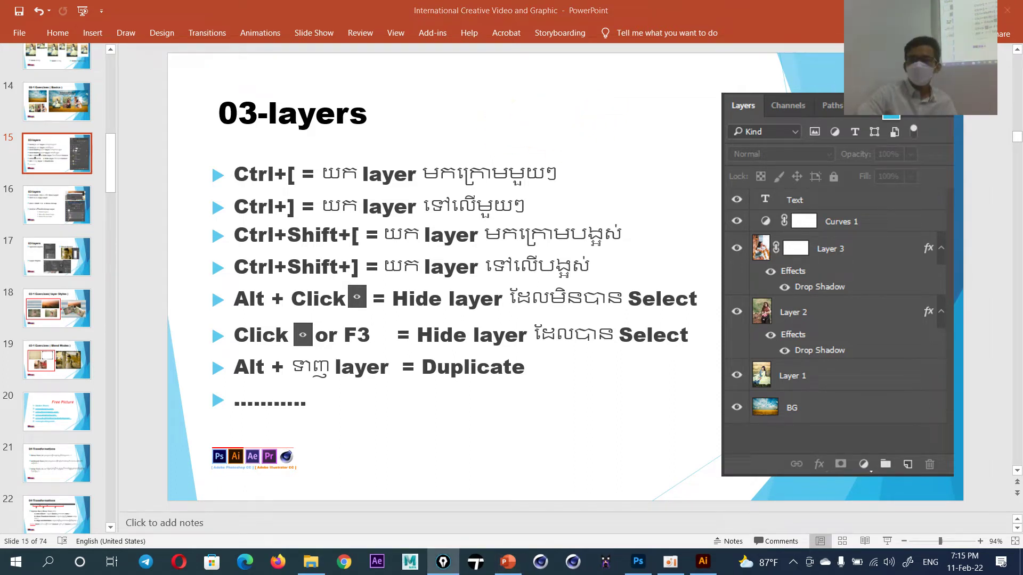
Hide all ink, return to the 03-layers slide and pick the annotation pen
click(979, 113)
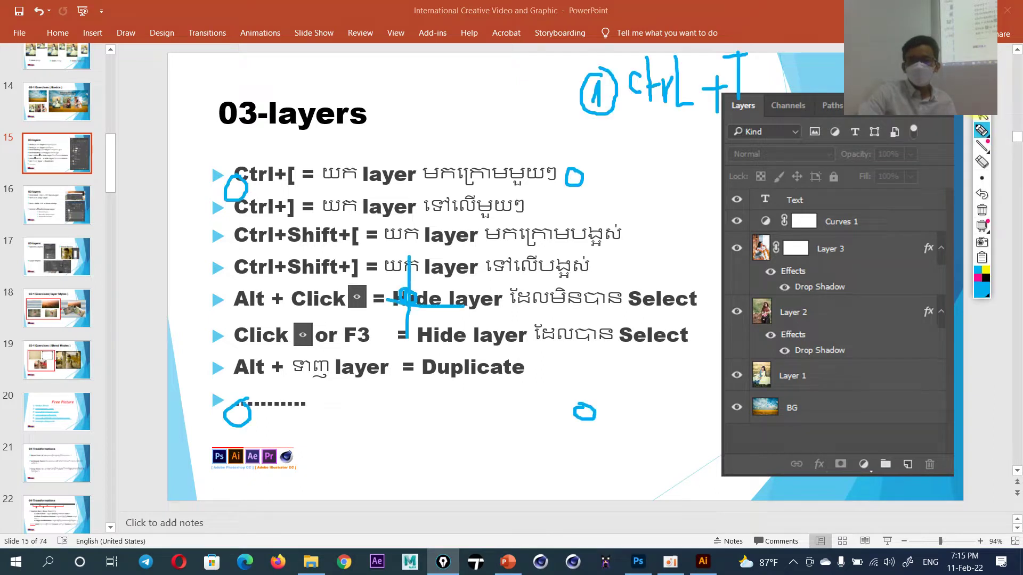
click(982, 211)
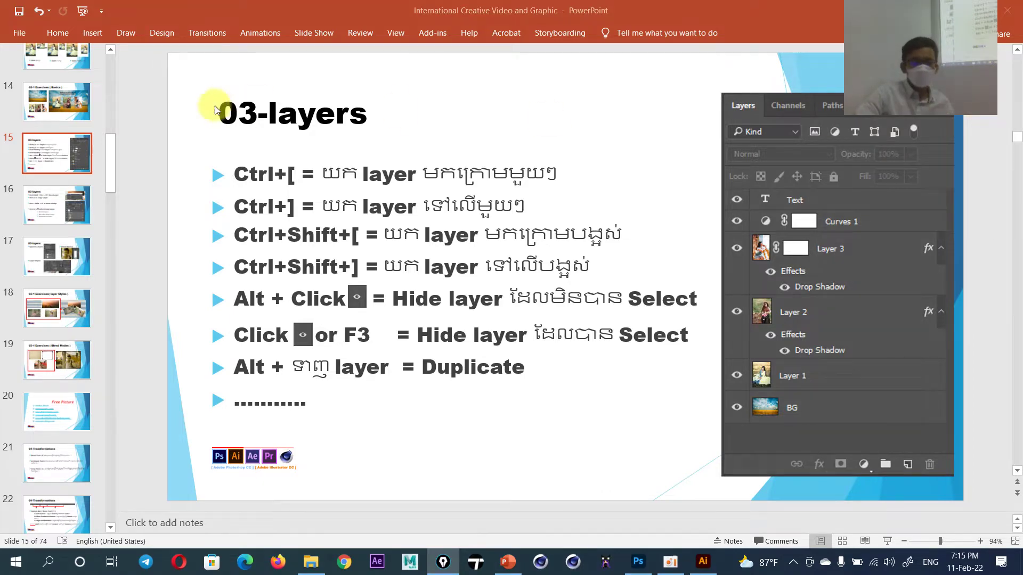
click(50, 105)
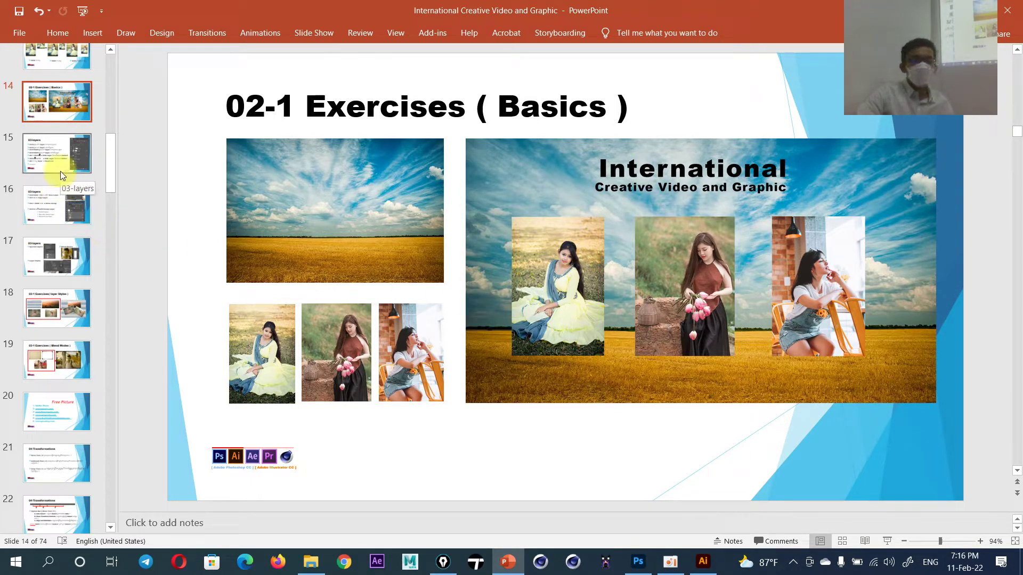
click(60, 142)
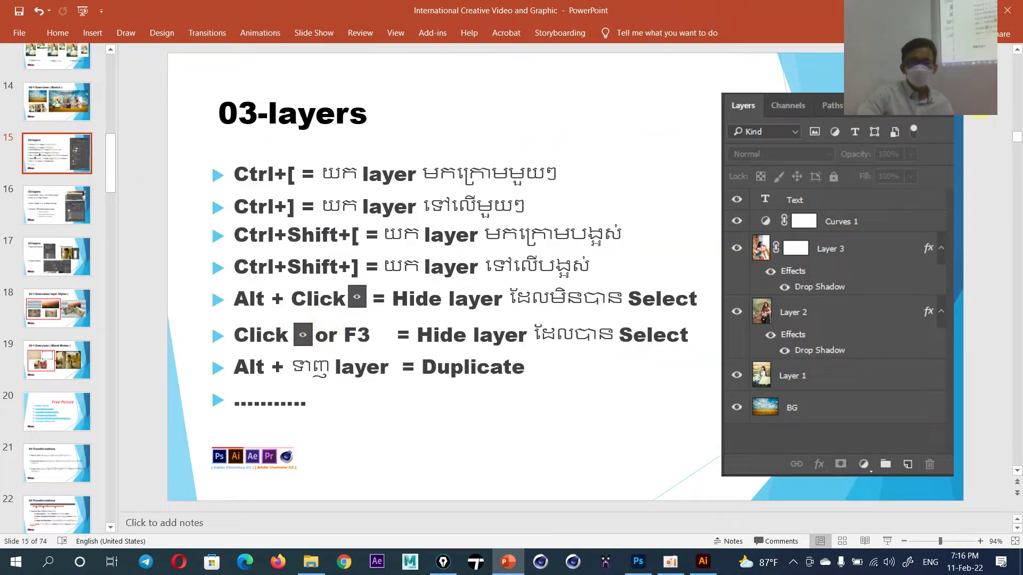
click(982, 130)
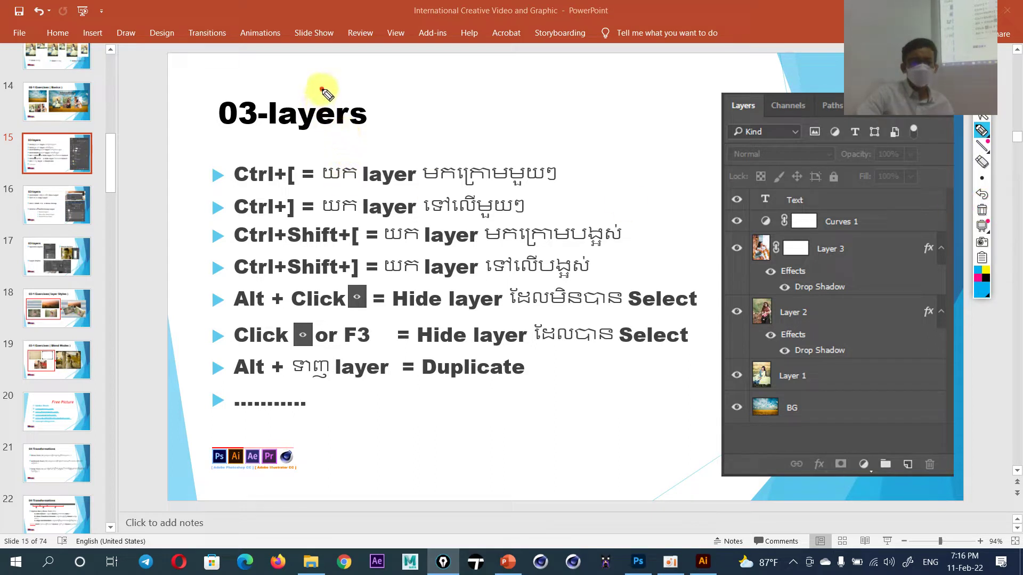
Draw blue ink loops around the bullet list and the Layers panel screenshot
drag(322, 89, 676, 368)
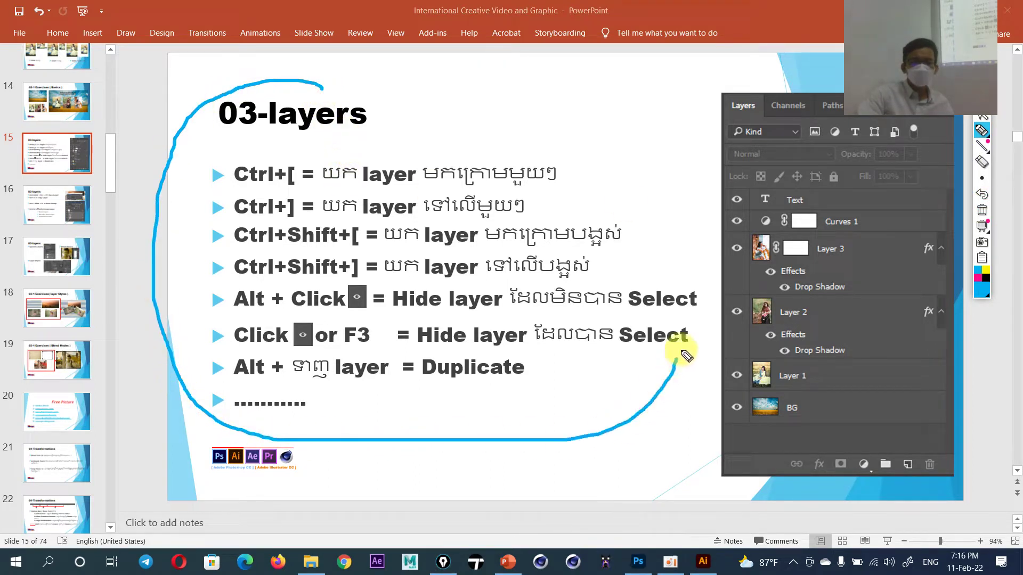
drag(676, 366, 323, 86)
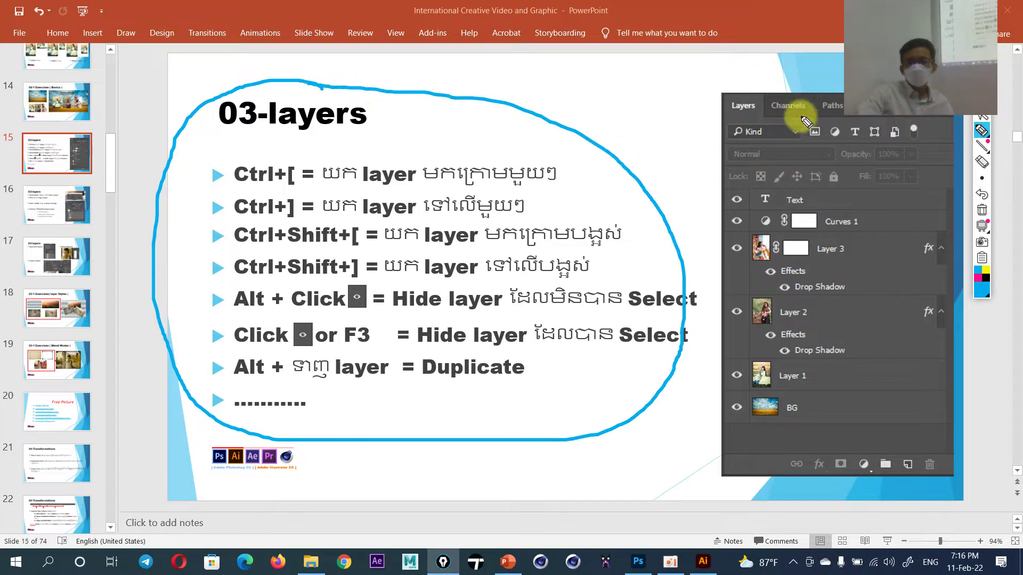
drag(763, 86, 757, 89)
mouse_move(722, 170)
mouse_down()
mouse_move(938, 200)
mouse_move(719, 181)
mouse_up()
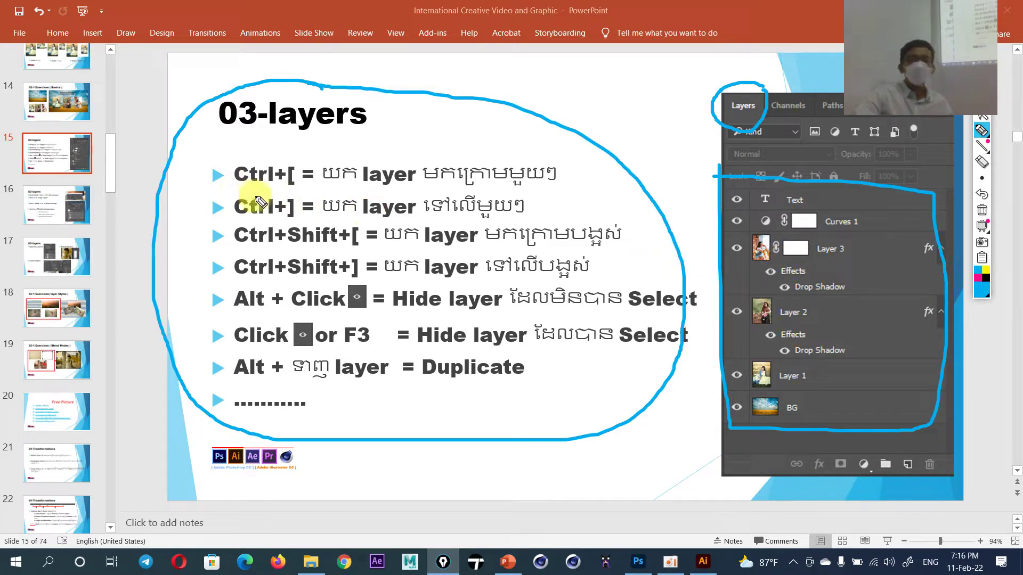
Underline Ctrl+[, circle 'layer', then circle the Text layer in magenta
drag(235, 185, 333, 190)
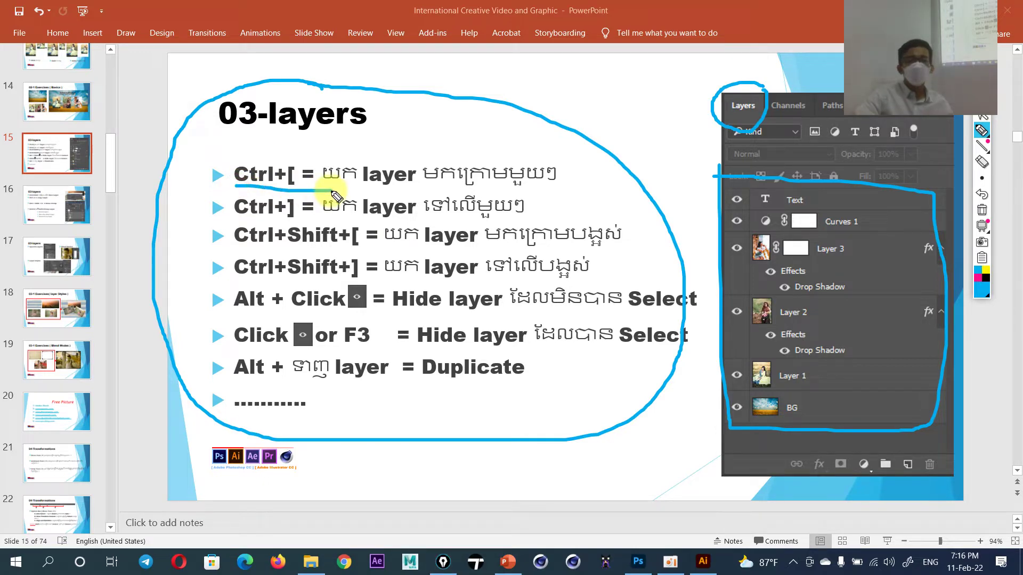
mouse_move(423, 162)
mouse_down()
mouse_move(350, 161)
mouse_move(424, 160)
mouse_move(551, 197)
mouse_up()
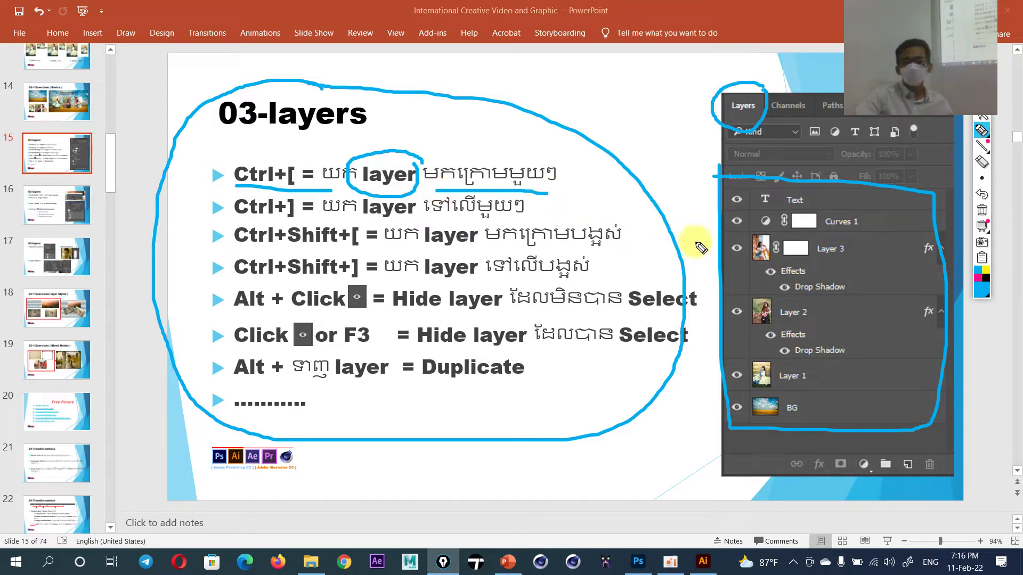
click(979, 277)
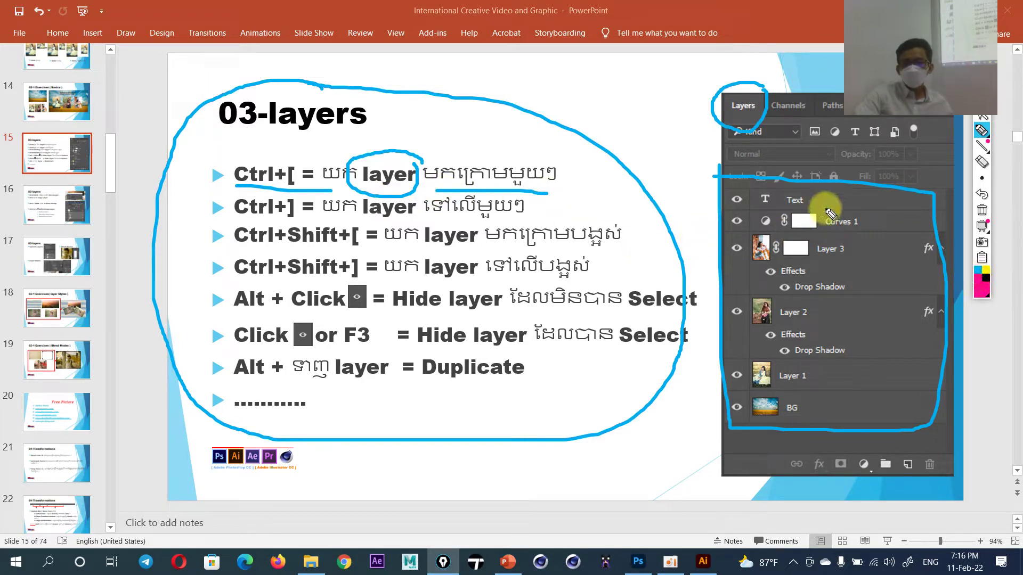
drag(798, 193, 800, 201)
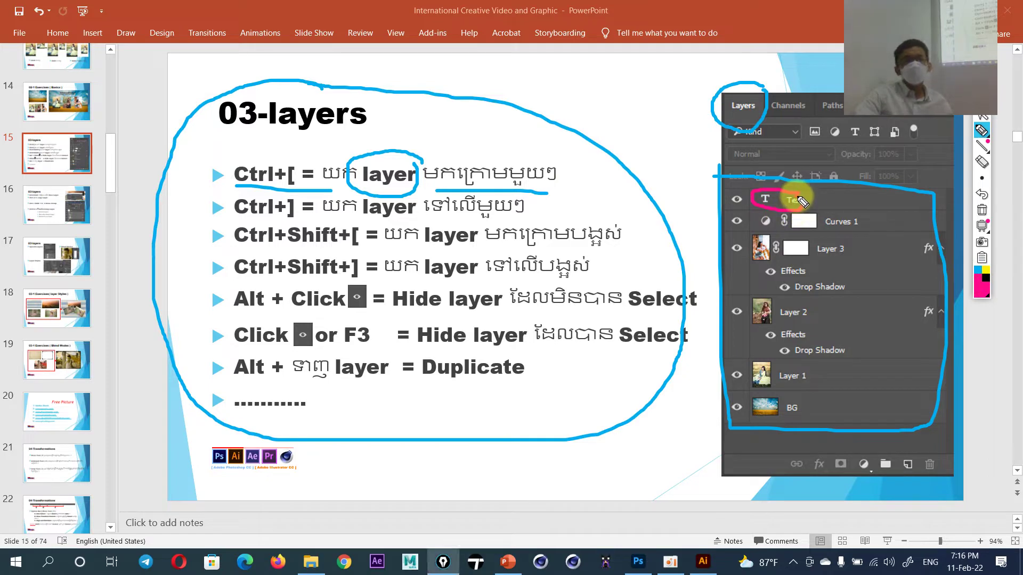
Draw magenta arrows down and up the layer stack and circle Ctrl+Shift+[
mouse_move(814, 207)
mouse_down()
mouse_move(840, 210)
mouse_move(863, 234)
mouse_up()
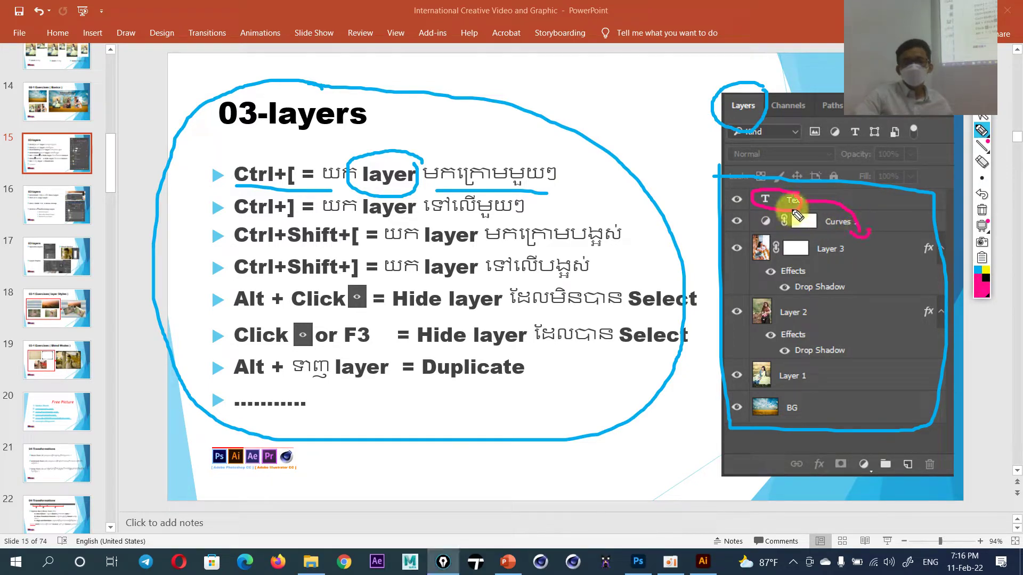
mouse_move(841, 235)
mouse_down()
mouse_move(834, 305)
mouse_move(844, 342)
mouse_move(833, 346)
mouse_move(851, 349)
mouse_up()
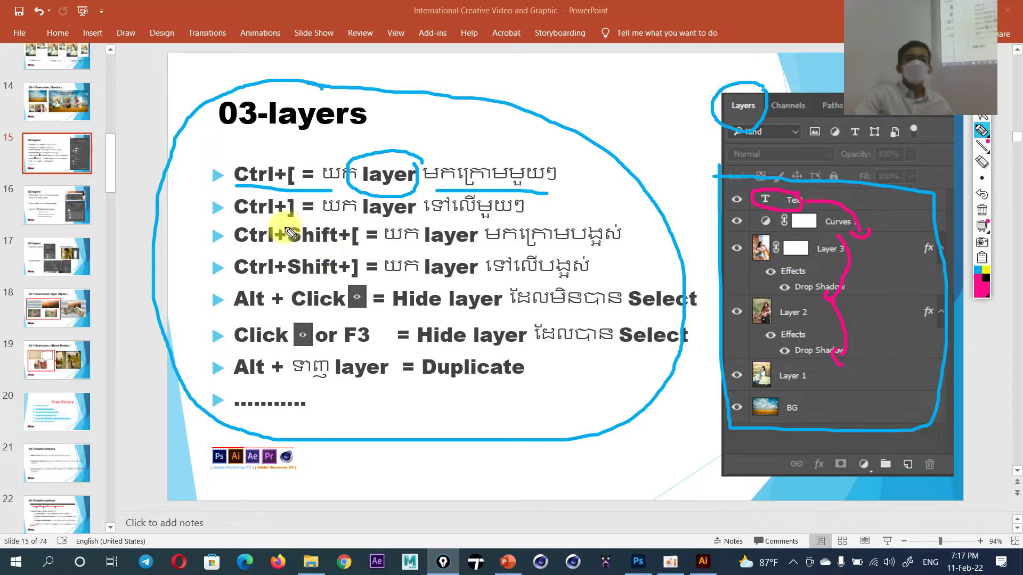
mouse_move(327, 218)
mouse_down()
mouse_move(249, 244)
mouse_move(299, 269)
mouse_move(359, 239)
mouse_move(307, 205)
mouse_up()
mouse_move(798, 199)
mouse_down()
mouse_move(863, 212)
mouse_move(891, 304)
mouse_move(874, 445)
mouse_up()
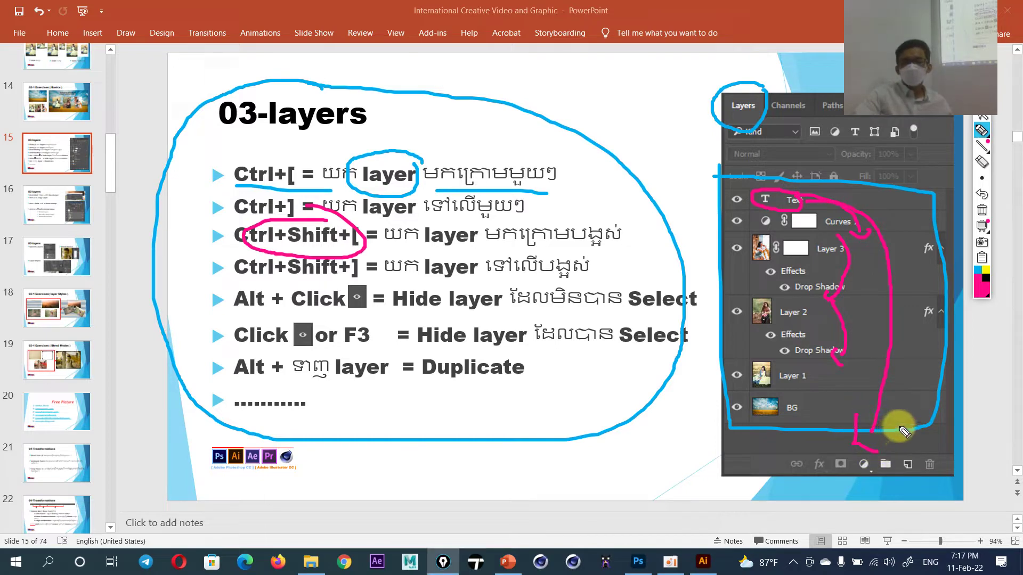
mouse_move(906, 429)
mouse_down()
mouse_move(885, 206)
mouse_move(856, 153)
mouse_move(851, 202)
mouse_up()
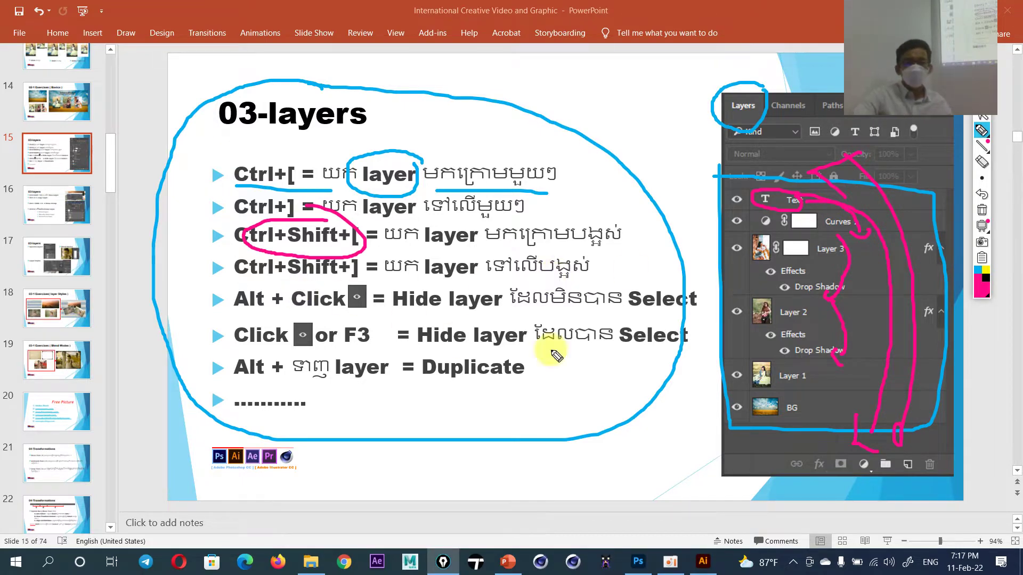
Circle the Layer 2 and Layer 3 eye icons and 'Hide layer' on the Alt+Click line
drag(741, 301, 731, 321)
mouse_move(744, 234)
mouse_down()
mouse_move(757, 269)
mouse_move(740, 218)
mouse_move(734, 235)
mouse_up()
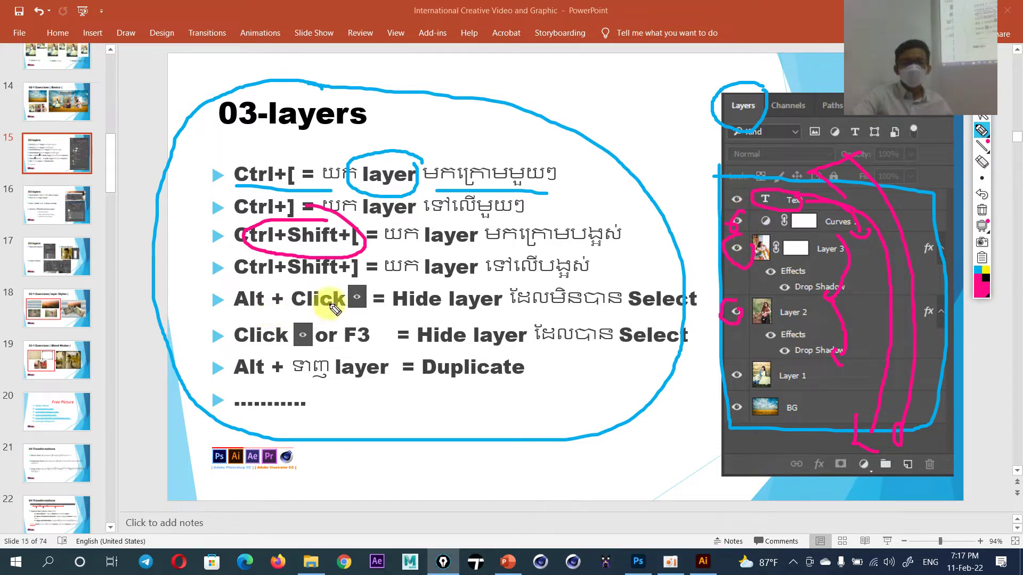
mouse_move(343, 286)
mouse_down()
mouse_move(365, 301)
mouse_move(365, 292)
mouse_up()
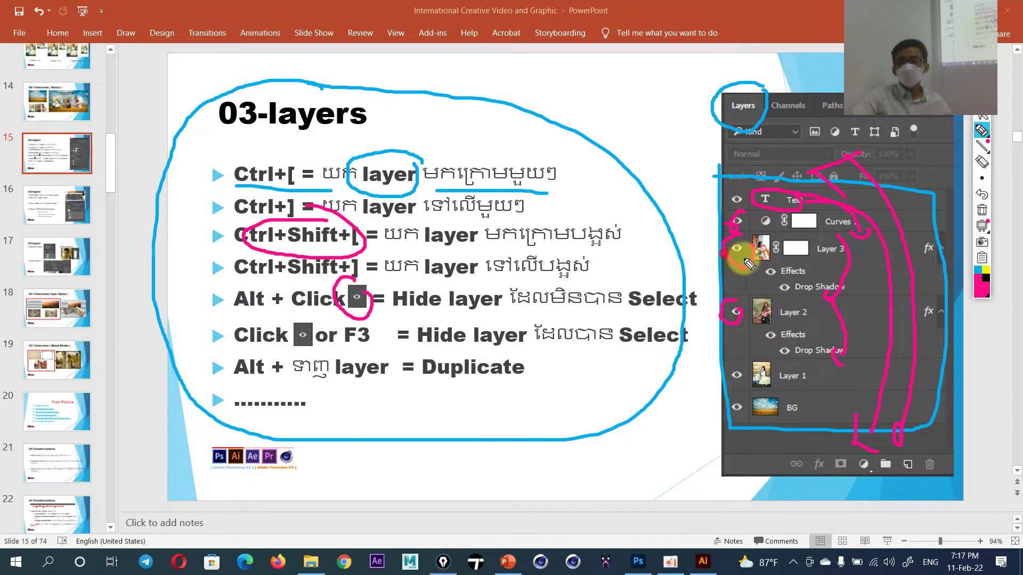
drag(724, 255, 850, 261)
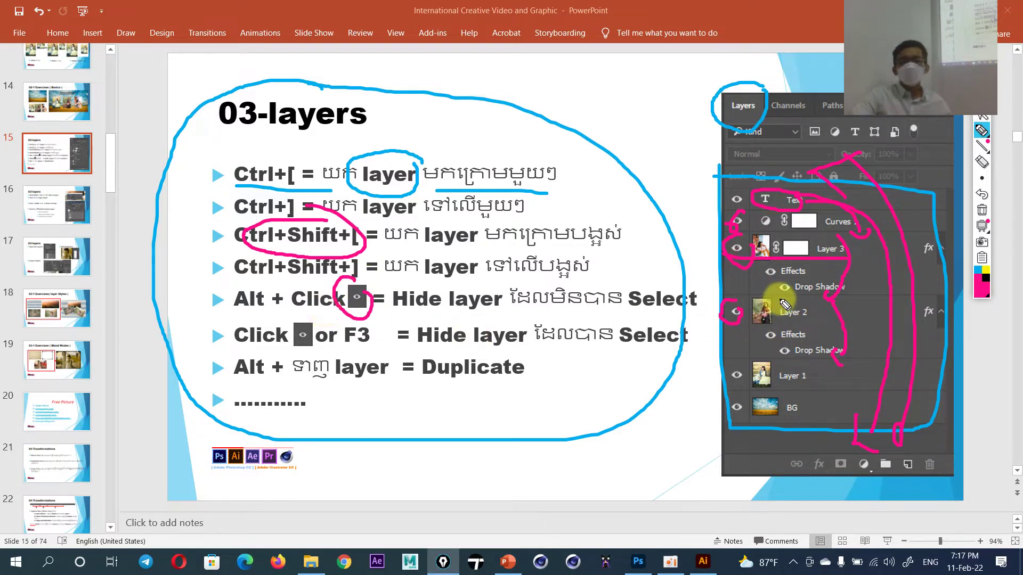
mouse_move(461, 286)
mouse_down()
mouse_move(539, 323)
mouse_move(612, 323)
mouse_move(687, 298)
mouse_move(528, 282)
mouse_up()
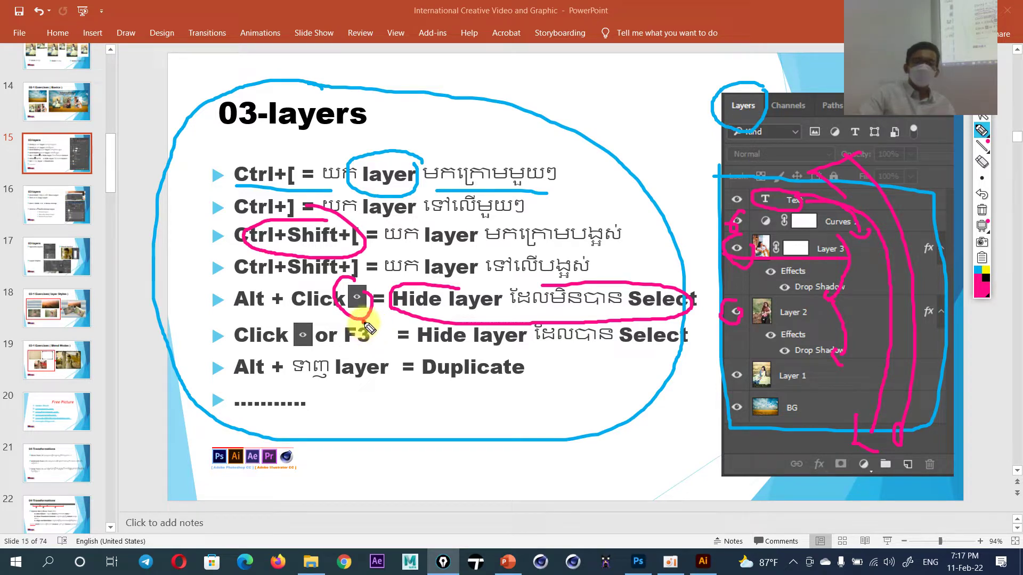
Circle F3, the Alt duplicate line and Layer 1, then erase all ink
drag(353, 319, 356, 321)
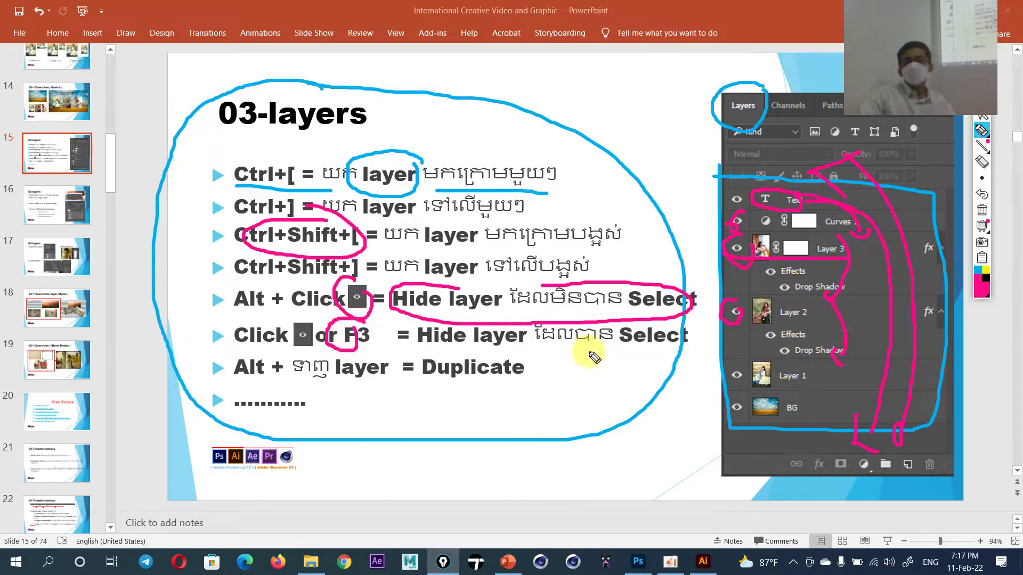
mouse_move(259, 354)
mouse_down()
mouse_move(421, 388)
mouse_move(272, 368)
mouse_up()
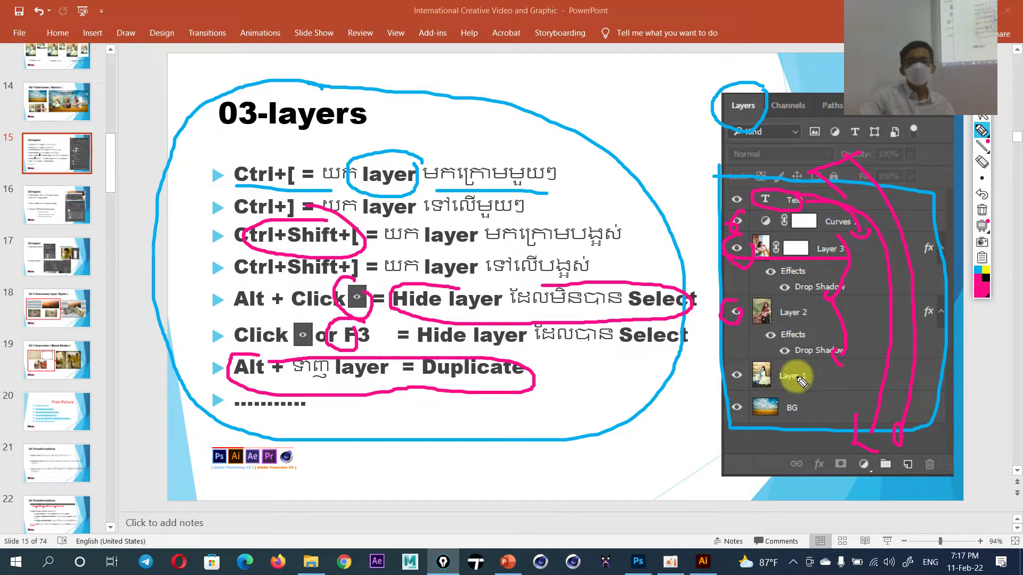
drag(783, 363, 787, 374)
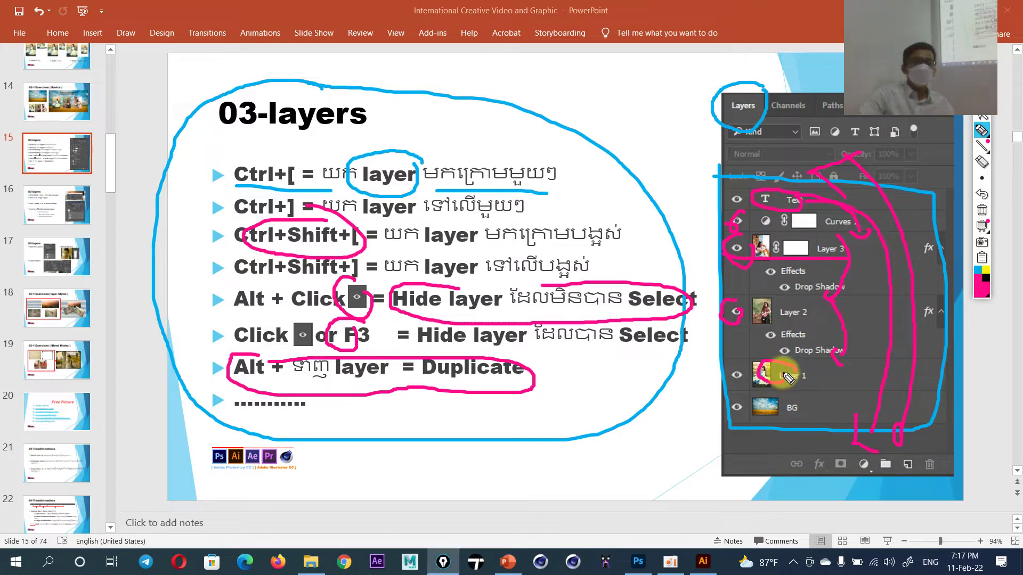
click(979, 121)
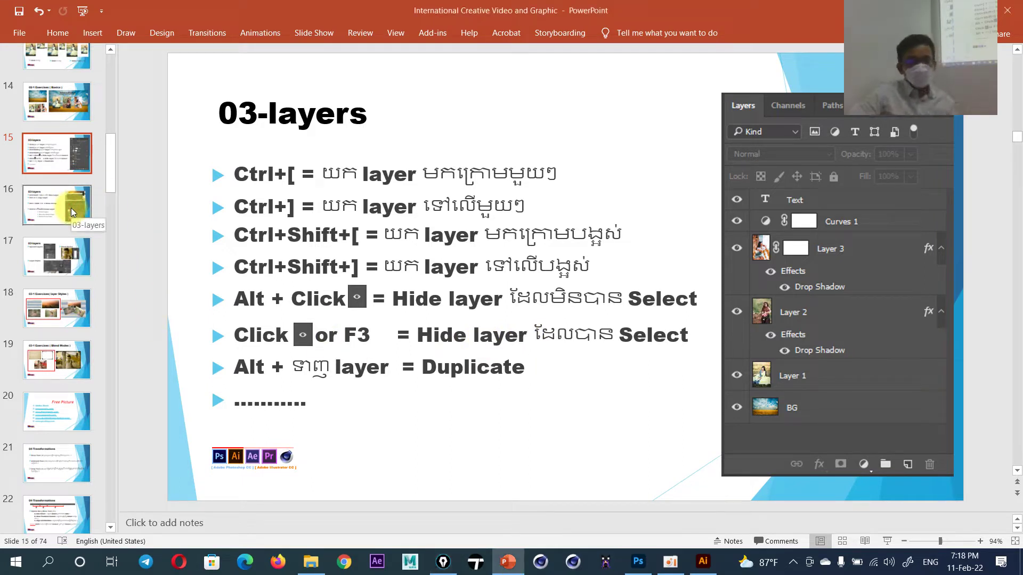
click(57, 213)
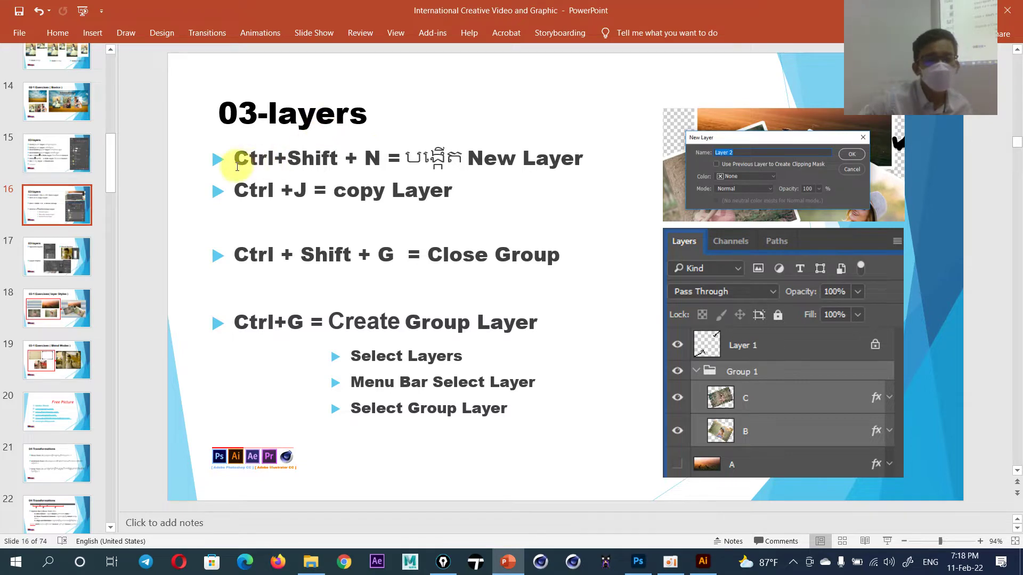
drag(236, 163, 404, 164)
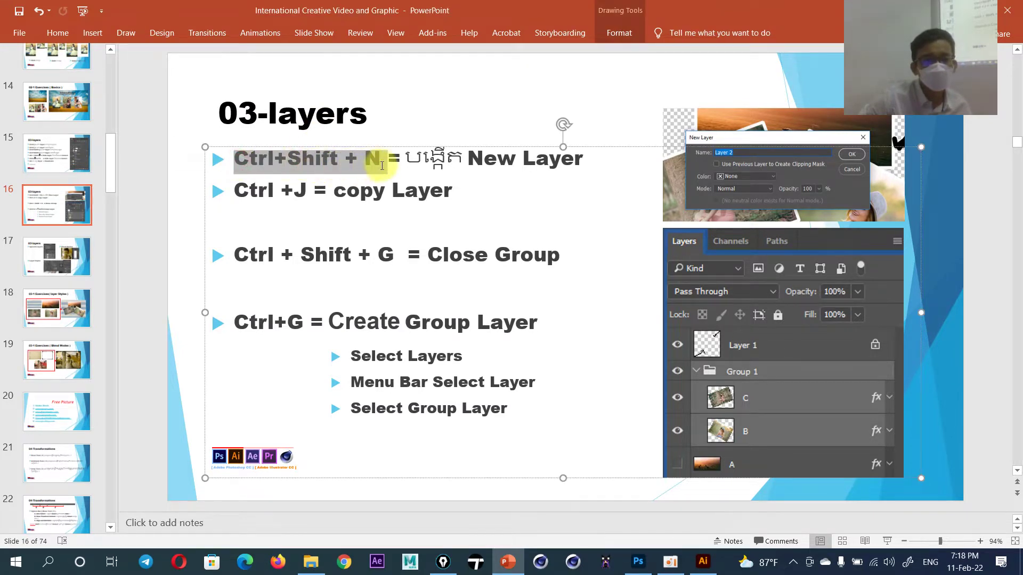
click(411, 162)
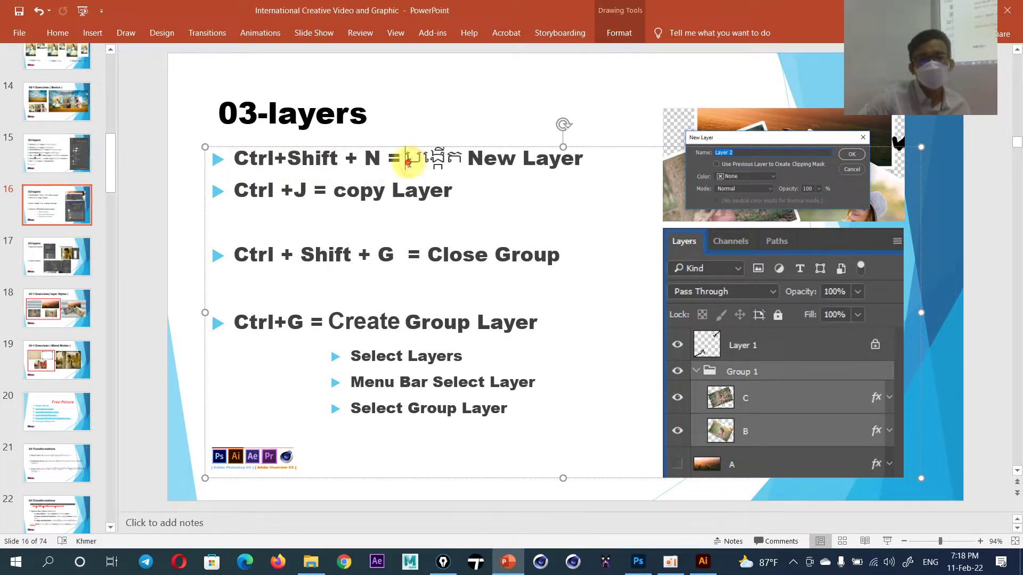
drag(408, 163, 577, 165)
drag(235, 192, 407, 191)
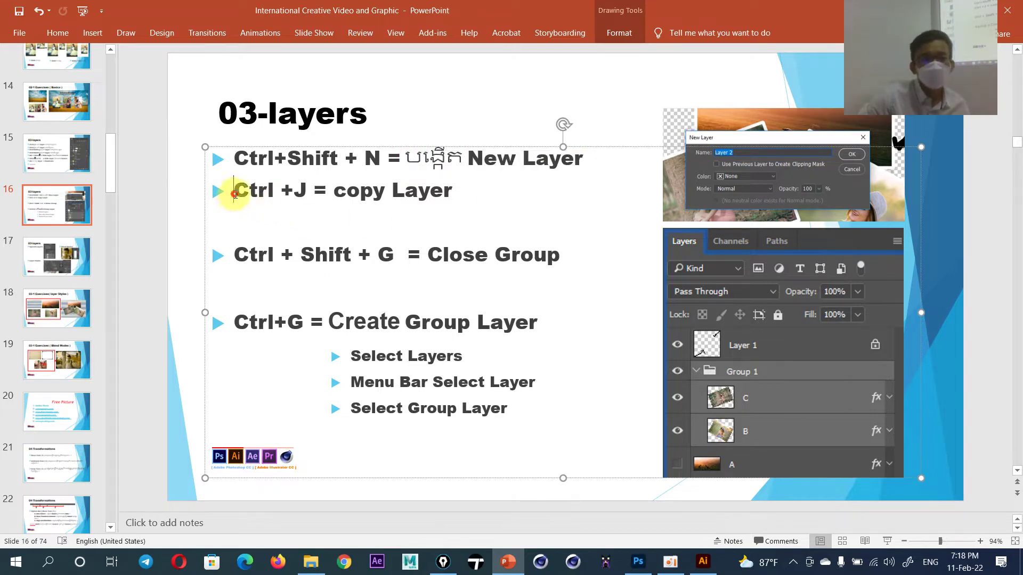
click(335, 190)
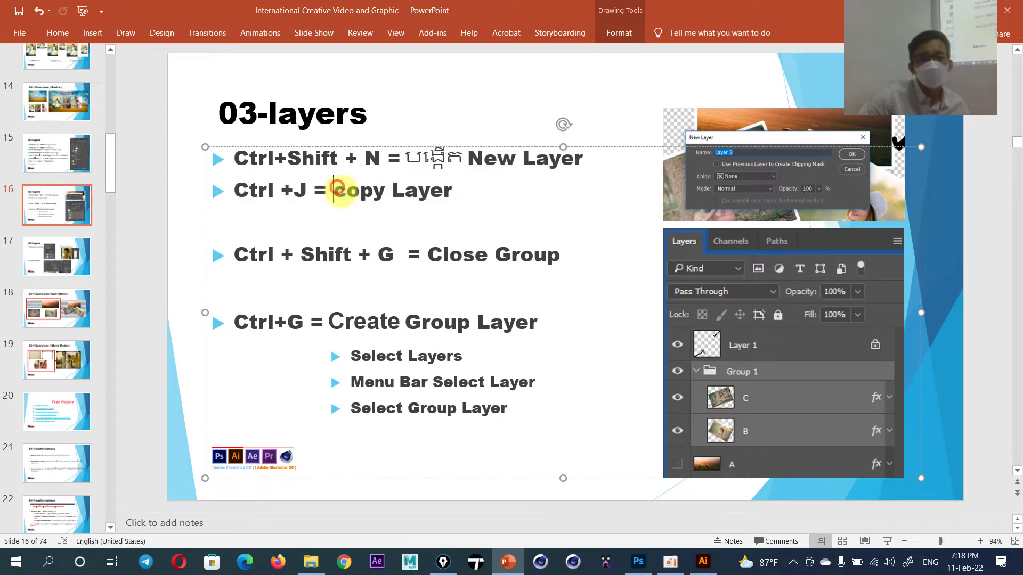
key(BackSpace)
text(C)
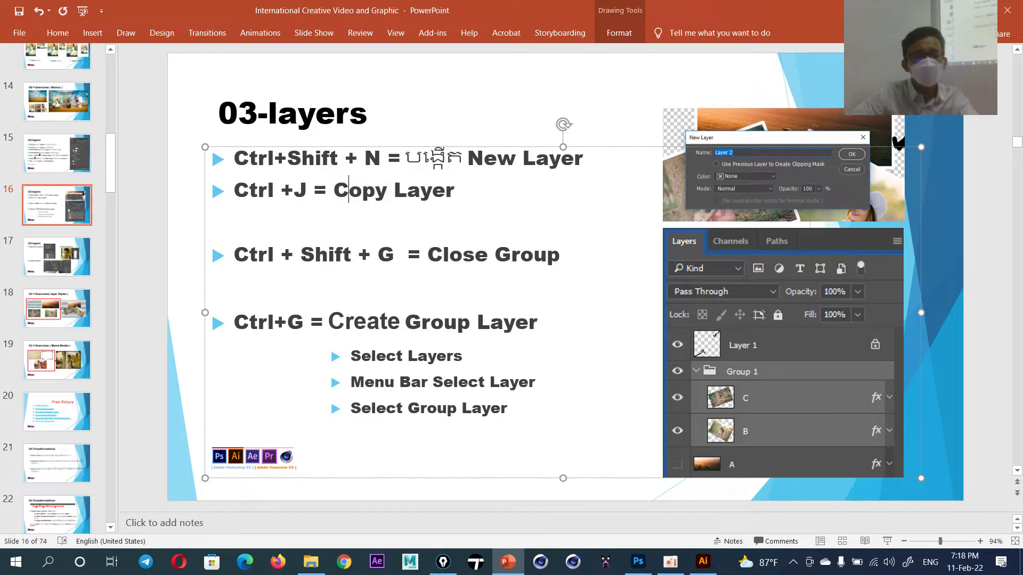
click(72, 168)
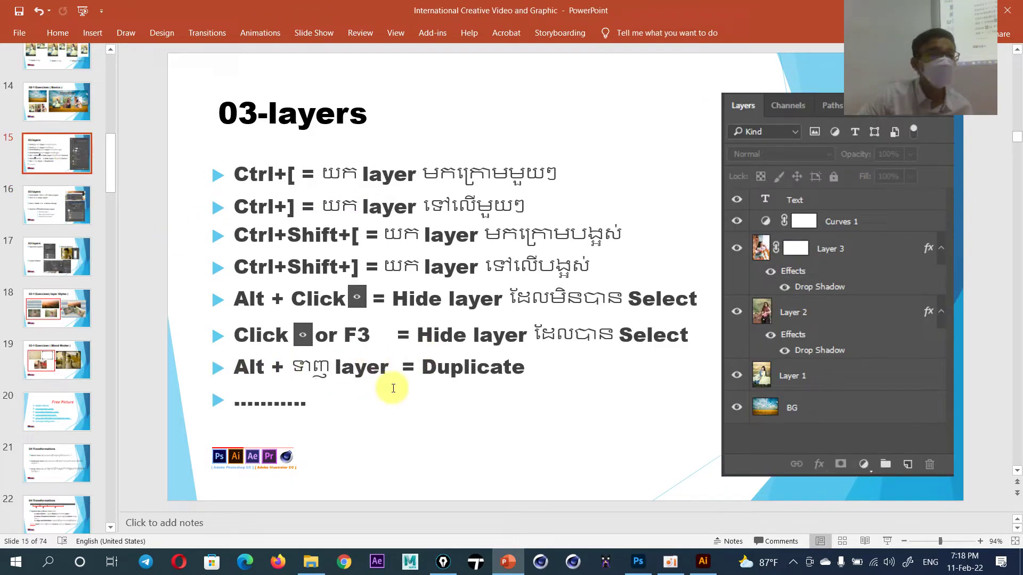
click(62, 217)
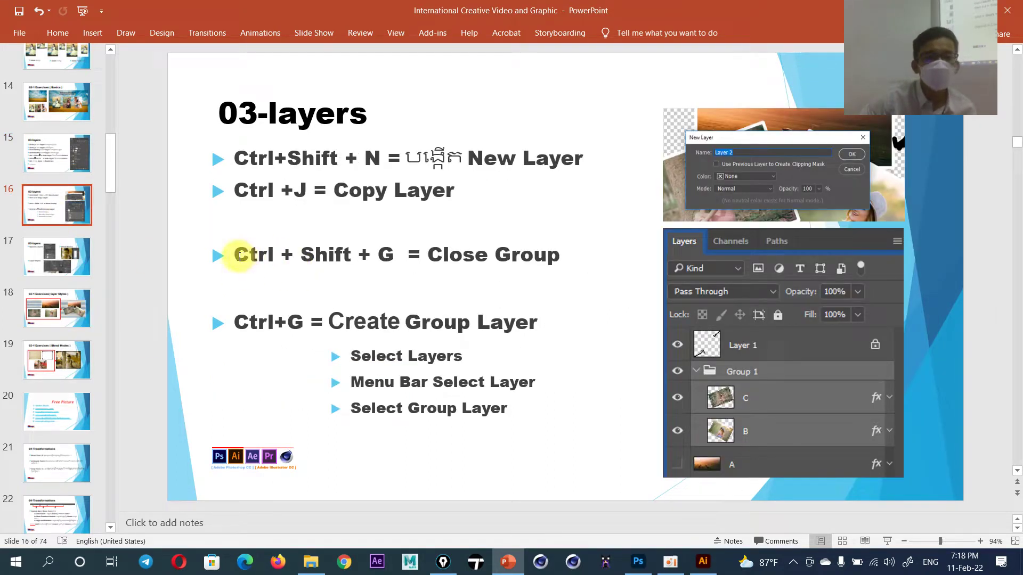
drag(238, 254, 416, 256)
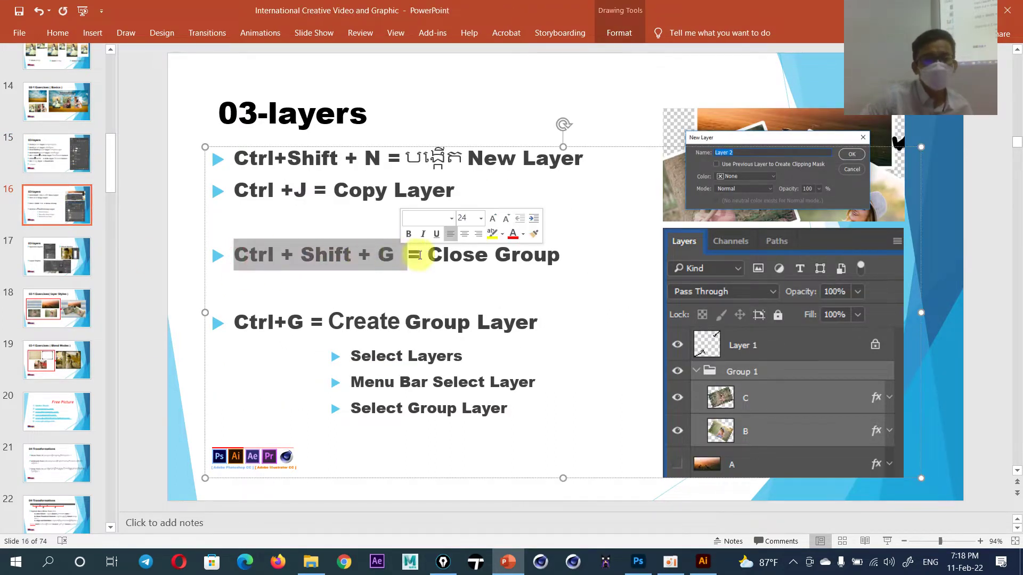
drag(429, 254, 541, 261)
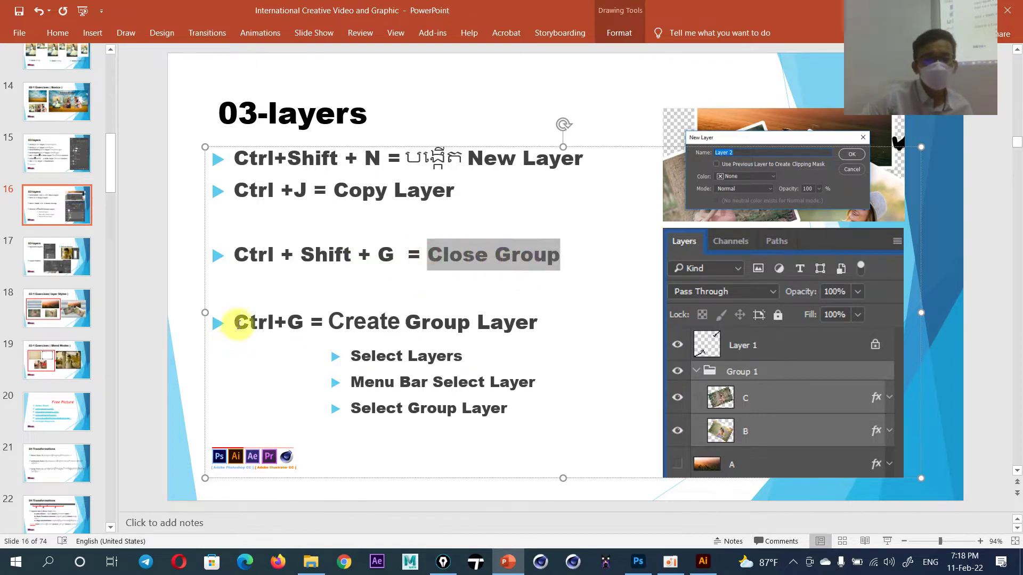
drag(236, 322, 520, 331)
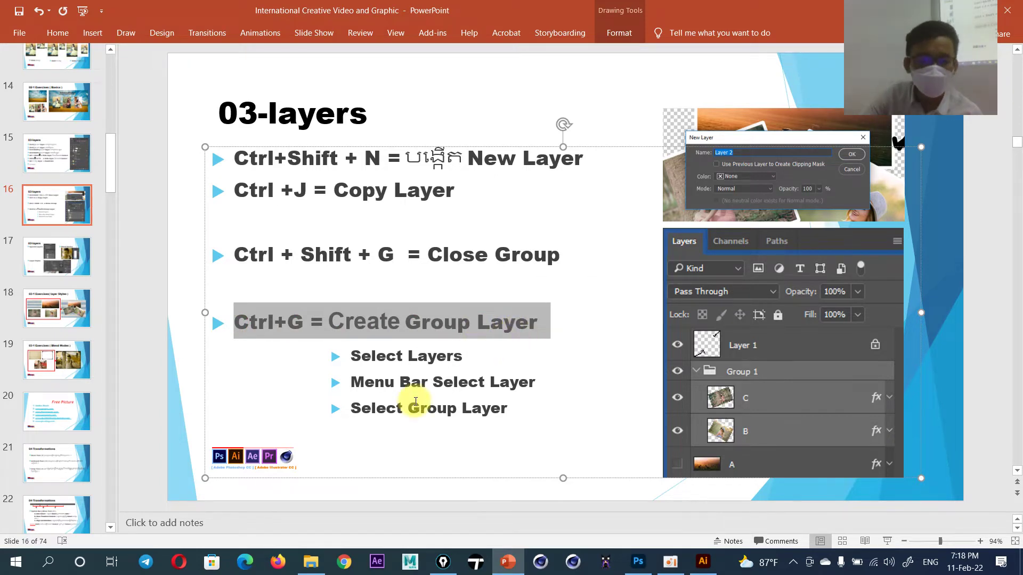
click(66, 167)
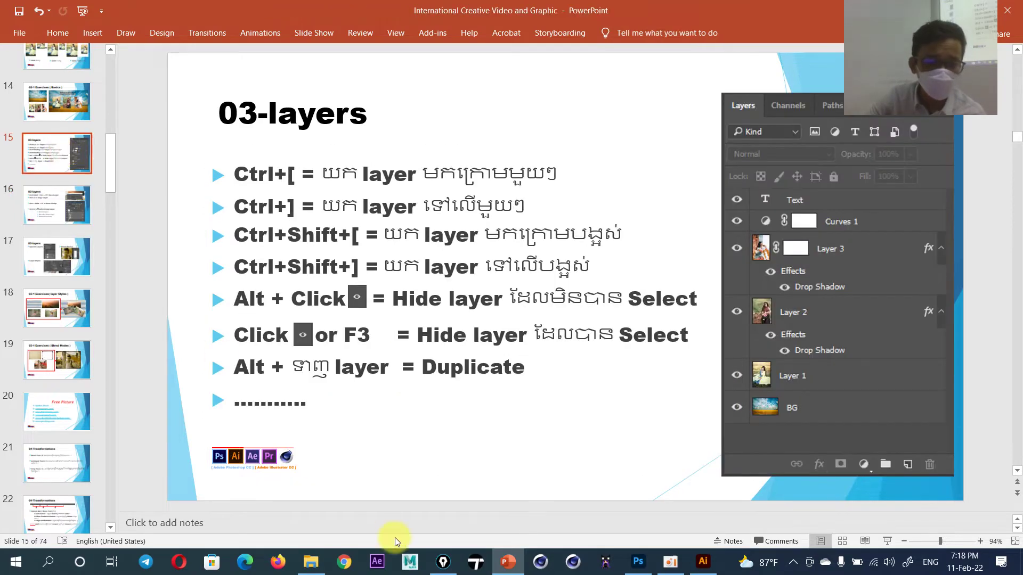
mouse_move(637, 561)
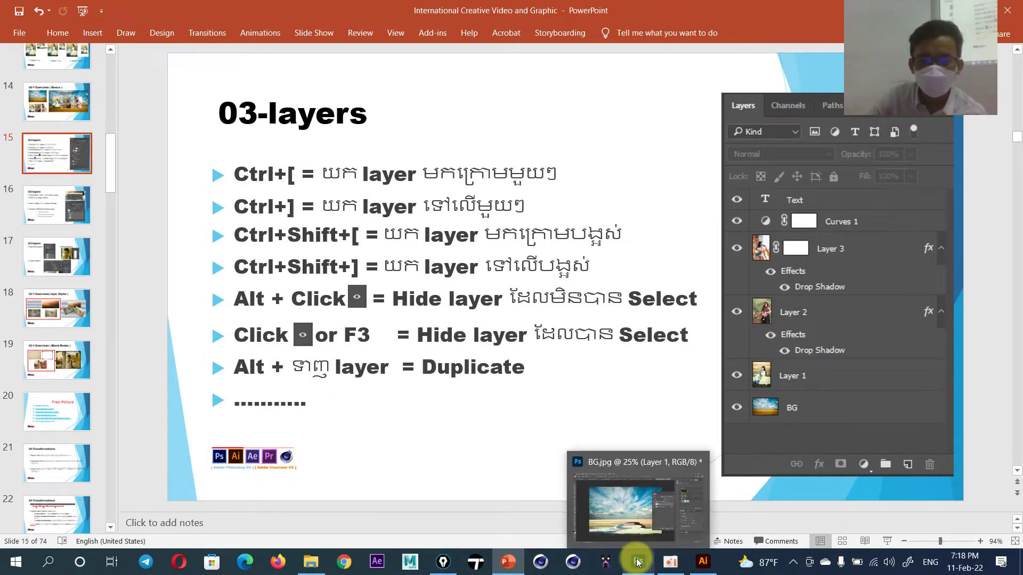
In Photoshop's BG.jpg, close the Layers panel and reopen it from the Window menu
click(629, 498)
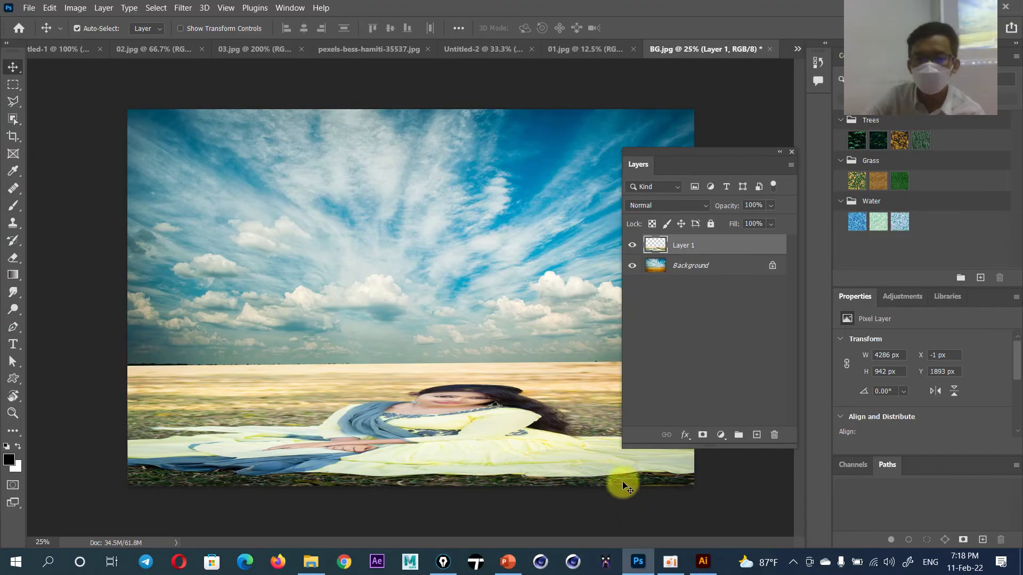
drag(694, 154, 438, 186)
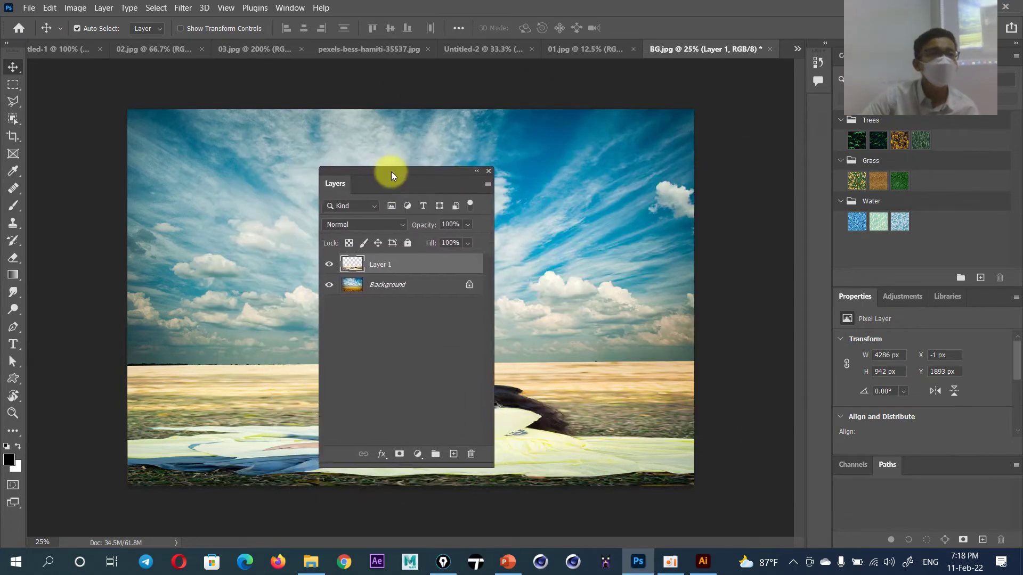
click(484, 172)
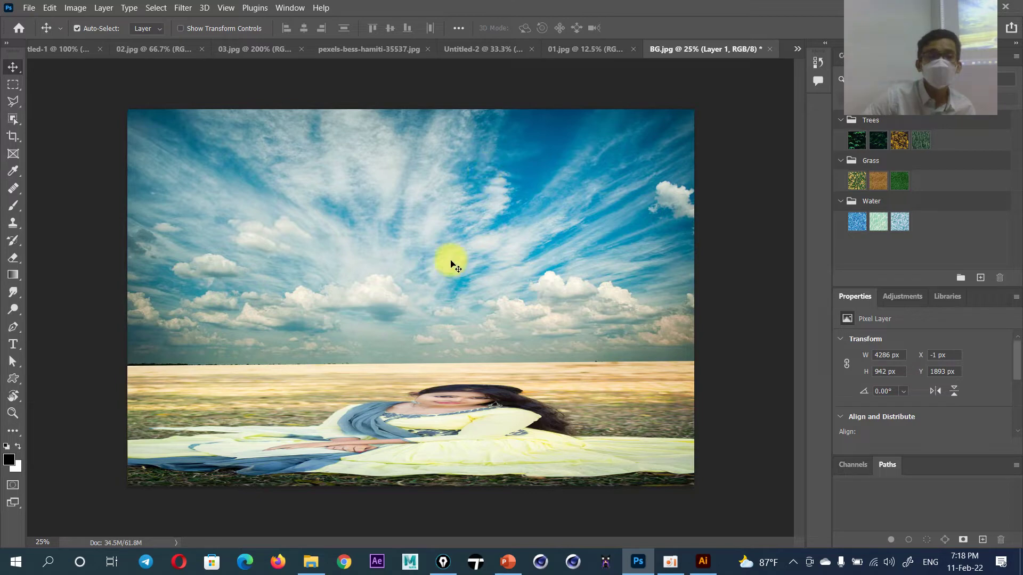
click(288, 8)
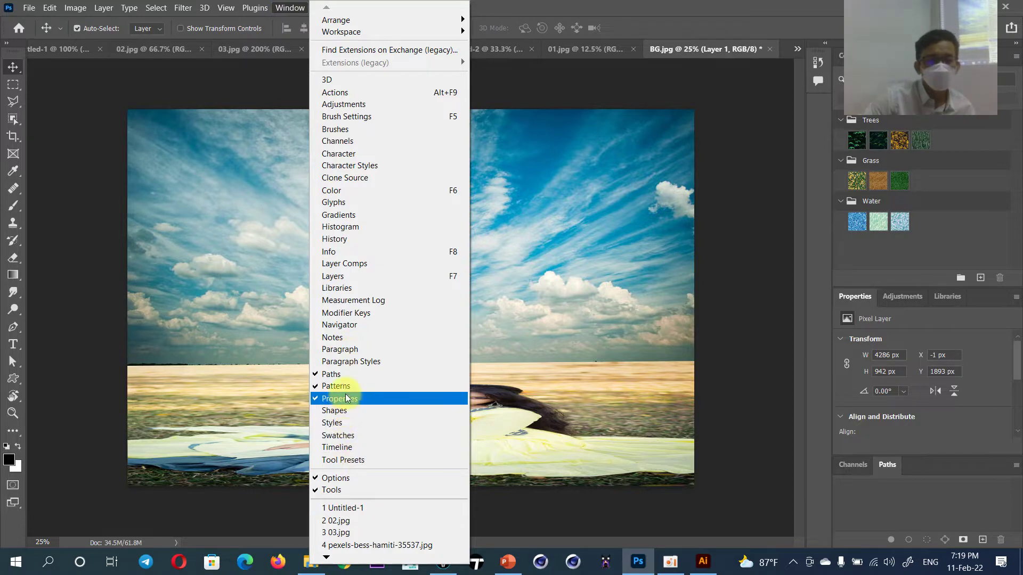
click(369, 277)
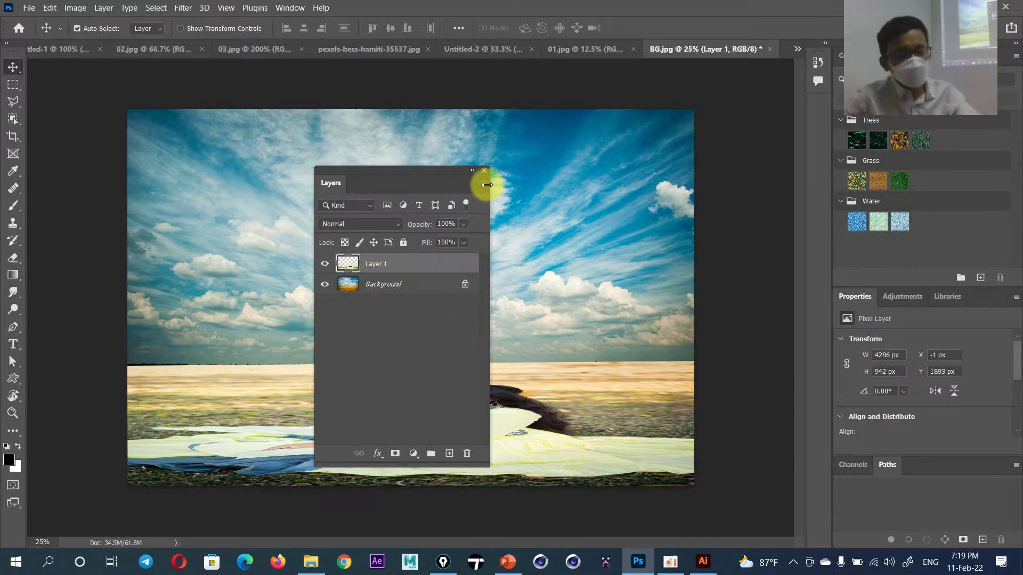
Dock the Layers panel with Channels on the right, then drag it out to float
drag(487, 185, 487, 187)
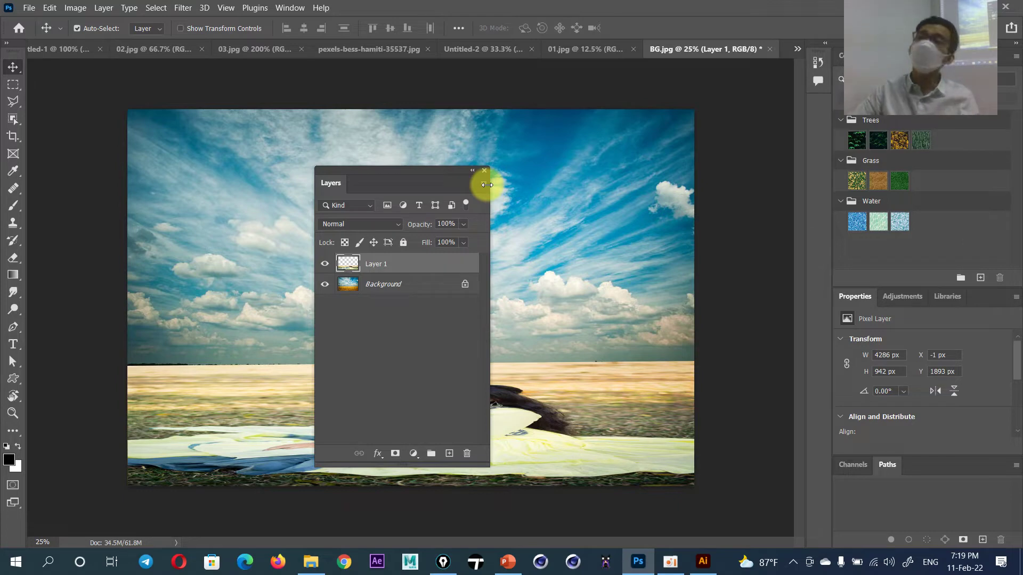
drag(375, 176, 647, 365)
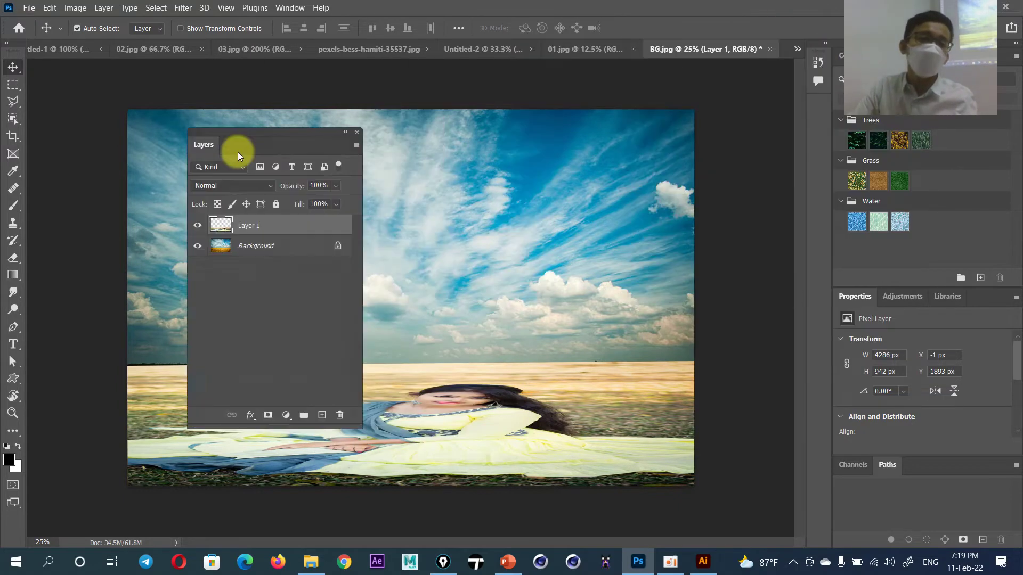
mouse_move(606, 375)
mouse_down()
mouse_move(826, 481)
mouse_move(879, 463)
mouse_up()
click(881, 408)
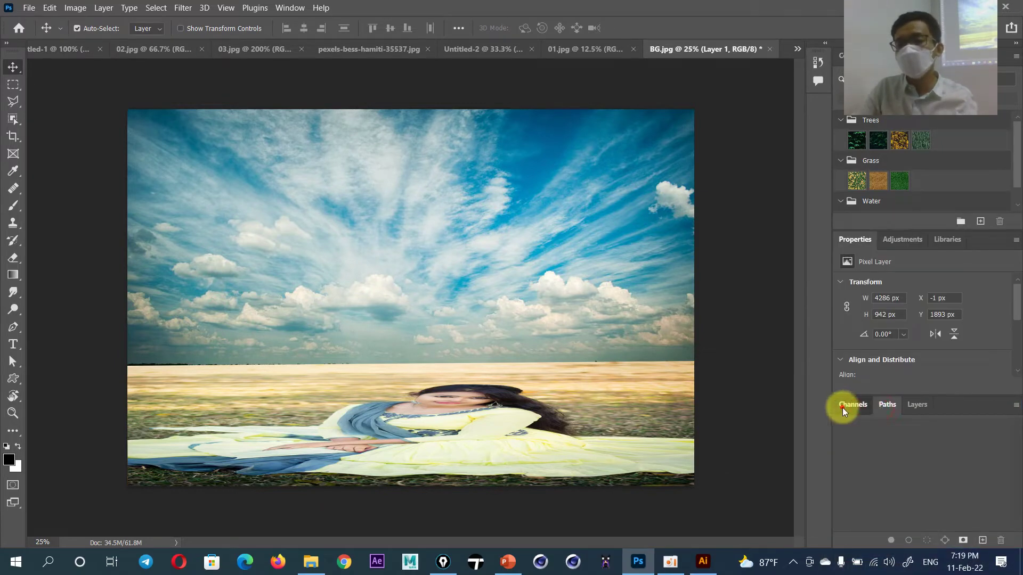
click(918, 404)
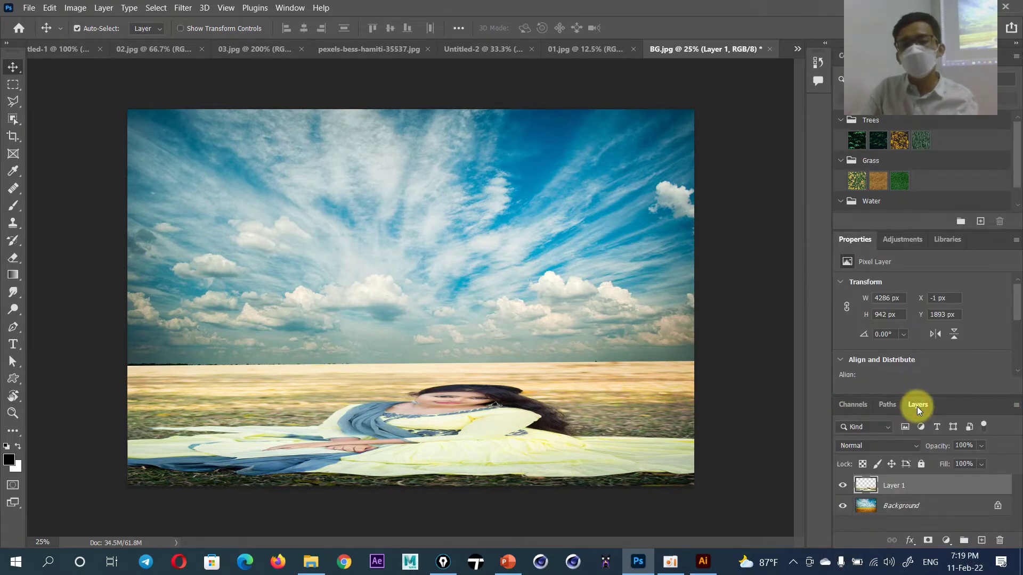
drag(916, 407, 592, 136)
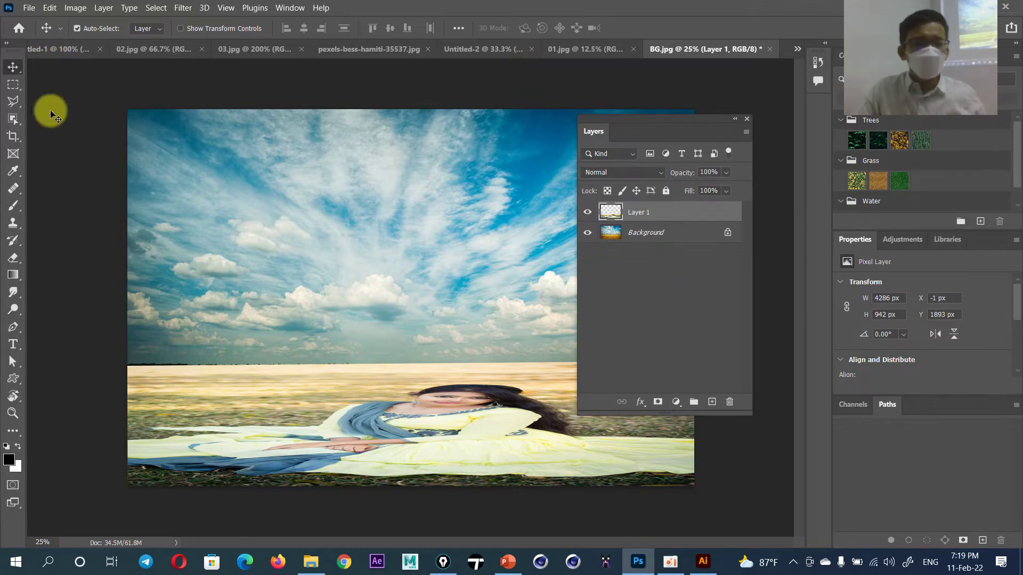
Place image 03 into BG.jpg as an embedded smart object
click(29, 8)
click(43, 32)
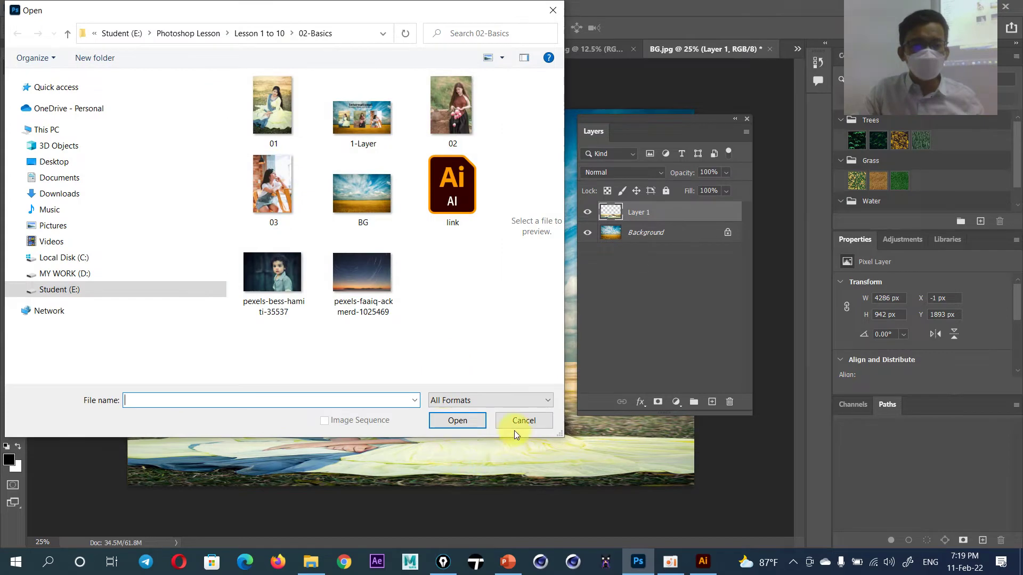
click(515, 426)
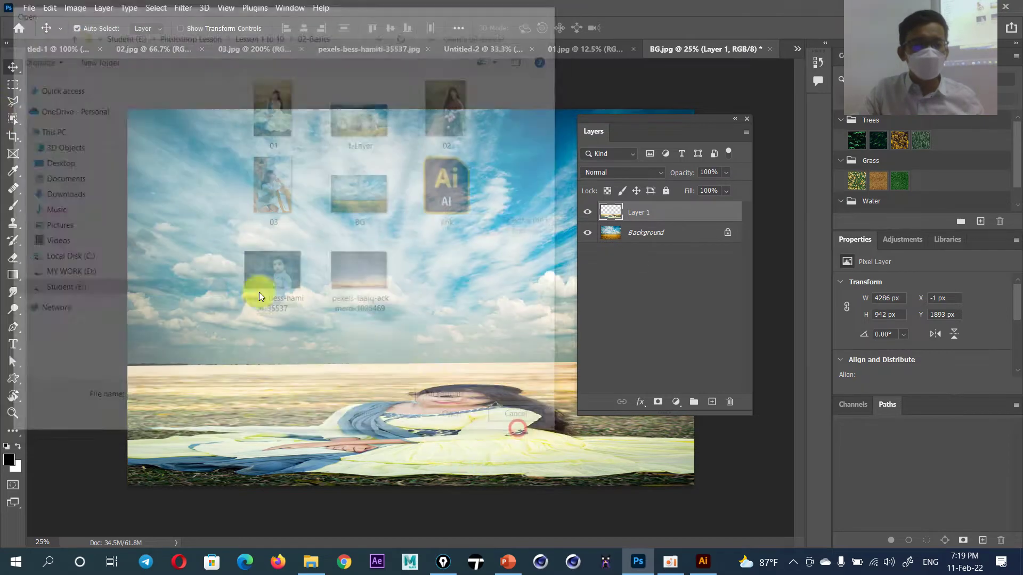
click(28, 7)
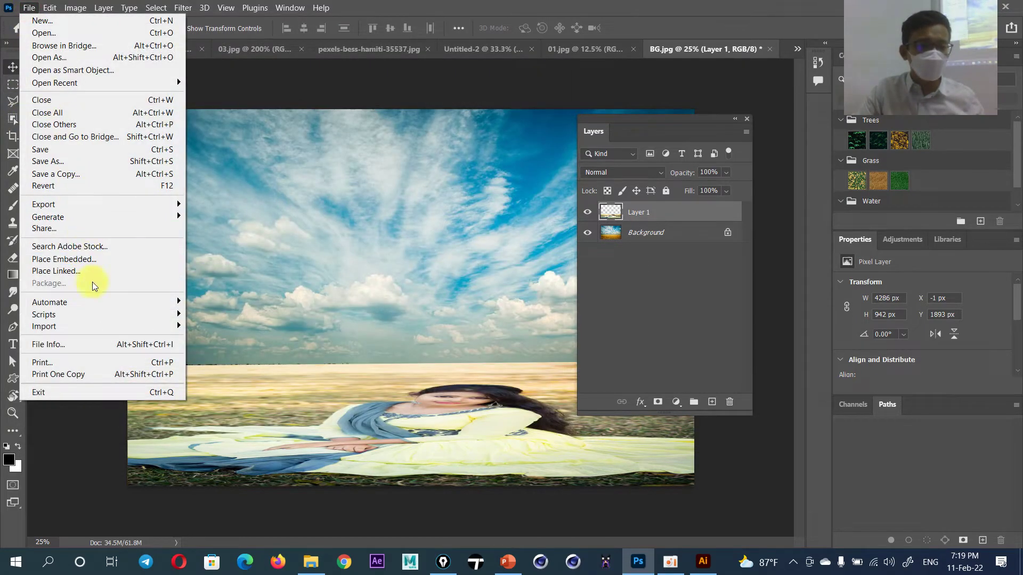
click(97, 259)
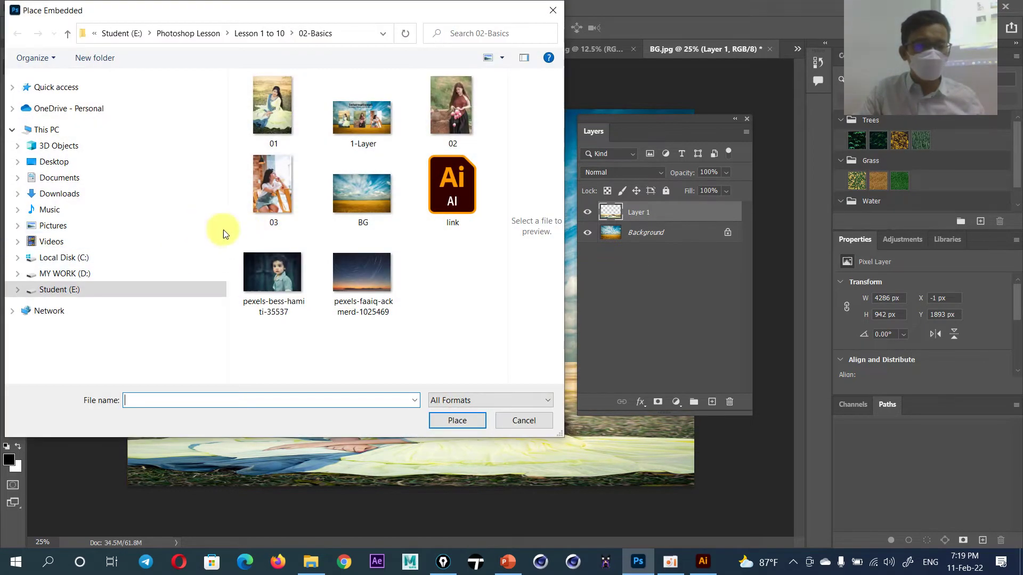
click(265, 112)
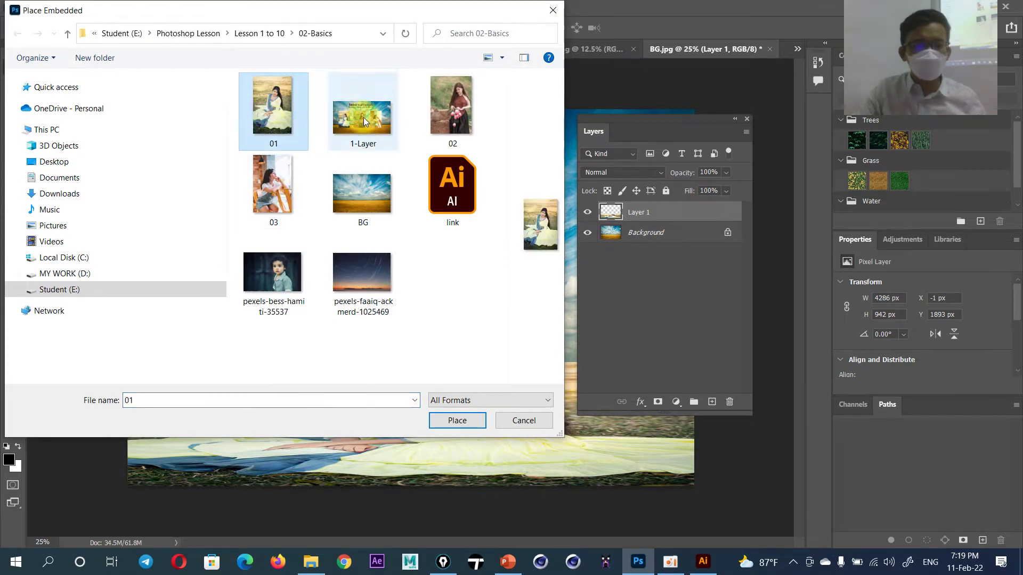
click(272, 187)
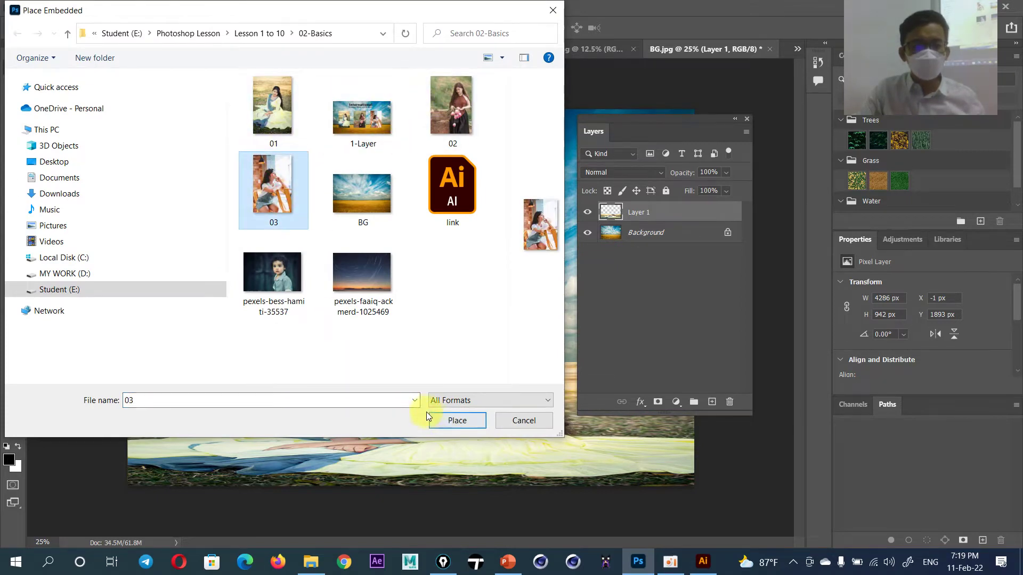
click(442, 416)
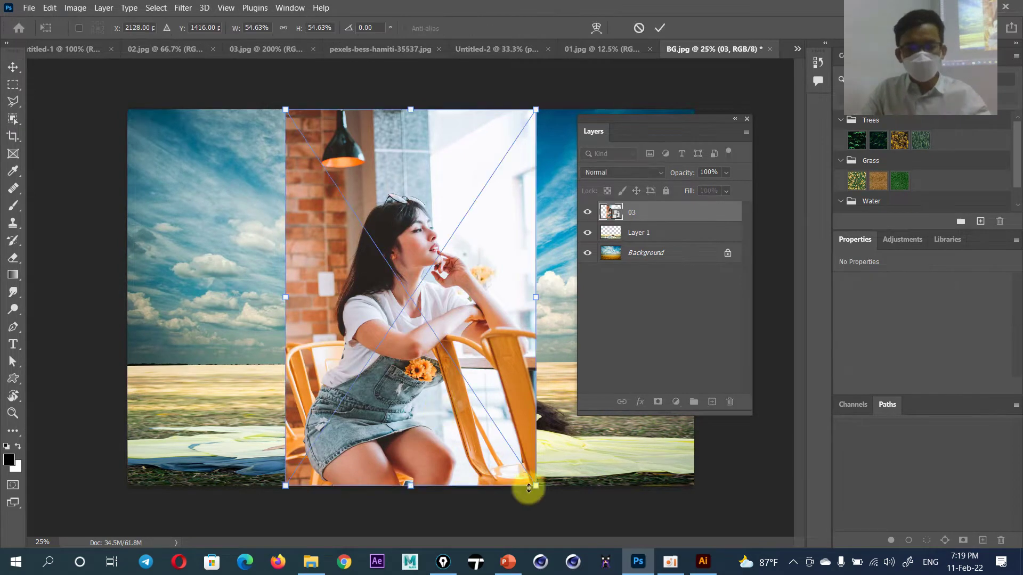
Shrink the 03 photo and move it into the upper-left sky
drag(515, 485, 445, 341)
drag(413, 309, 242, 244)
key(Return)
click(28, 7)
click(92, 258)
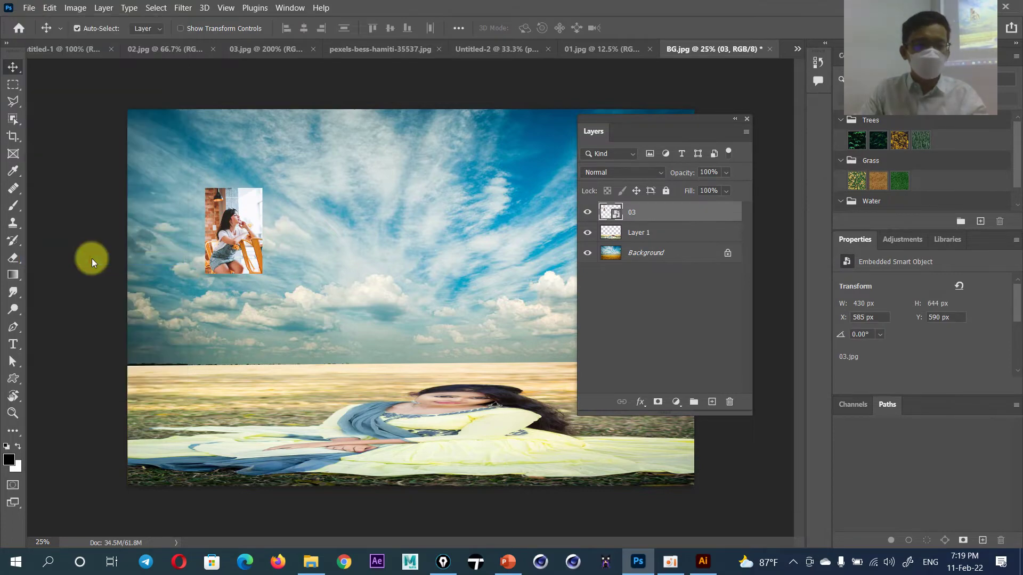
Place pexels-bess-hamiti-35537 and shrink it to about a third near the canvas centre
click(274, 272)
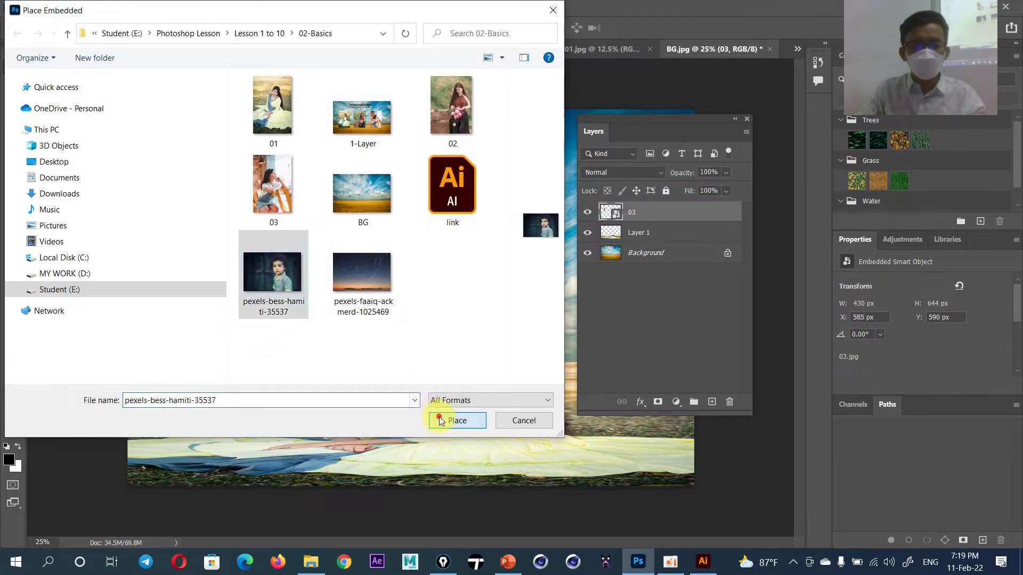
click(441, 420)
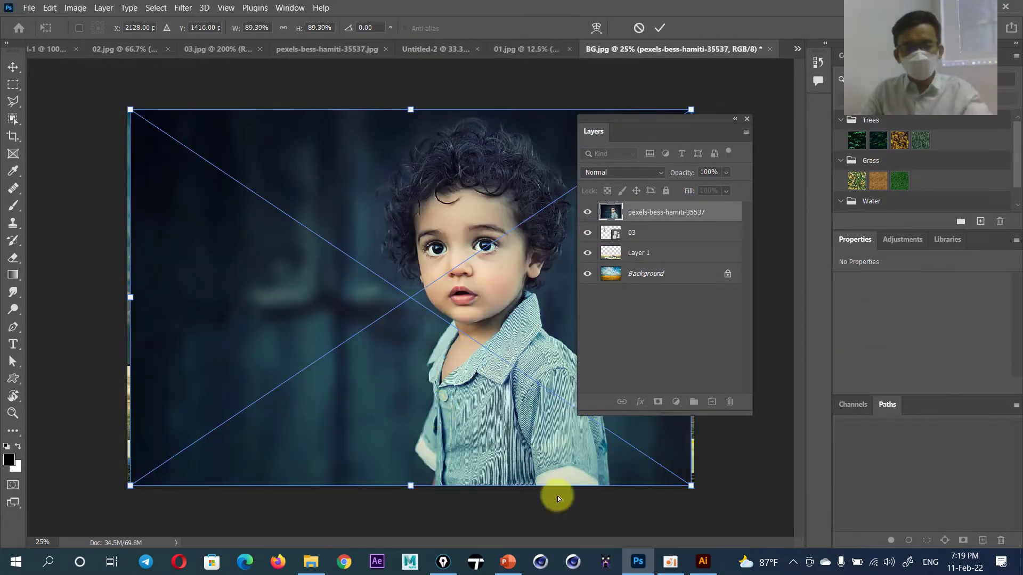
drag(691, 486, 510, 372)
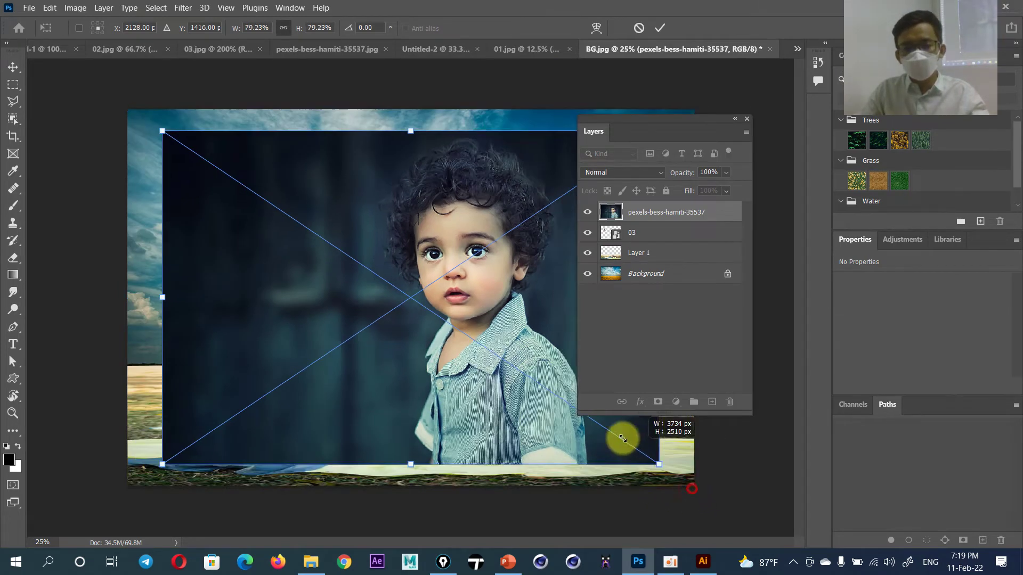
key(Return)
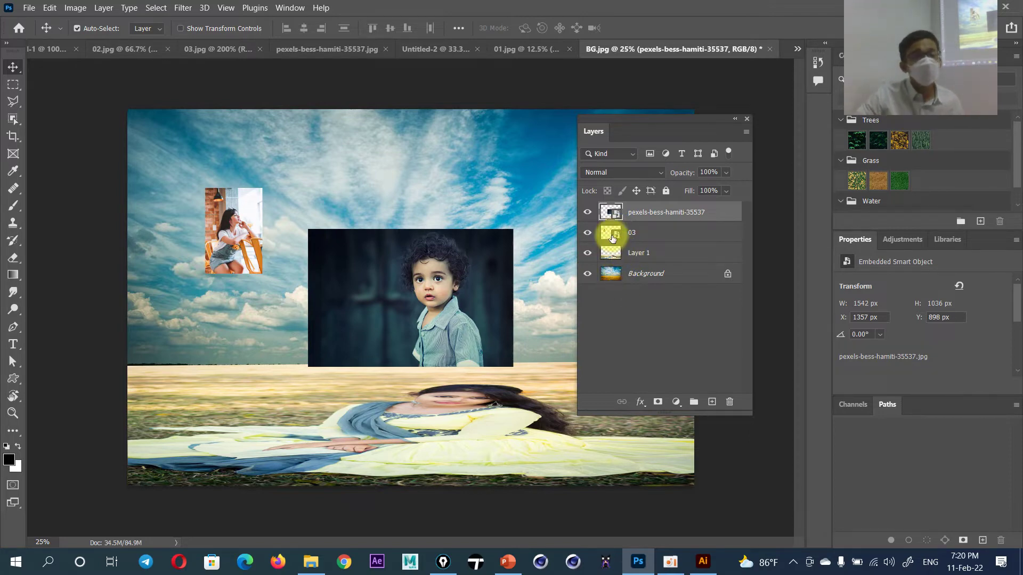
shift+click(615, 234)
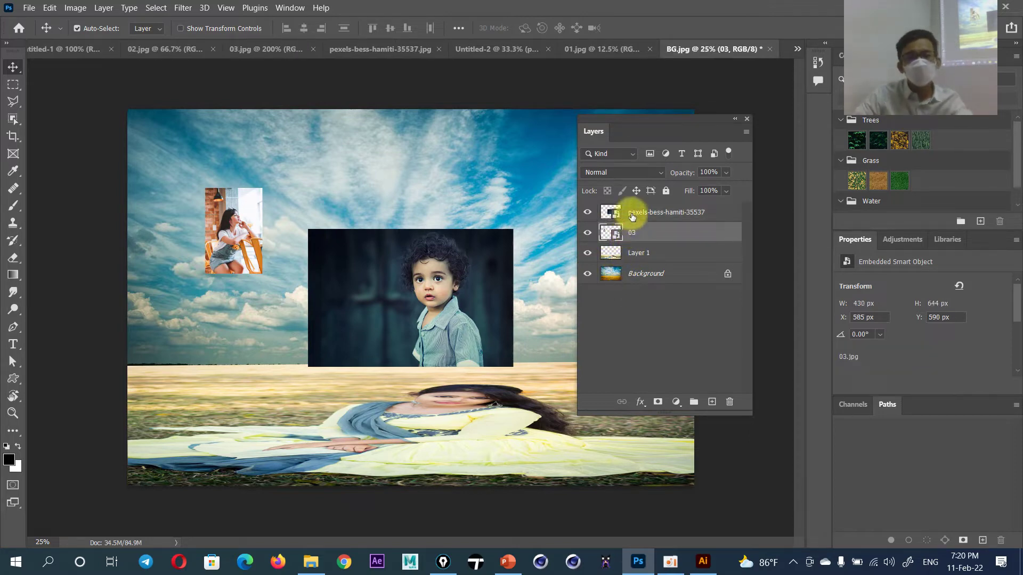
click(644, 253)
click(644, 272)
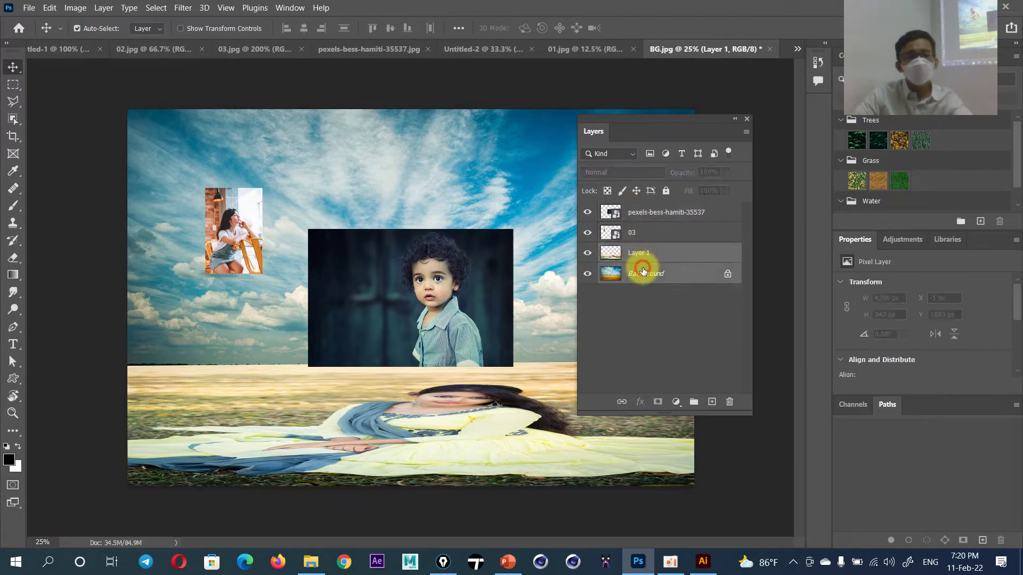
click(638, 297)
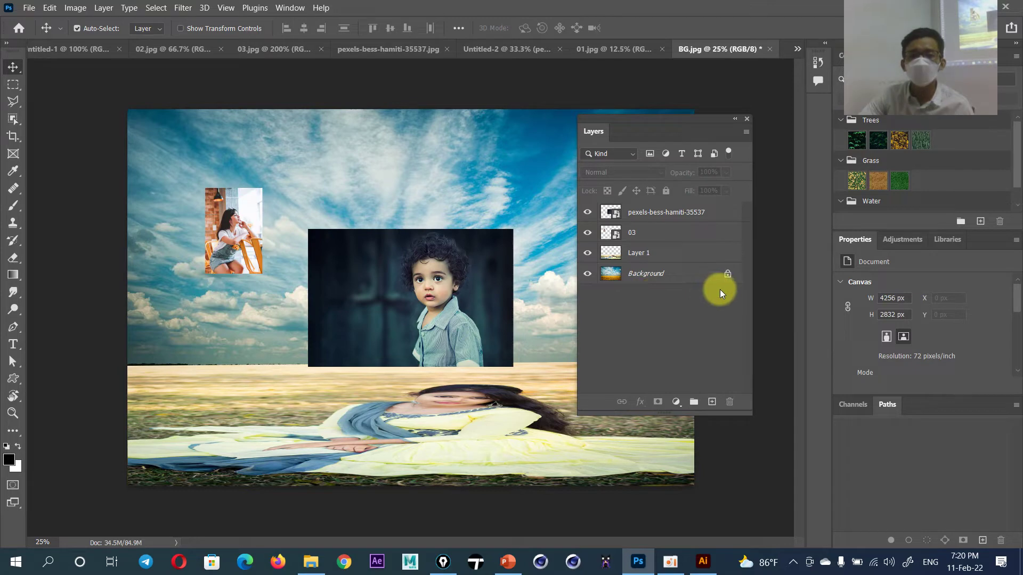
click(948, 134)
click(961, 211)
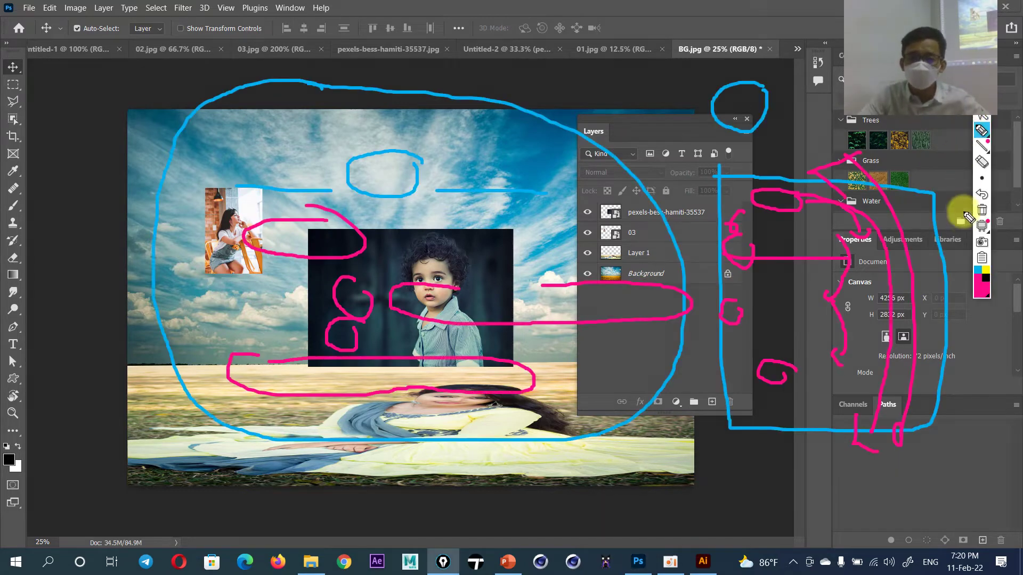
click(982, 210)
drag(738, 265, 741, 269)
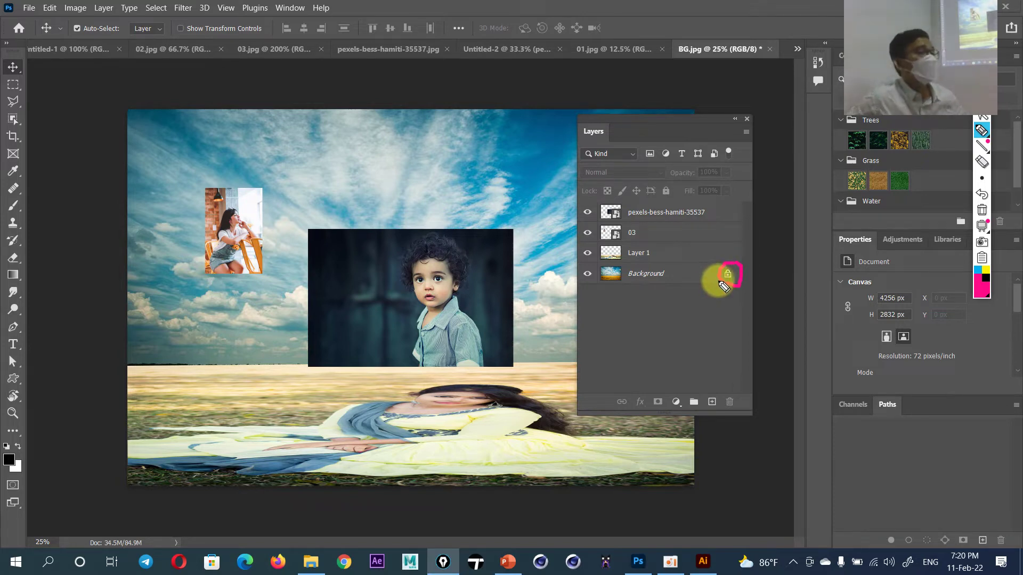
click(981, 116)
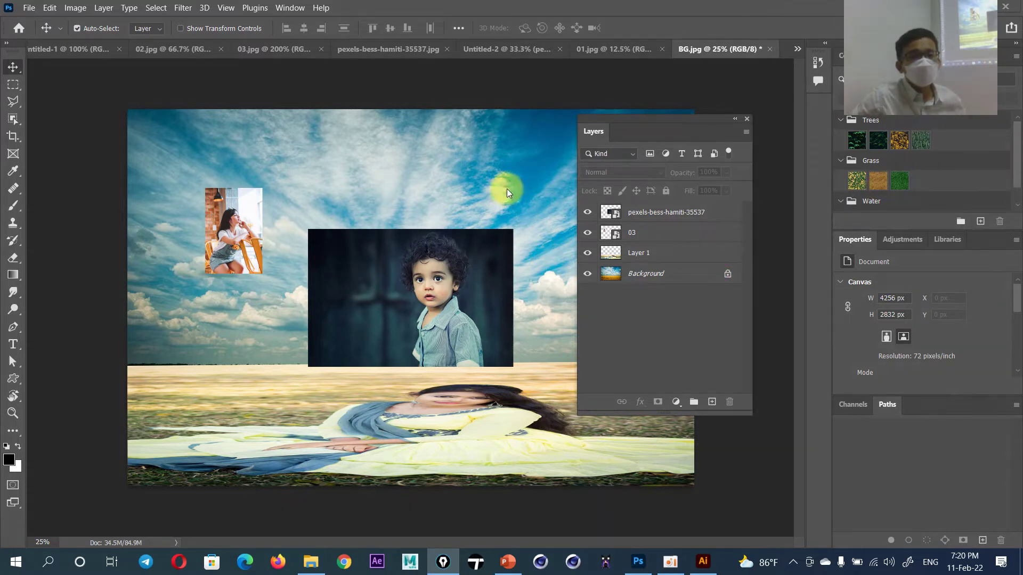
mouse_move(426, 284)
mouse_down()
mouse_move(387, 231)
mouse_move(427, 251)
mouse_up()
Move the girl photo left and the boy photo upward on the canvas
drag(234, 231, 195, 230)
mouse_move(362, 437)
mouse_down()
mouse_move(295, 395)
mouse_move(367, 419)
mouse_up()
drag(418, 250, 424, 217)
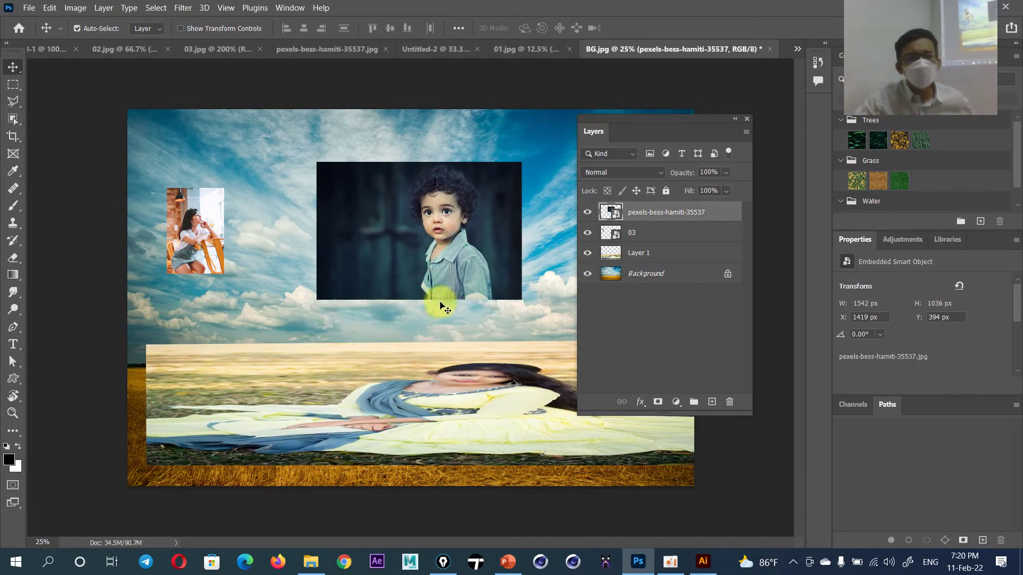
drag(452, 400, 434, 418)
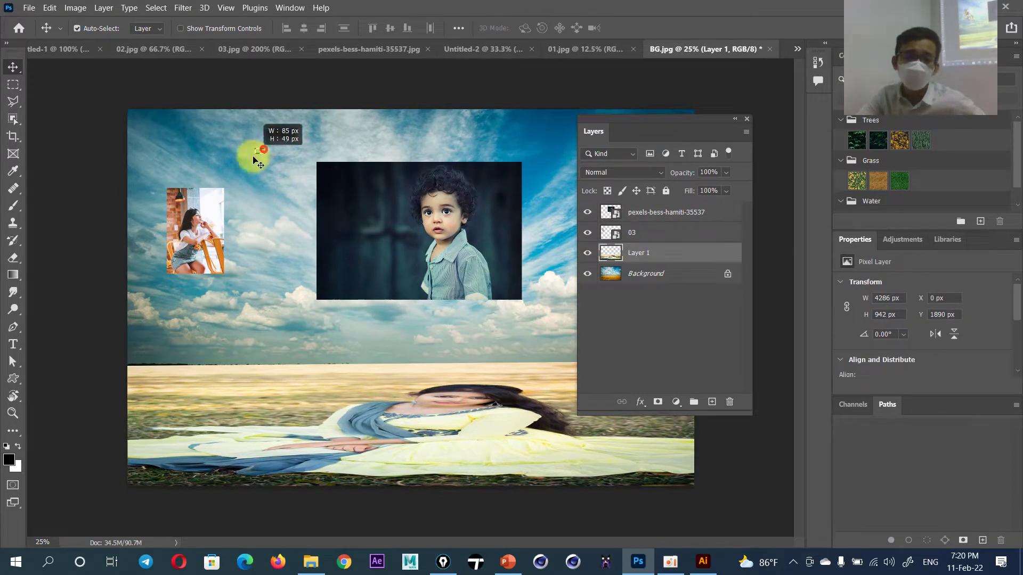
drag(257, 162, 274, 143)
Hide and reshow the Background layer, then hide the boy photo layer
click(647, 273)
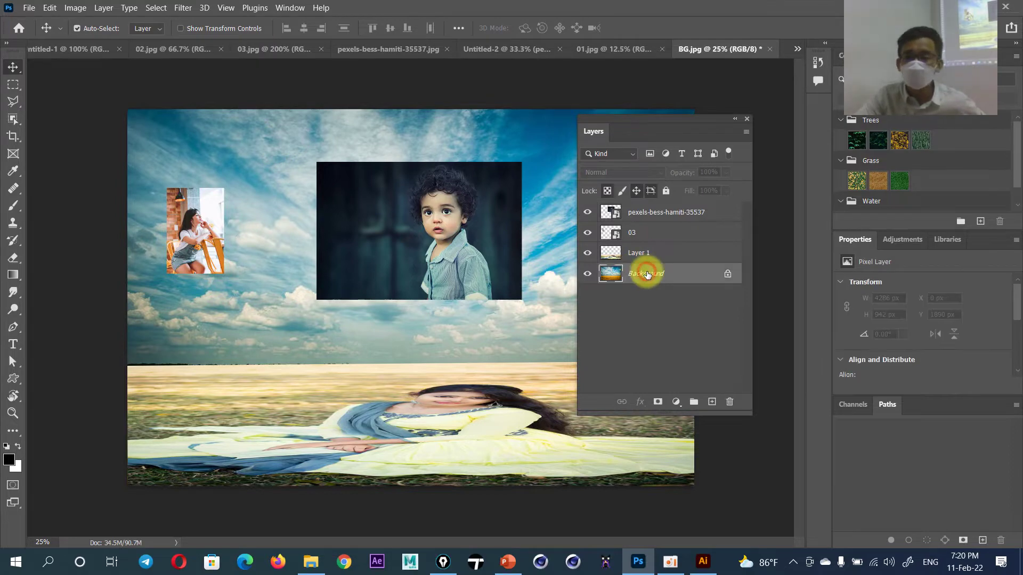
click(588, 274)
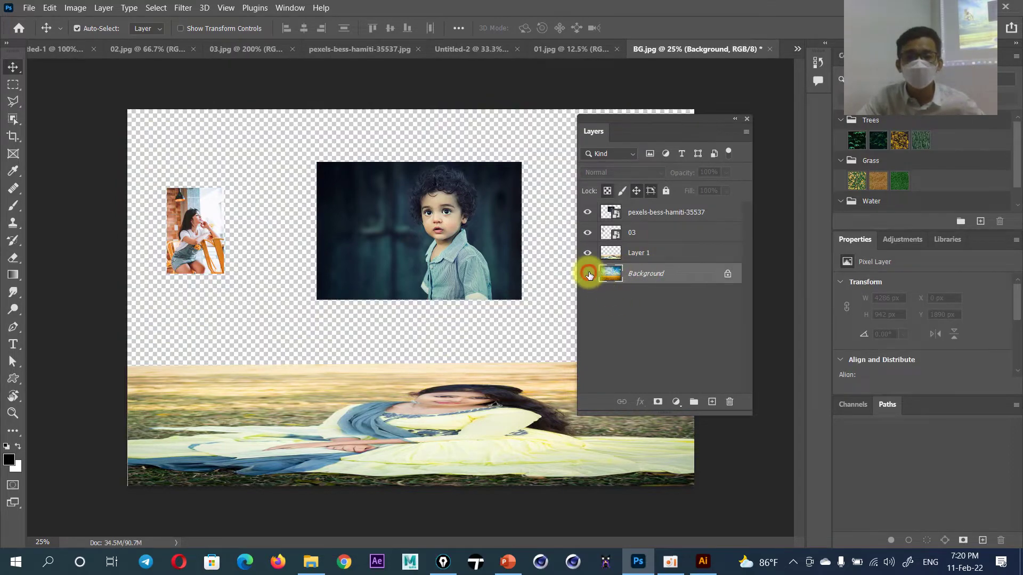
click(589, 274)
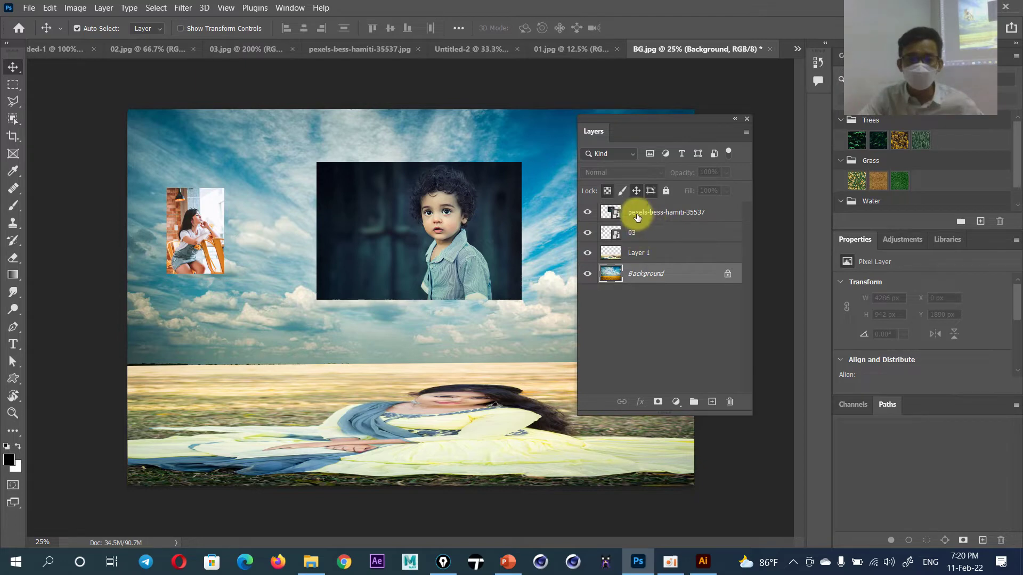
click(587, 213)
Move the 03 photo right behind the boy and raise the Layer 1 strip
click(586, 213)
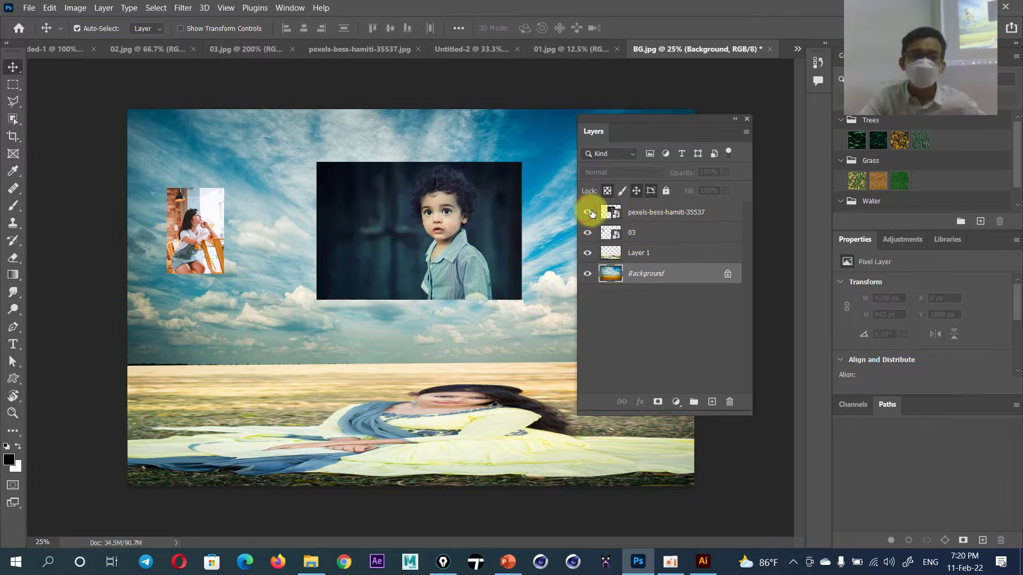
drag(193, 233, 320, 240)
drag(411, 407, 508, 305)
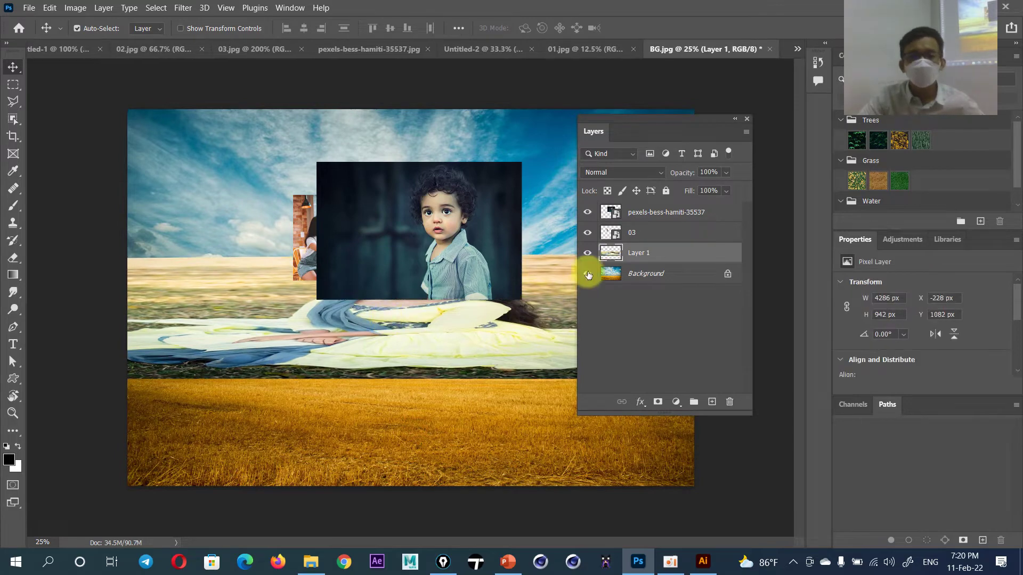
Toggle each layer's visibility to compare, then send the boy photo layer down one with Ctrl+[
click(586, 254)
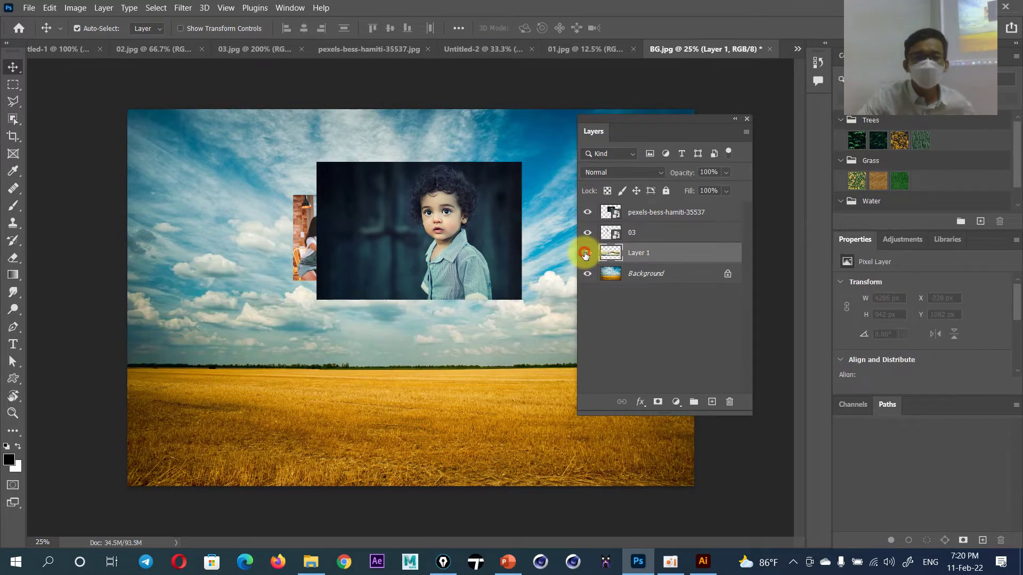
click(586, 254)
click(587, 275)
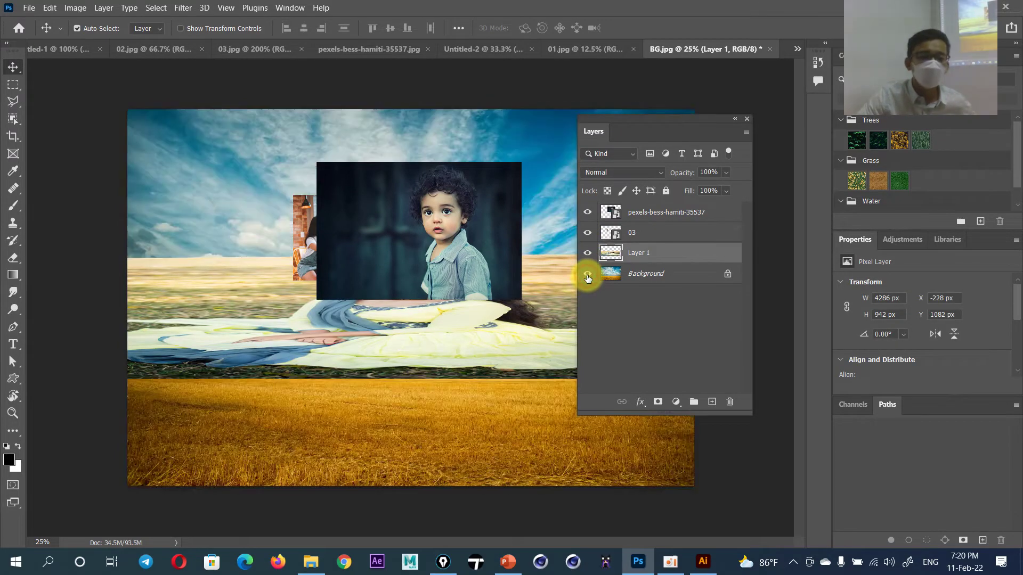
click(588, 254)
click(588, 254)
click(586, 233)
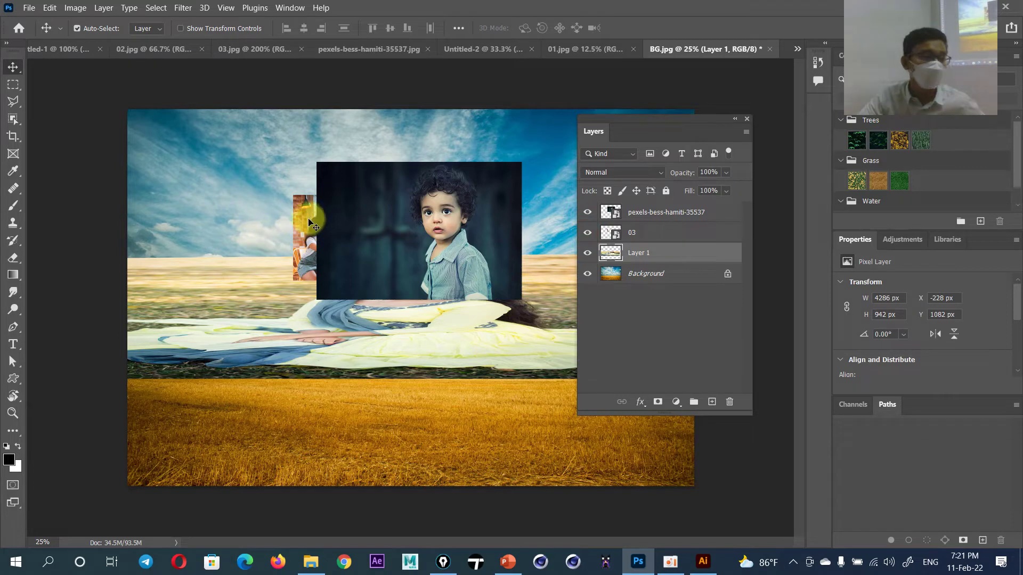
click(588, 213)
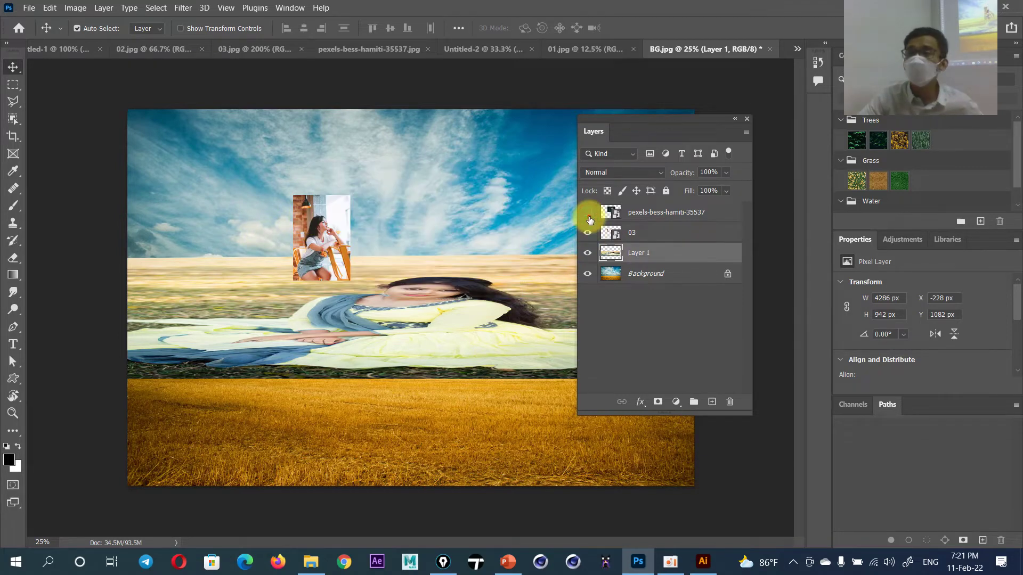
click(588, 212)
click(651, 218)
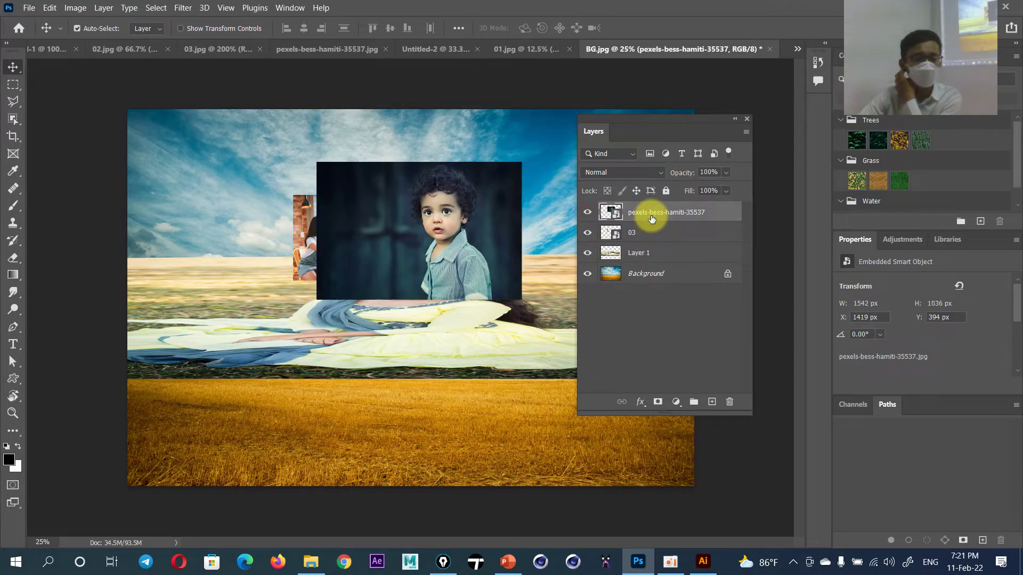
key(ctrl+bracketleft)
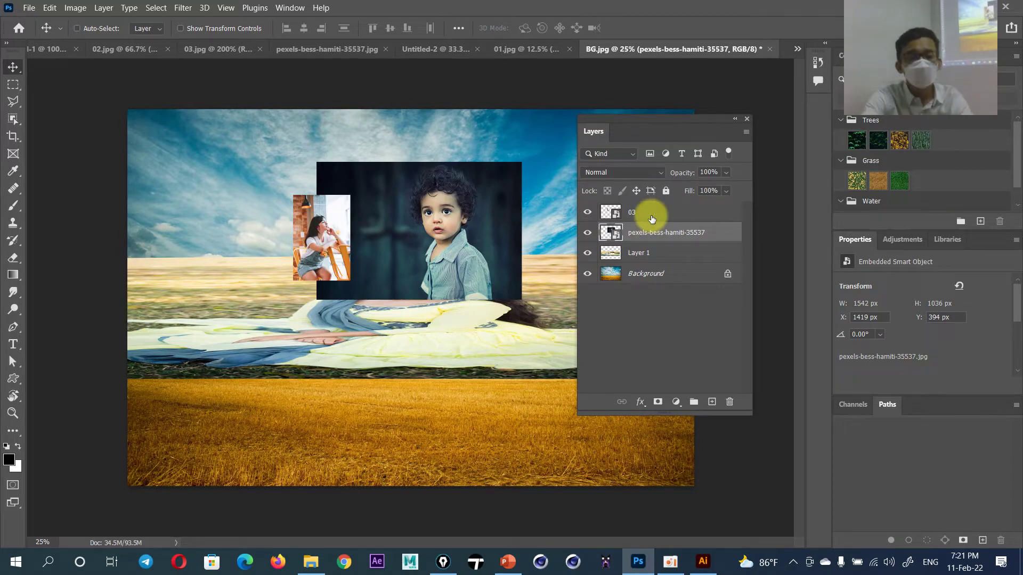
key(ctrl+bracketleft)
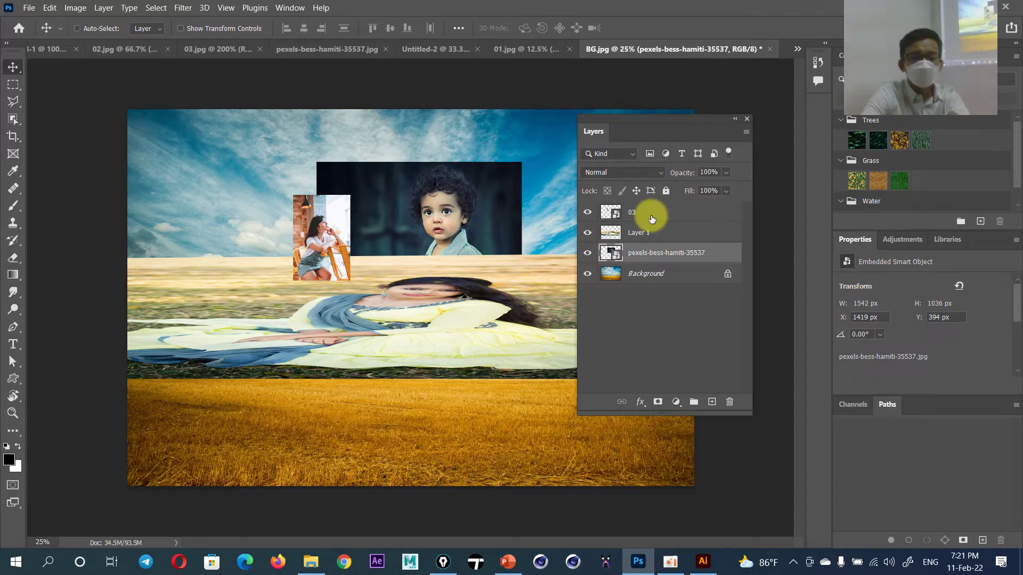
key(ctrl+bracketright)
key(ctrl+bracketright)
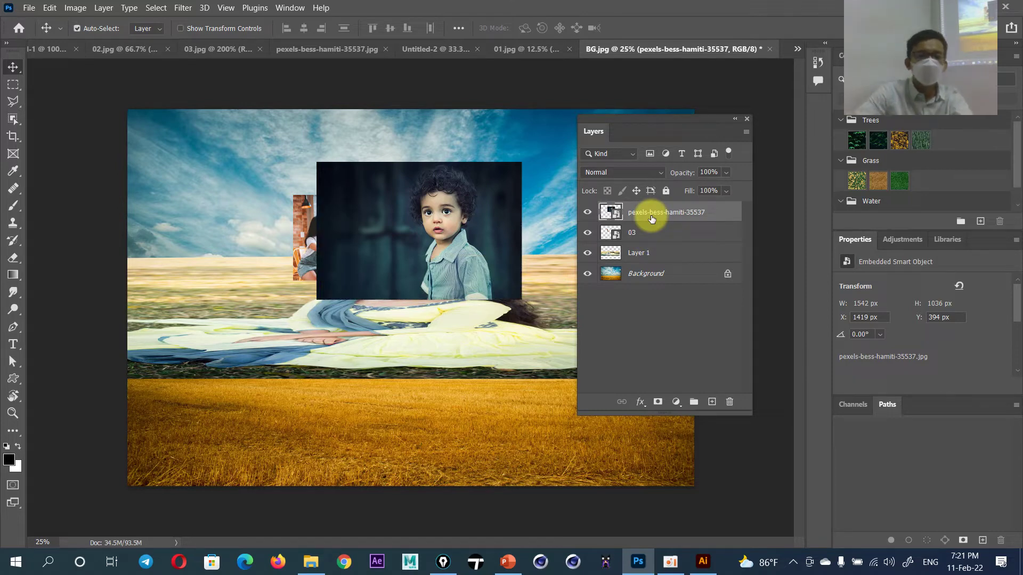
click(501, 559)
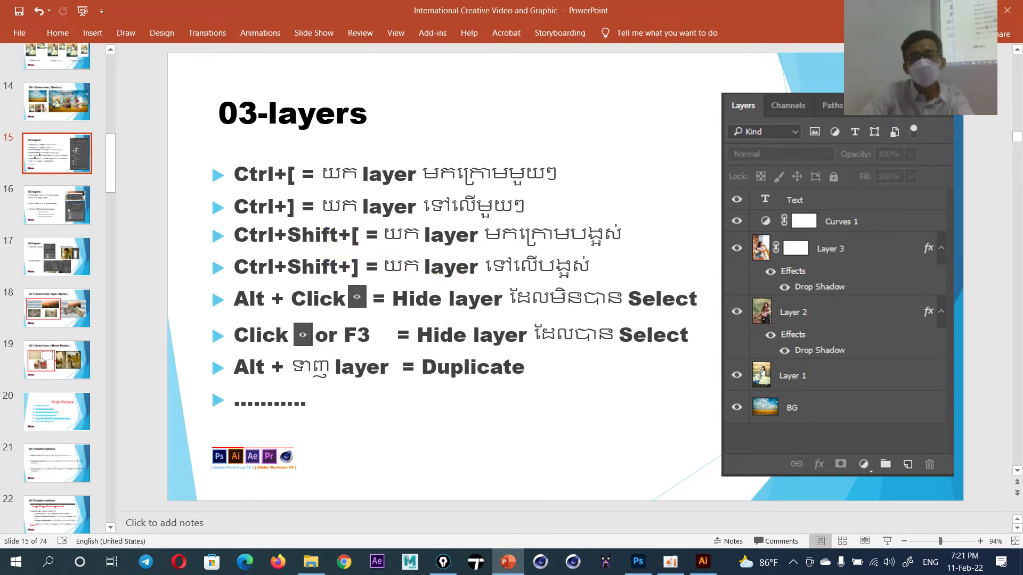
key(alt+Tab)
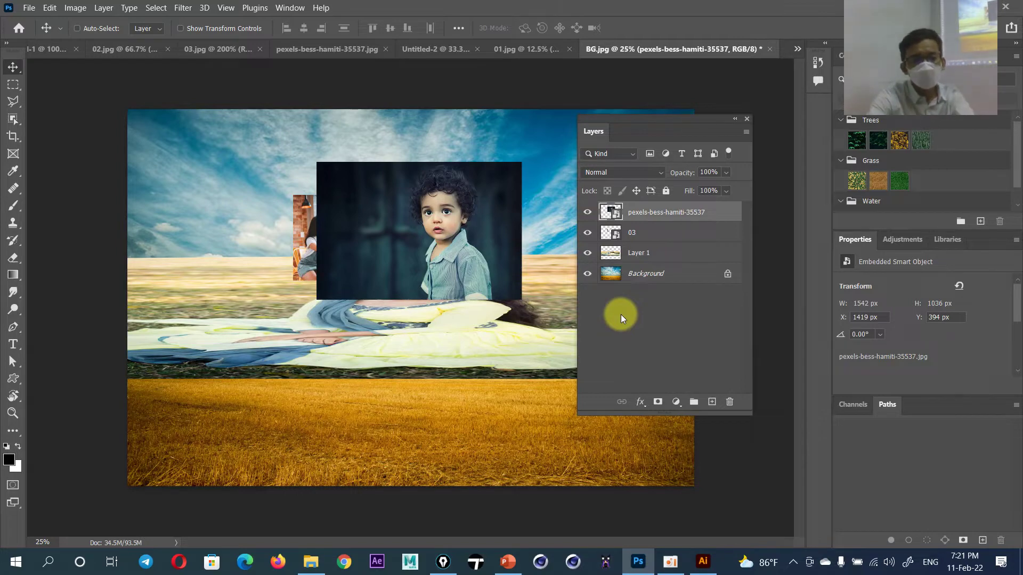
Send the boy photo layer below 03 and Layer 1 with Ctrl+[ twice
key(ctrl)
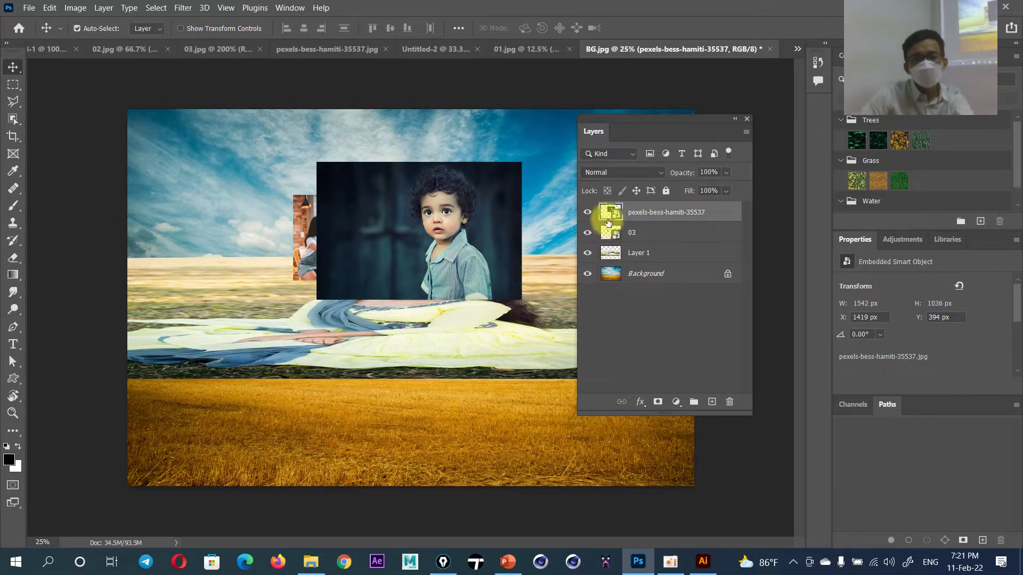
key(ctrl+bracketleft)
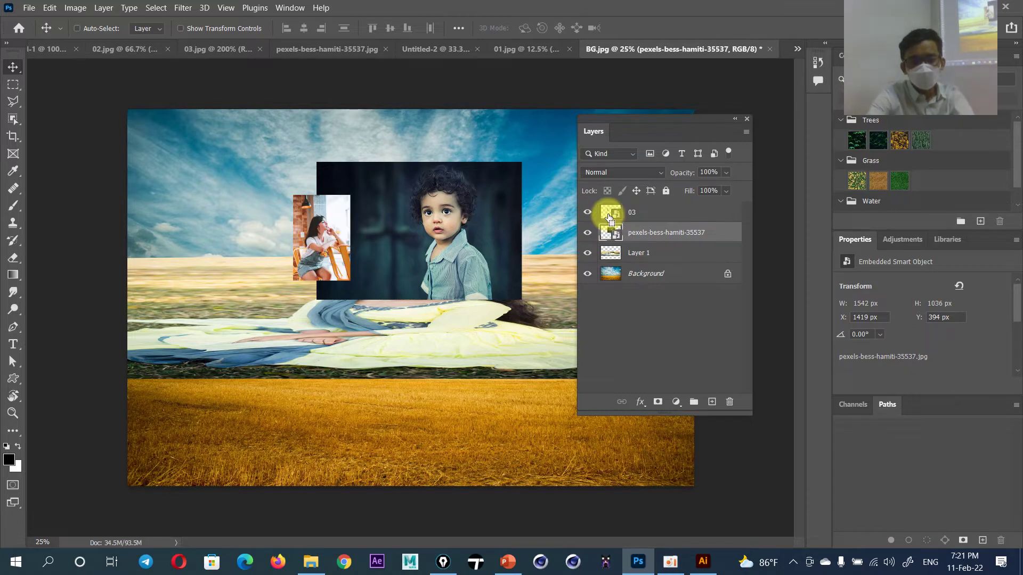
key(ctrl+bracketleft)
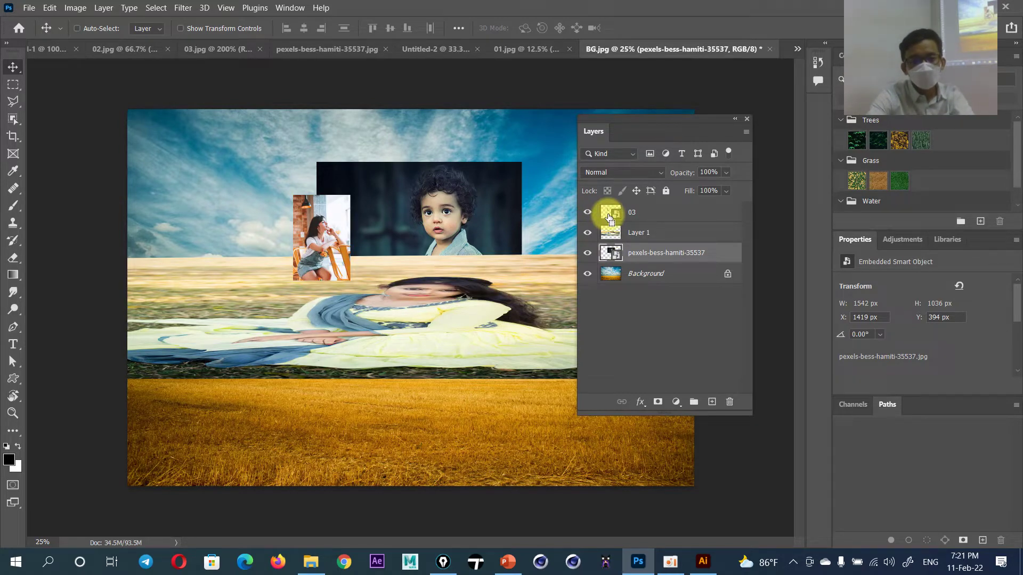
key(shift+alt+bracketright)
key(shift+alt+bracketright)
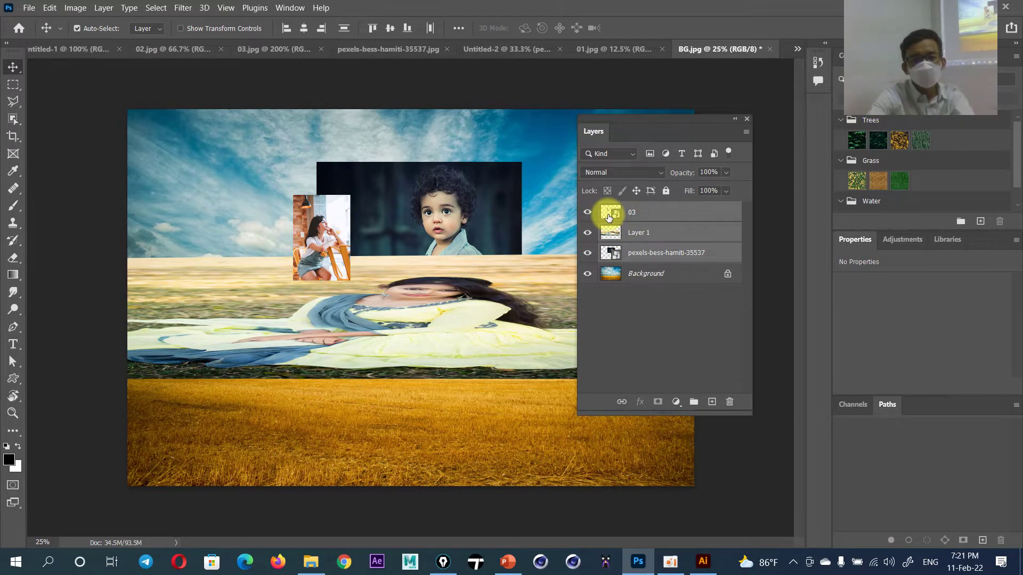
click(614, 359)
mouse_move(634, 253)
mouse_down()
mouse_move(640, 213)
mouse_move(647, 275)
mouse_up()
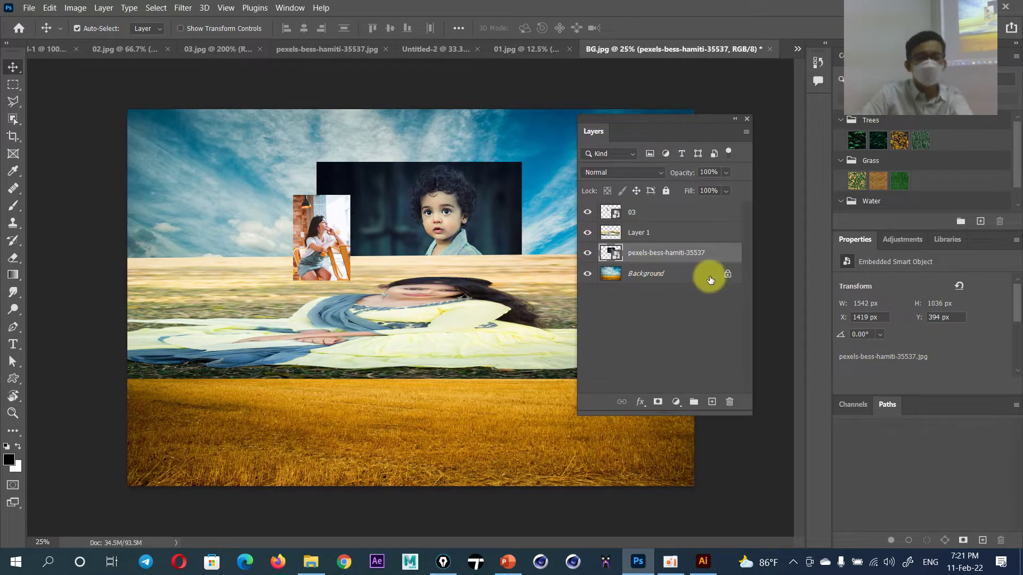
Unlock the Background layer so it becomes Layer 0, then select layer 03
click(726, 276)
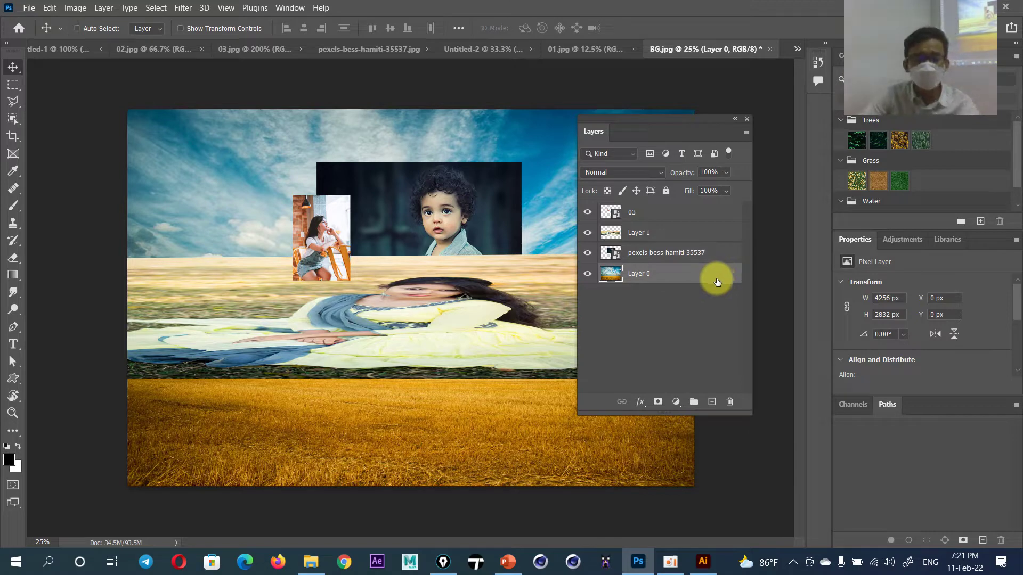
key(ctrl+z)
click(691, 280)
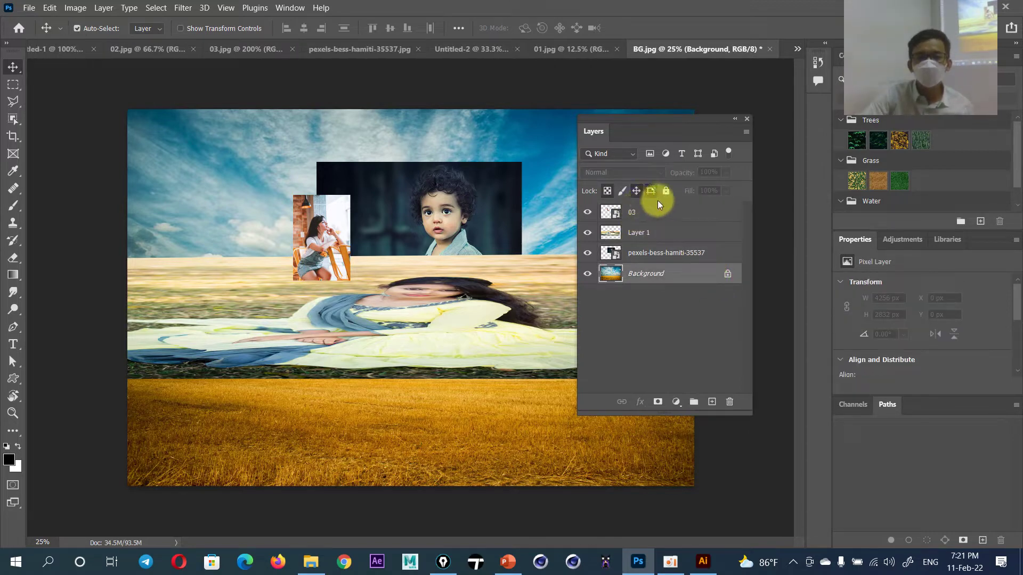
click(727, 276)
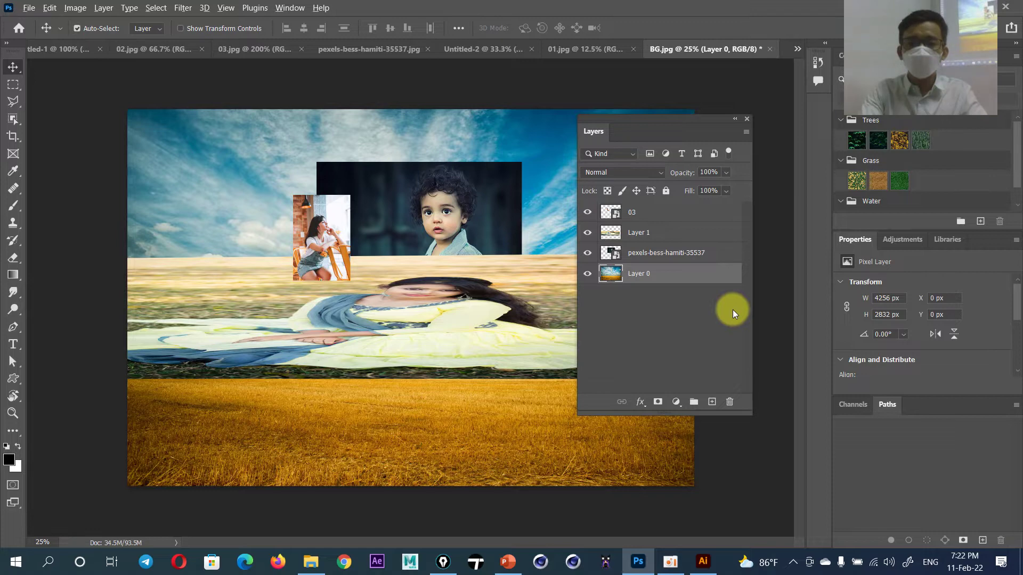
key(alt+bracketright)
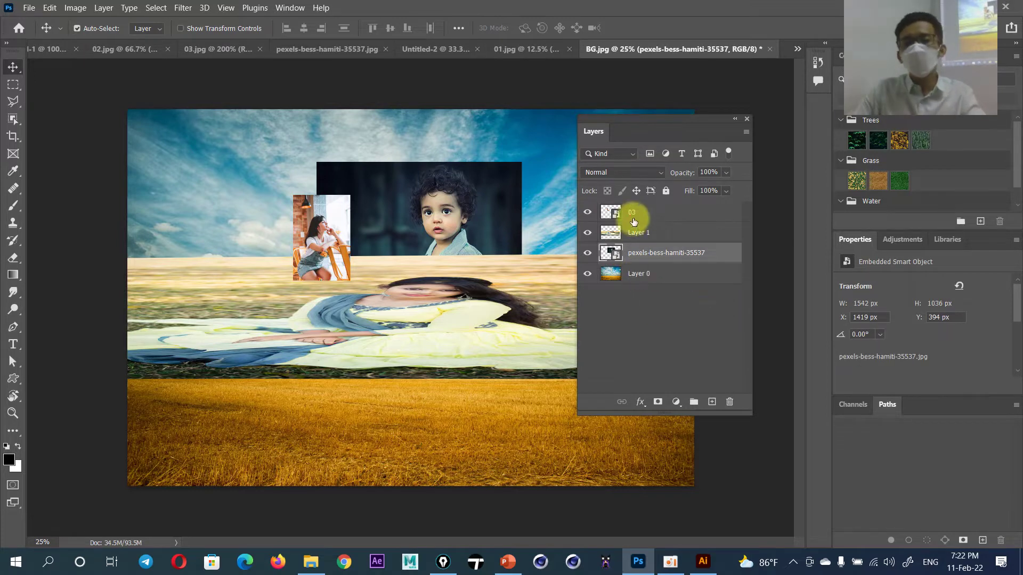
click(642, 220)
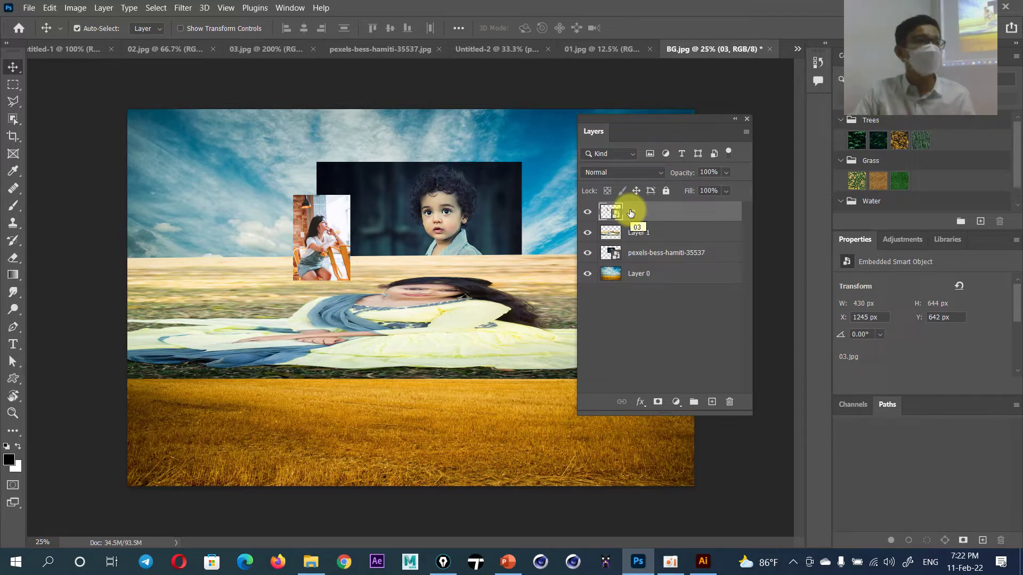
Drag layer 03 to the bottom and the pexels-bess-hamiti-35537 layer to the top
mouse_move(629, 212)
mouse_down()
mouse_move(636, 303)
mouse_move(646, 304)
mouse_up()
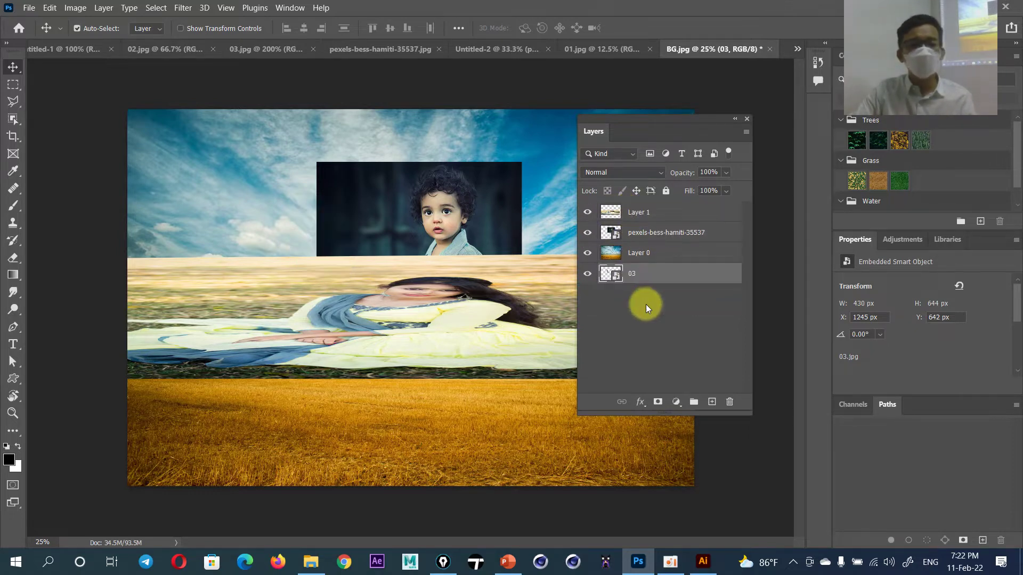
click(629, 260)
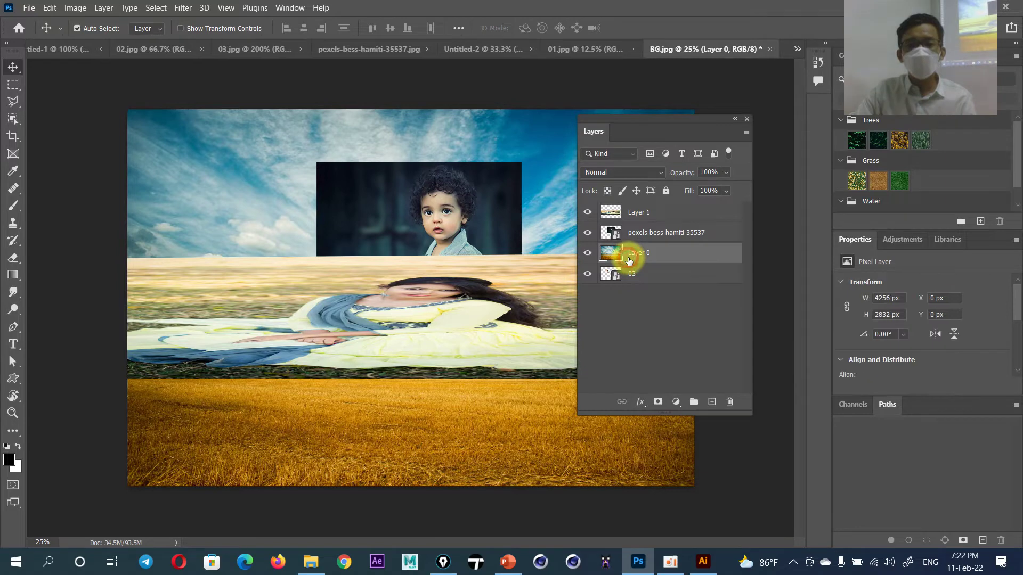
click(641, 235)
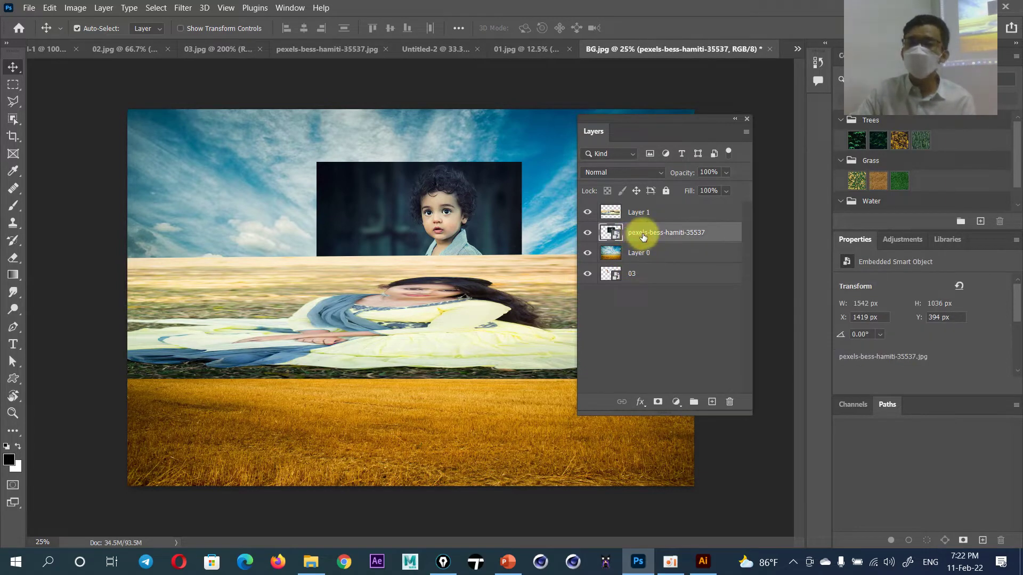
mouse_move(642, 235)
mouse_down()
mouse_move(654, 303)
mouse_move(639, 207)
mouse_move(654, 214)
mouse_up()
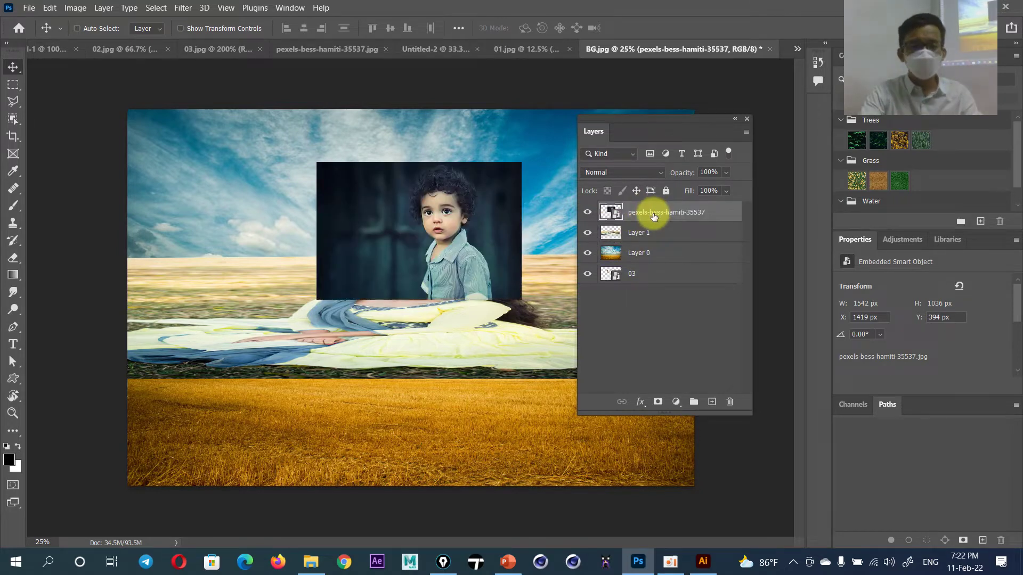
Nudge the boy's photo layer down and back up with Ctrl+[ / Ctrl+], and check the PowerPoint shortcut slide
key(ctrl+bracketleft)
key(ctrl+bracketleft)
key(ctrl+bracketleft)
key(ctrl+bracketright)
key(ctrl+bracketright)
key(ctrl+bracketright)
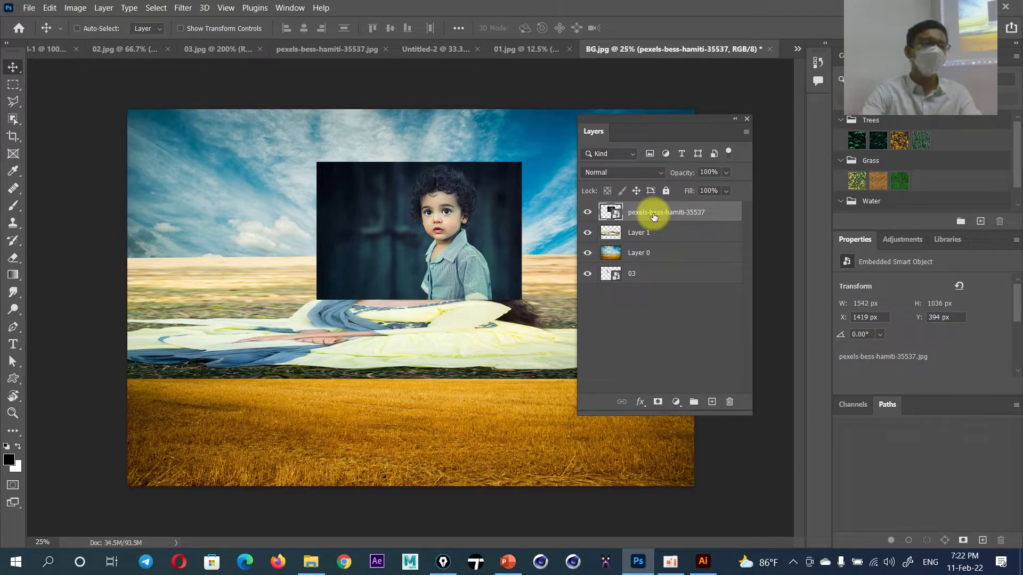
key(ctrl)
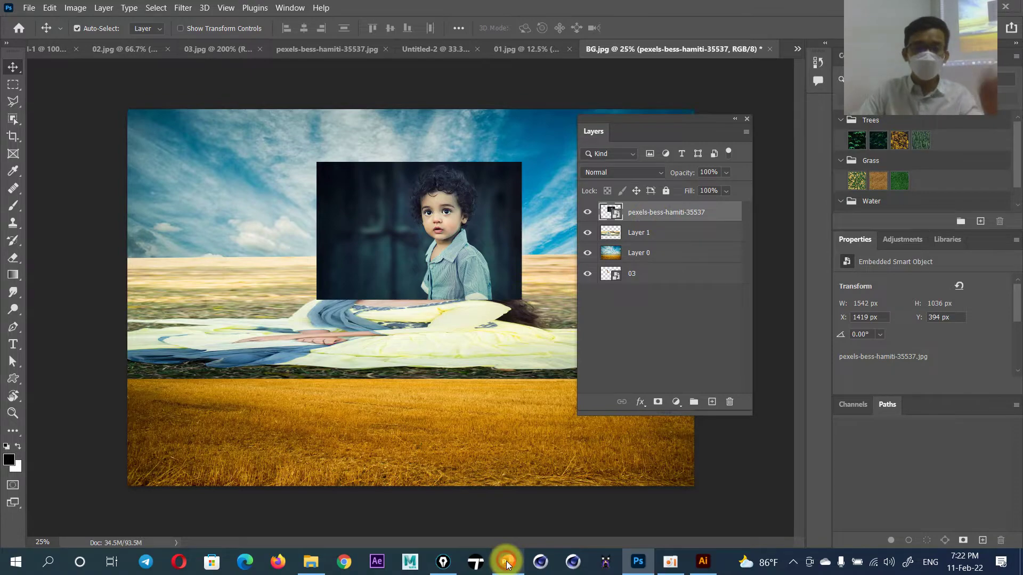
click(507, 564)
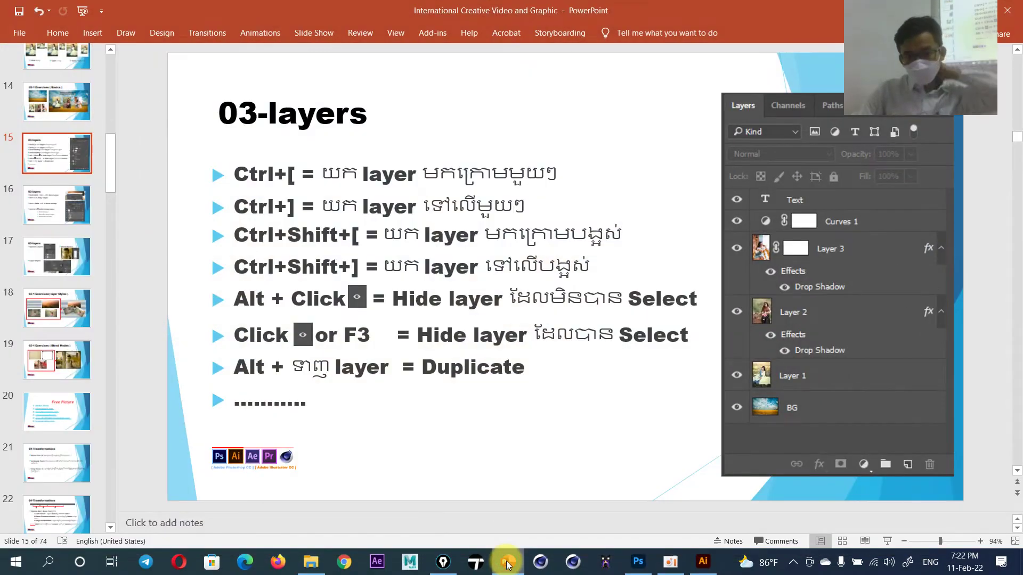
click(638, 562)
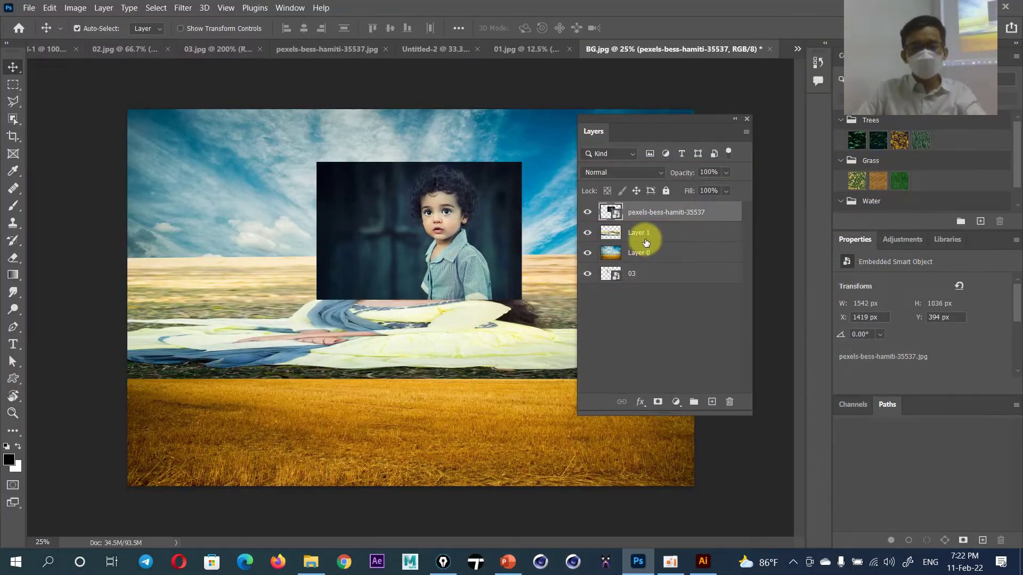
Move the boy's photo layer down two steps, up two, then down and back up with Ctrl+[ / Ctrl+]
key(ctrl+bracketleft)
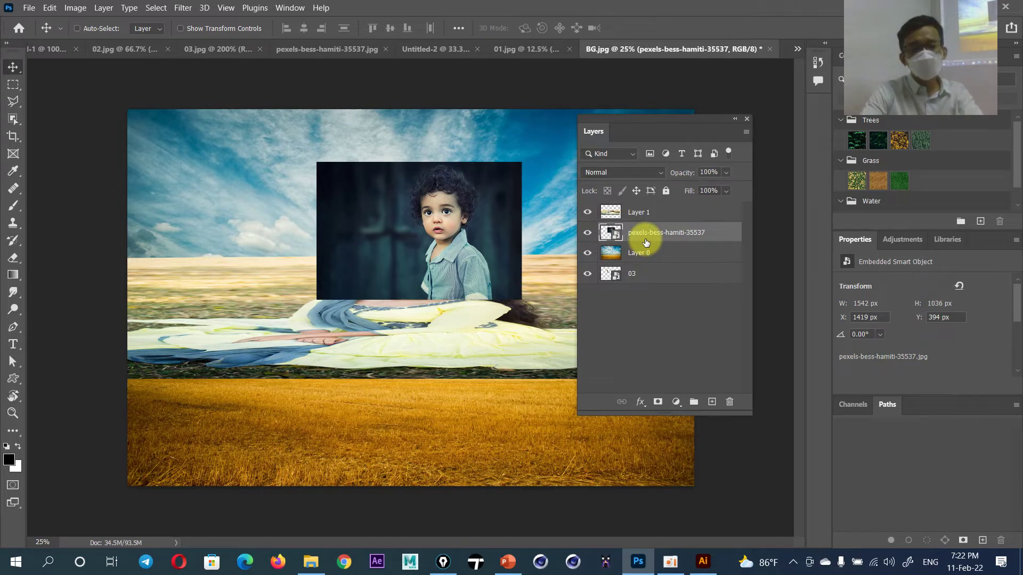
key(ctrl+bracketleft)
key(ctrl+bracketleft)
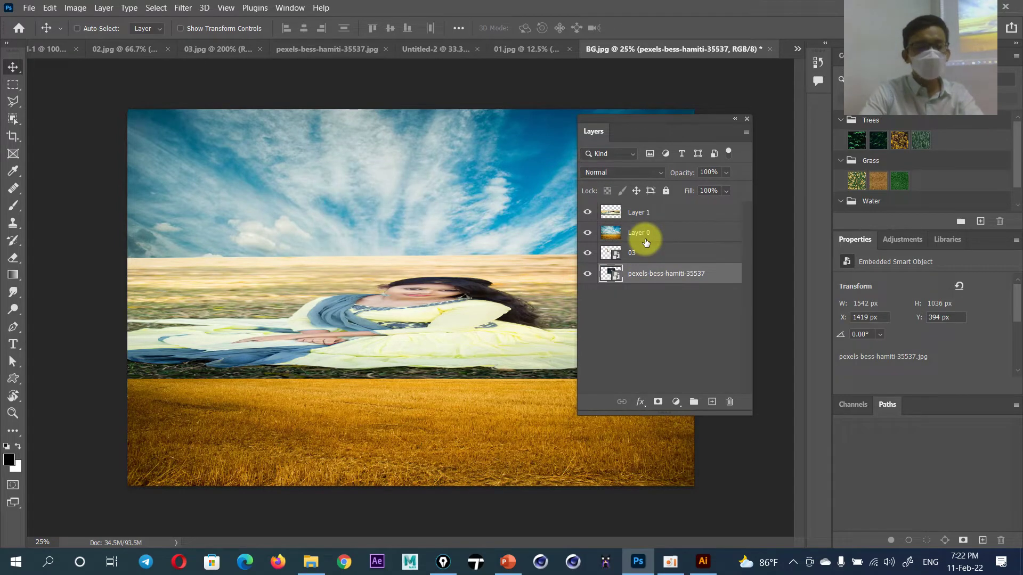
key(ctrl+bracketright)
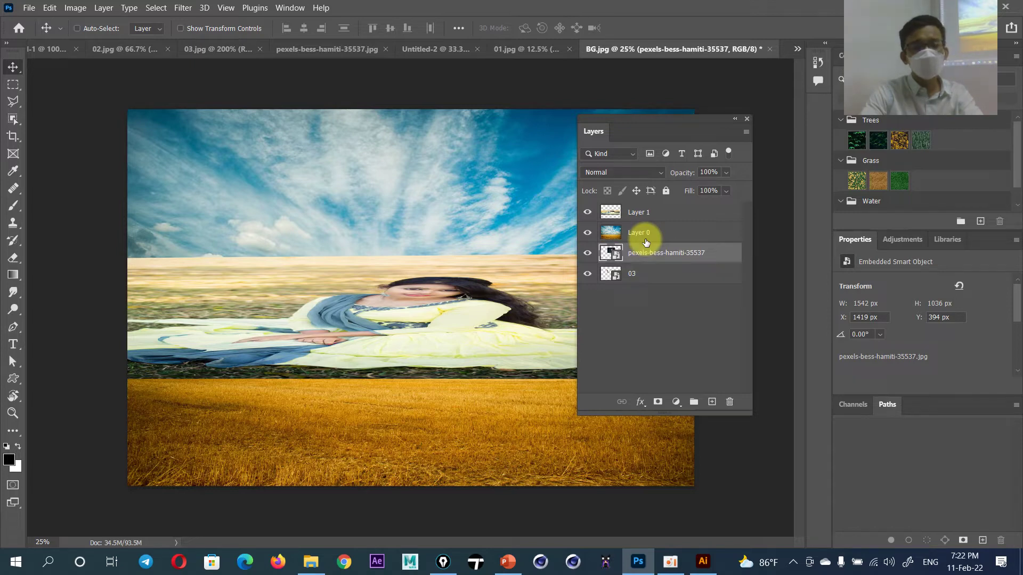
key(ctrl+bracketright)
key(ctrl+bracketright)
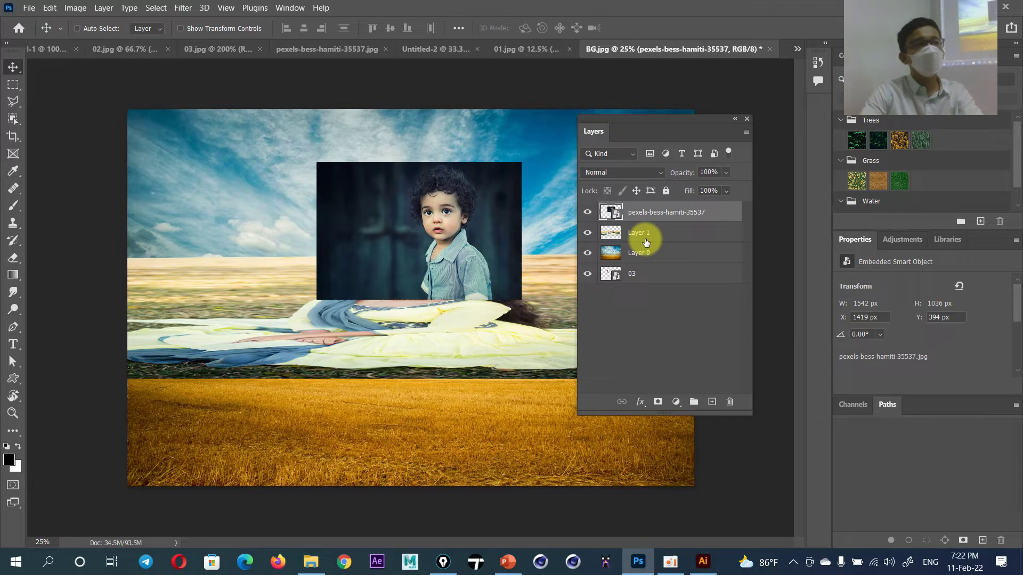
key(ctrl+bracketleft)
key(ctrl+bracketleft)
key(ctrl+bracketleft)
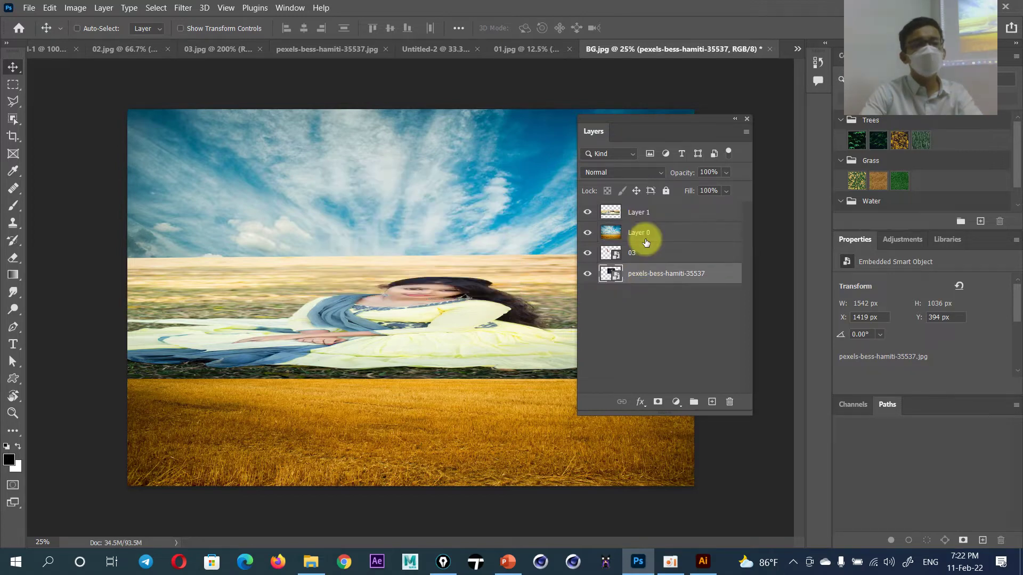
key(ctrl+bracketright)
key(ctrl+bracketright)
key(ctrl+bracketright)
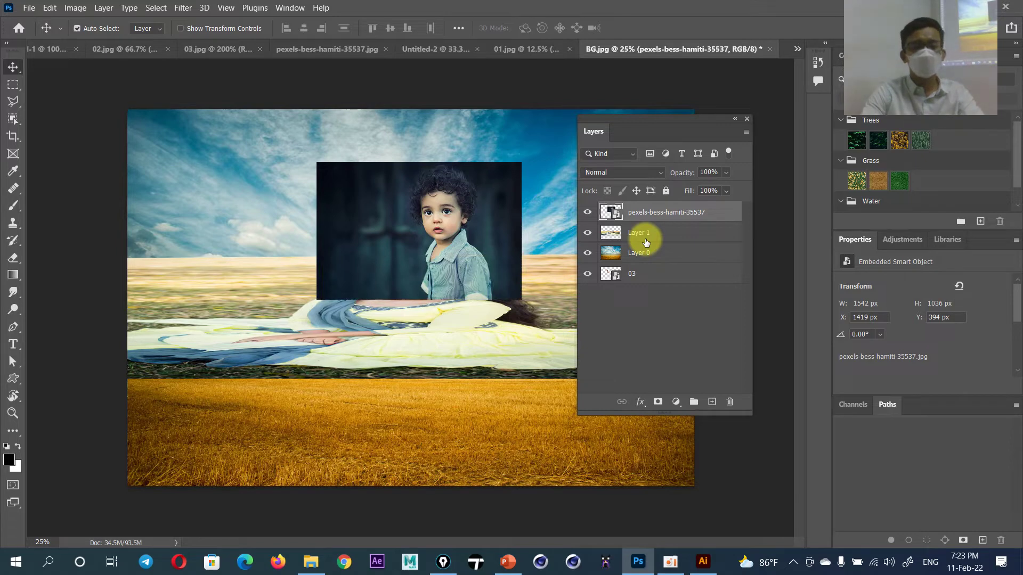
Reselect the boy's photo layer with Alt+, and Alt+], send it to the bottom, then select Layer 0
key(alt+comma)
key(alt+bracketright)
key(alt+bracketright)
key(alt+bracketright)
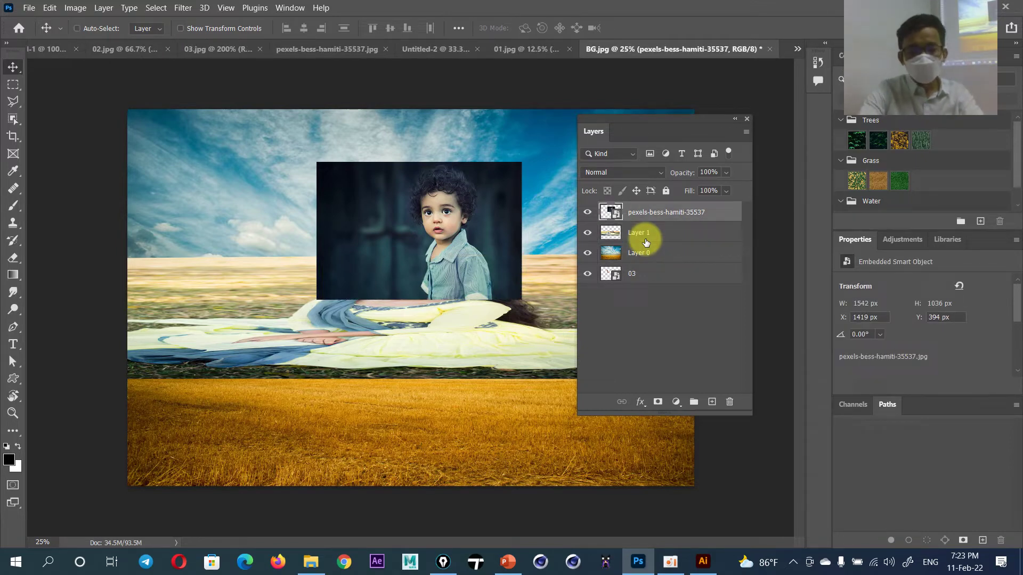
key(ctrl+bracketleft)
key(ctrl+bracketleft)
key(ctrl+bracketleft)
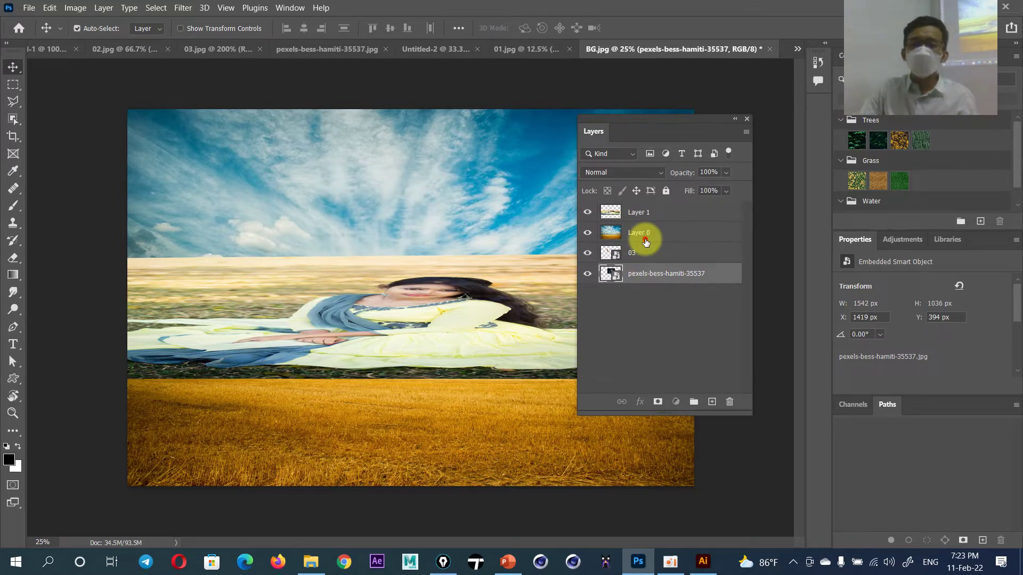
click(639, 241)
Drag Layer 0, Layer 1 and the boy's photo layer around the stack, cancelling an Open file attempt
drag(636, 239, 634, 309)
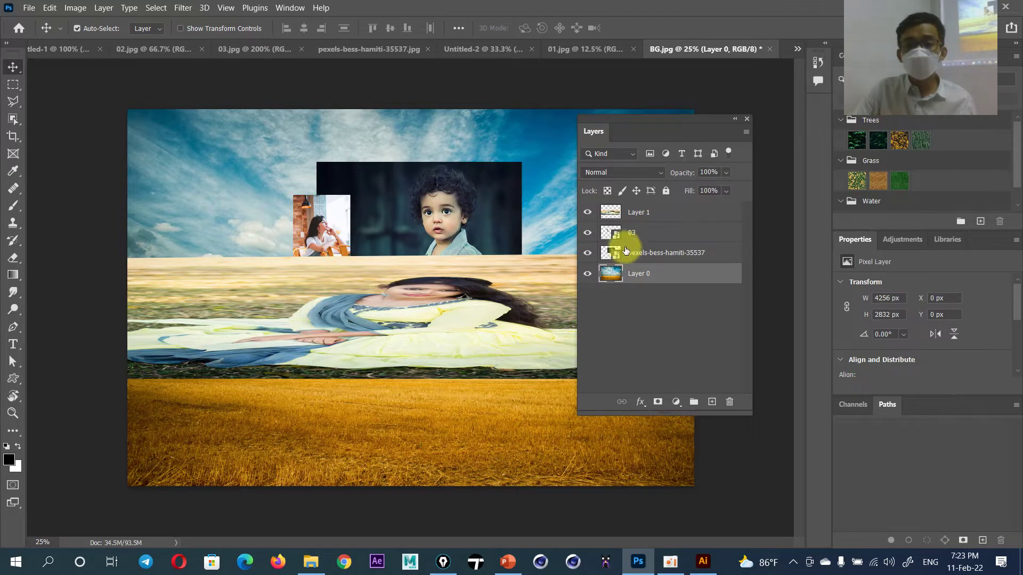
drag(634, 213, 653, 320)
drag(647, 232, 641, 213)
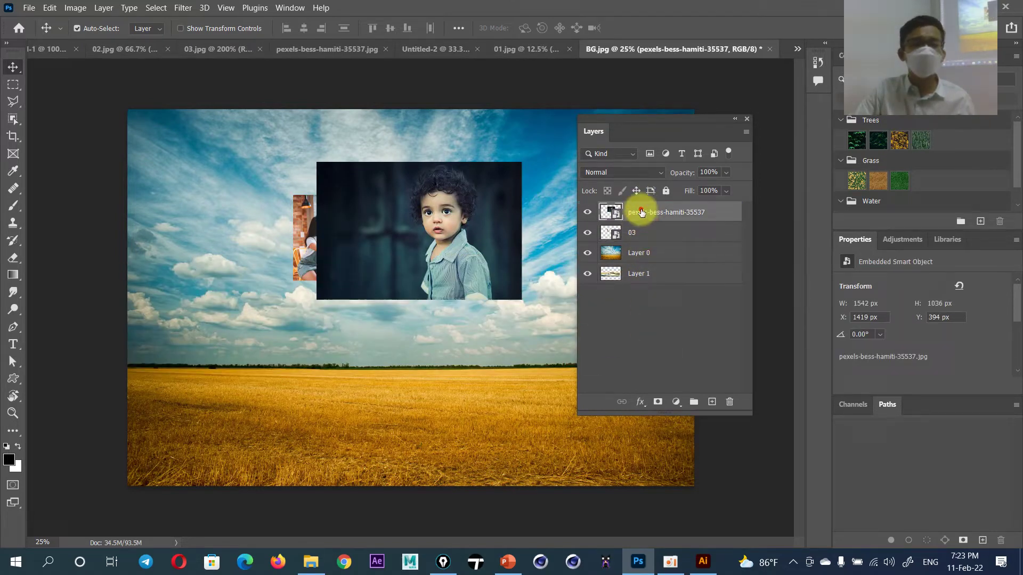
drag(640, 212, 651, 315)
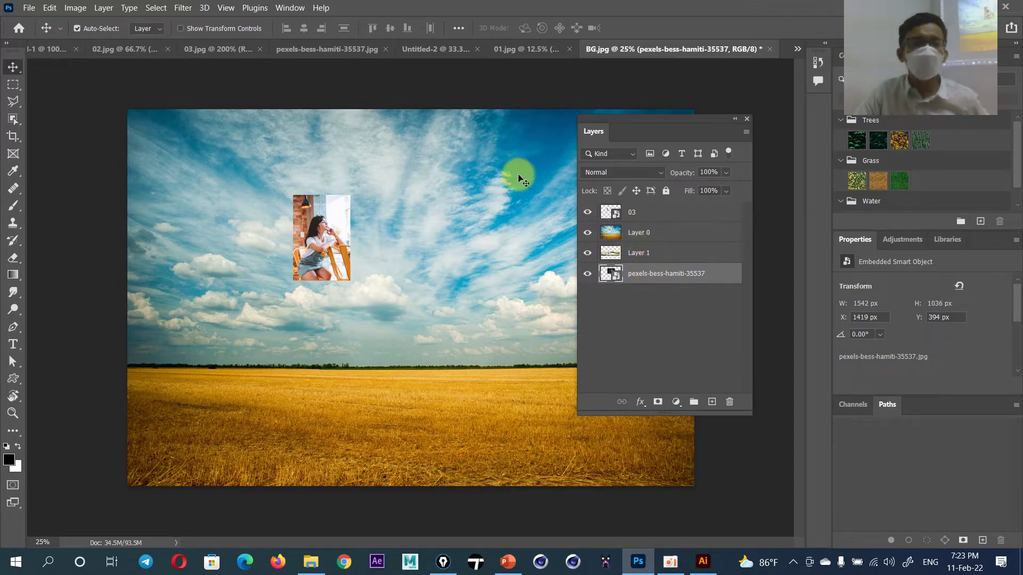
click(29, 8)
click(43, 33)
click(515, 419)
Put Layer 0 at the bottom, then move the girl's photo up-left and raise the boy's photo
click(620, 217)
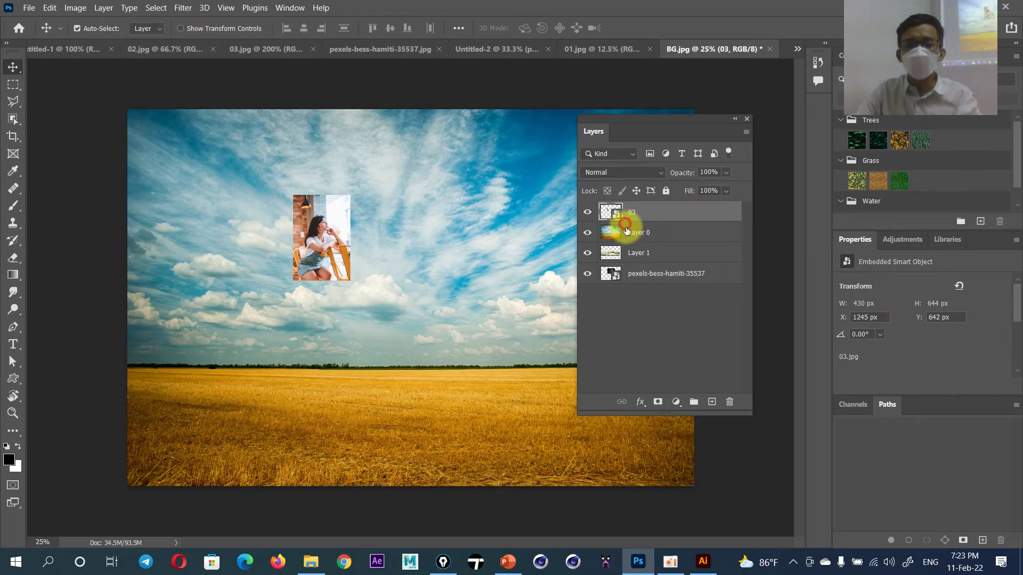
click(632, 238)
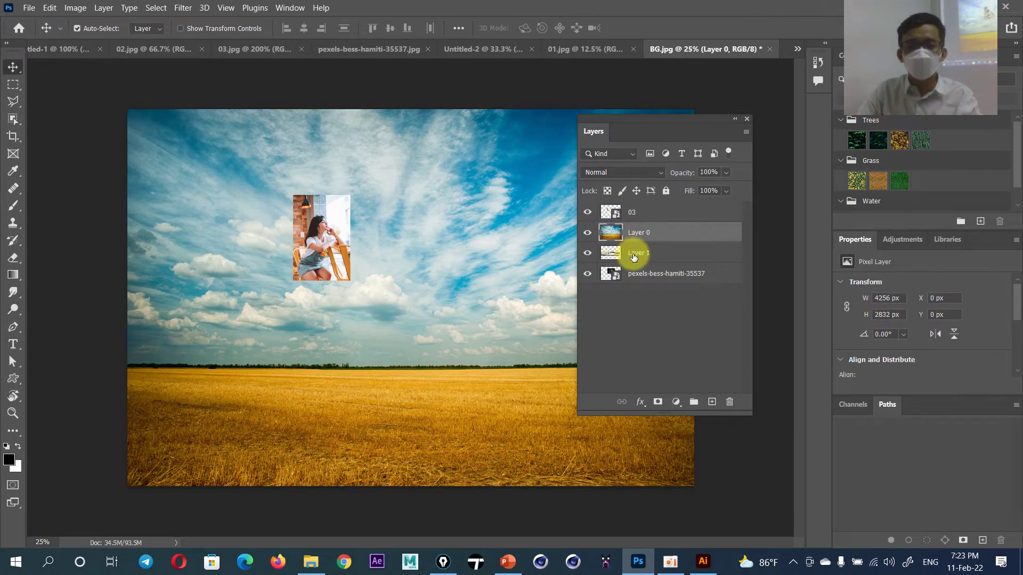
drag(632, 233, 634, 298)
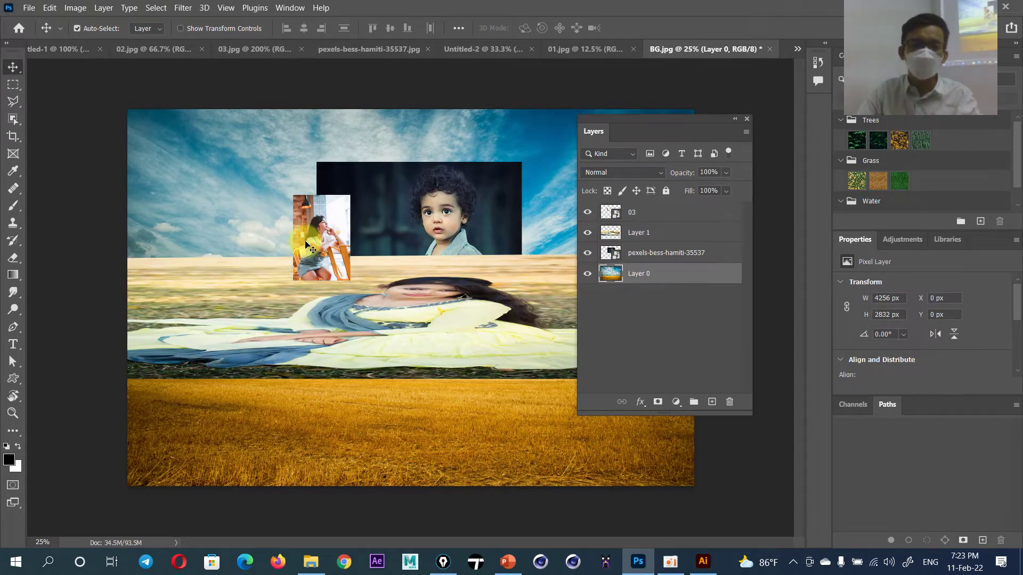
drag(305, 245, 207, 177)
drag(427, 218, 419, 171)
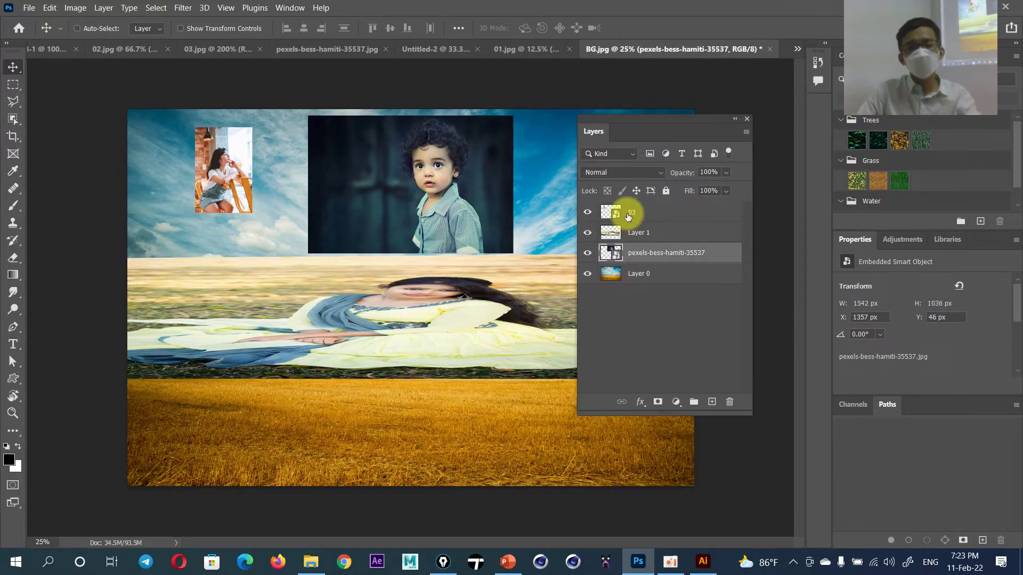
ctrl+click(628, 216)
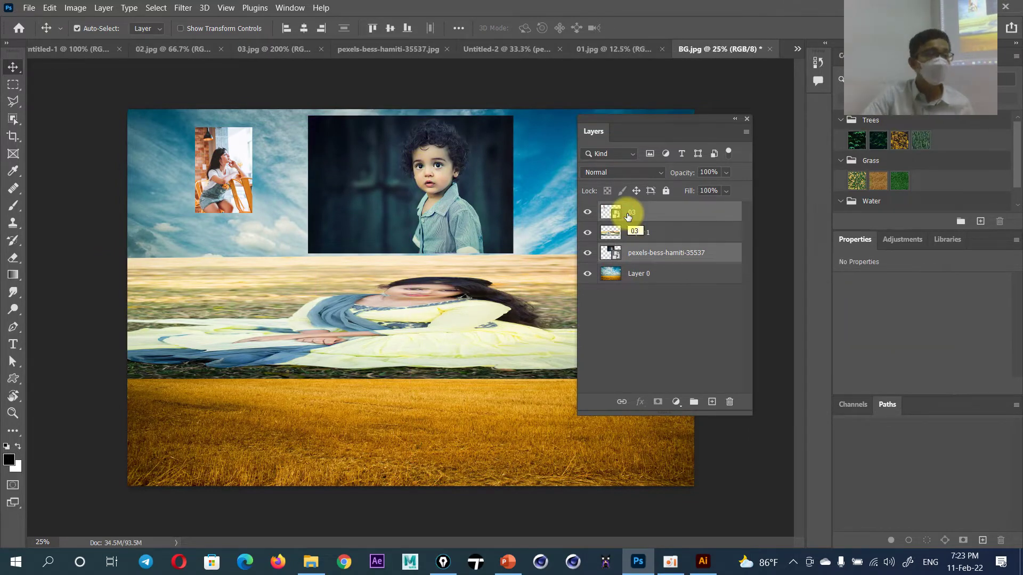
click(634, 256)
click(587, 253)
click(588, 213)
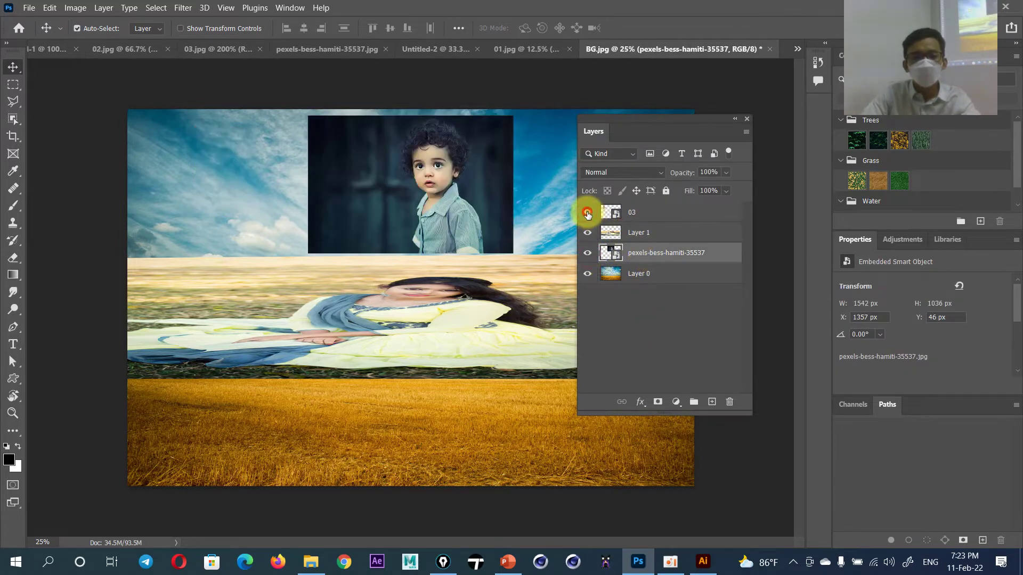
ctrl+click(618, 212)
ctrl+click(630, 214)
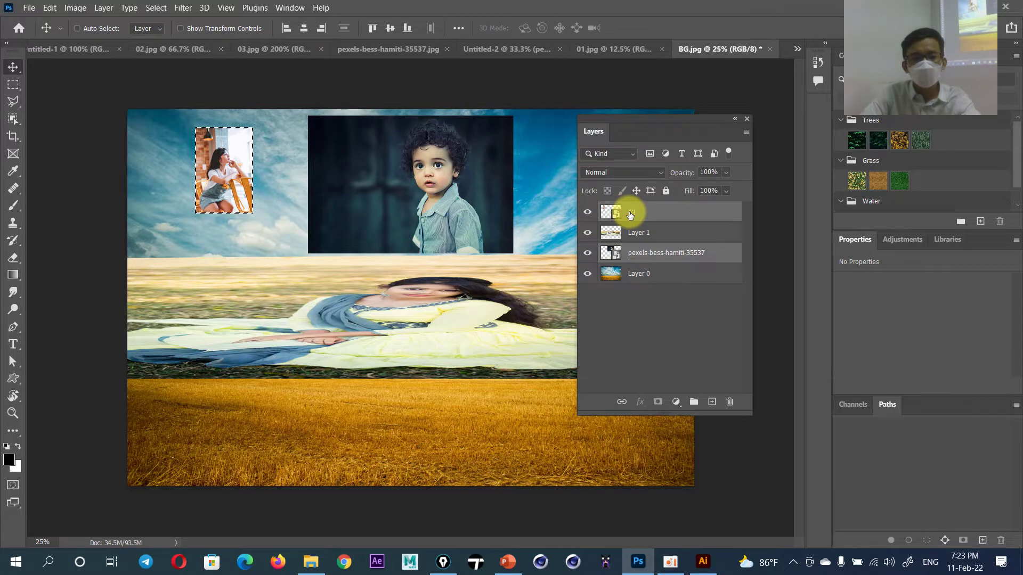
ctrl+click(633, 215)
ctrl+click(634, 213)
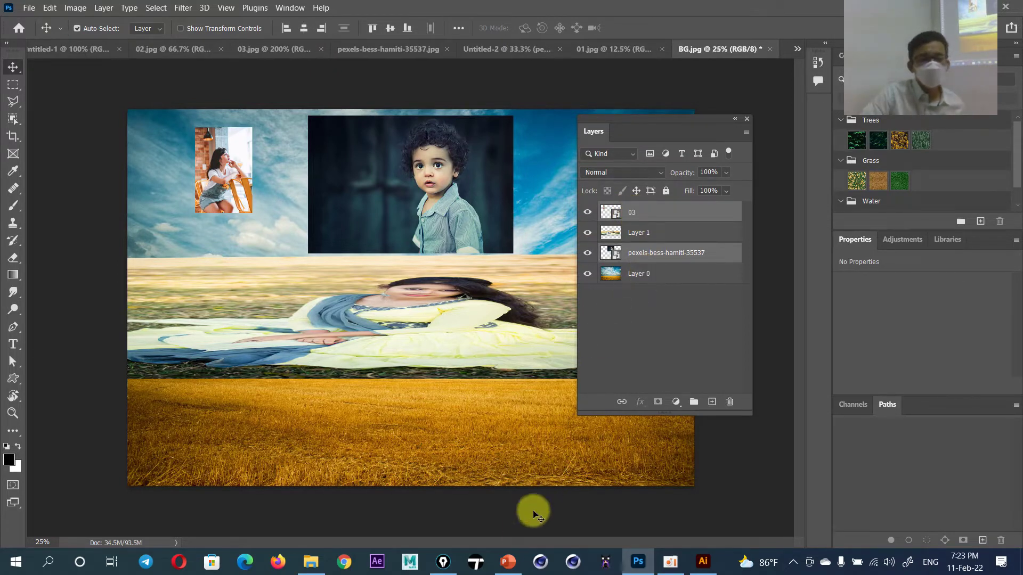
click(504, 563)
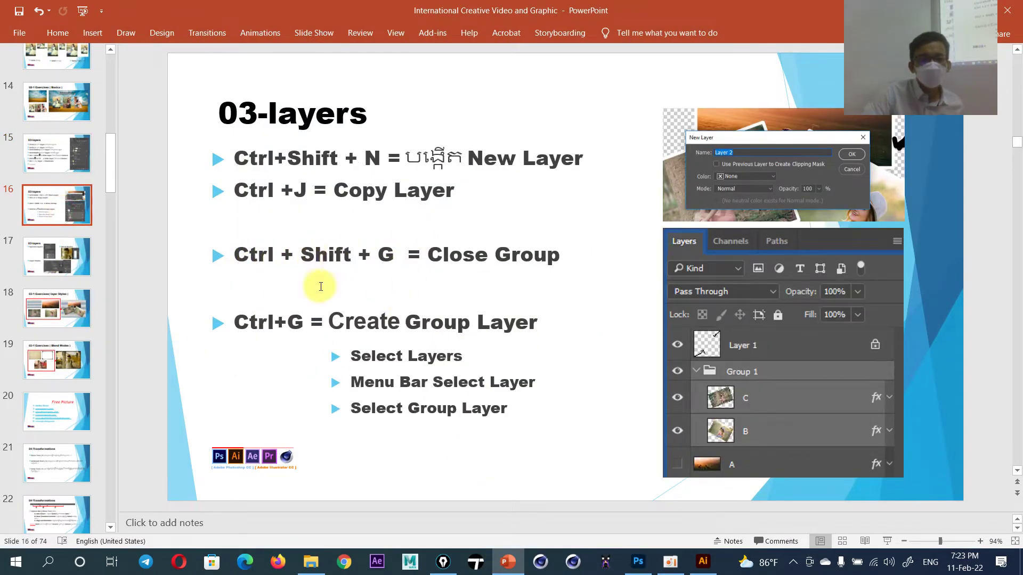
key(alt+Tab)
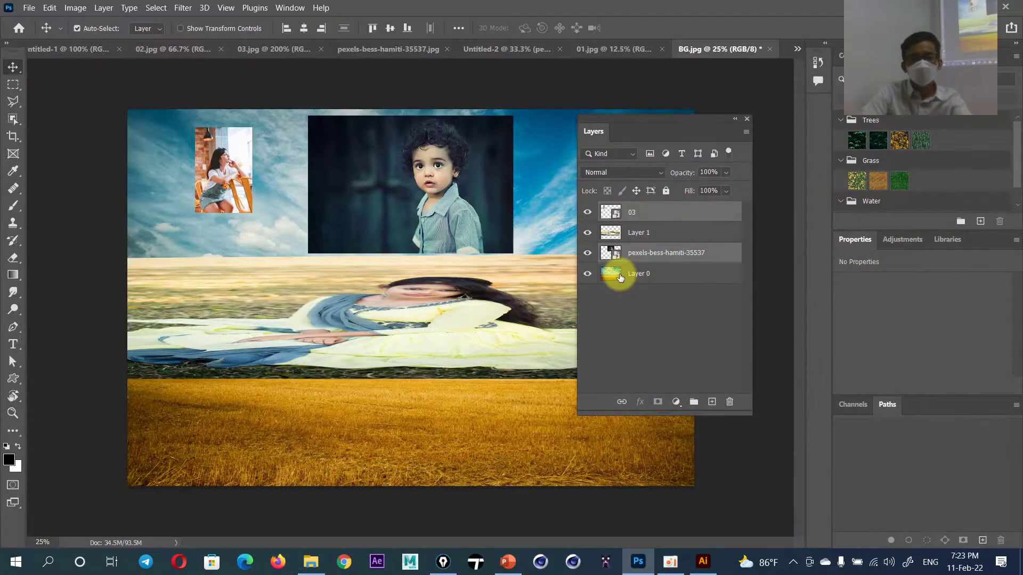
Group 03 and pexels-bess-hamiti-35537 into Group 1, toggle its visibility, and show the layers shortcut slide
key(ctrl+g)
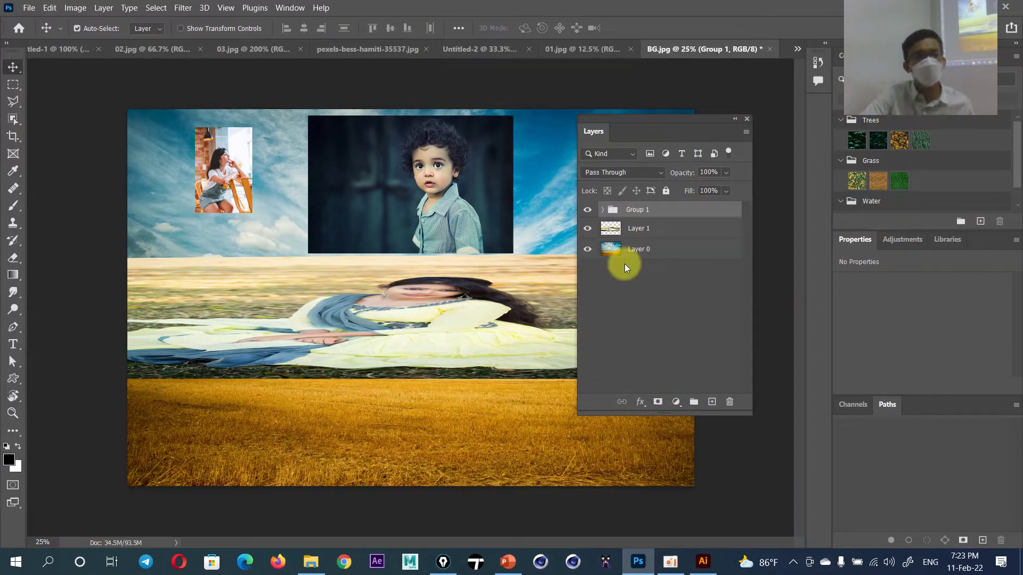
click(602, 210)
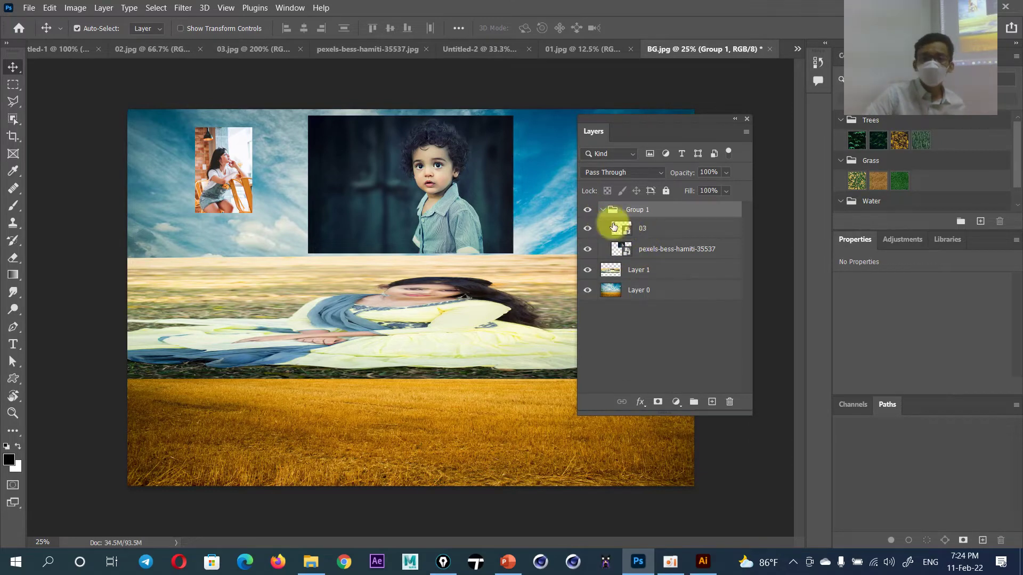
click(587, 211)
click(587, 213)
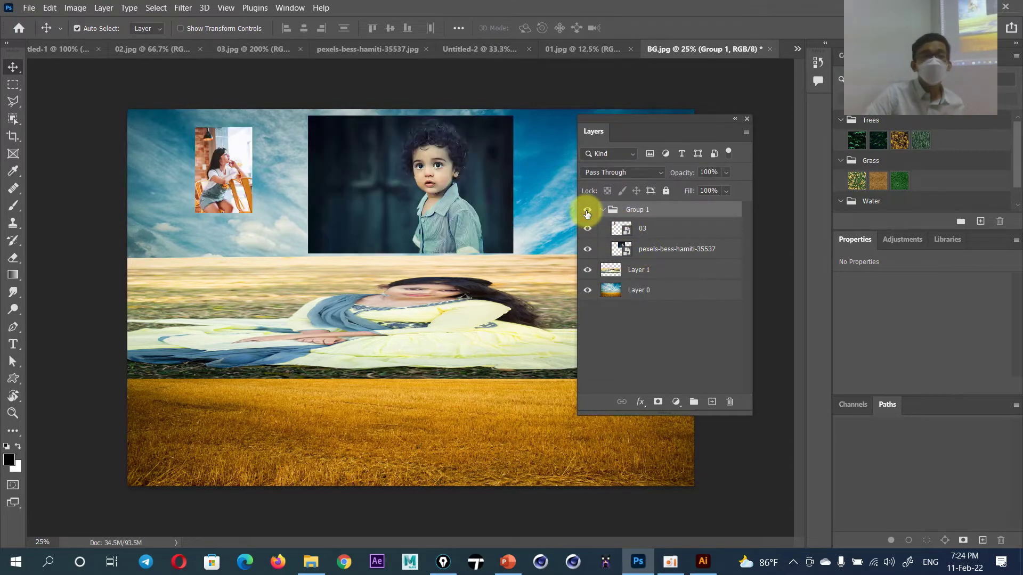
click(587, 213)
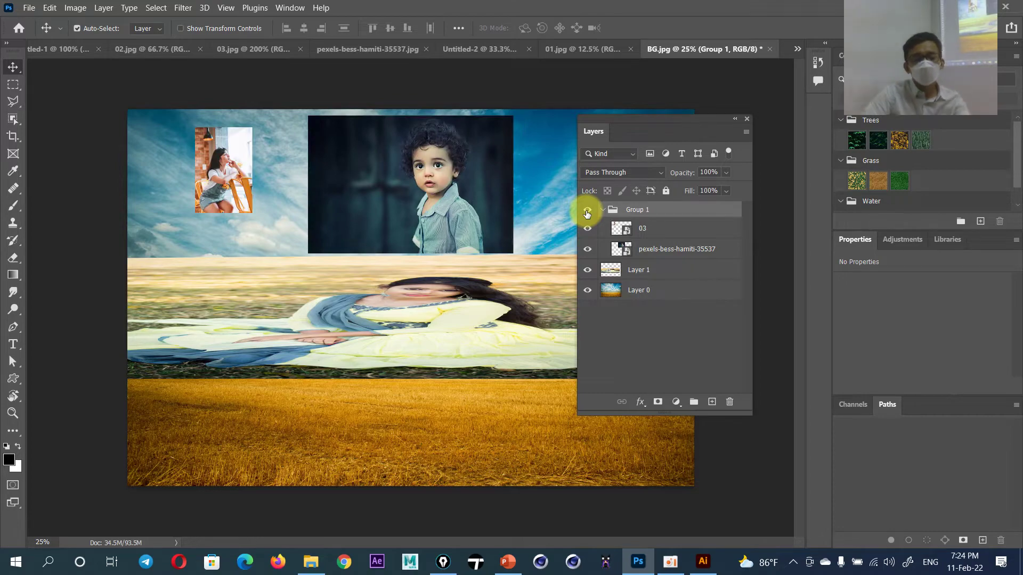
click(513, 560)
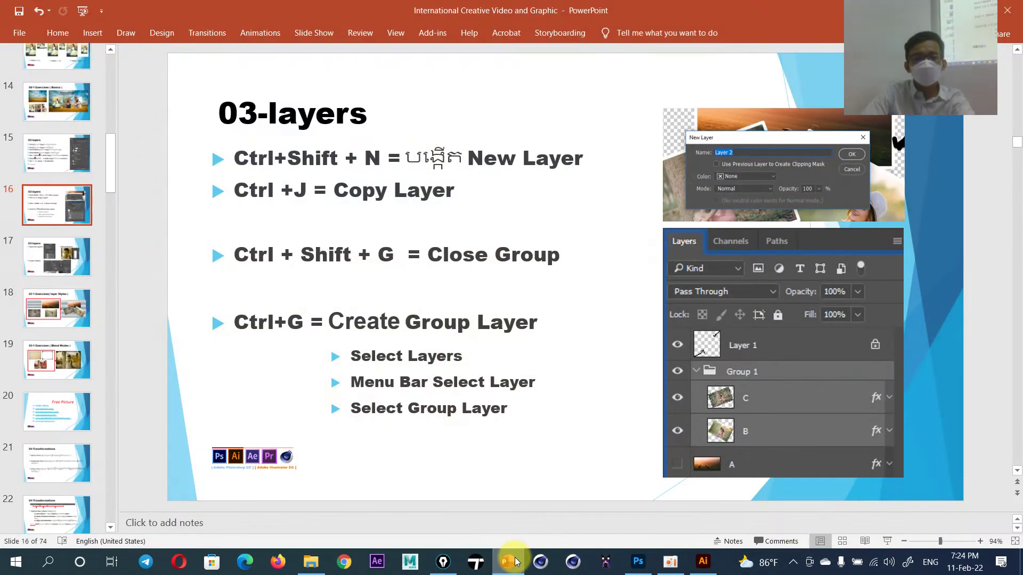
Return to Photoshop and ungroup Group 1 with Ctrl+Shift+G
click(515, 561)
key(ctrl+shift+g)
key(ctrl)
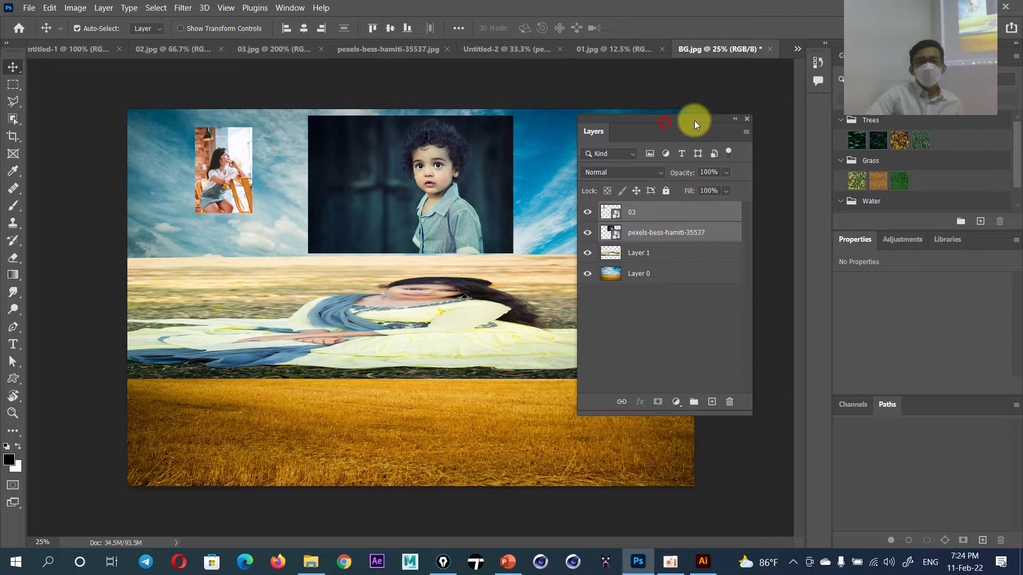
Move the Layers panel aside and pick the on-screen annotation pen
drag(699, 120, 769, 136)
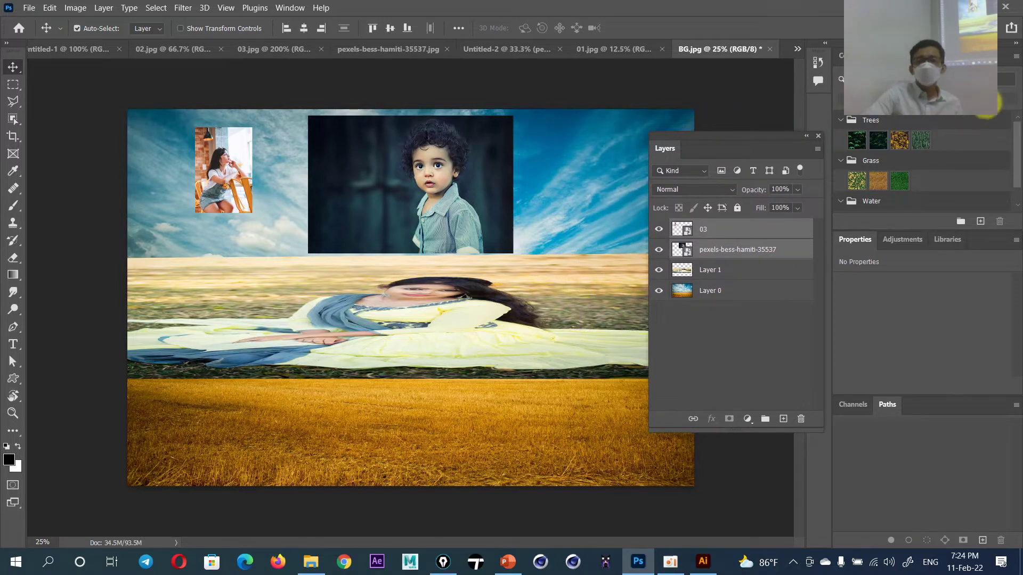
click(985, 114)
click(981, 210)
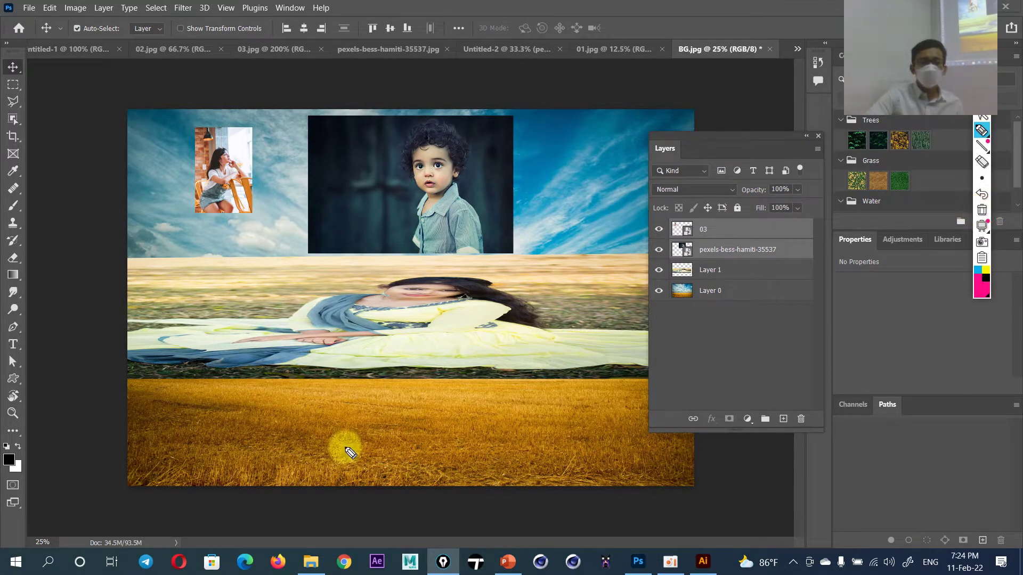
Mark pink A, B, C and 4 on the field and sky, then clear the annotations
mouse_move(166, 468)
mouse_down()
mouse_move(165, 405)
mouse_move(194, 476)
mouse_up()
drag(170, 435, 207, 432)
mouse_move(579, 208)
mouse_down()
mouse_move(589, 139)
mouse_move(604, 179)
mouse_move(581, 205)
mouse_up()
drag(226, 234, 265, 254)
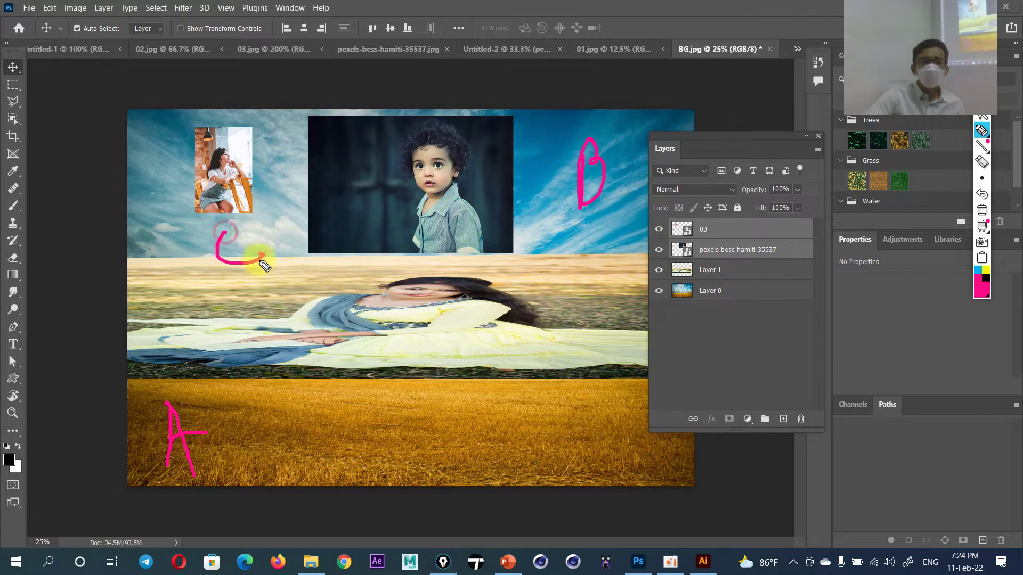
mouse_move(532, 398)
mouse_down()
mouse_move(521, 457)
mouse_move(549, 455)
mouse_up()
drag(539, 413, 545, 475)
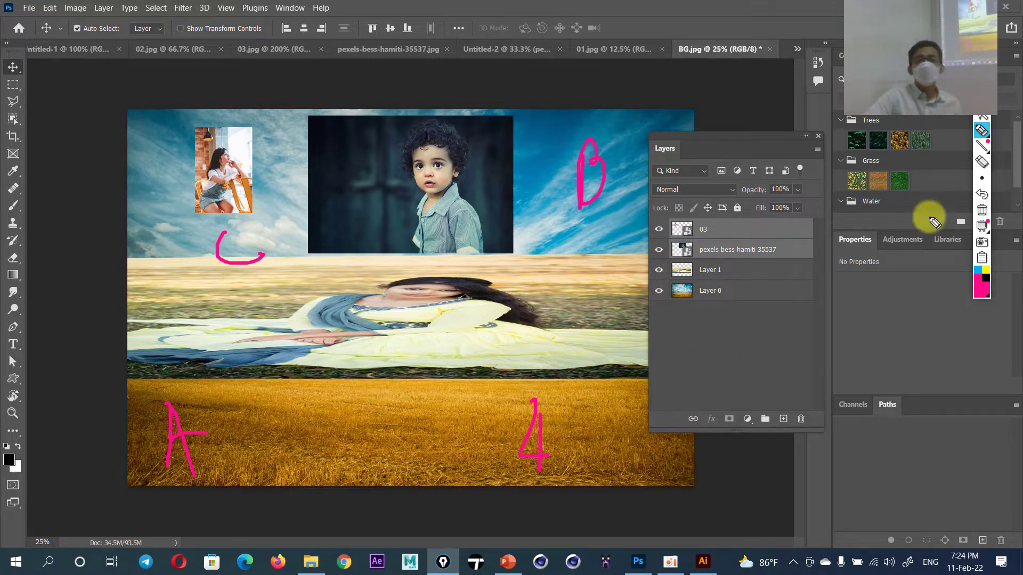
click(982, 117)
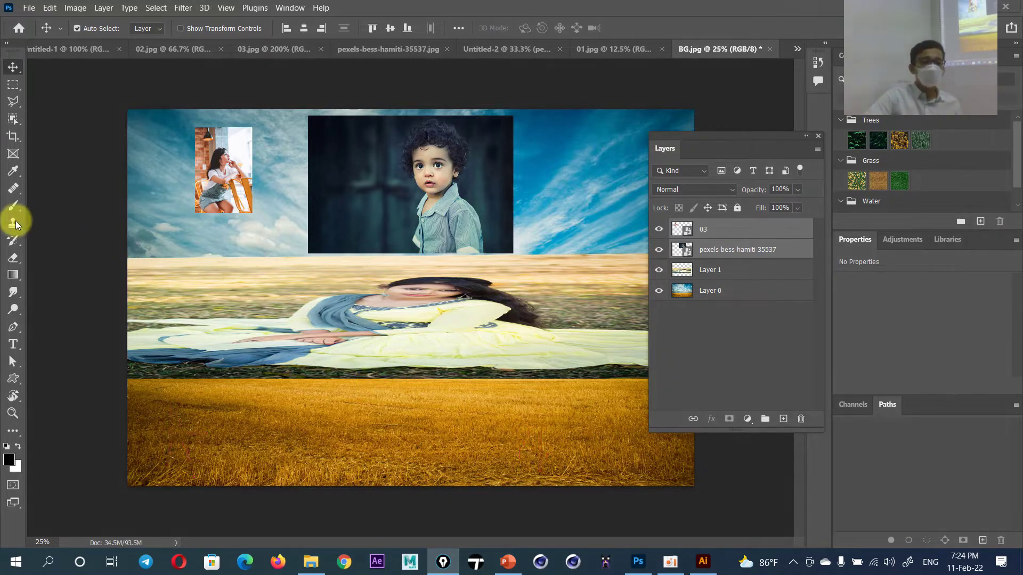
Select Layer 0 and start a 250 pt text layer on the wheat field
click(182, 437)
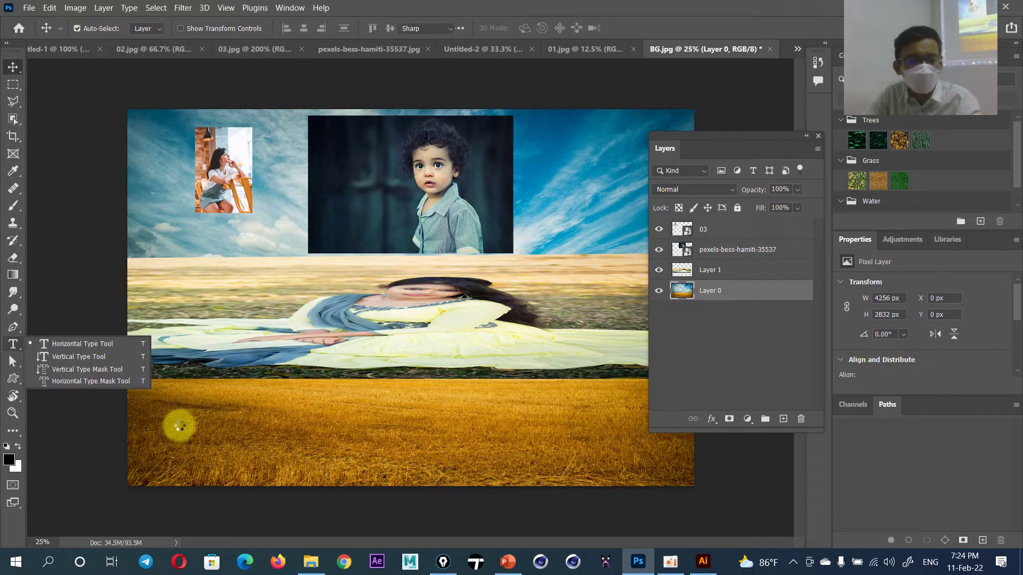
click(179, 424)
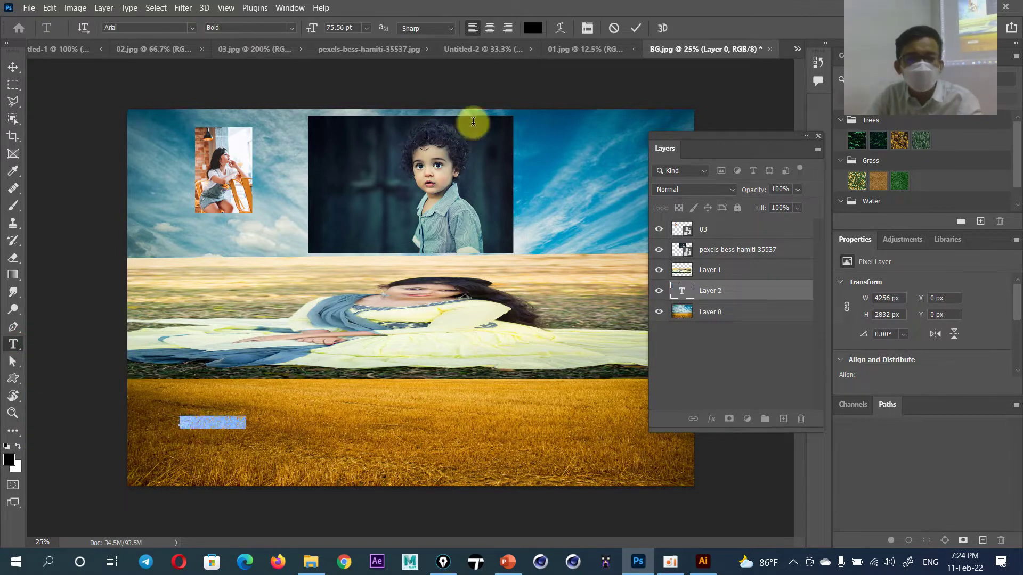
click(366, 30)
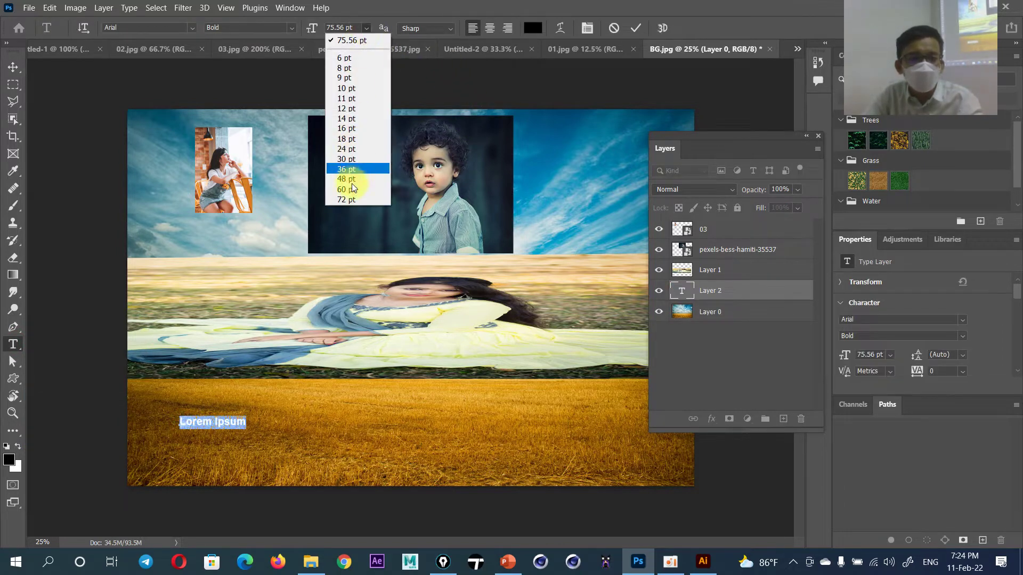
click(352, 200)
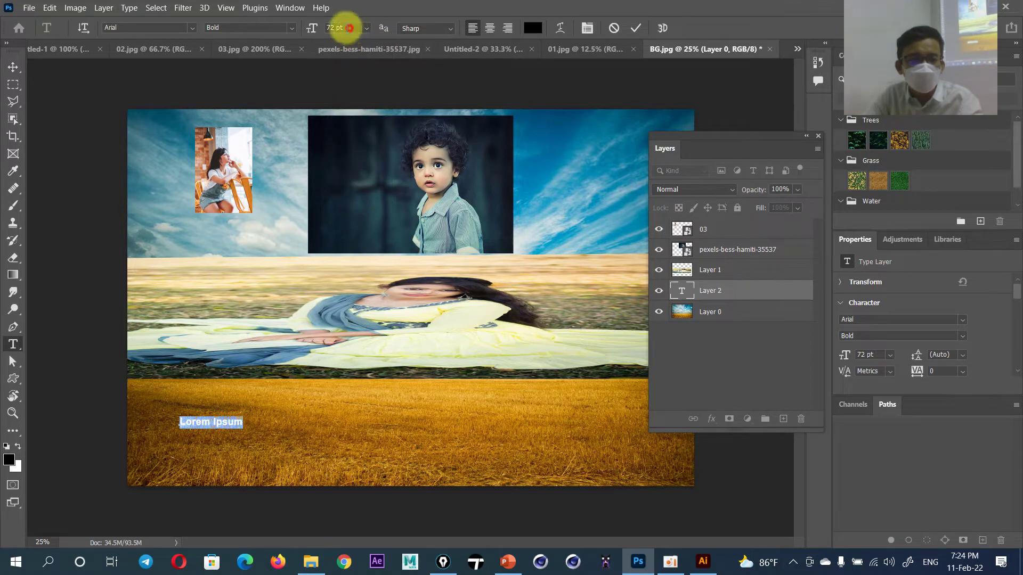
click(345, 27)
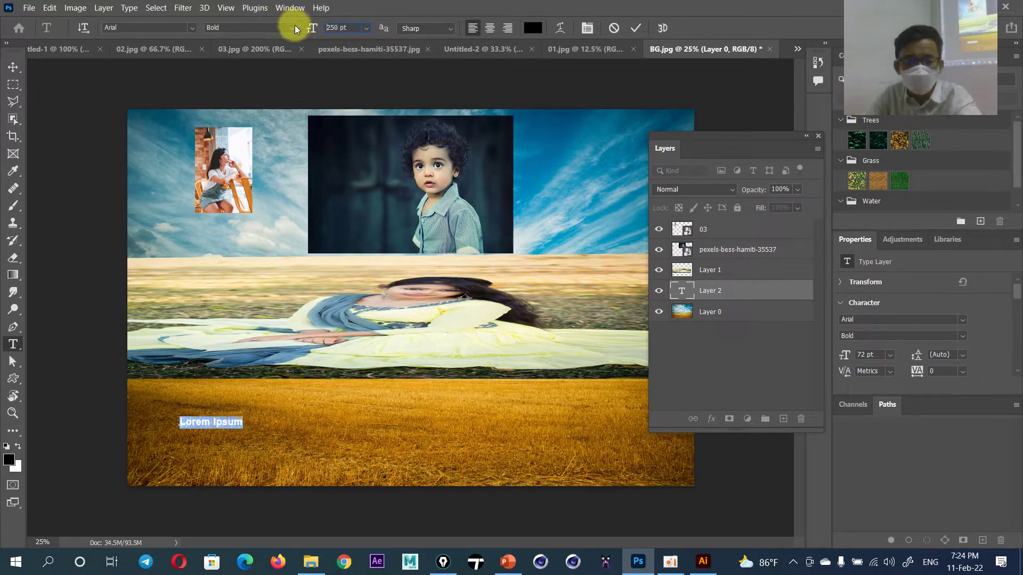
text(0)
key(Return)
Type and commit the AAAA, BBB and CCC text layers across the field and sky
text(AAAA)
click(633, 28)
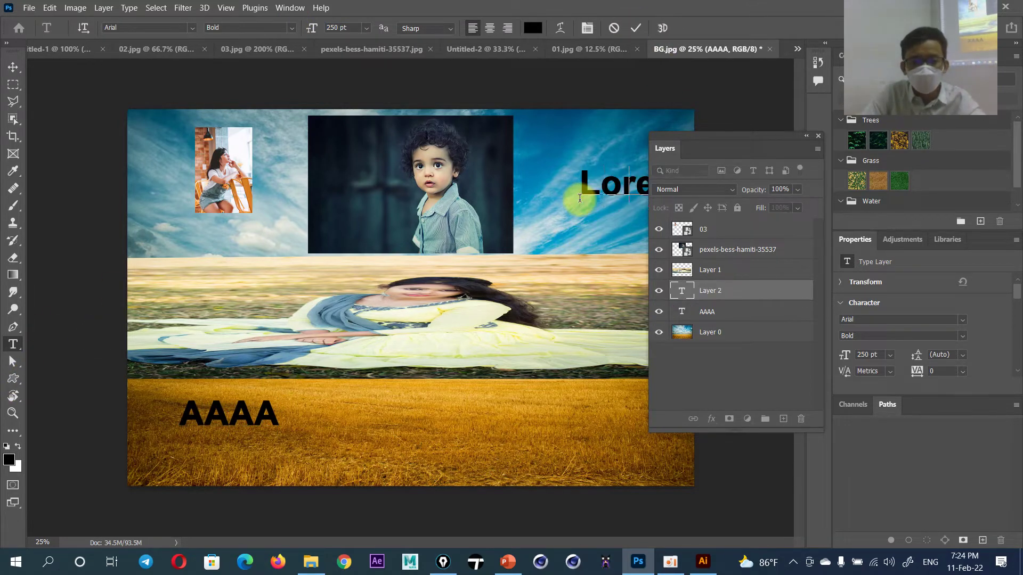
text(BBB)
click(636, 28)
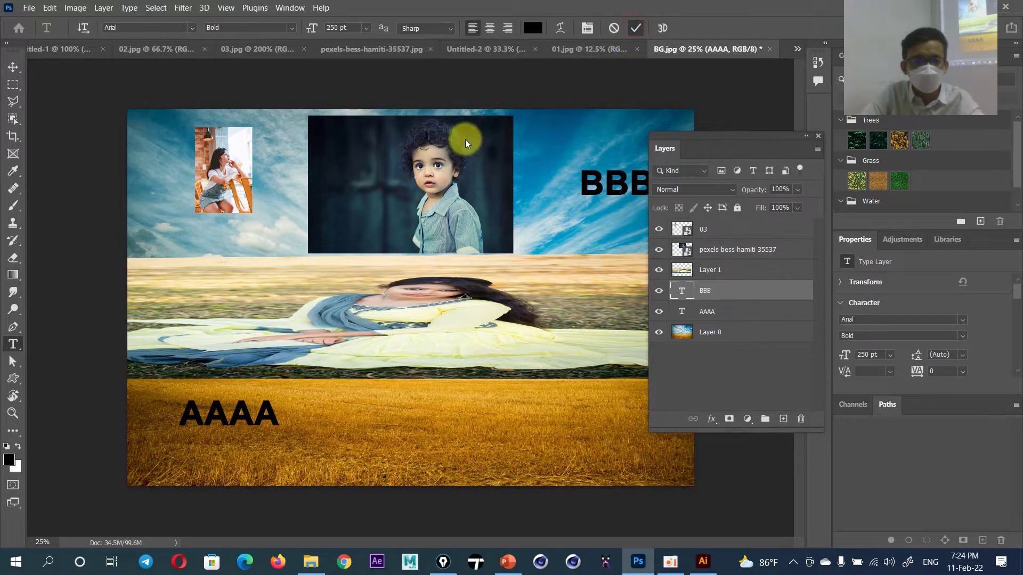
click(217, 244)
text(CCC)
click(13, 67)
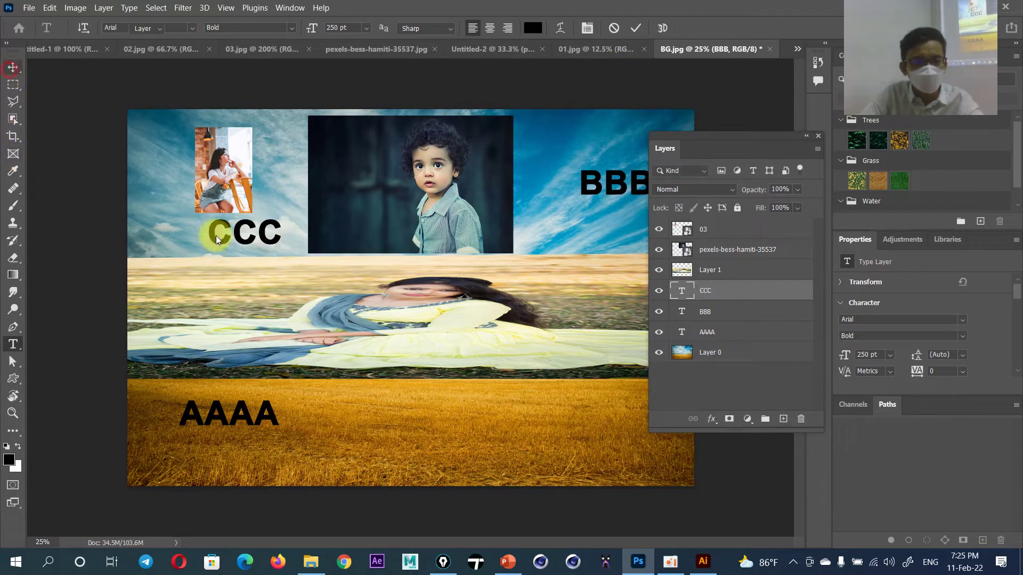
Add and commit a dddd text layer on the right of the field
key(t)
click(518, 421)
text(dddd)
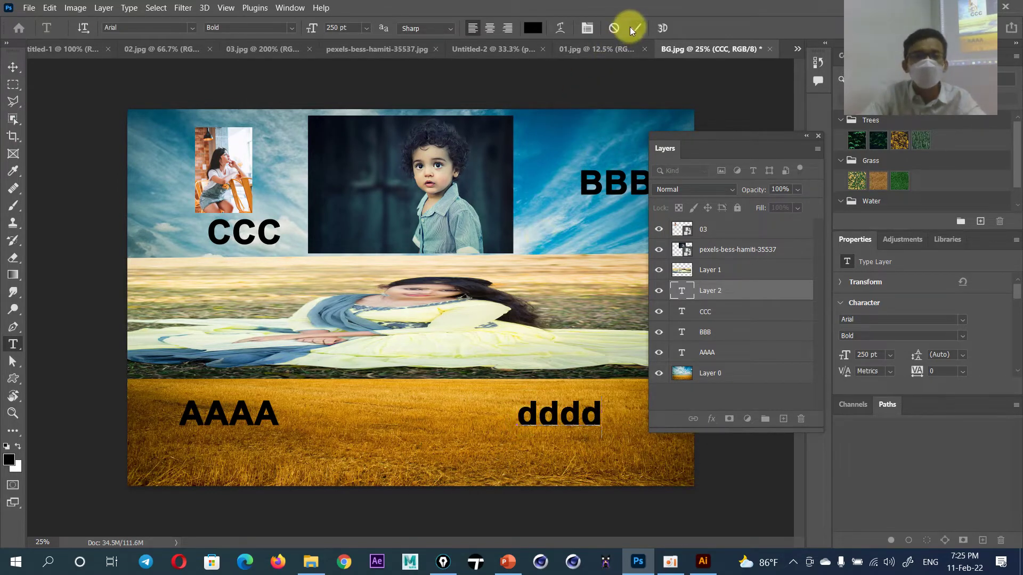
click(628, 27)
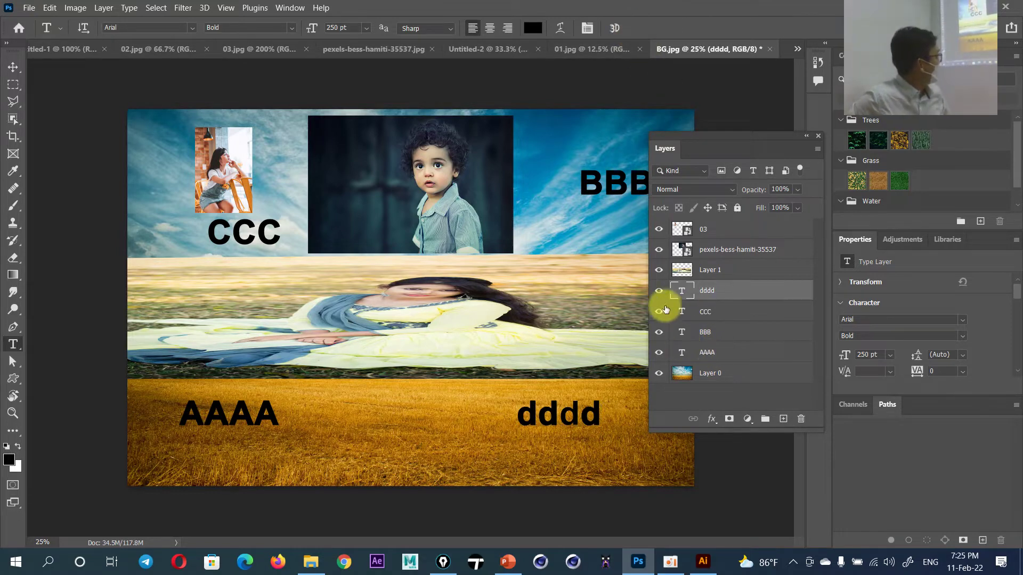
Toggle text layer visibility and Ctrl-select AAAA, BBB and CCC, then clear the selection
click(659, 291)
mouse_move(659, 312)
mouse_down()
mouse_move(660, 352)
mouse_move(662, 314)
mouse_up()
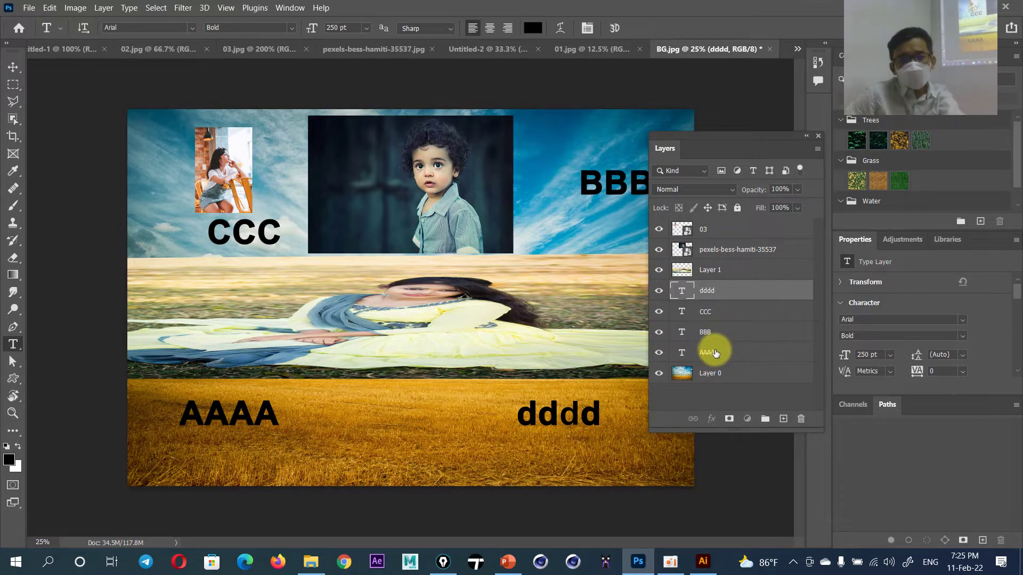
ctrl+click(716, 353)
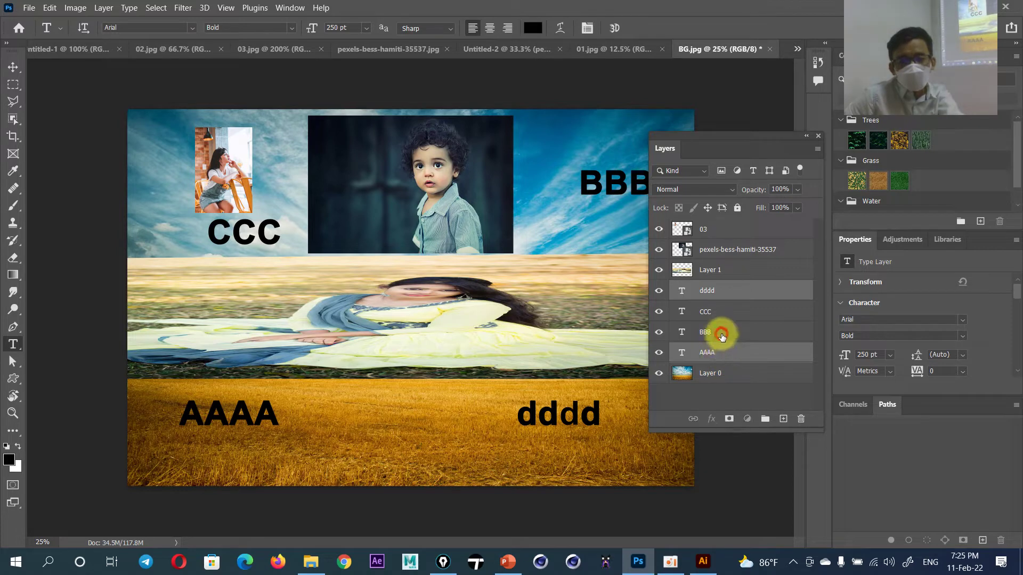
ctrl+click(718, 331)
ctrl+click(713, 314)
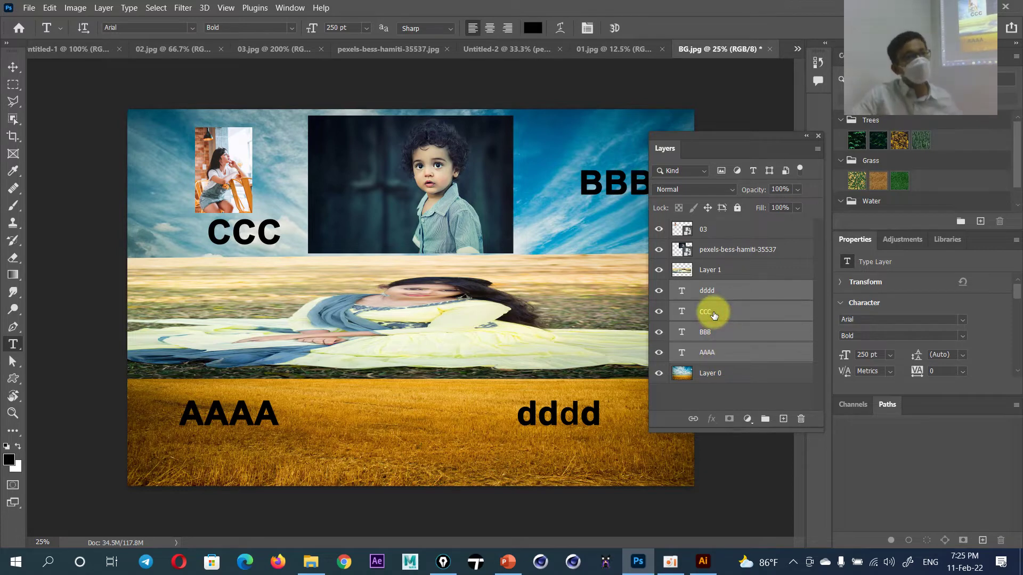
click(722, 399)
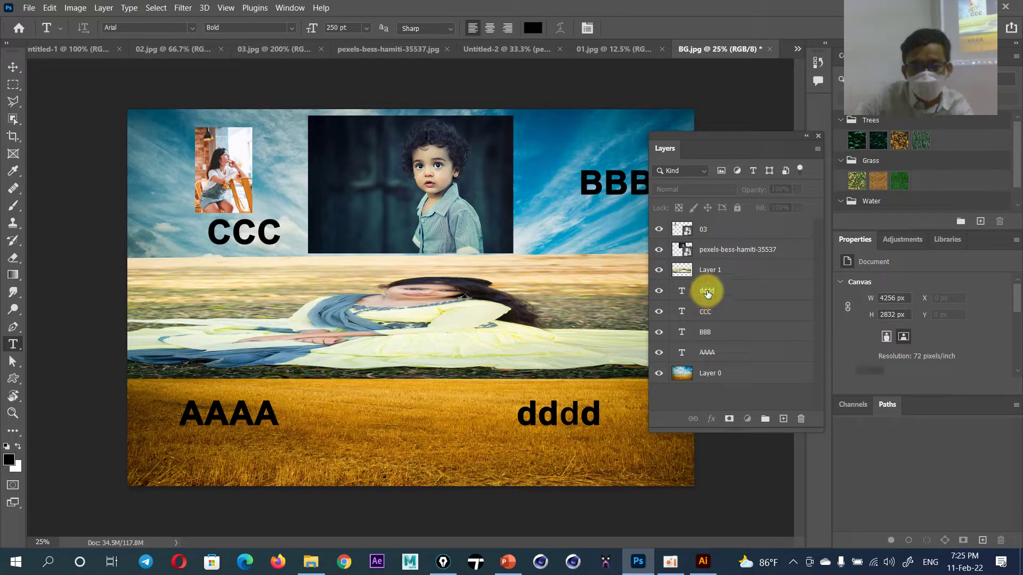
Practise range and Ctrl-click selection among the dddd–AAAA text layers and Layer 1
click(708, 292)
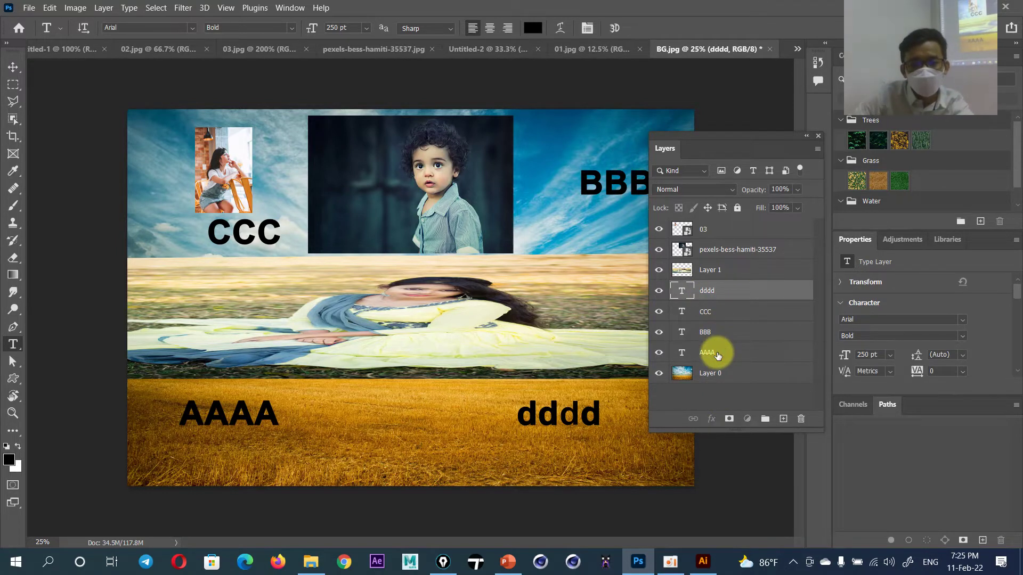
shift+click(714, 352)
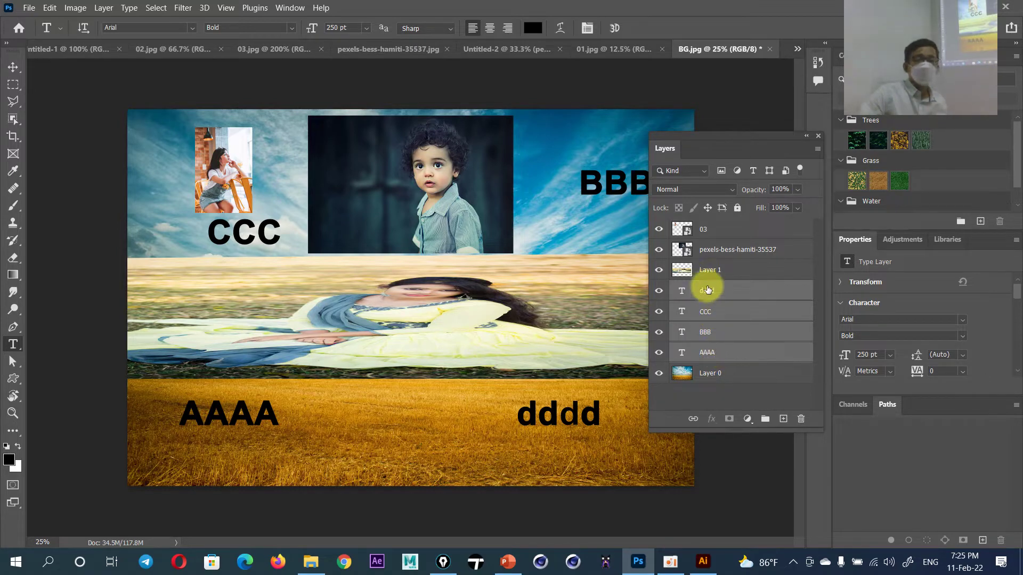
click(714, 270)
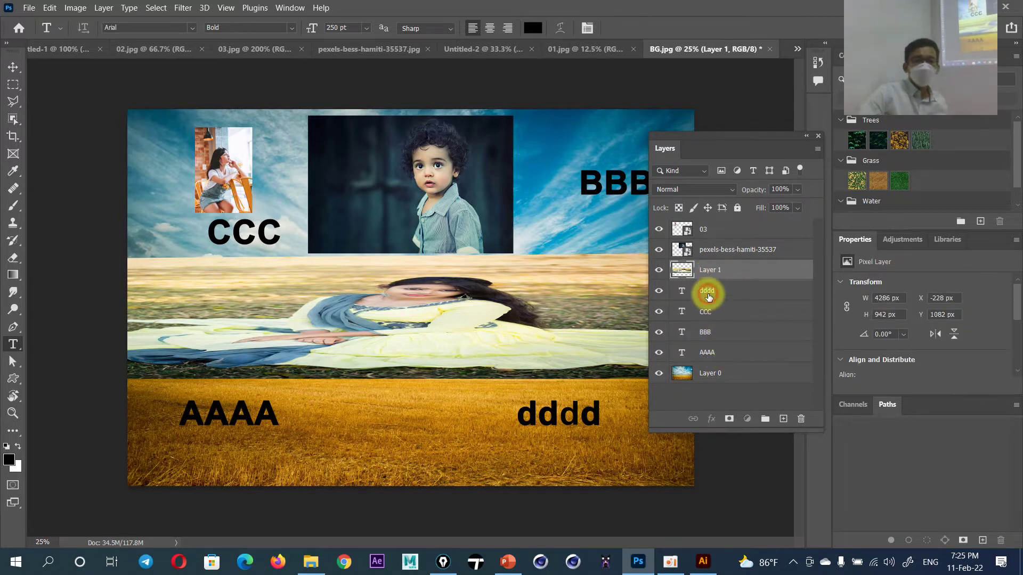
click(709, 293)
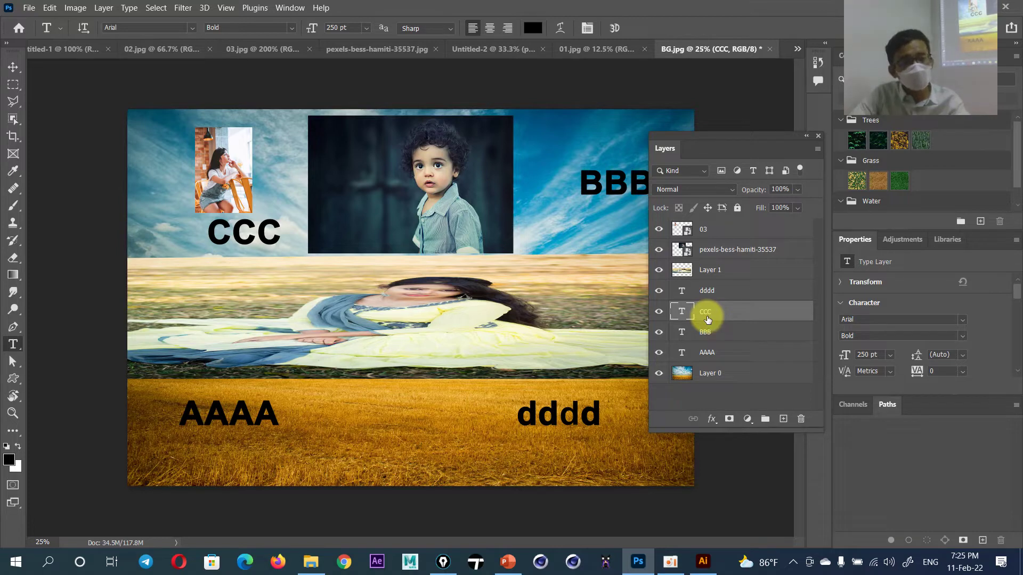
shift+click(707, 332)
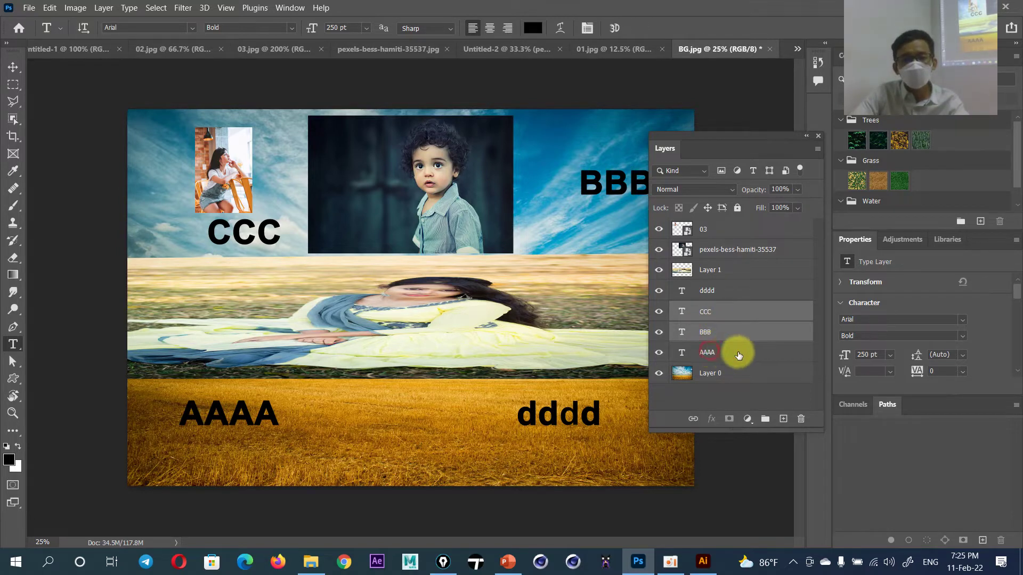
shift+click(707, 353)
shift+click(708, 299)
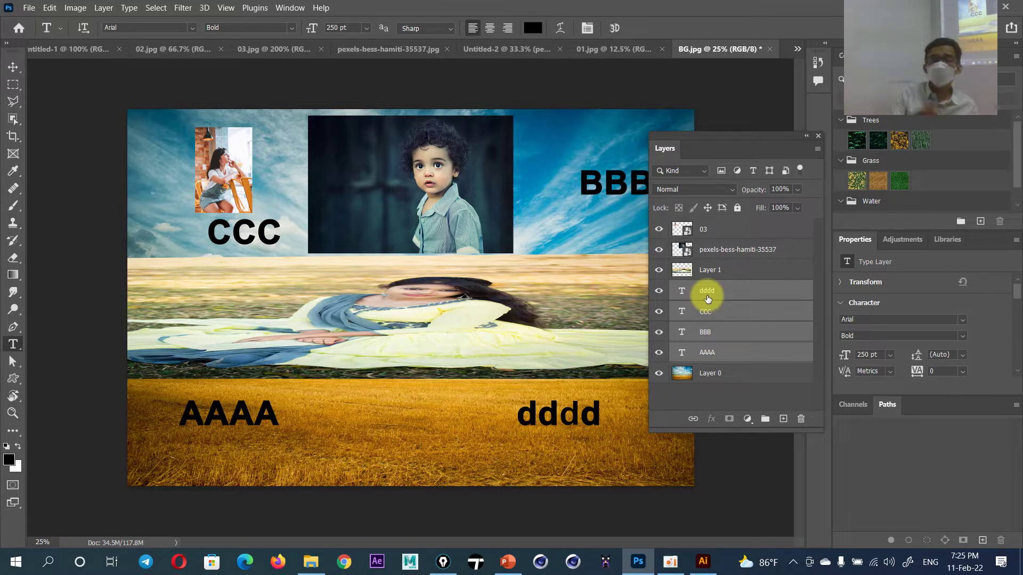
Clear the selection and Shift-select AAAA through dddd together
click(717, 398)
click(708, 297)
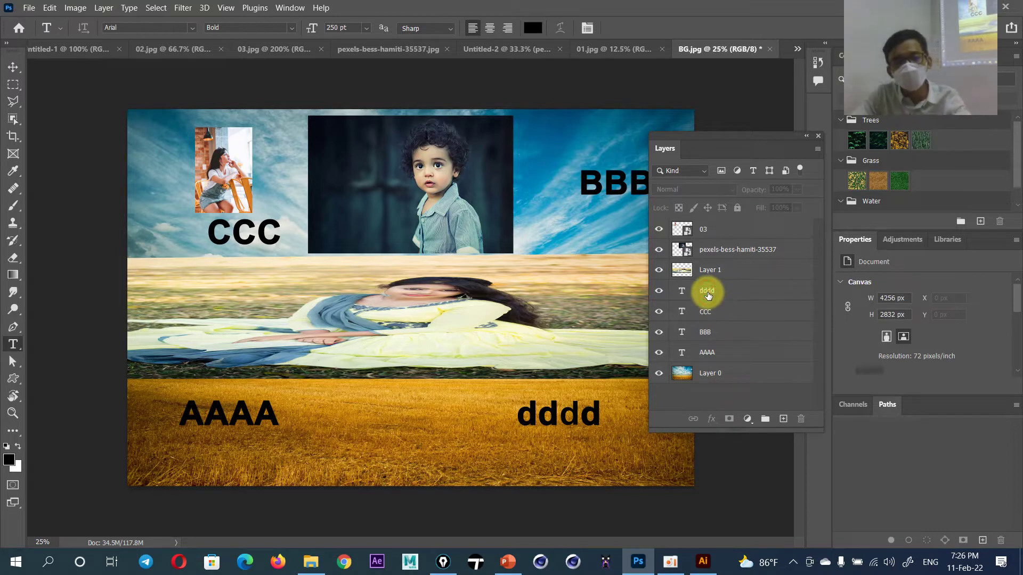
click(721, 352)
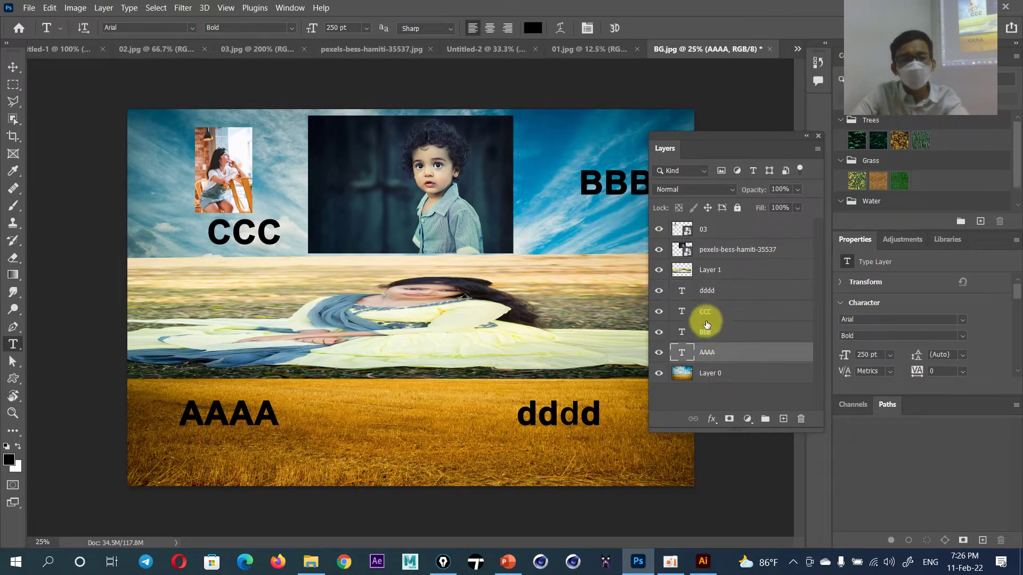
click(707, 292)
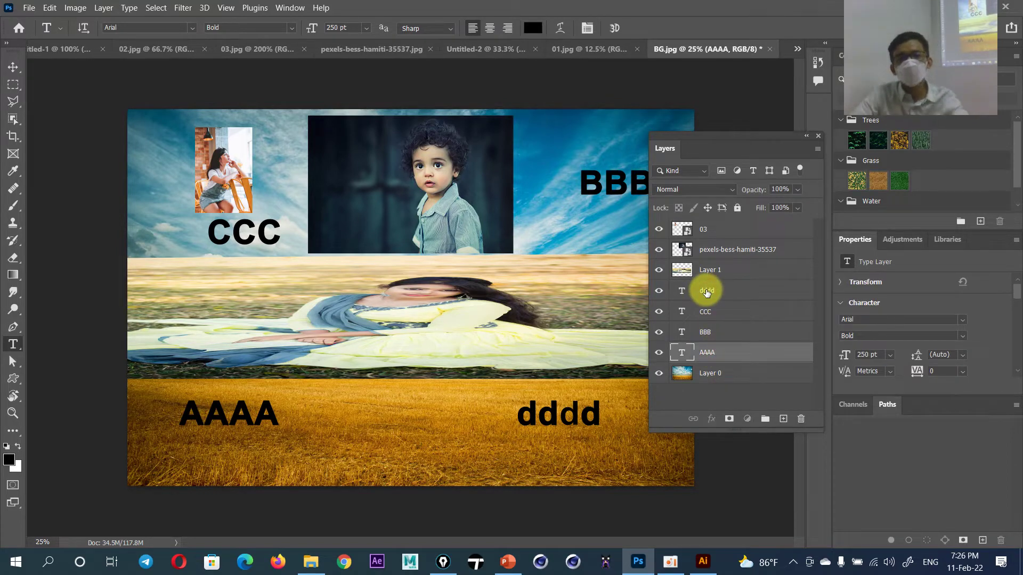
shift+click(707, 292)
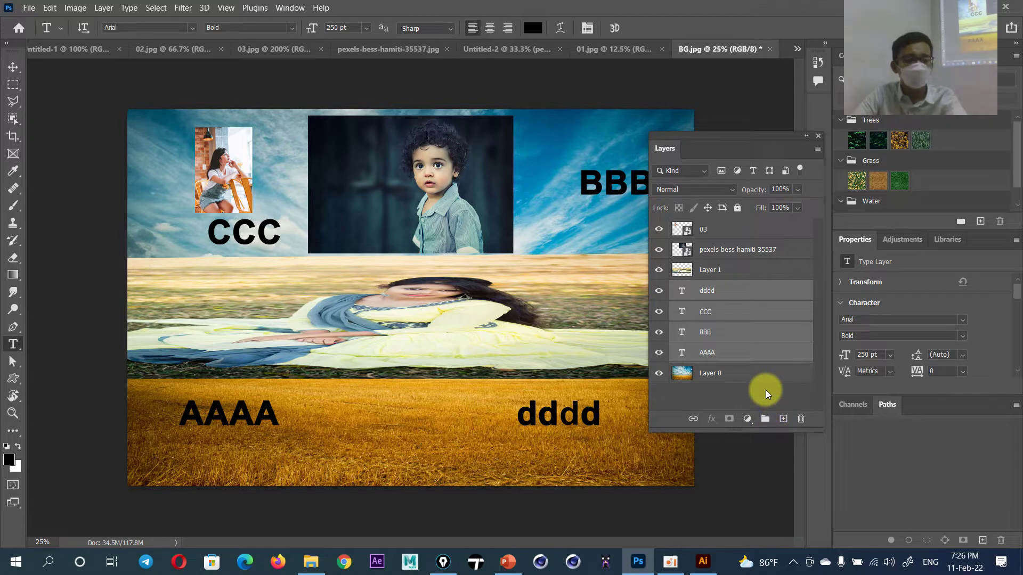
Group the four text layers into Group 1, then 03, pexels and Layer 1 into Group 2
key(ctrl+g)
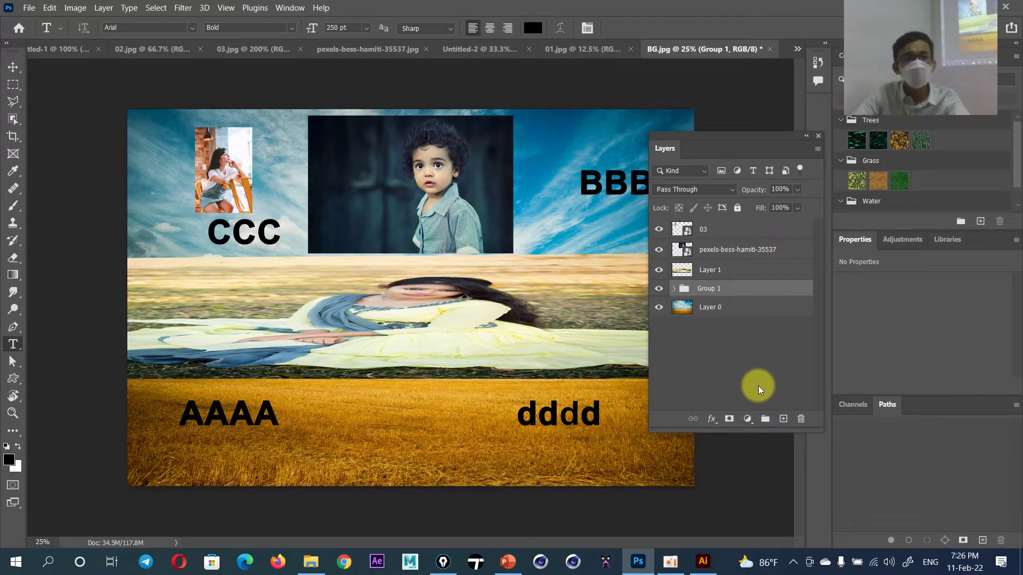
key(ctrl+shift+g)
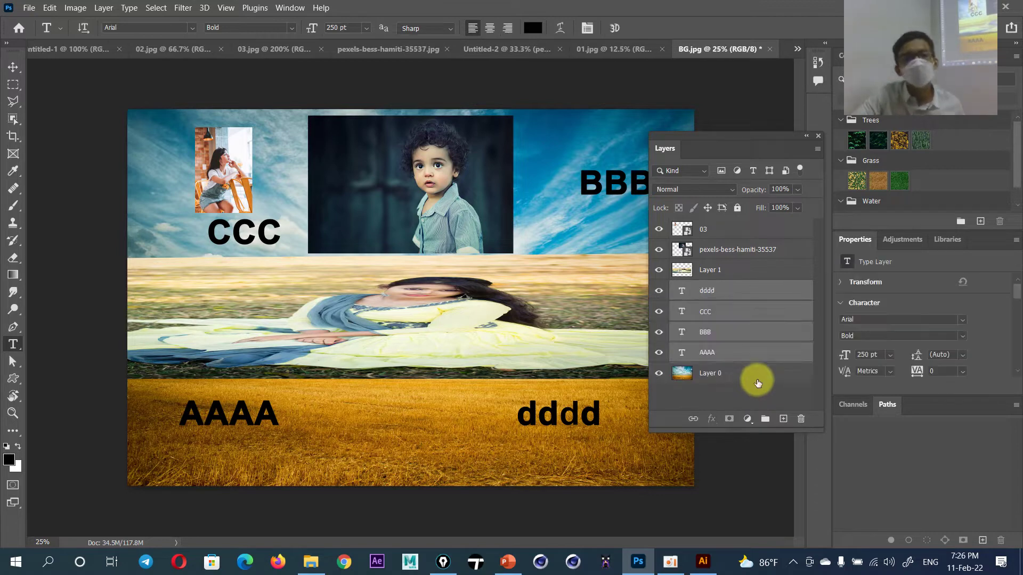
key(ctrl+g)
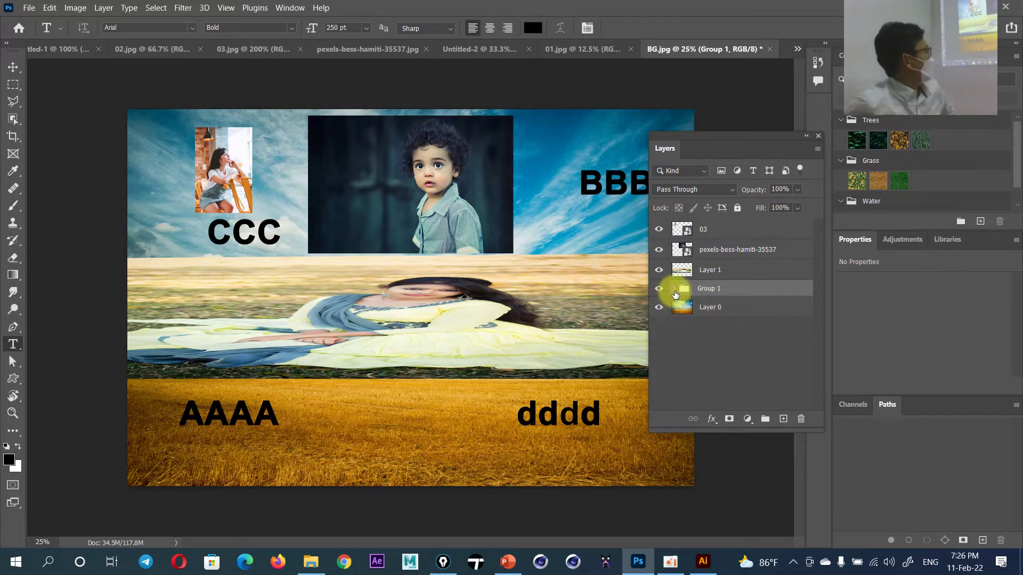
click(709, 272)
shift+click(699, 242)
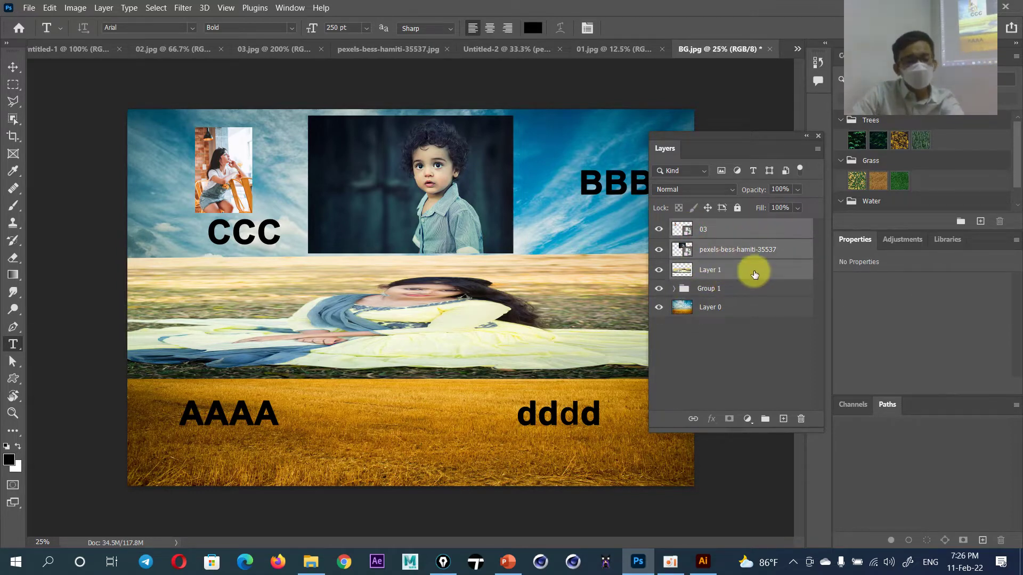
key(ctrl+g)
Put Layer 0 into Group 3, collapse it, toggle Group 2 and Group 1 visibility, and select Group 1
click(708, 272)
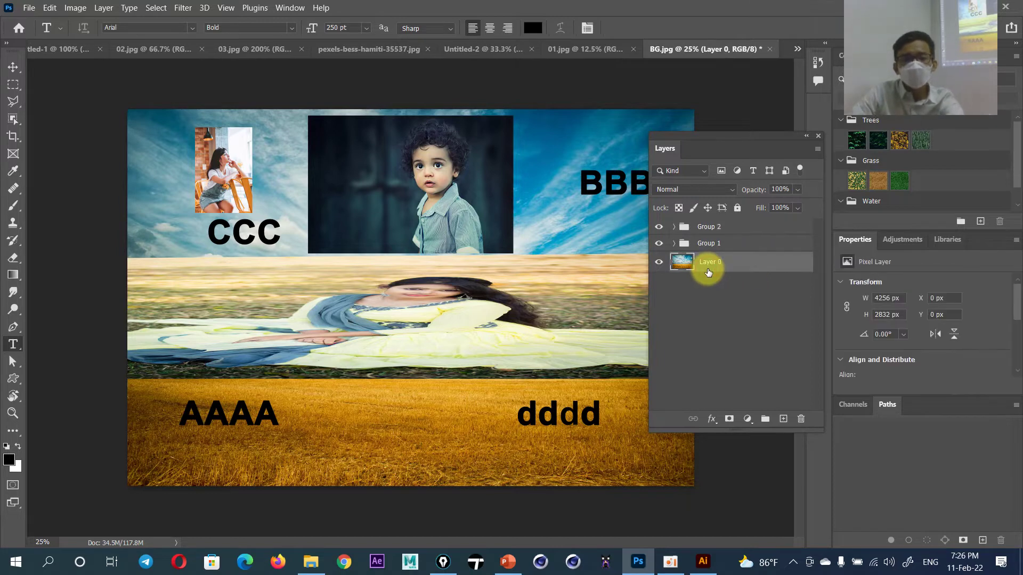
key(ctrl+g)
click(674, 260)
click(659, 227)
click(659, 242)
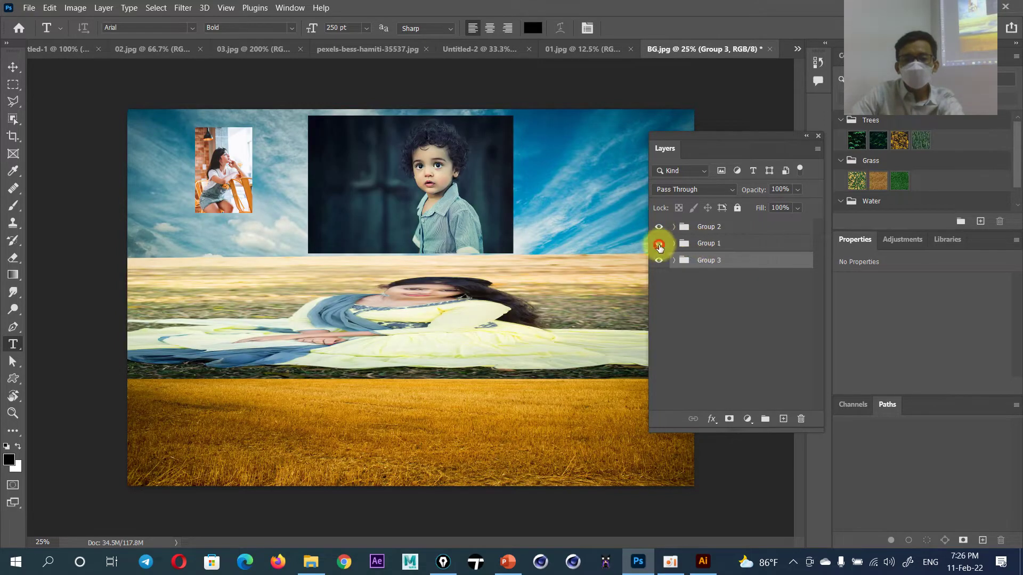
click(659, 243)
click(703, 244)
Rename Group 1 to 'All Text'
double_click(716, 245)
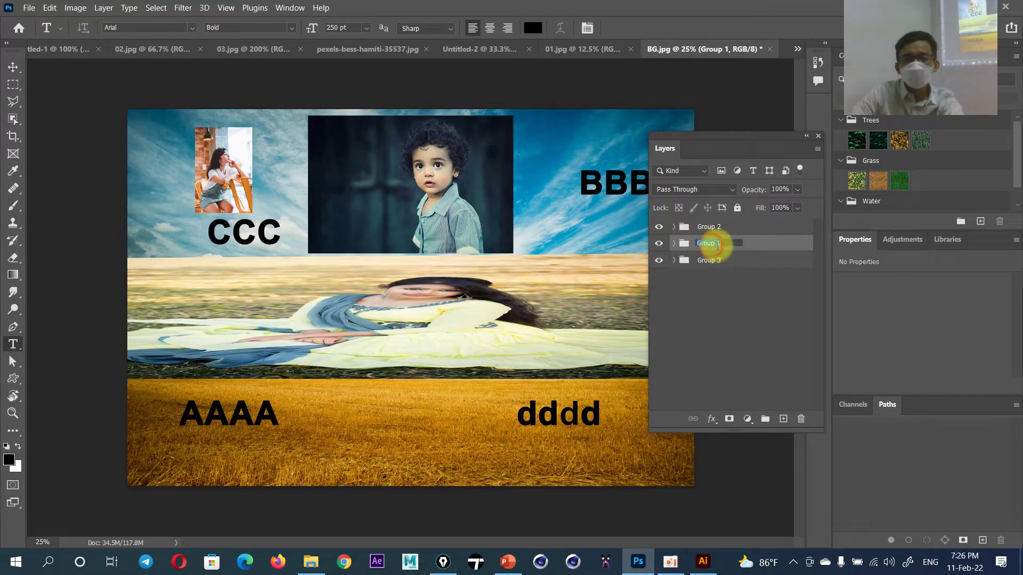
click(720, 312)
click(711, 250)
double_click(713, 246)
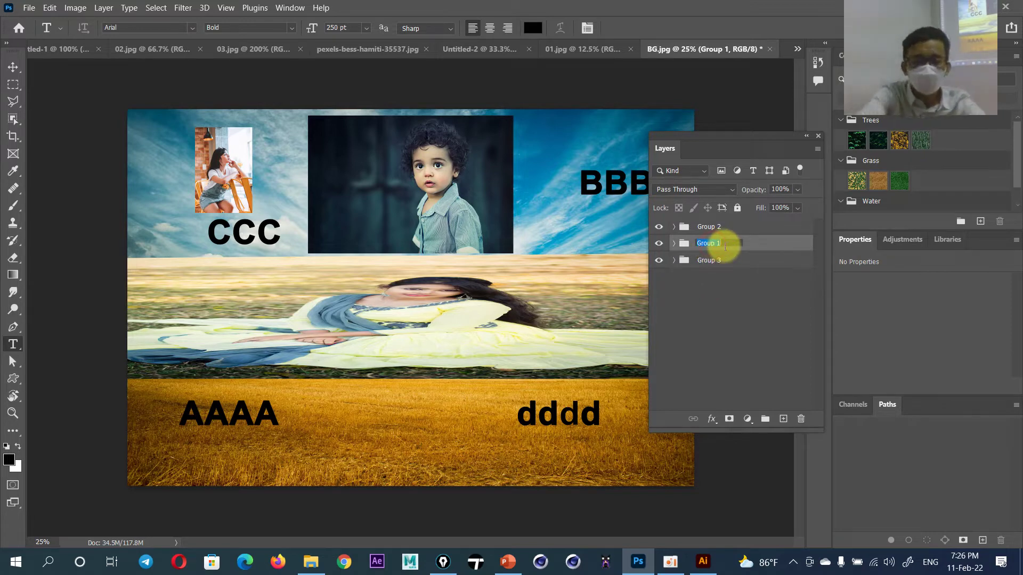
text(All)
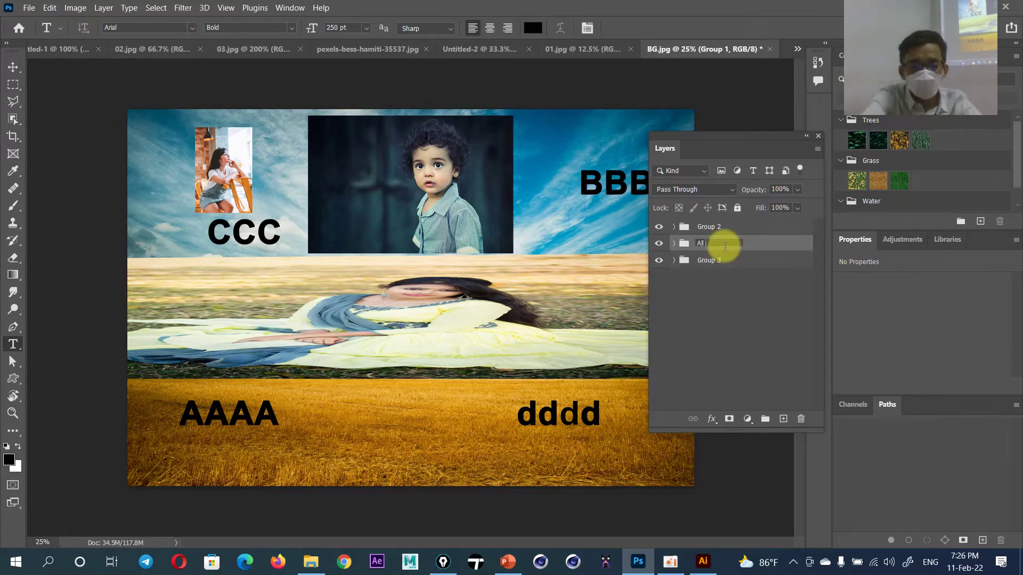
text( Text)
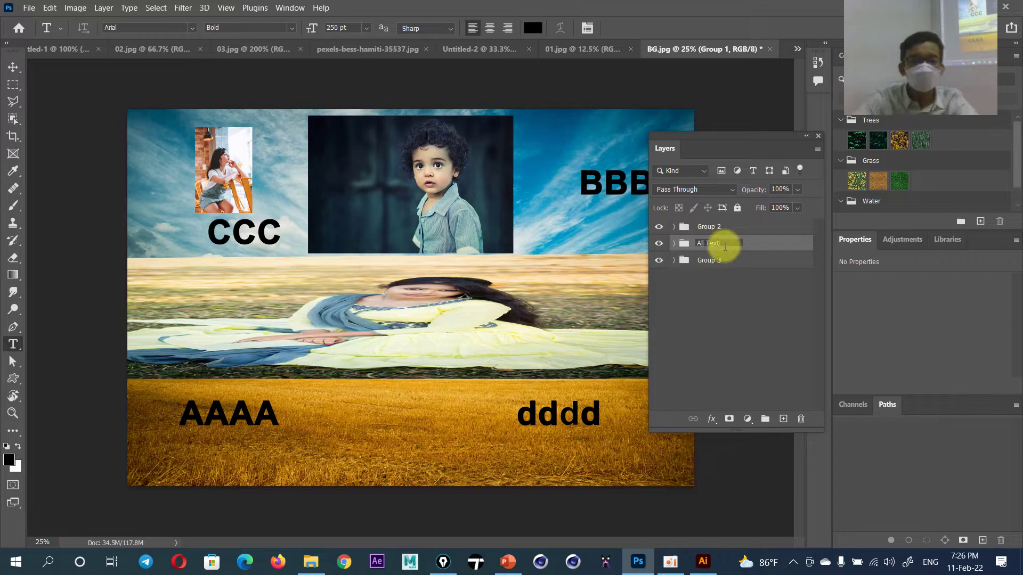
click(705, 307)
Toggle Group 2's visibility, rename it 'Image all', and rename All Text to 'Text all'
click(709, 228)
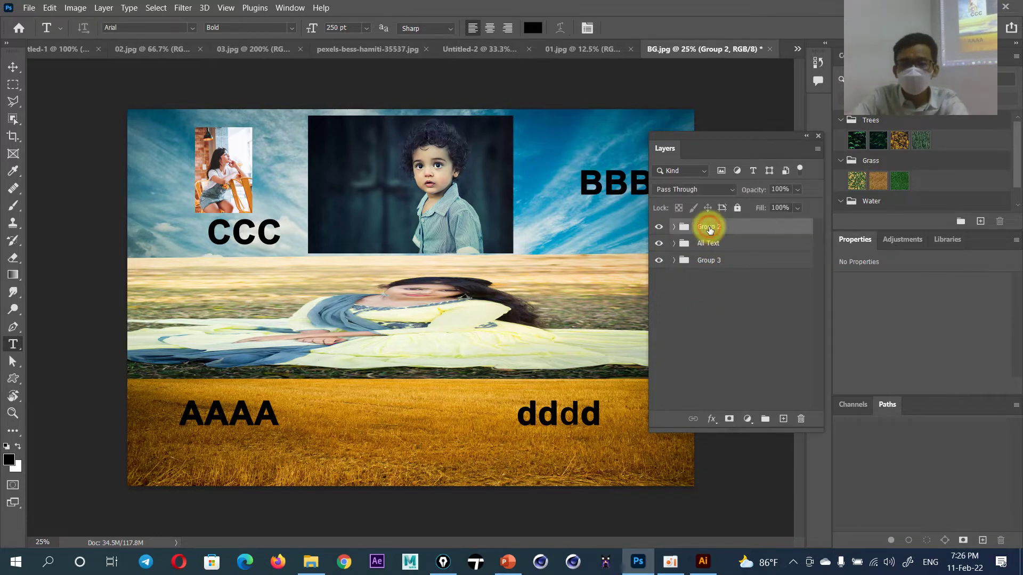
click(659, 228)
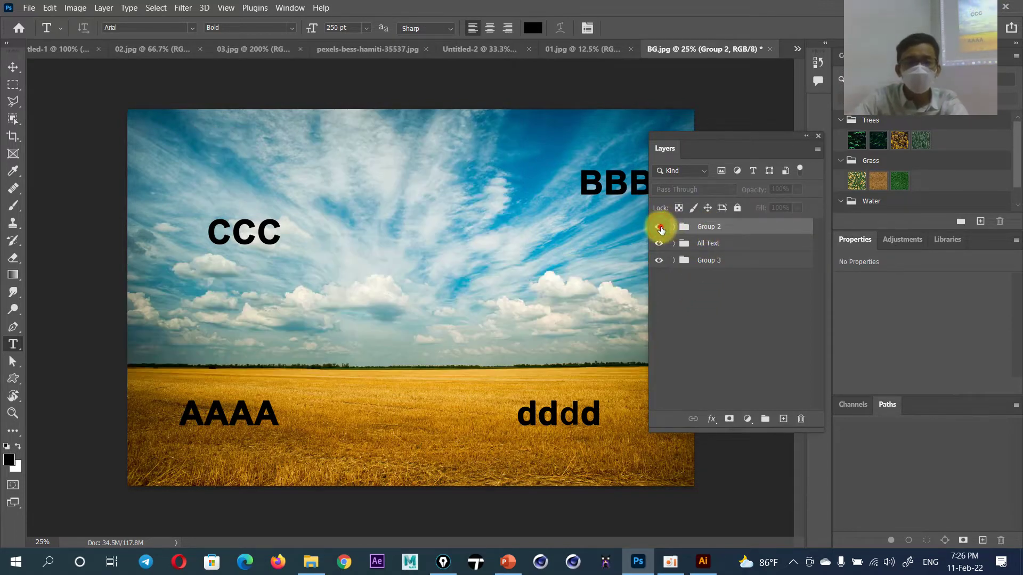
click(660, 228)
double_click(719, 228)
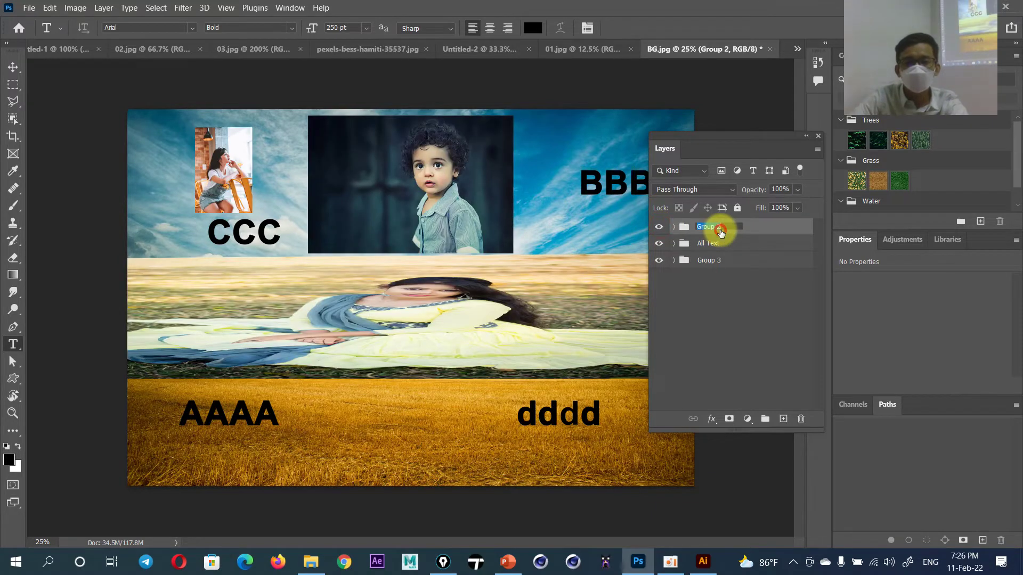
text(Image )
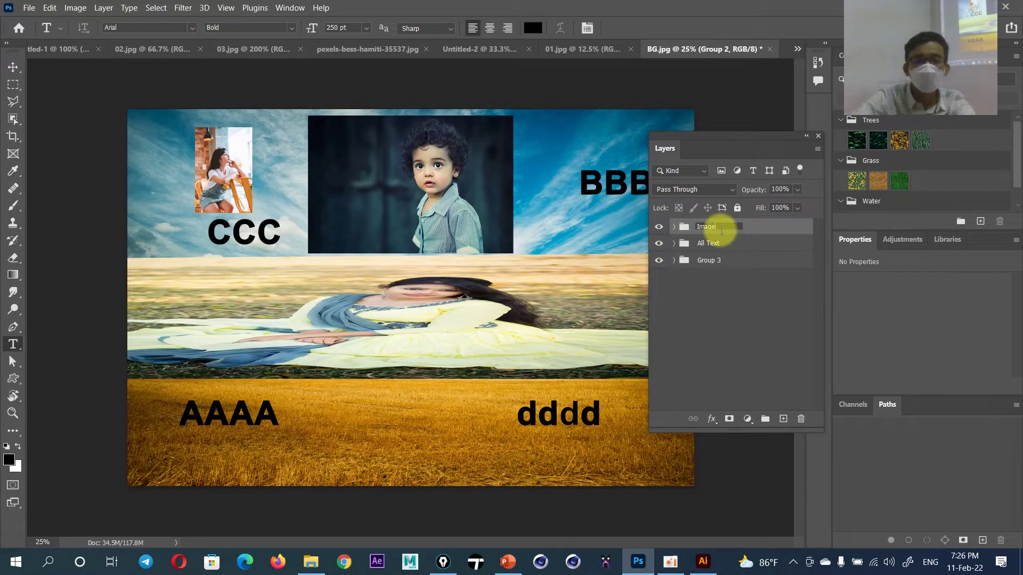
text(a)
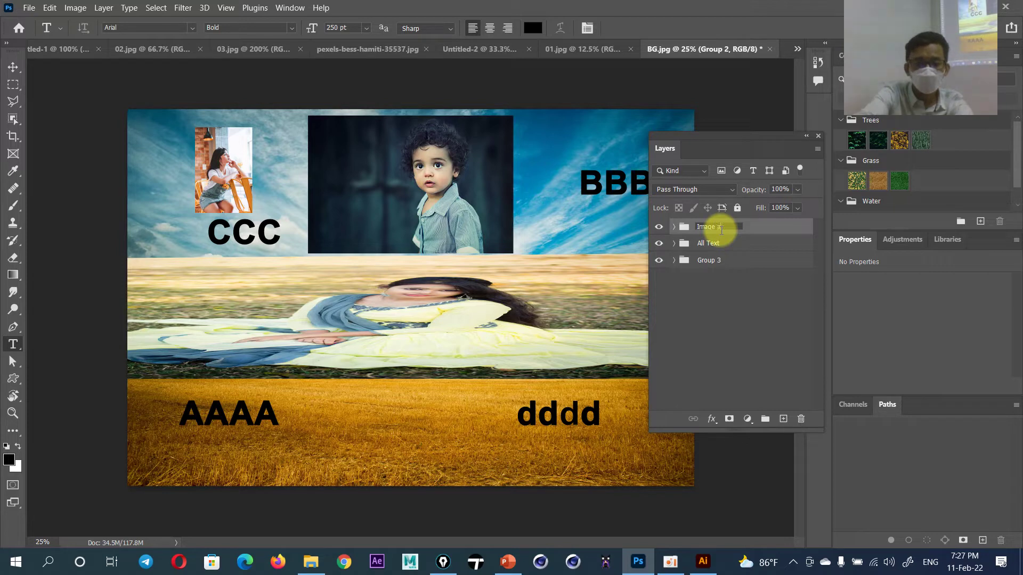
text(ll)
double_click(708, 244)
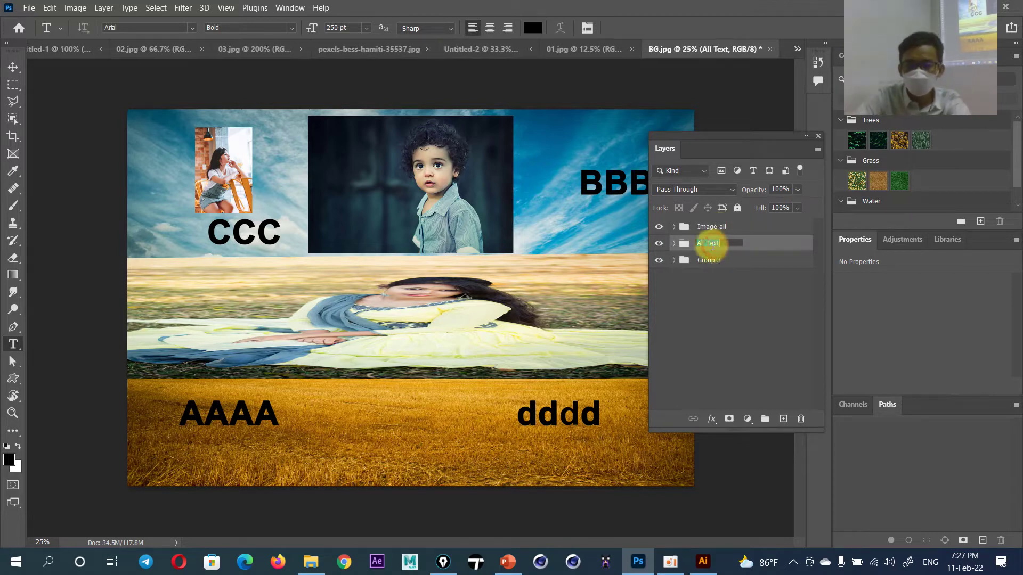
text(Text)
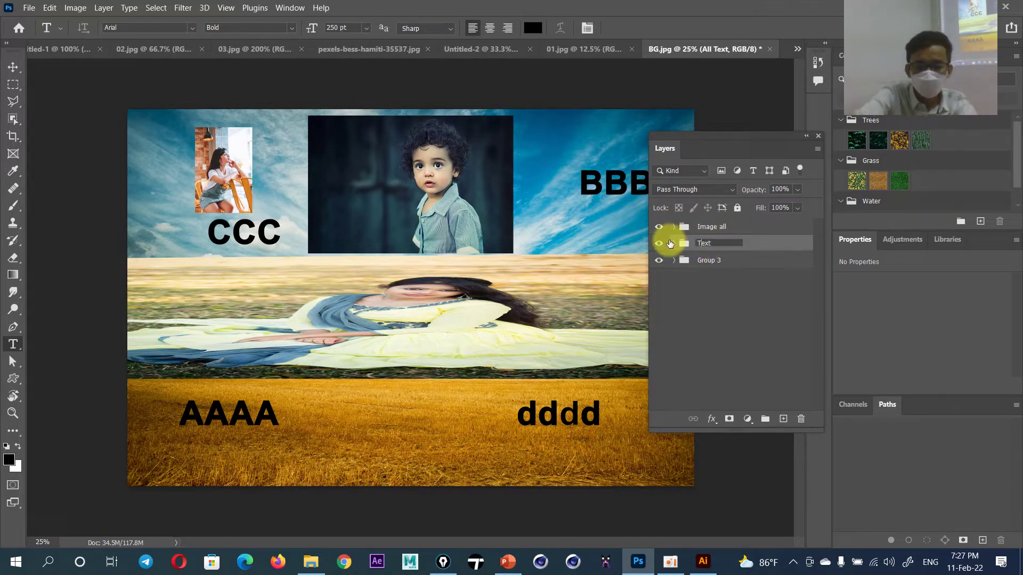
text( all)
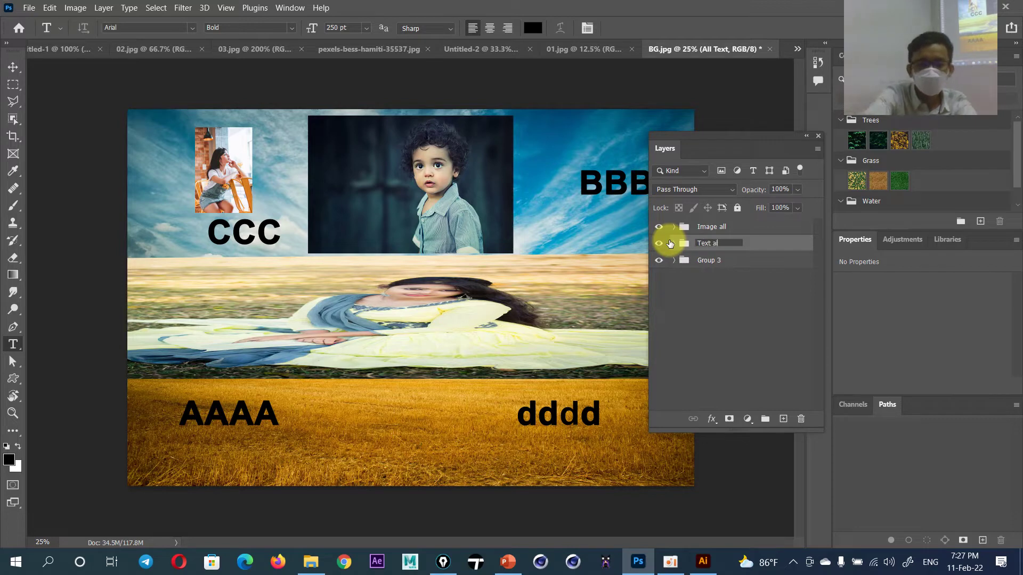
Rename Group 3 to 'BG' and hide it
click(708, 259)
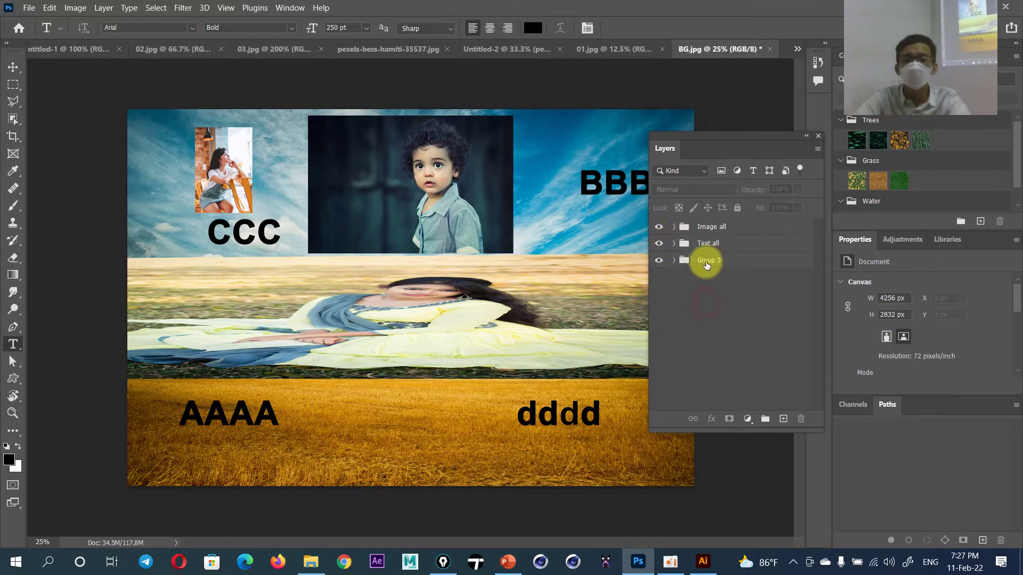
double_click(709, 260)
text(BG)
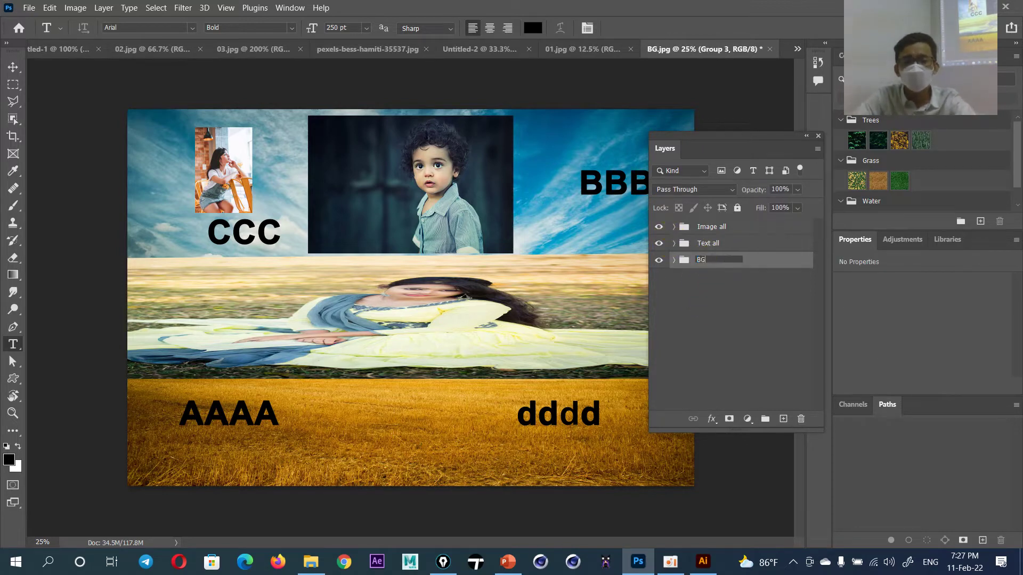
click(695, 308)
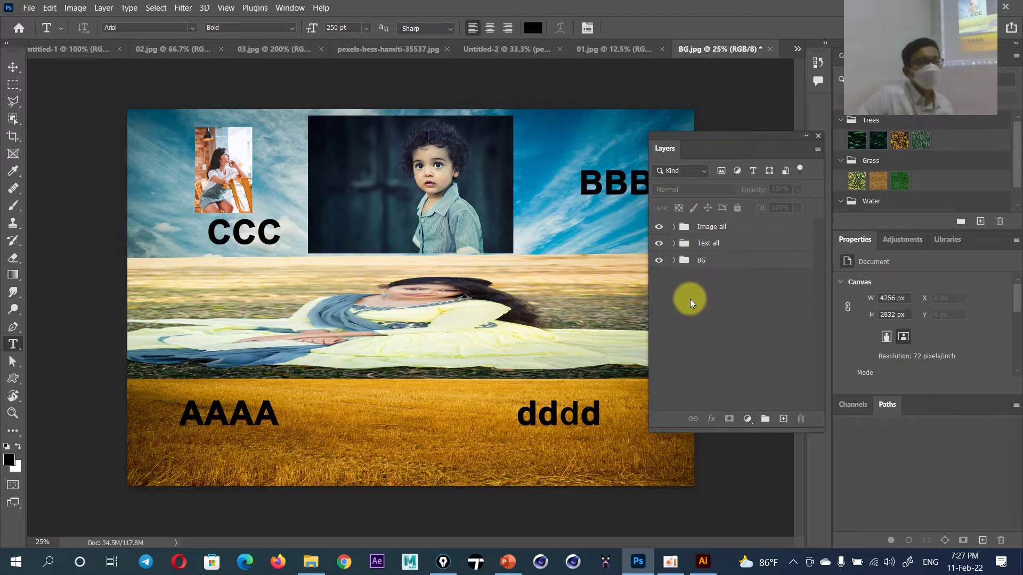
click(659, 260)
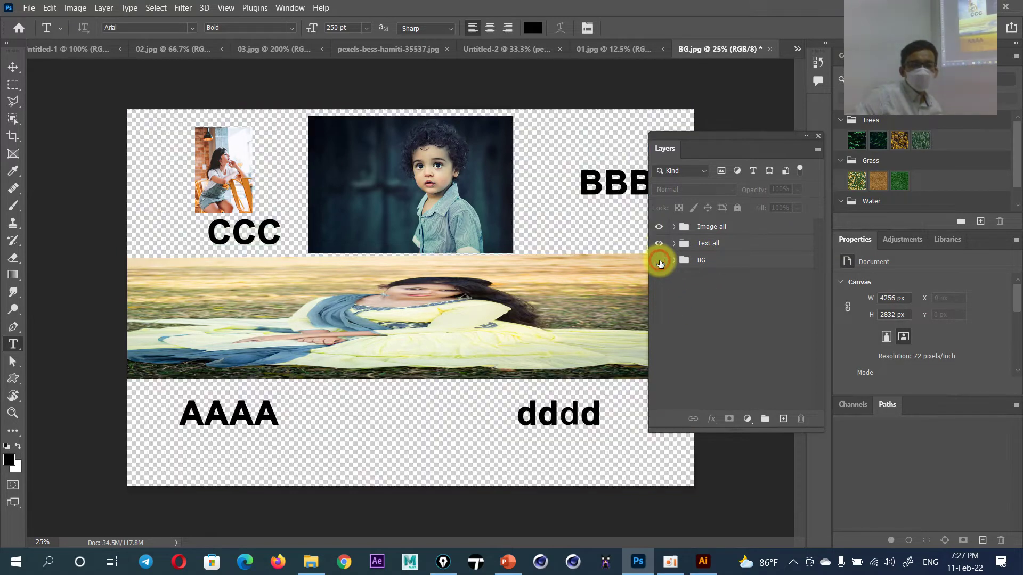
Toggle Text all and Image all visibility, then expand Image all and Text all
click(659, 243)
click(659, 227)
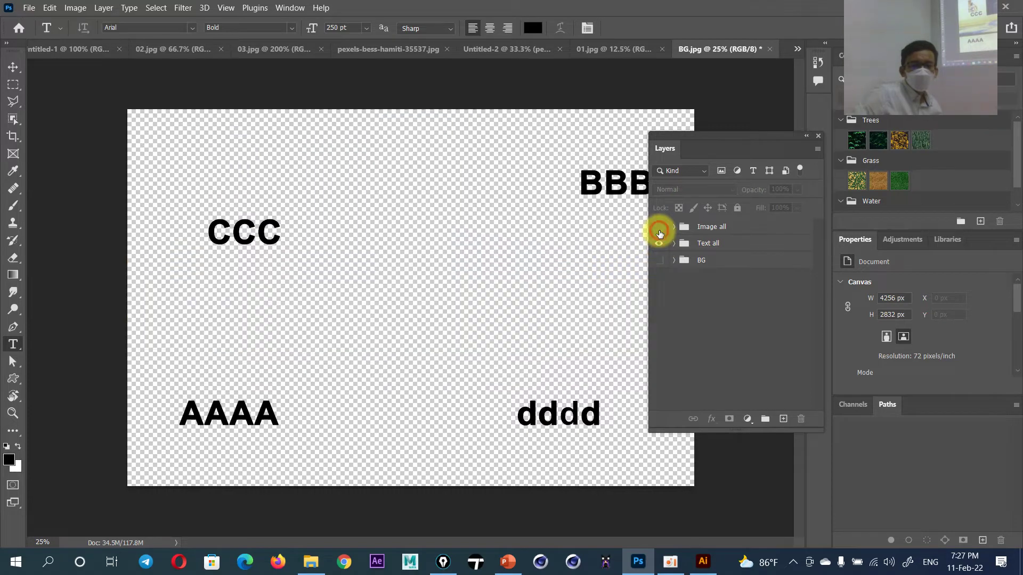
click(659, 227)
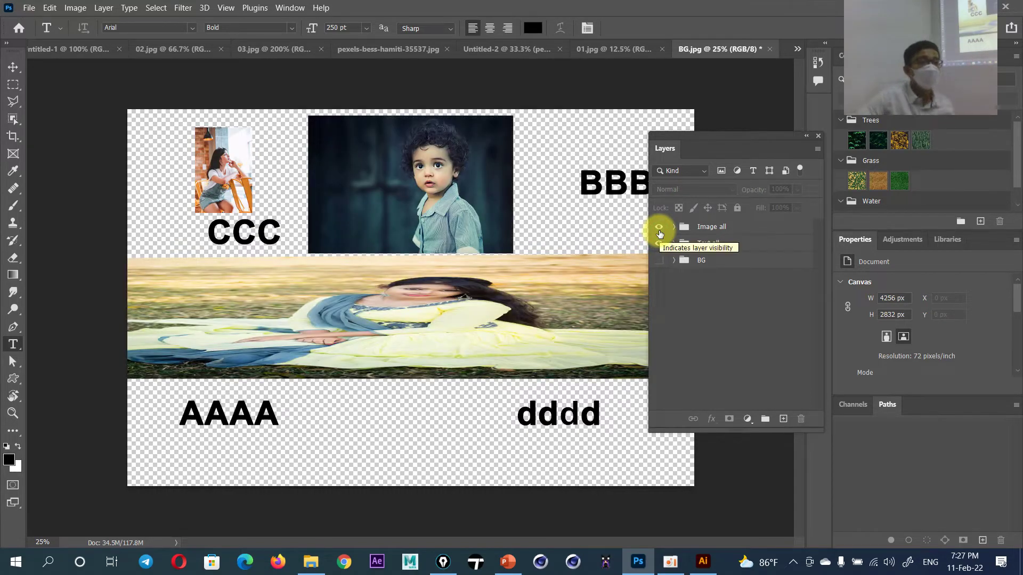
click(675, 227)
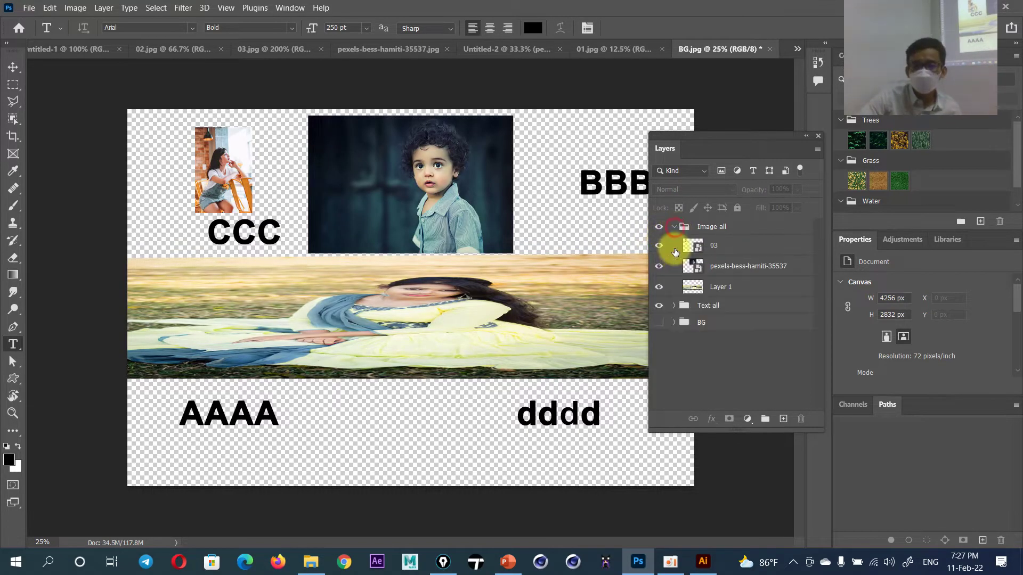
click(673, 305)
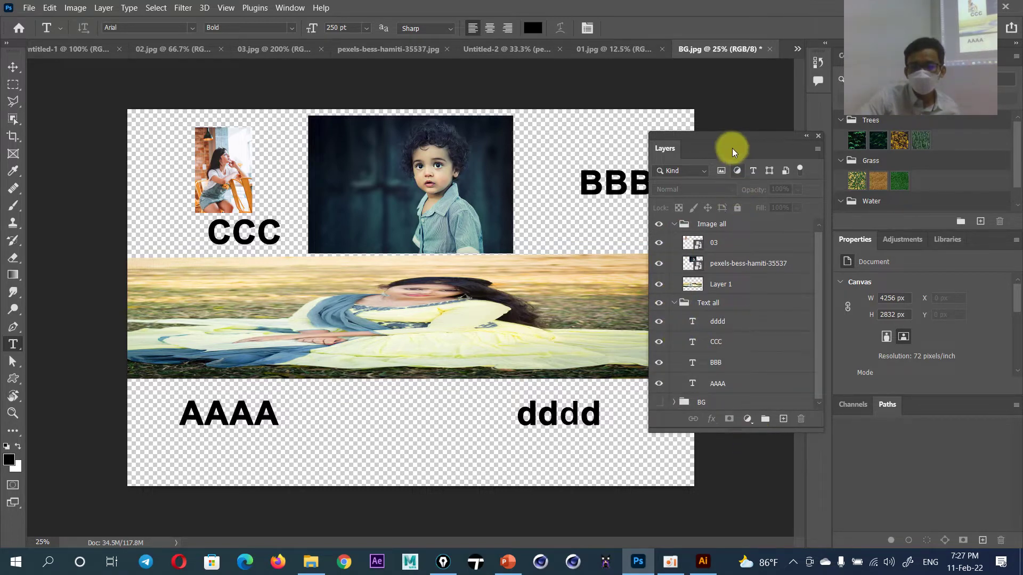
Move and enlarge the Layers panel, expand BG, then collapse Text all
drag(733, 142, 714, 74)
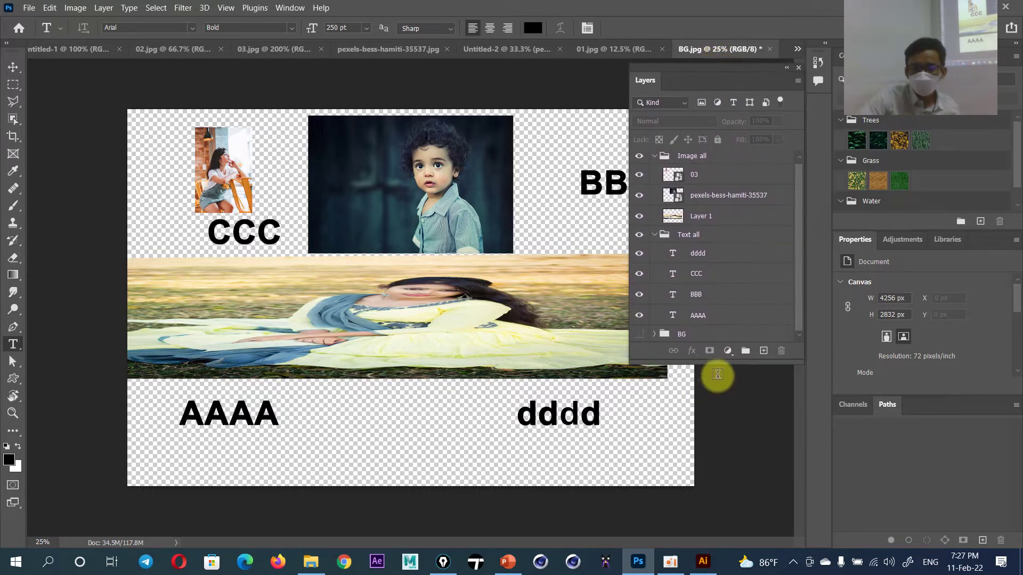
drag(727, 364, 713, 499)
click(654, 336)
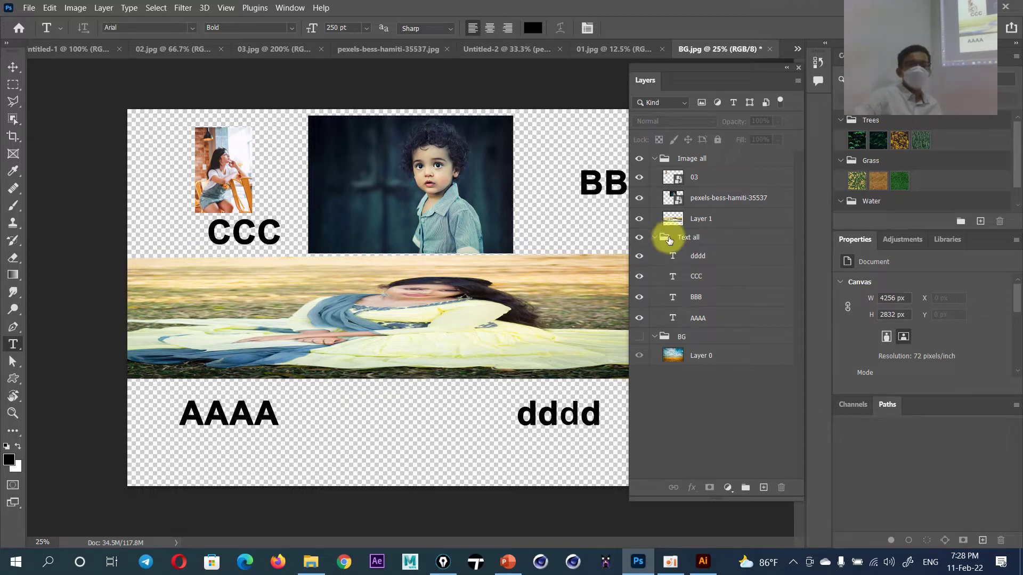
click(655, 238)
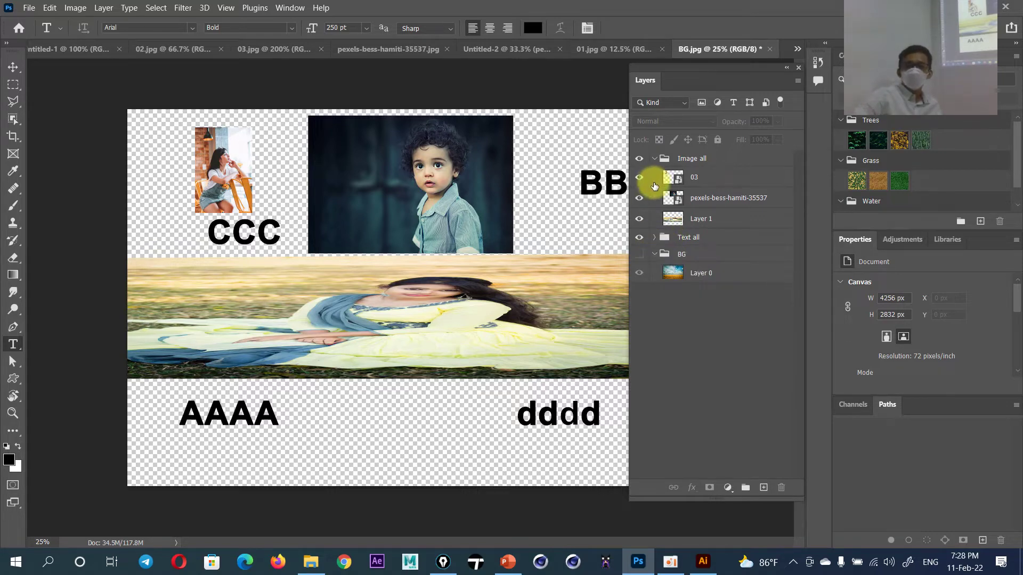
click(655, 159)
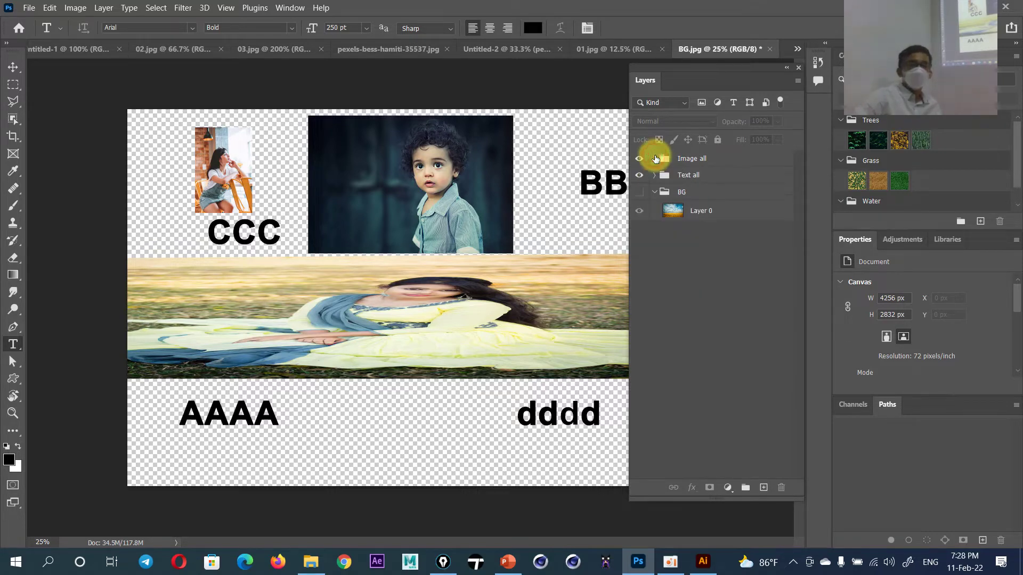
click(639, 191)
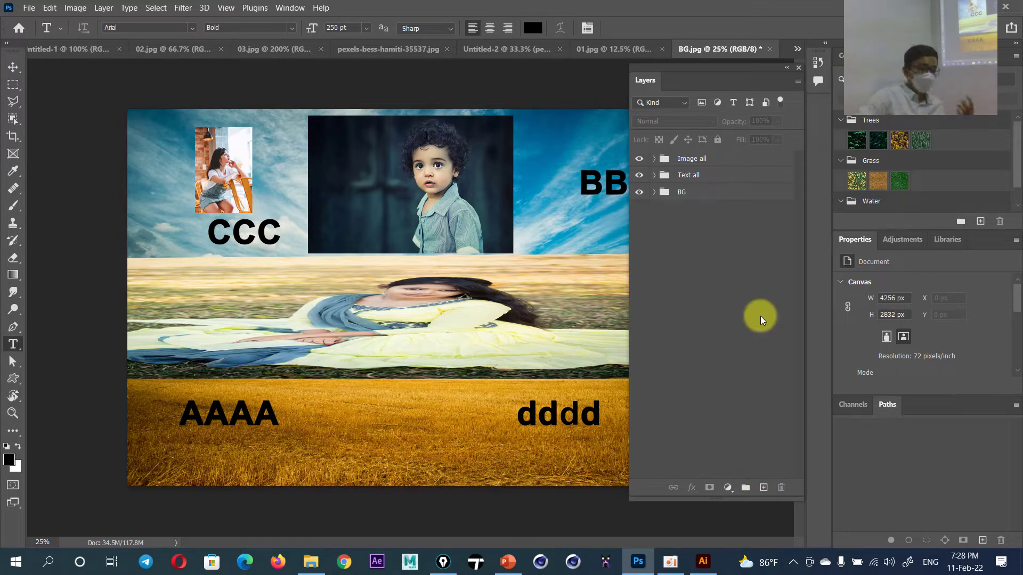
click(747, 487)
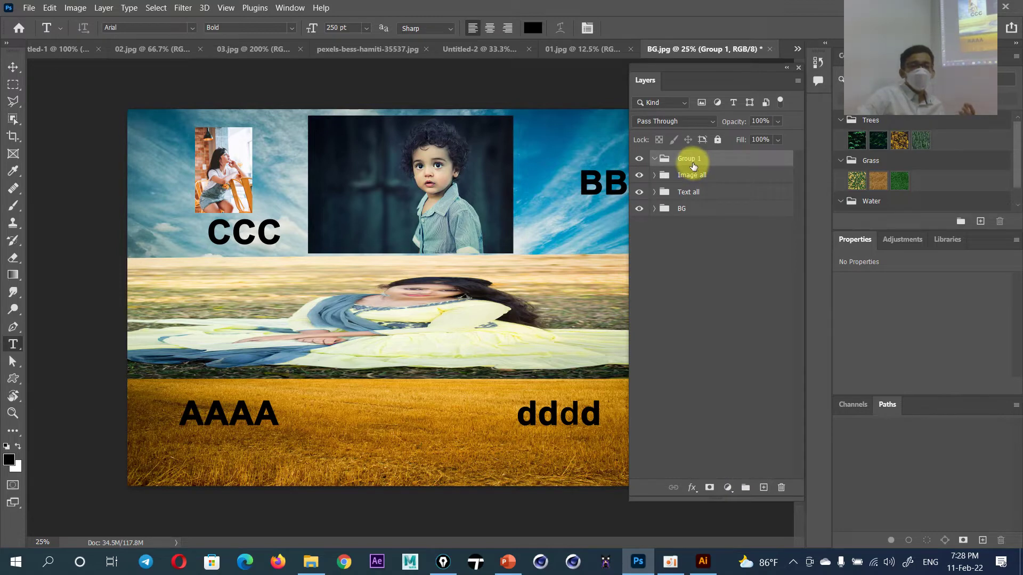
Add two Khmer text layers on the canvas inside Group 1
click(286, 294)
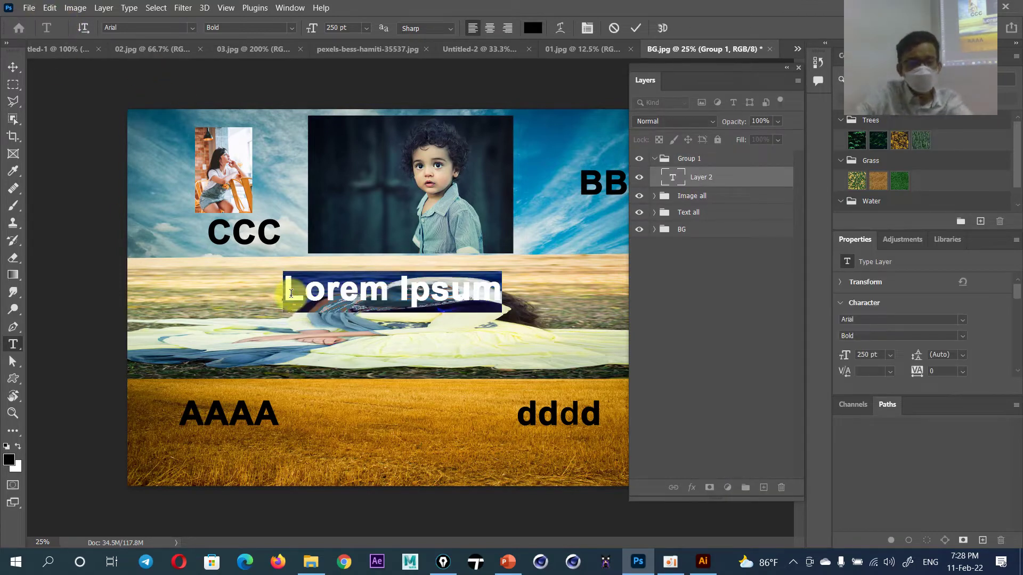
text(ដាថាសជ)
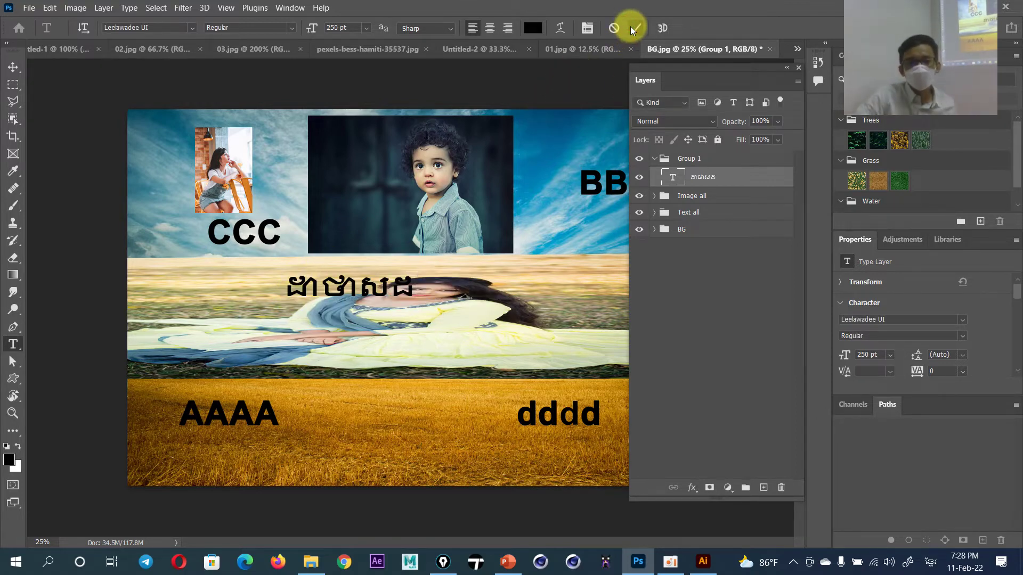
click(632, 28)
click(655, 160)
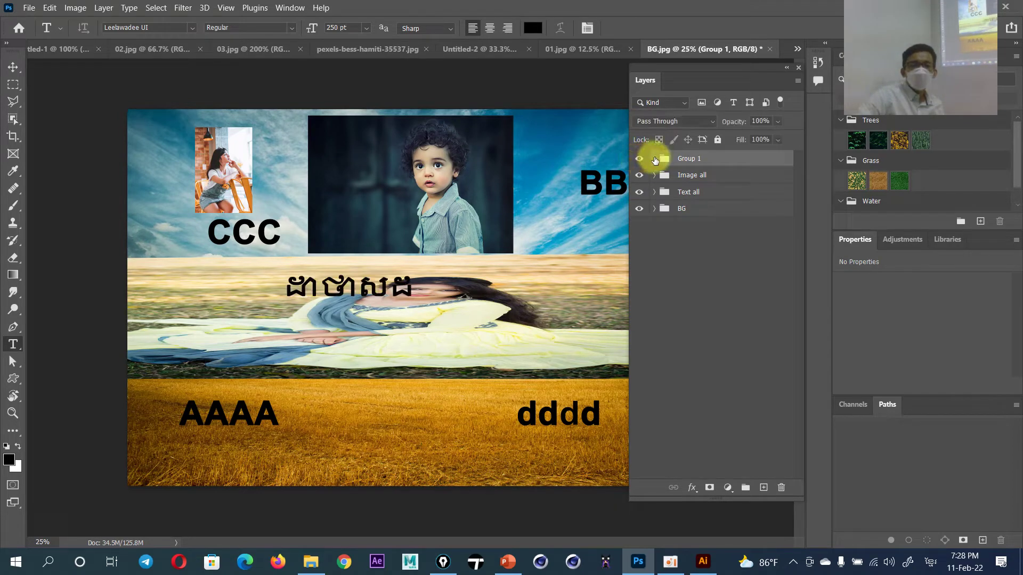
click(655, 159)
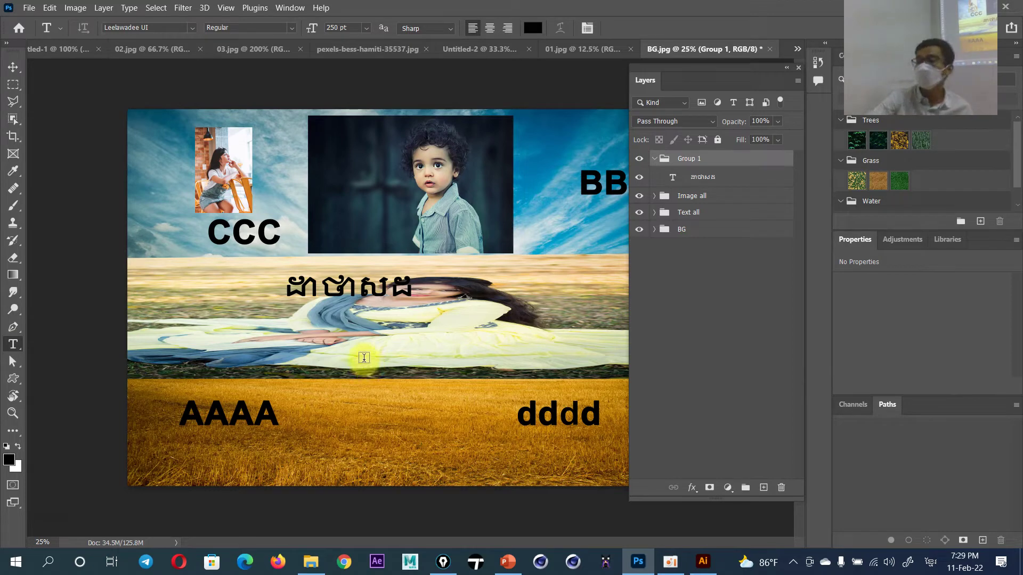
click(459, 350)
text(ររររ)
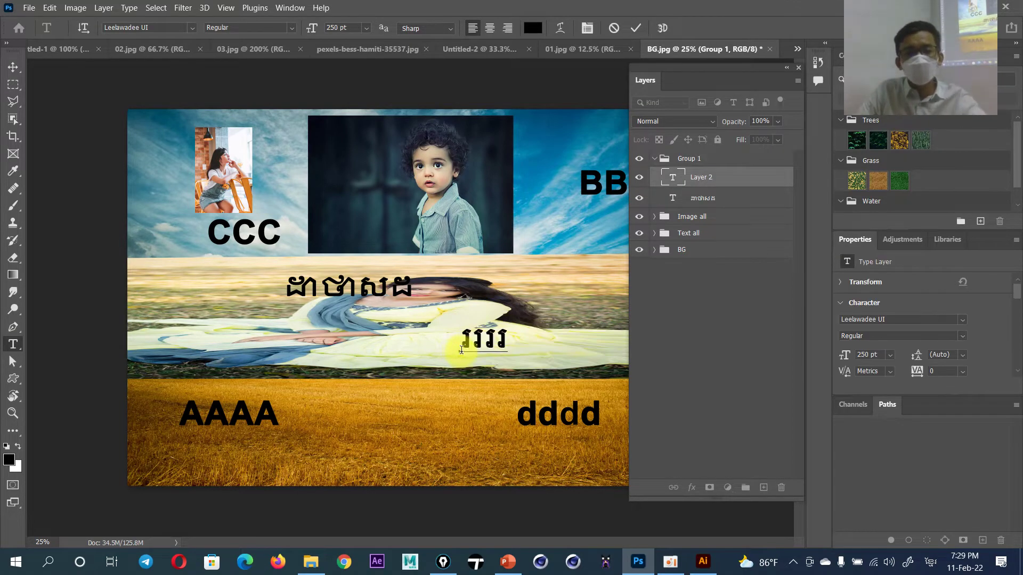
click(635, 27)
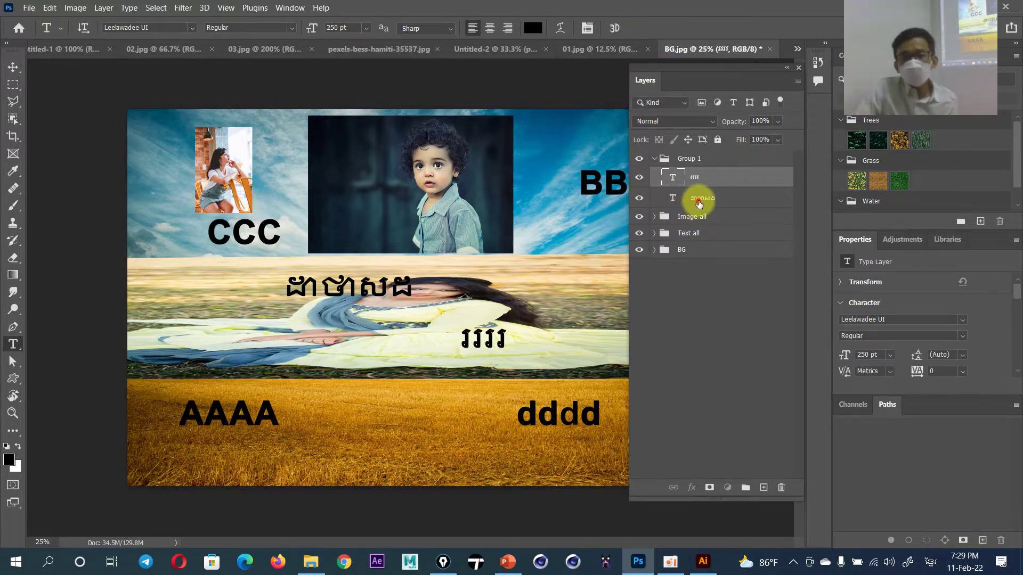
Rename Group 1 to 'Text Kh'
click(694, 161)
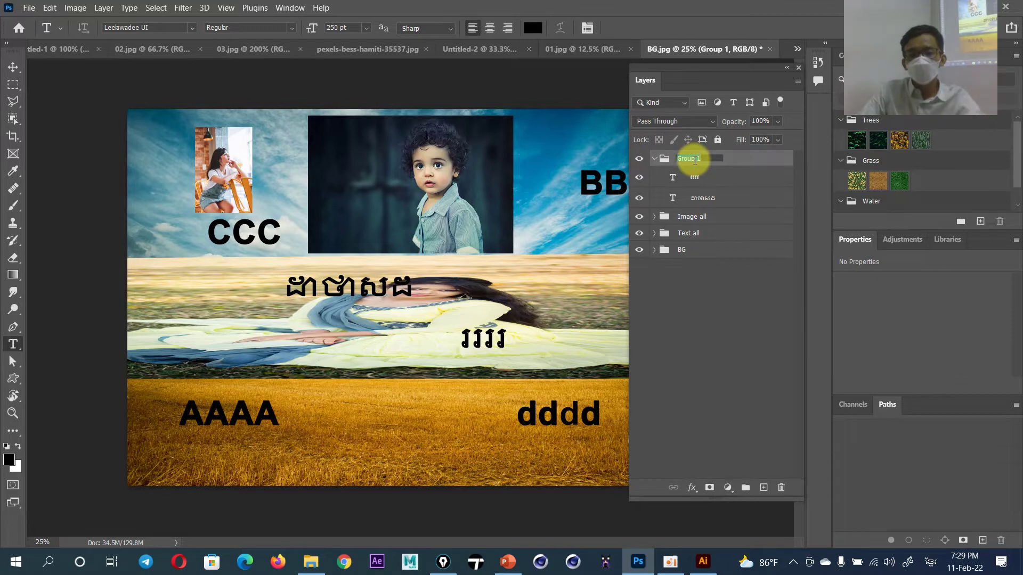
click(714, 315)
double_click(693, 160)
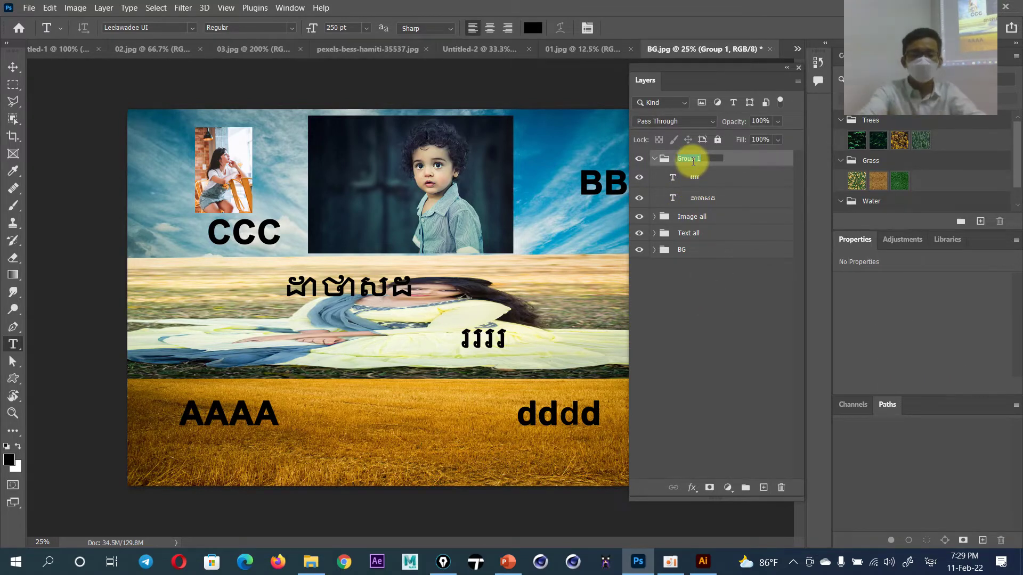
text(ទេខត)
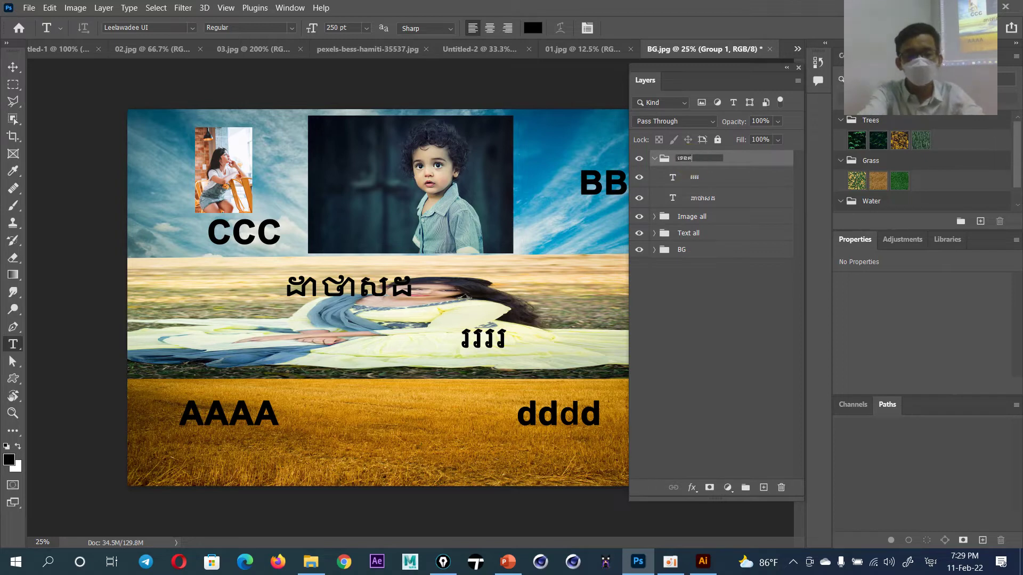
click(692, 160)
text(ព)
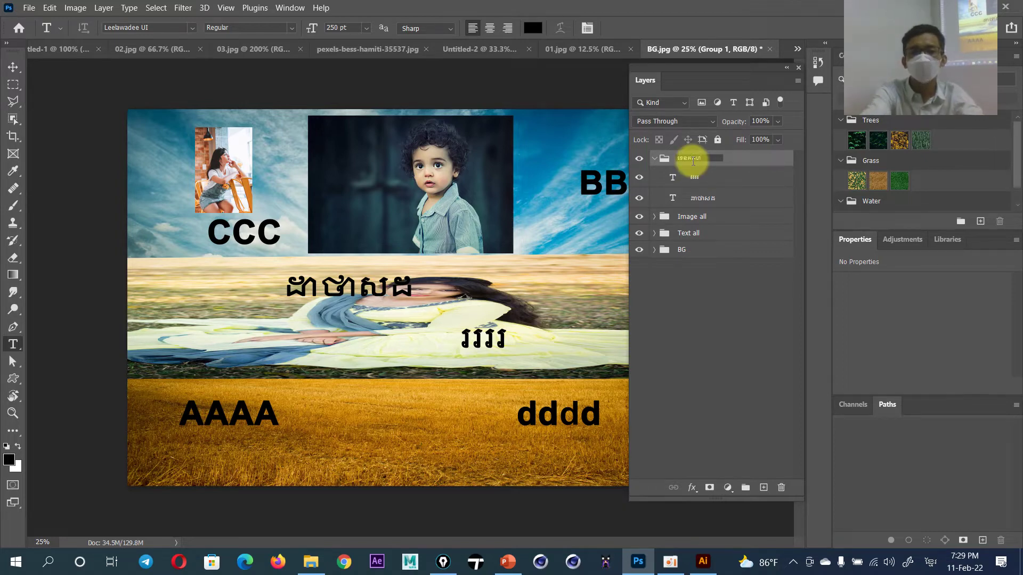
text(T)
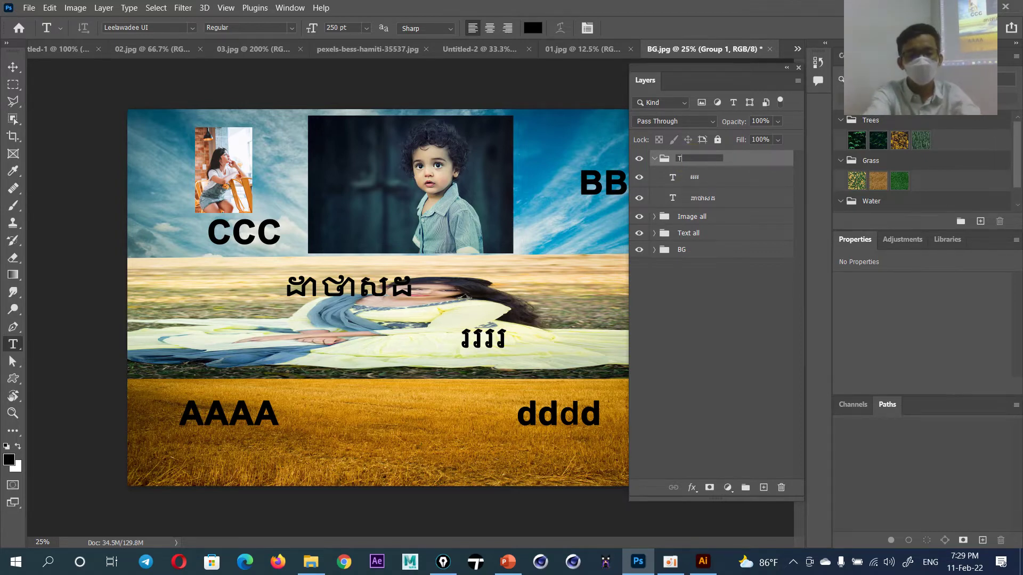
text(ext Kh)
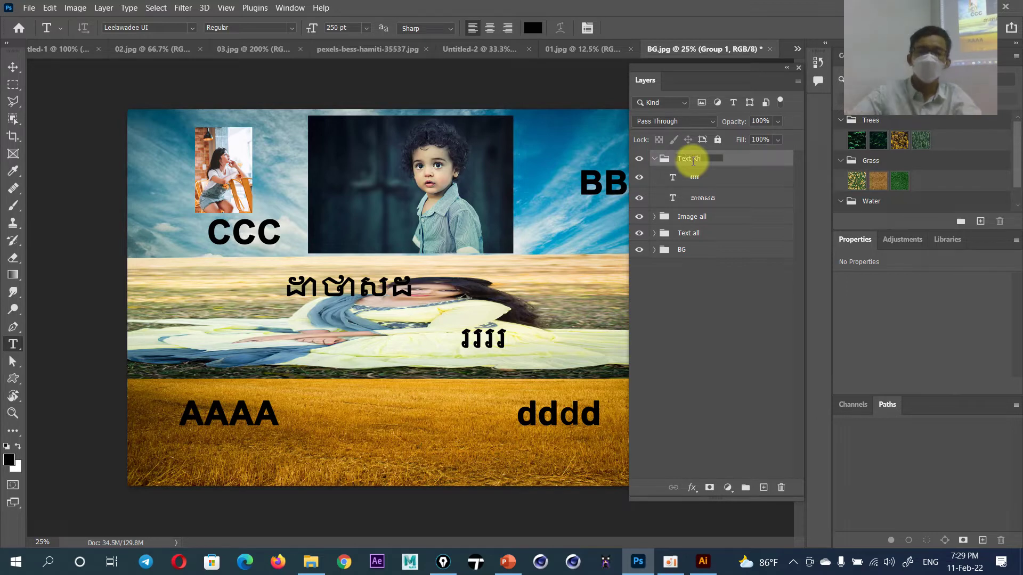
click(692, 317)
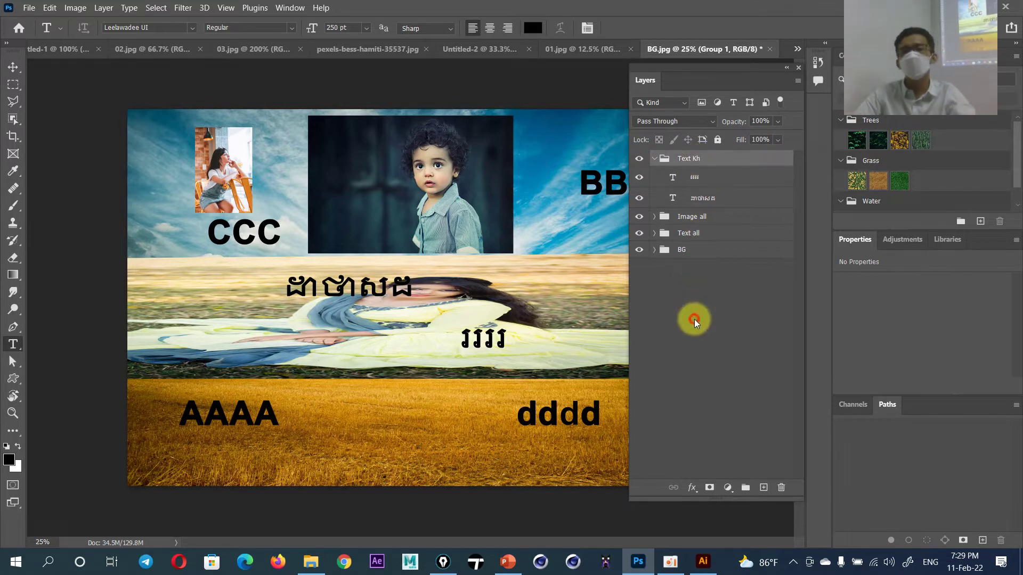
Collapse the Text Kh group, toggle its visibility, and select it
click(654, 158)
click(639, 159)
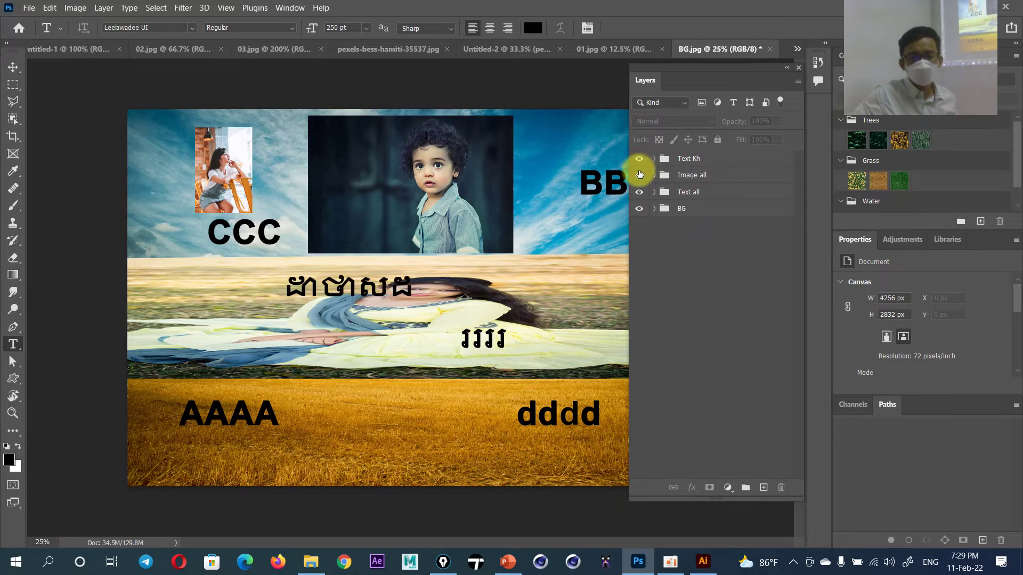
click(639, 175)
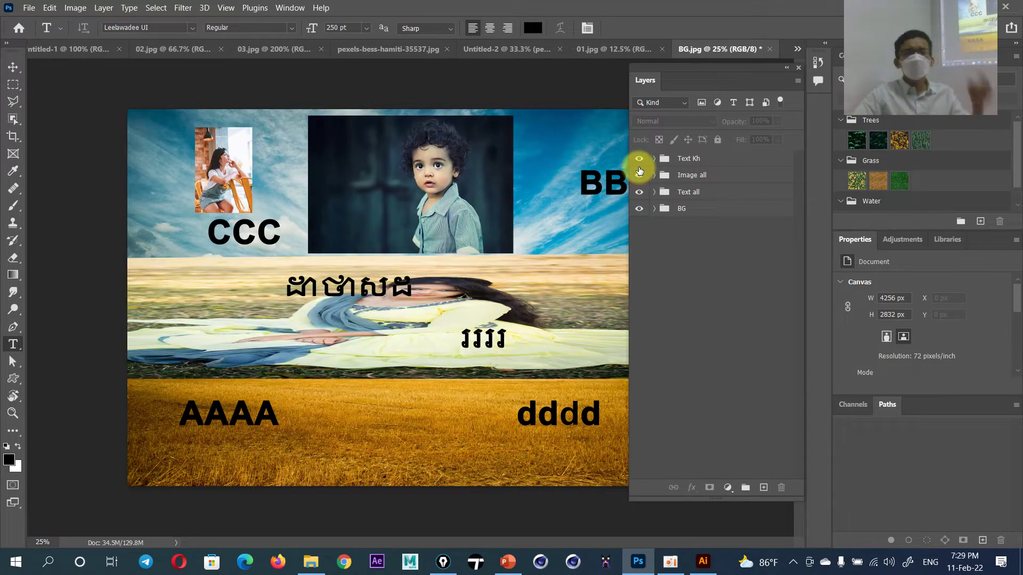
click(688, 161)
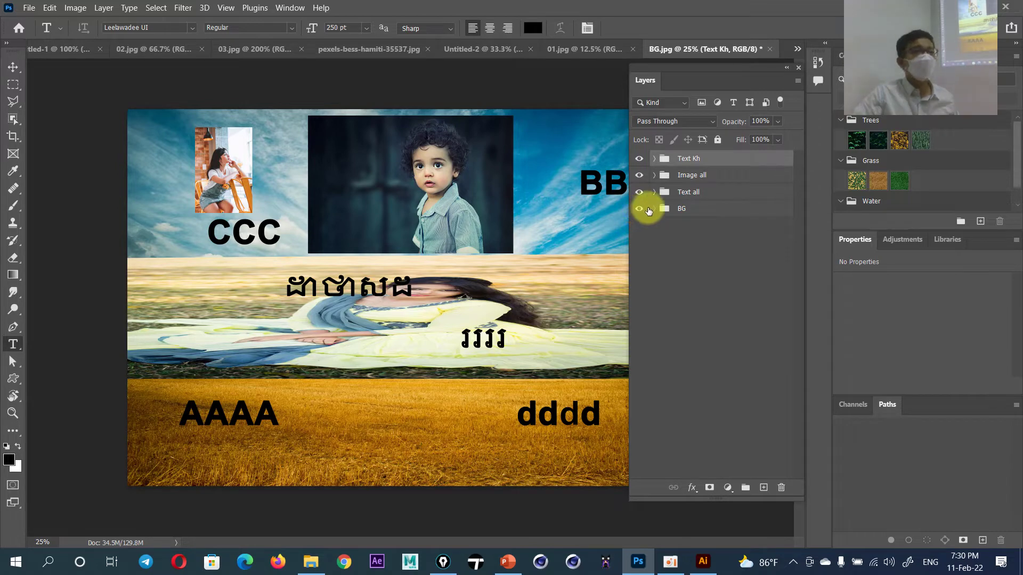
click(640, 158)
Label Text Kh red, Image all yellow, and both Text all and BG green
right_click(642, 159)
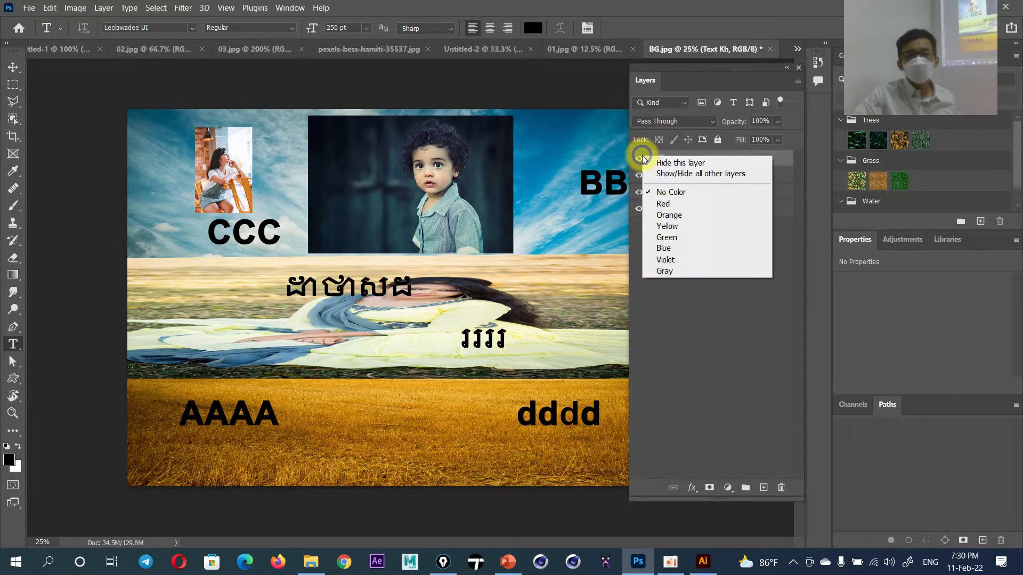
click(671, 205)
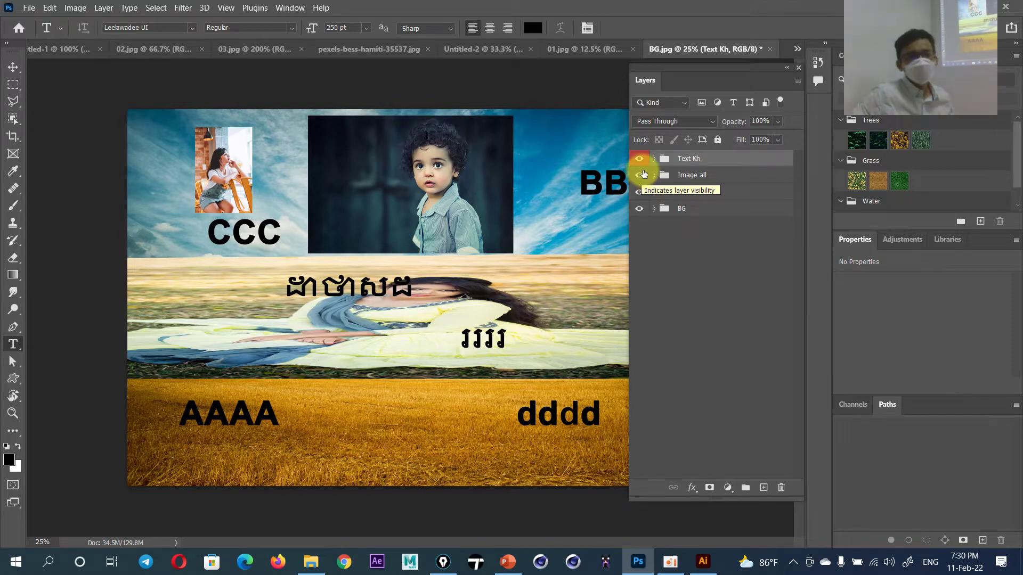
right_click(641, 177)
click(680, 245)
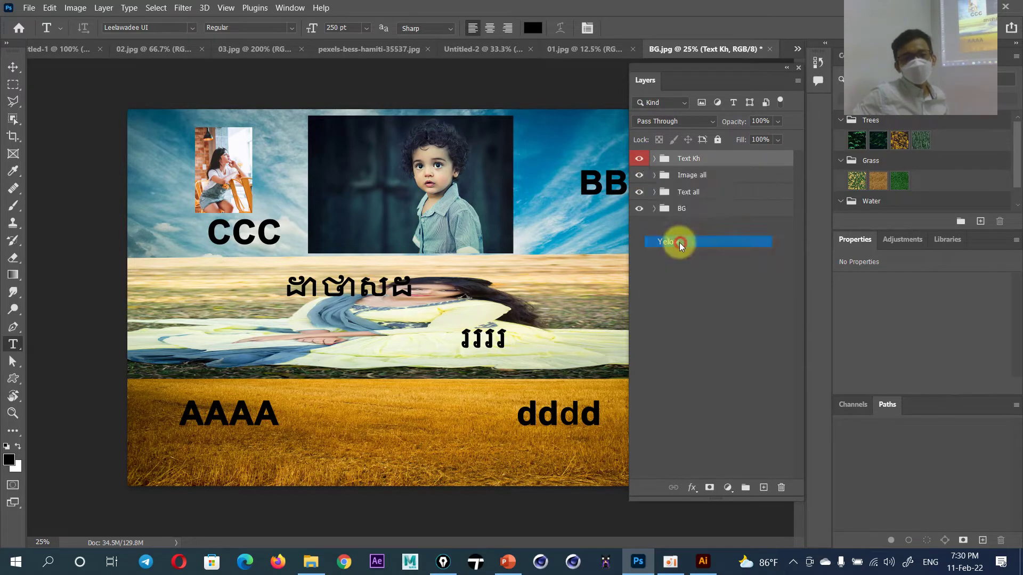
right_click(641, 193)
click(670, 275)
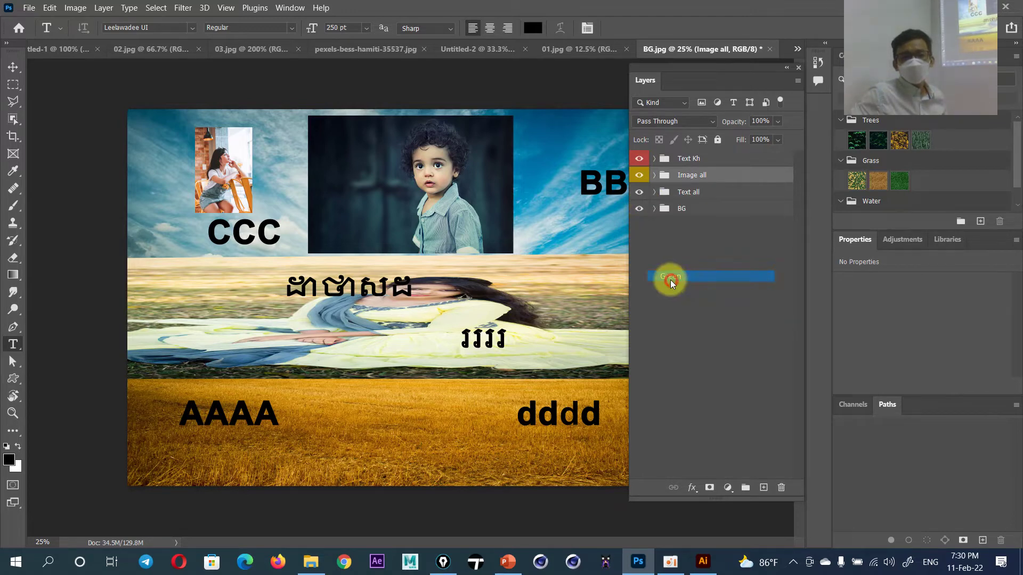
right_click(641, 210)
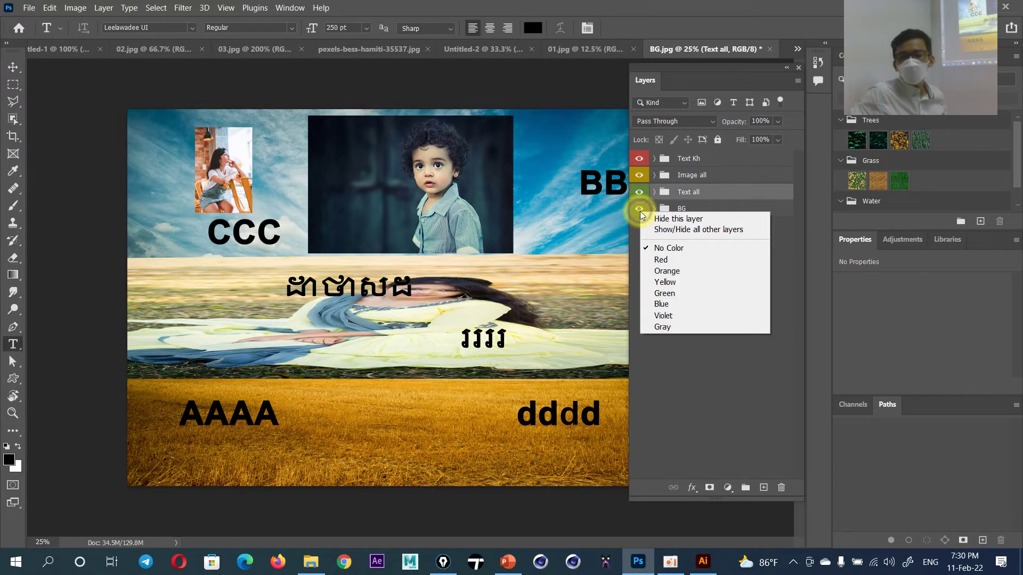
click(665, 293)
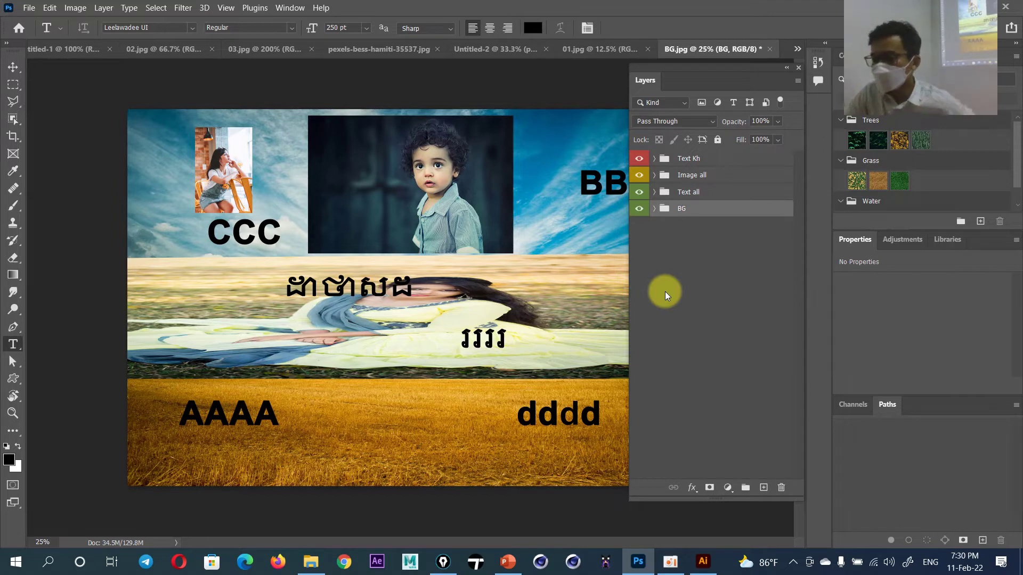
right_click(631, 219)
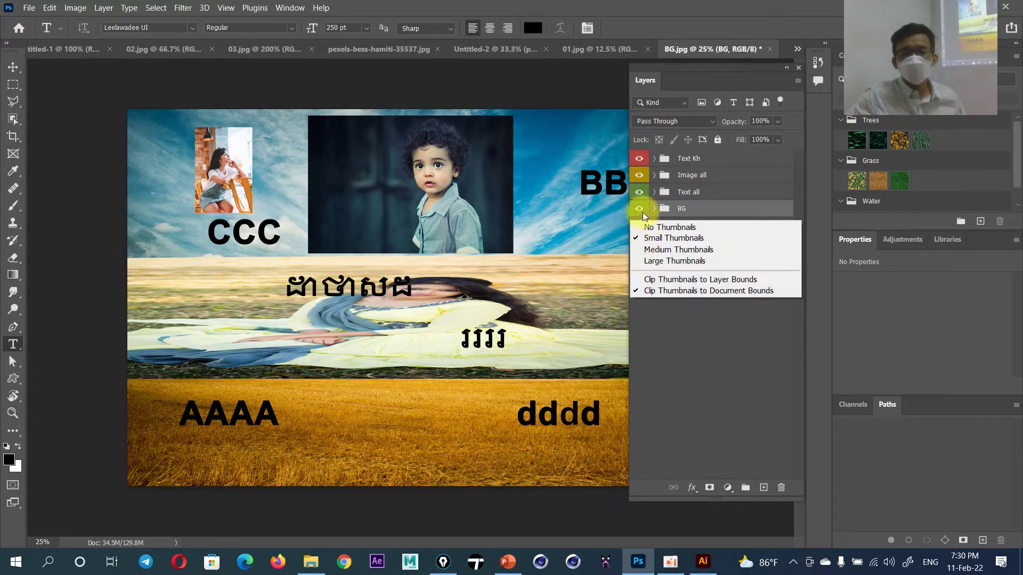
click(690, 337)
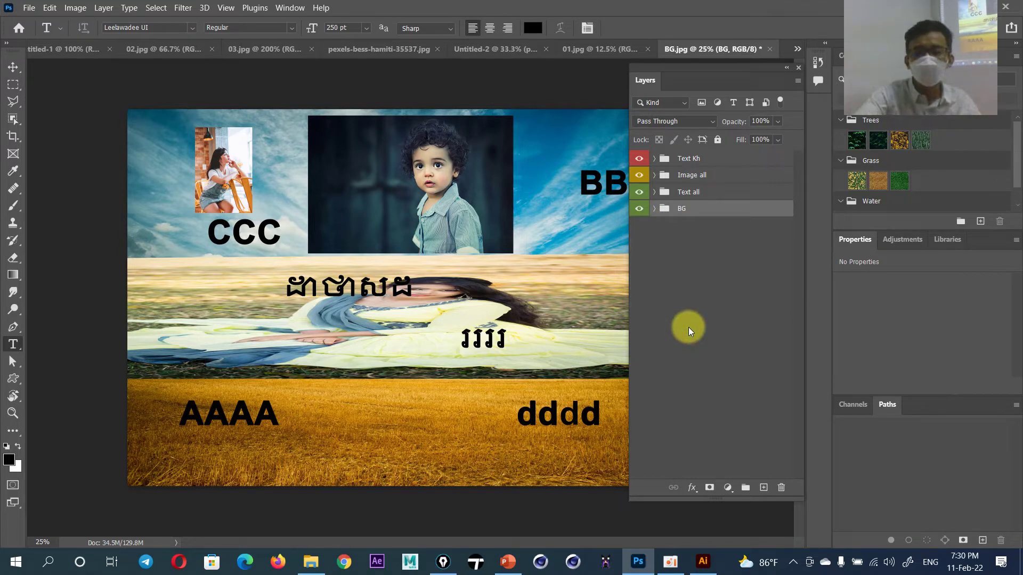
Move the BG group up to the top of the layer stack
key(ctrl+bracketright)
key(ctrl+bracketright)
key(ctrl+bracketright)
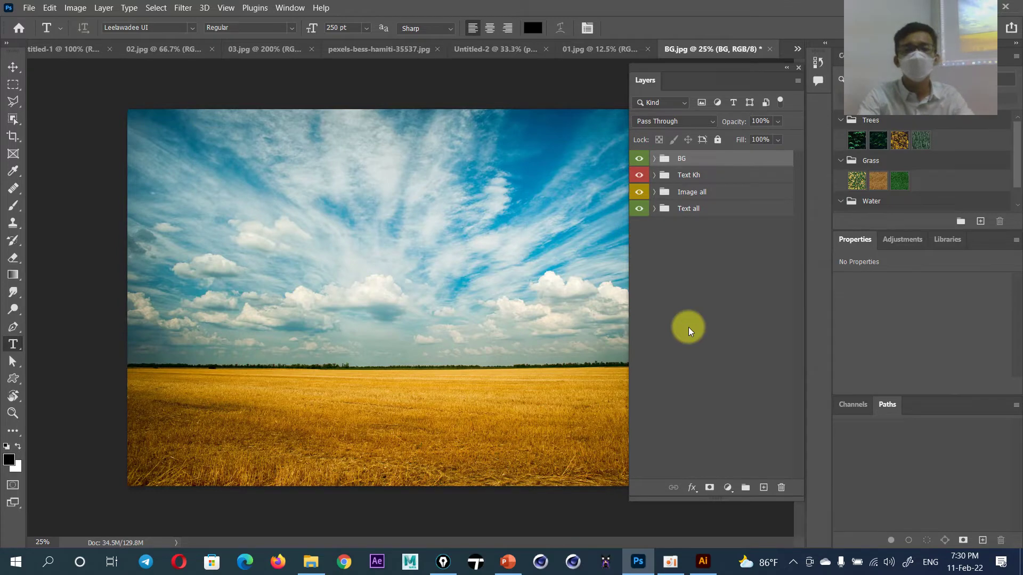
key(ctrl+bracketleft)
key(ctrl+bracketright)
key(ctrl+bracketleft)
key(ctrl+bracketright)
key(ctrl+bracketleft)
key(ctrl+bracketright)
key(ctrl+bracketleft)
key(ctrl+bracketright)
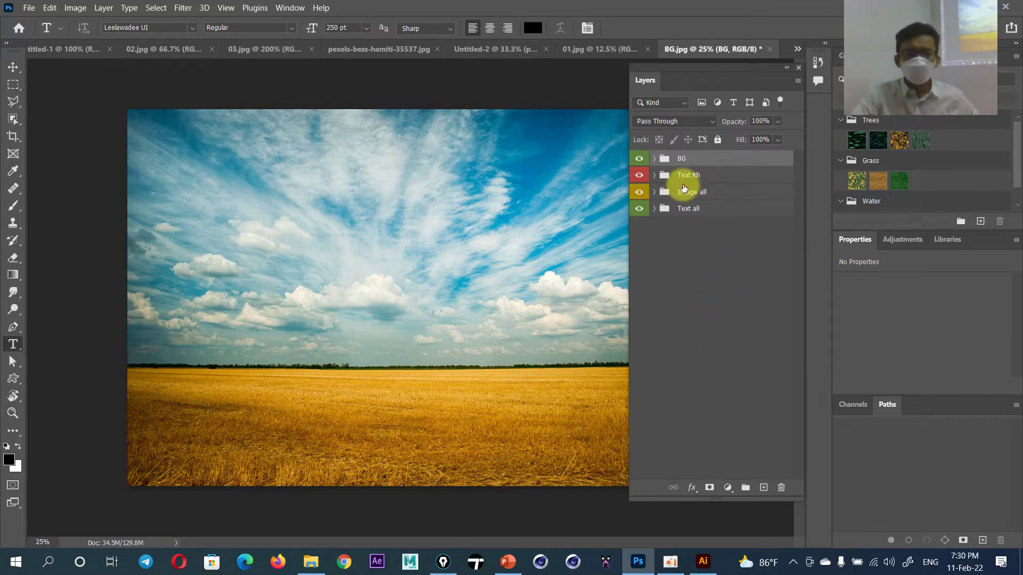
Highlight the Ctrl+J copy-layer shortcut on the PowerPoint slide, then return to Photoshop
click(508, 564)
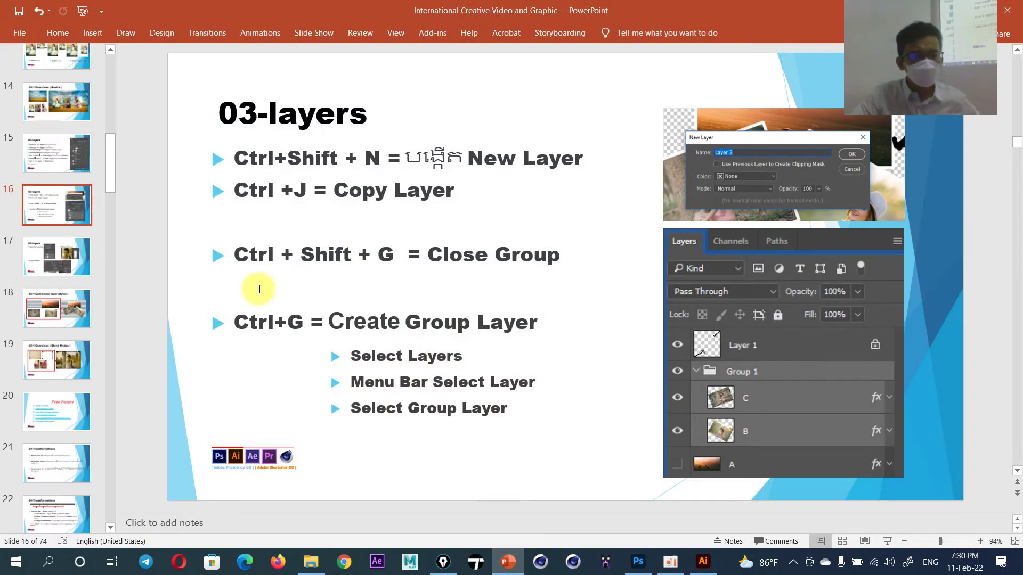
double_click(304, 190)
drag(244, 190, 234, 190)
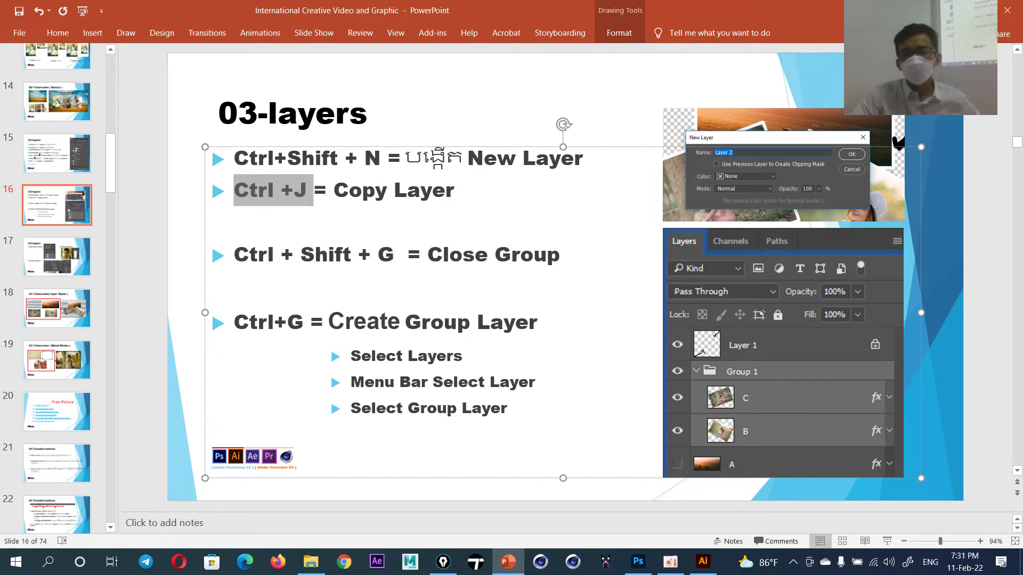
click(637, 562)
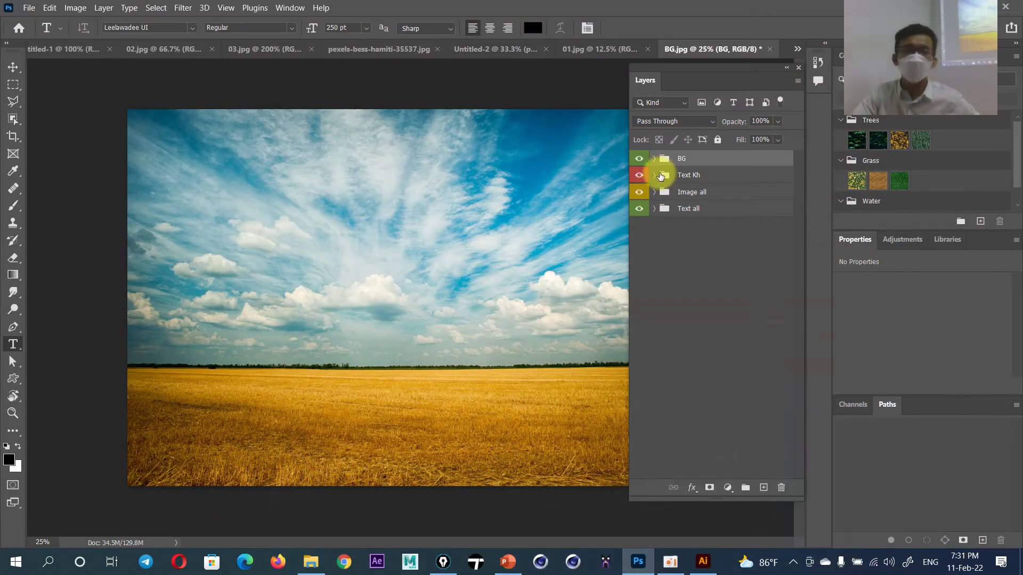
Duplicate Layer 0 in BG, hide the other three groups, then delete the copy
click(654, 158)
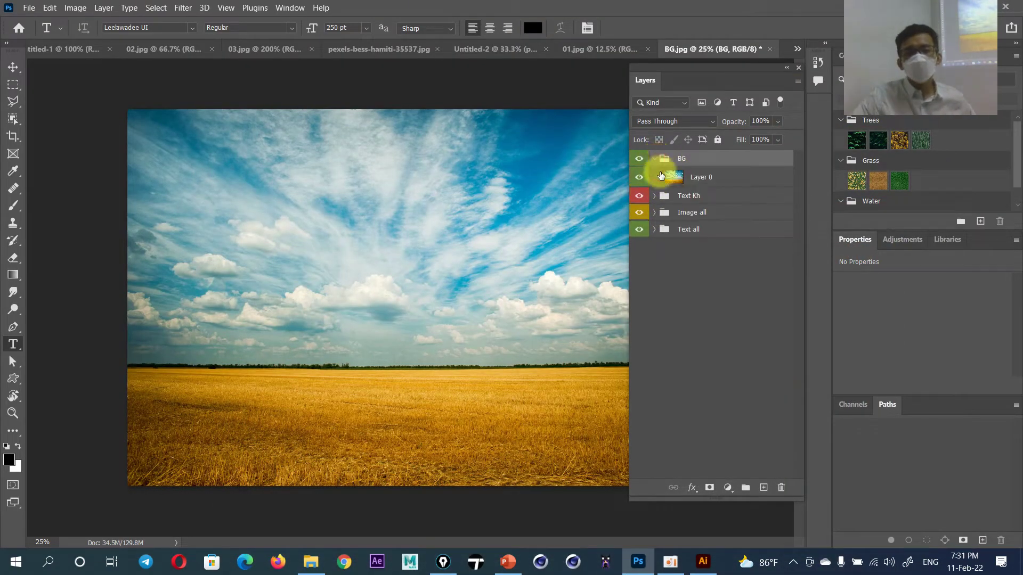
click(690, 180)
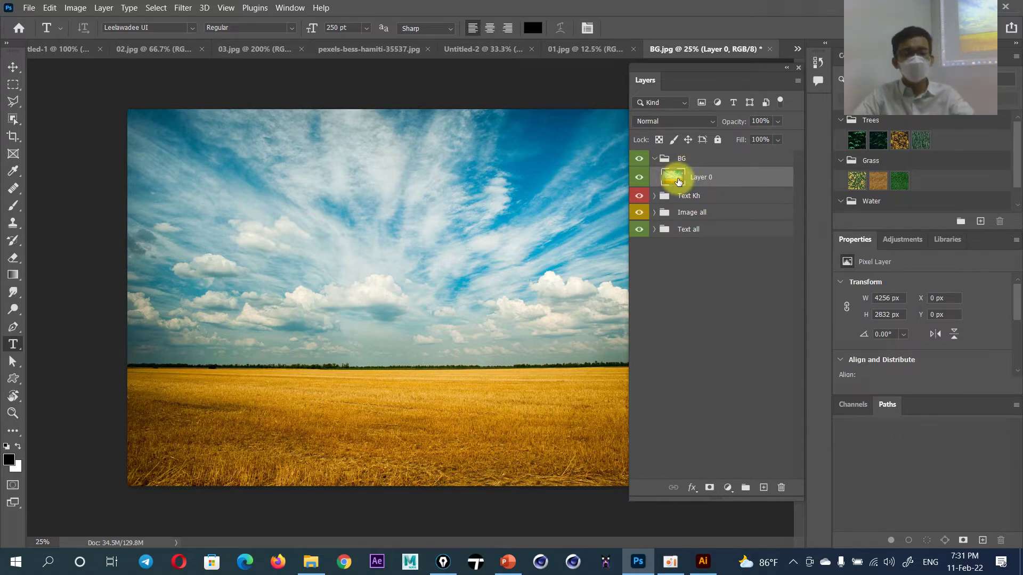
key(ctrl+j)
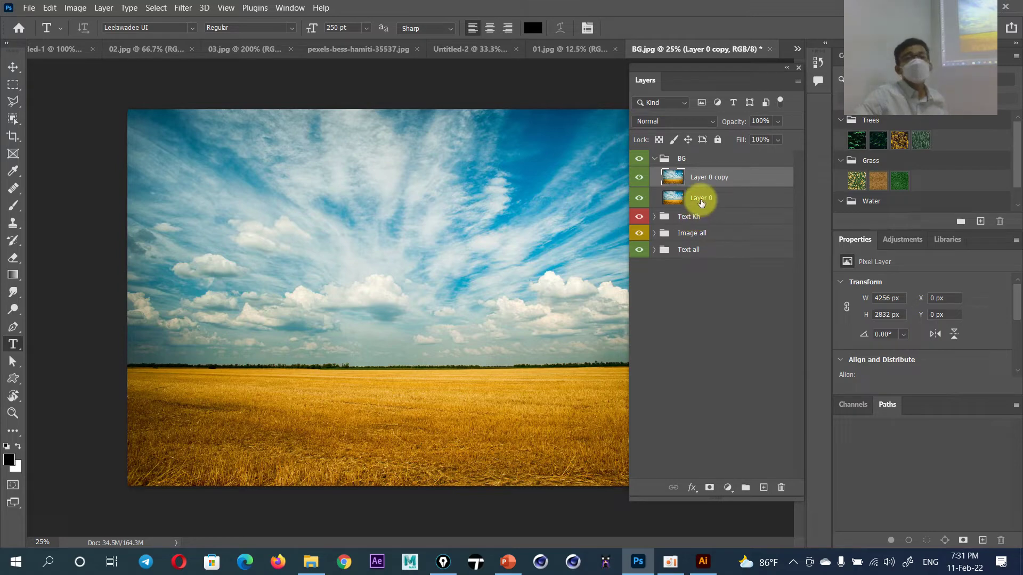
click(639, 216)
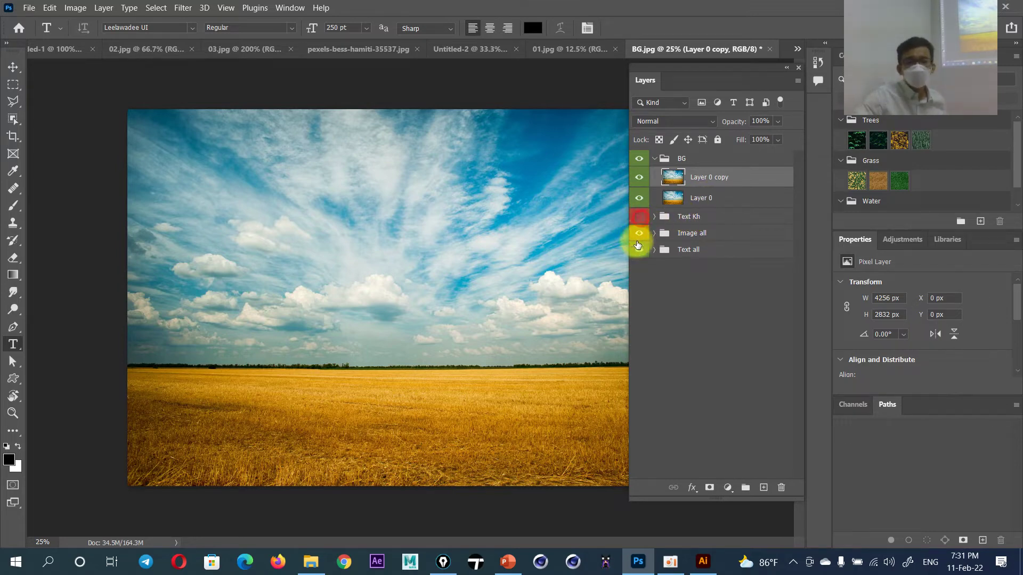
drag(640, 240, 640, 250)
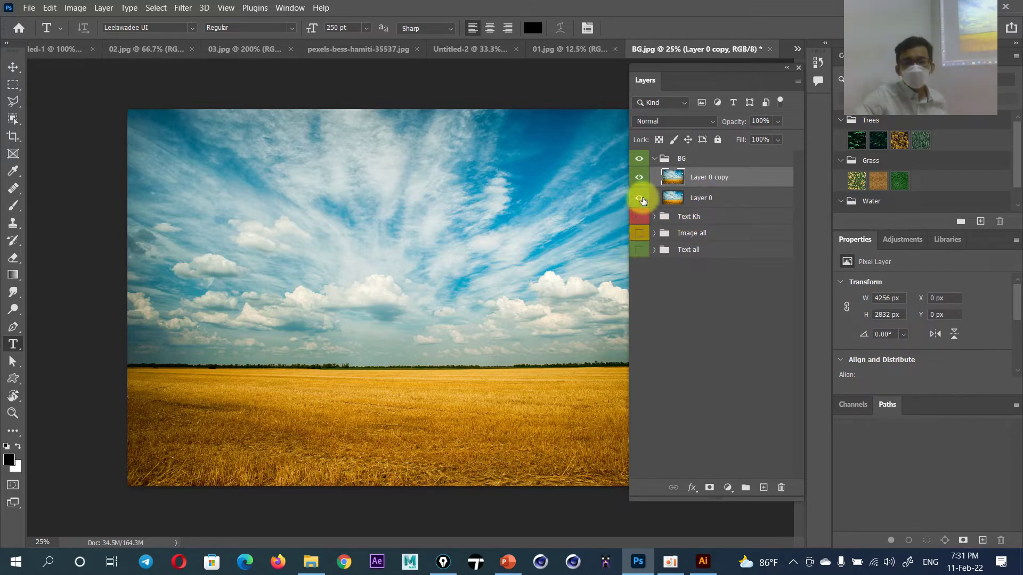
key(Delete)
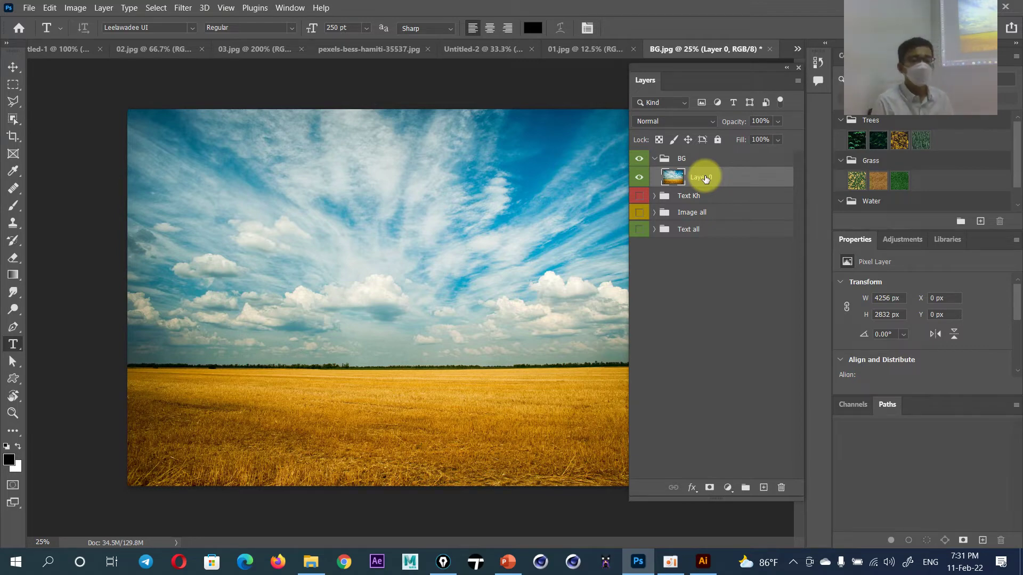
Duplicate Layer 0 again, hide the original, and add a Levels adjustment
key(ctrl+j)
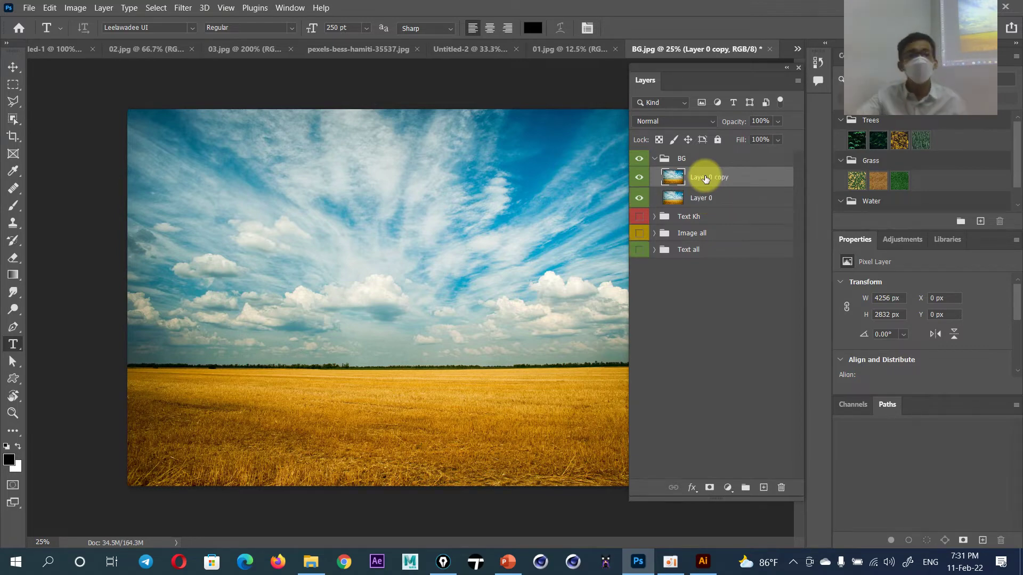
click(639, 198)
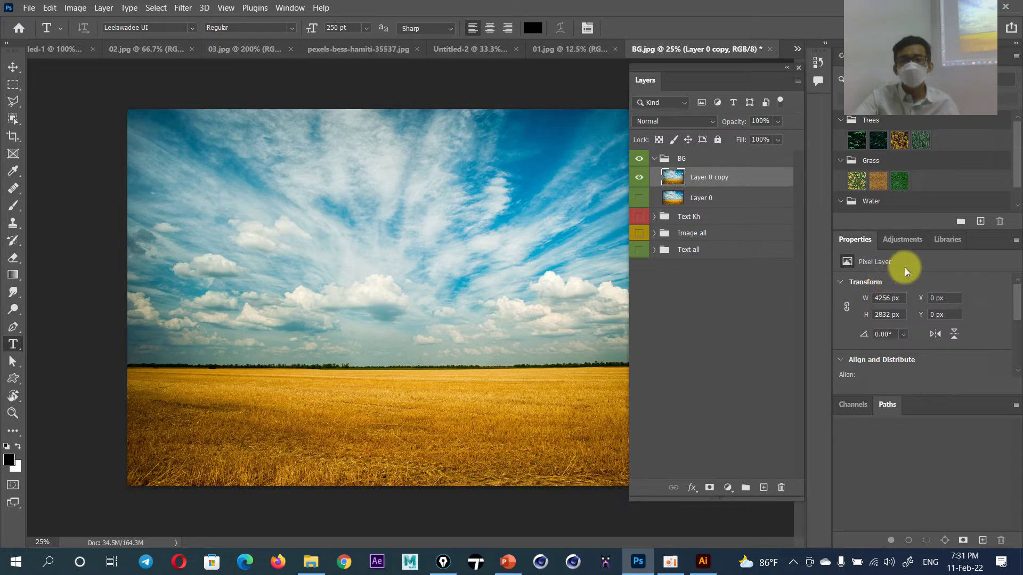
click(906, 244)
click(884, 270)
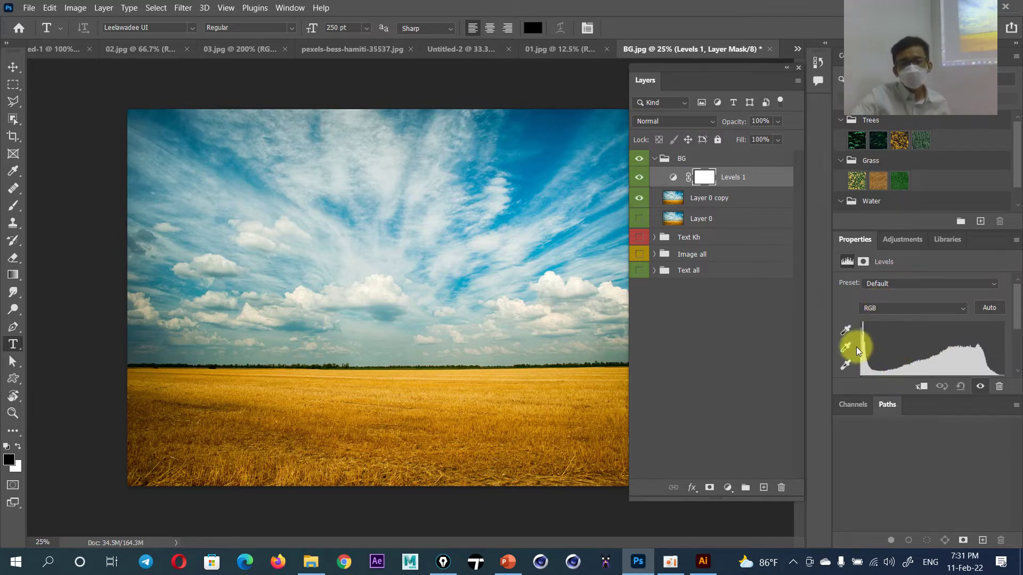
Add a Curves adjustment with a contrast-boosting curve, then select Layer 0 copy
click(901, 240)
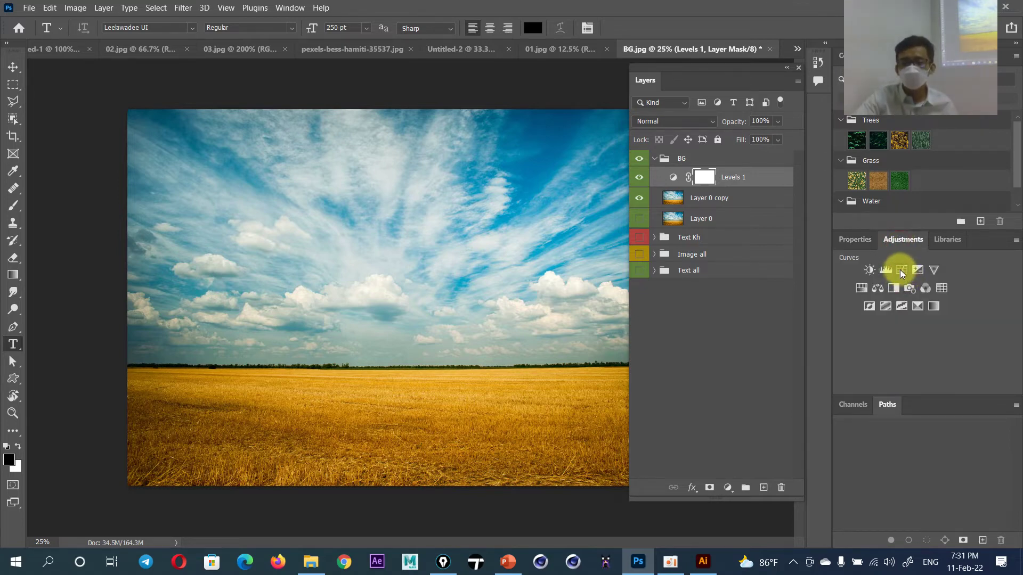
click(902, 270)
mouse_move(959, 351)
mouse_down()
mouse_move(931, 331)
mouse_move(981, 365)
mouse_up()
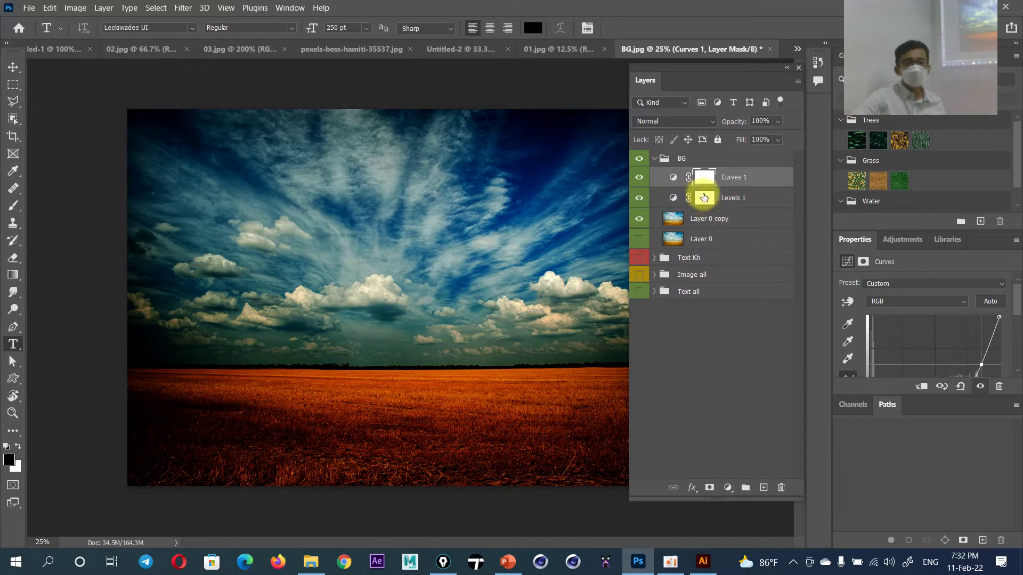
click(705, 220)
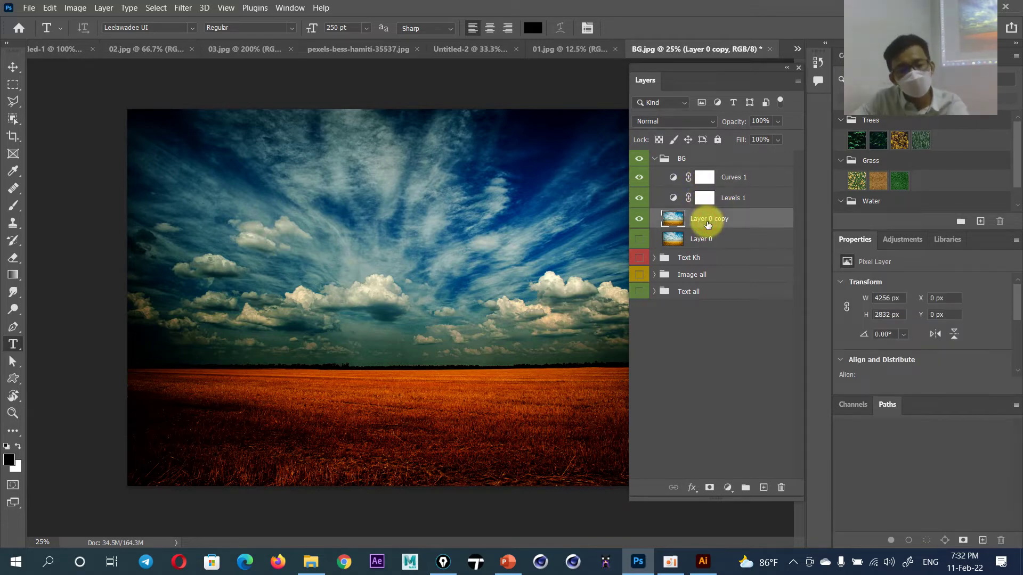
Highlight the Alt-drag shortcut on slide 15, then Alt-drag to create Layer 0 copy 2
click(508, 561)
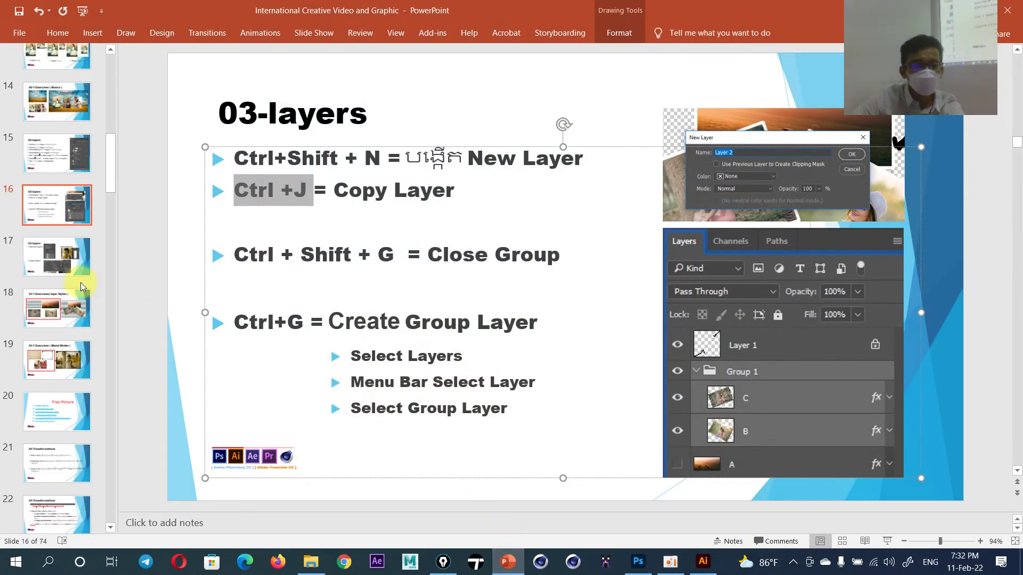
click(69, 152)
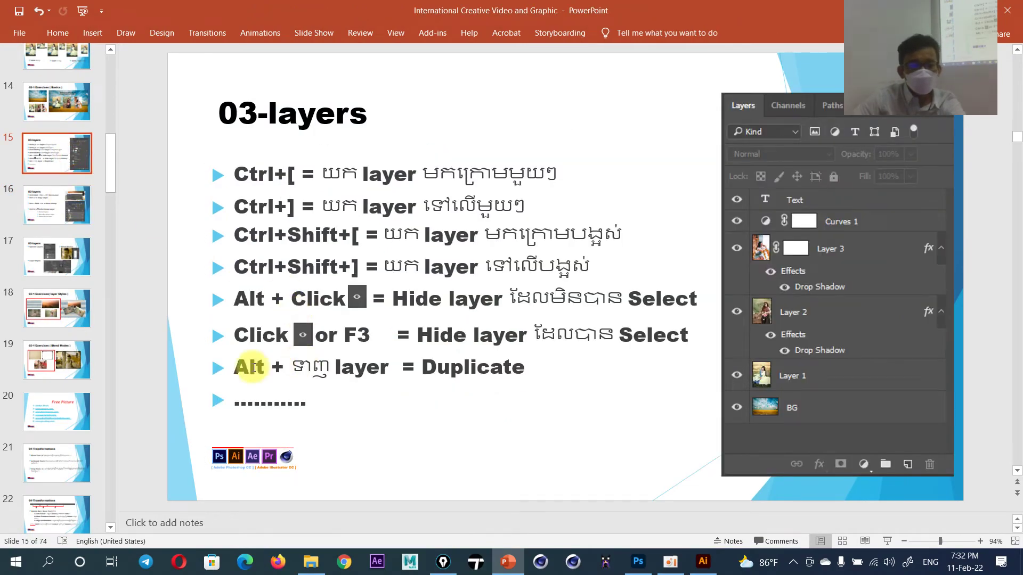
drag(235, 372, 397, 371)
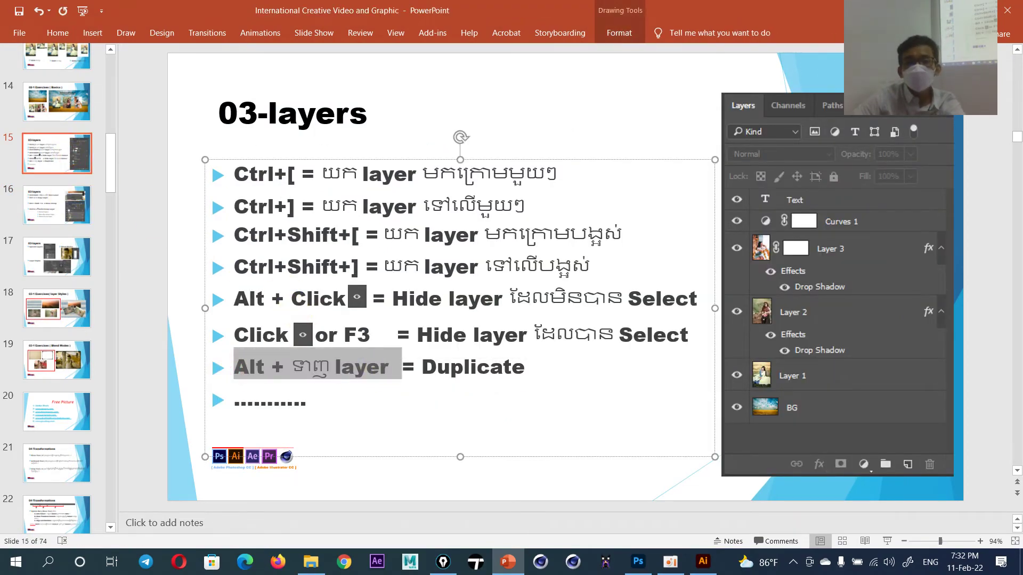
key(alt+Tab)
alt+drag(676, 218, 696, 235)
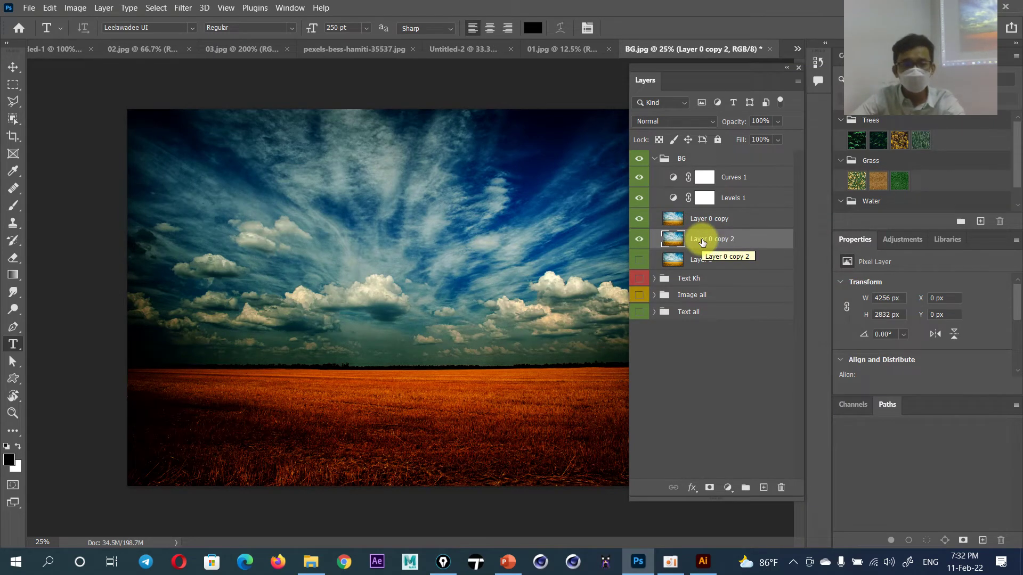
Create Layer 0 copy 3, delete all three copies, and show Layer 0 again
drag(702, 243, 702, 252)
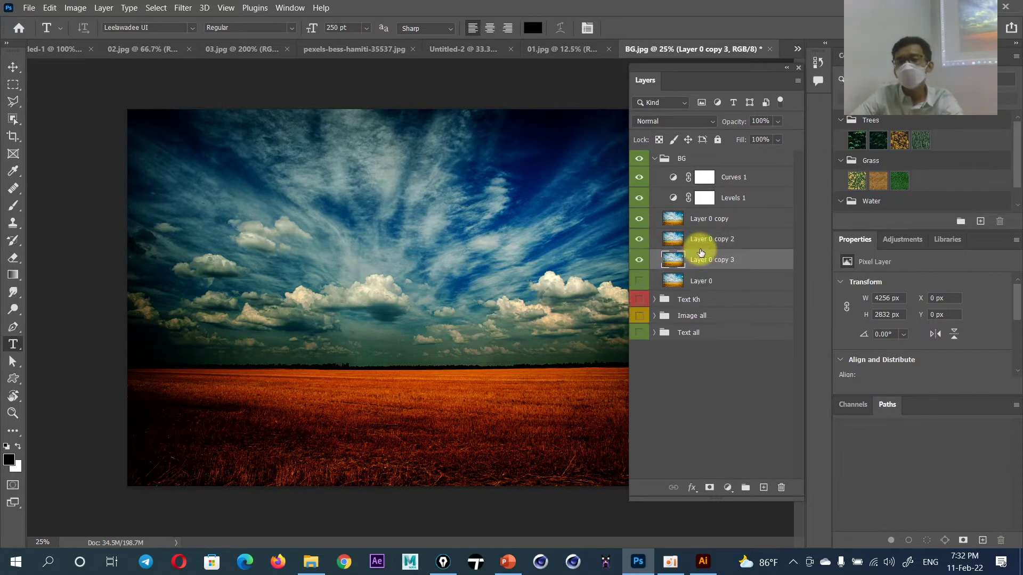
key(Delete)
click(702, 239)
key(Delete)
click(705, 221)
key(Delete)
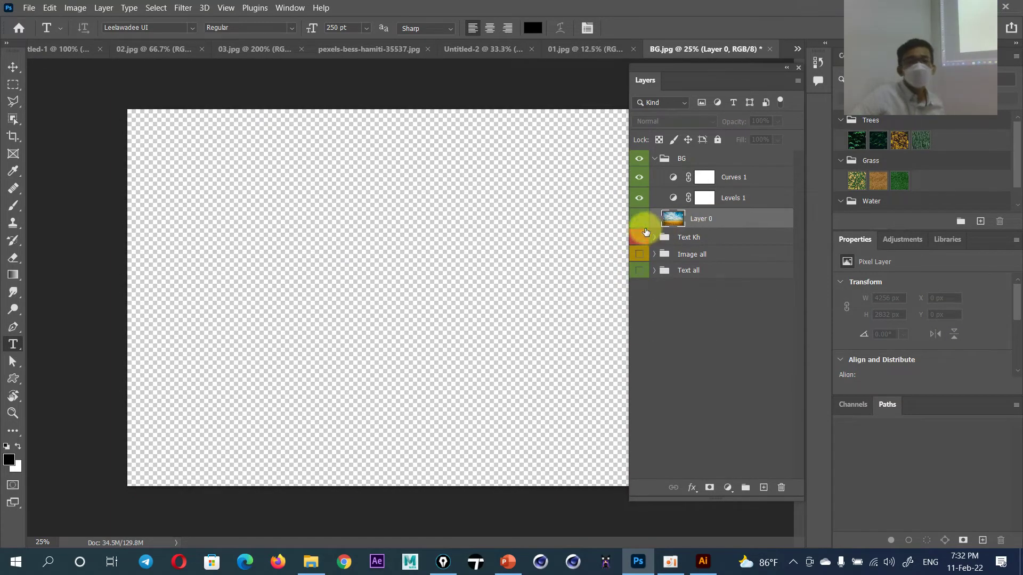
click(639, 219)
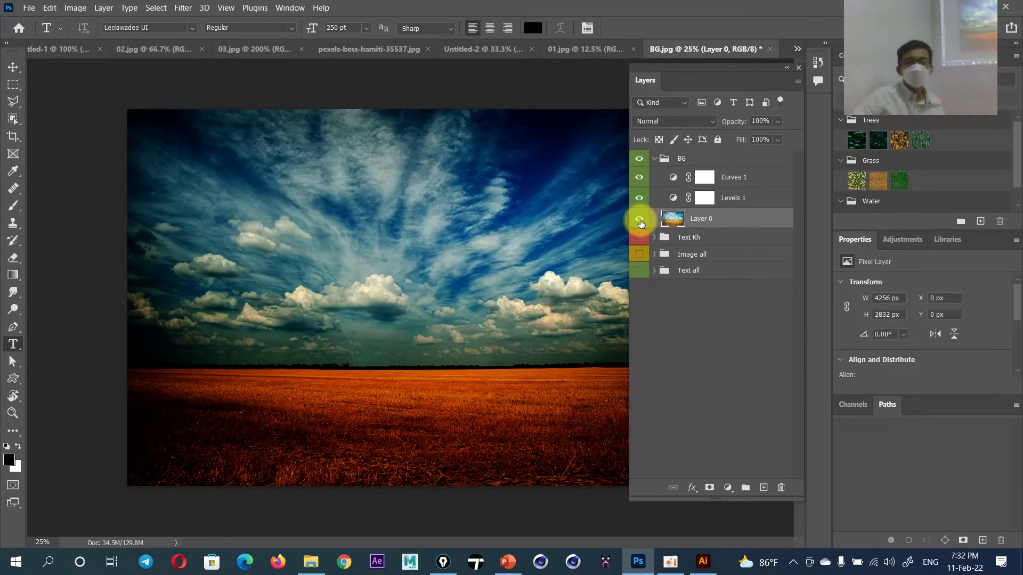
Hide Levels 1, toggle Curves 1 off and on, then switch to Untitled-1
click(637, 198)
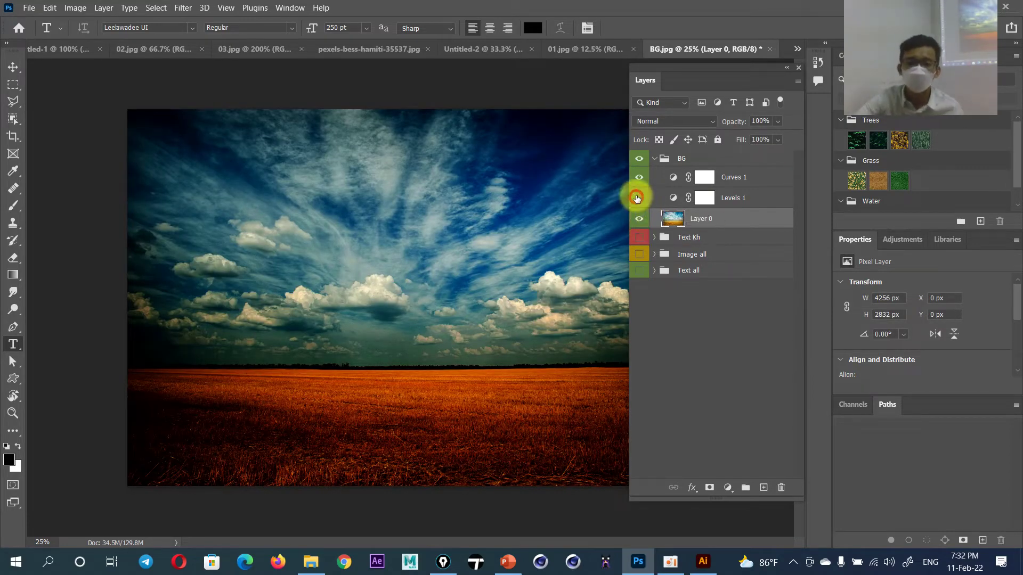
click(638, 178)
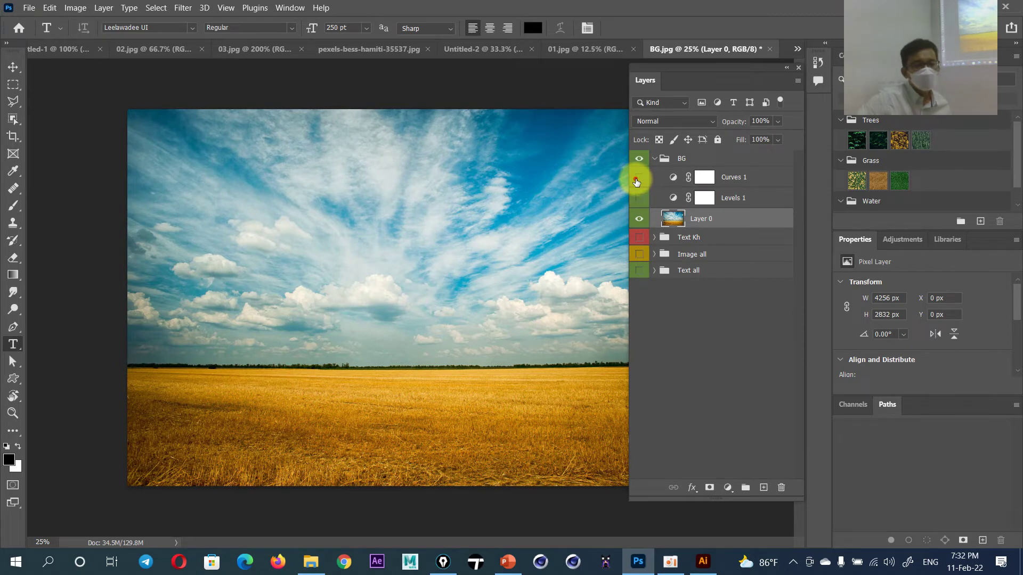
click(637, 178)
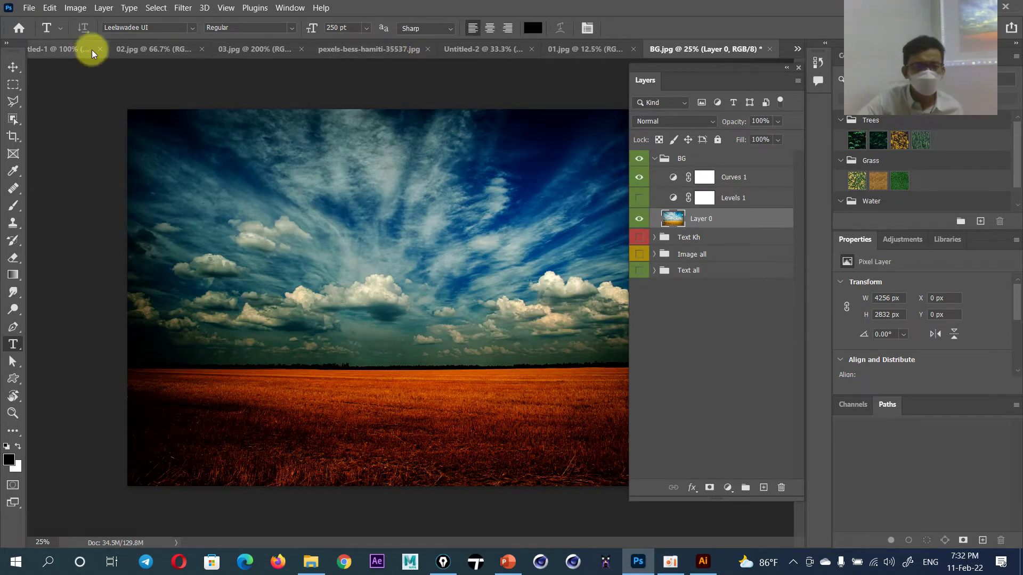
click(91, 51)
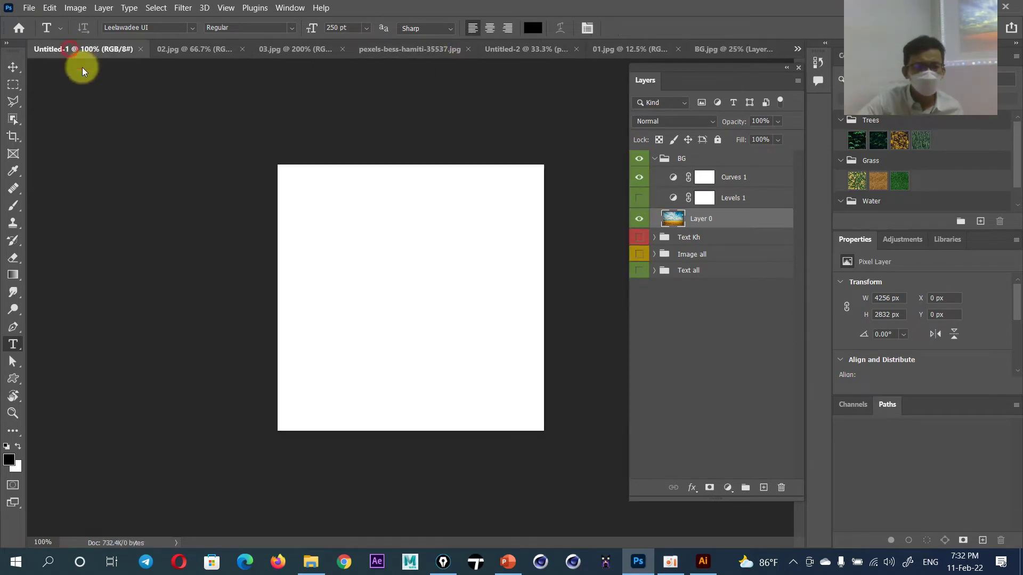
Close the Untitled-1, 02.jpg and 03.jpg documents, zooming out on the boy photo
click(140, 49)
click(87, 52)
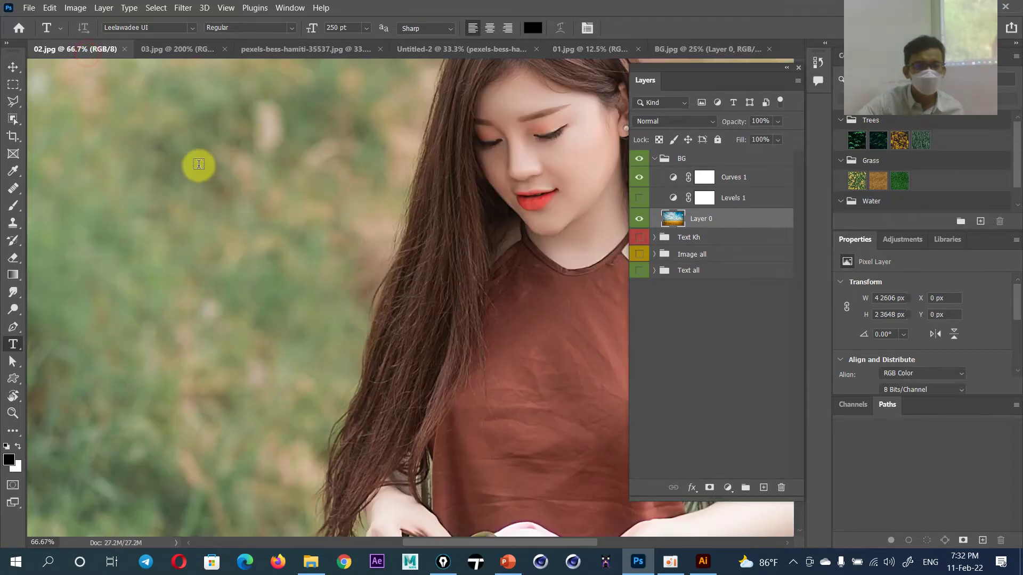
click(125, 49)
click(122, 49)
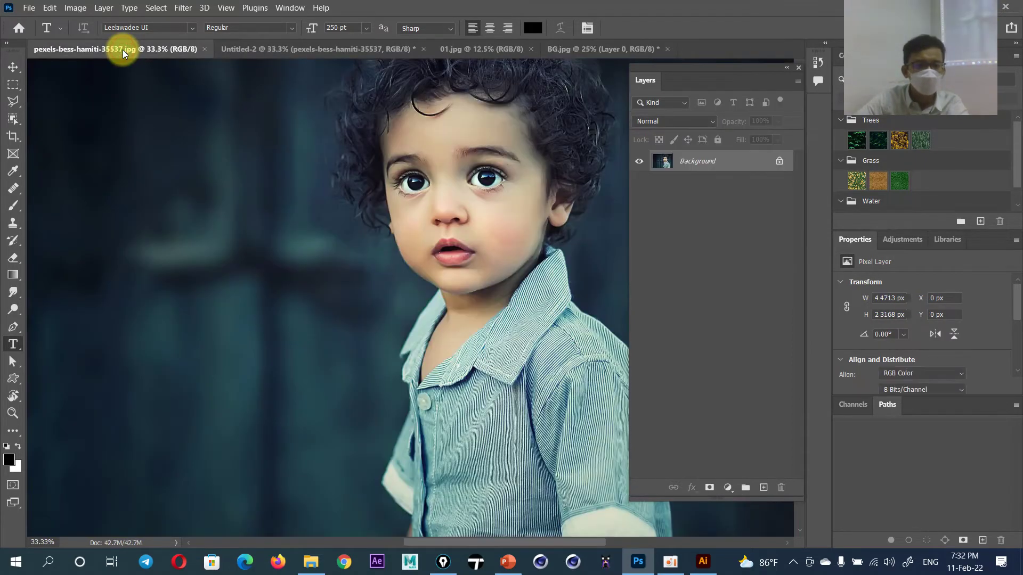
key(ctrl+minus)
key(ctrl+minus)
With the Move tool in BG.jpg, show Levels 1, Text Kh, Image all and Text all, hide BG, and go to PowerPoint
click(13, 66)
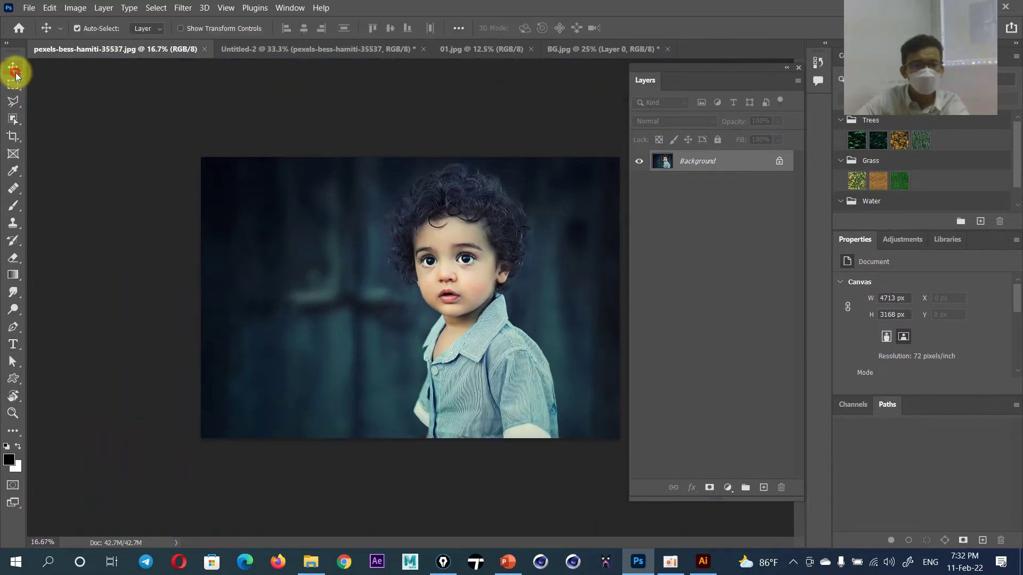
click(577, 56)
click(638, 197)
click(639, 238)
click(639, 270)
click(639, 158)
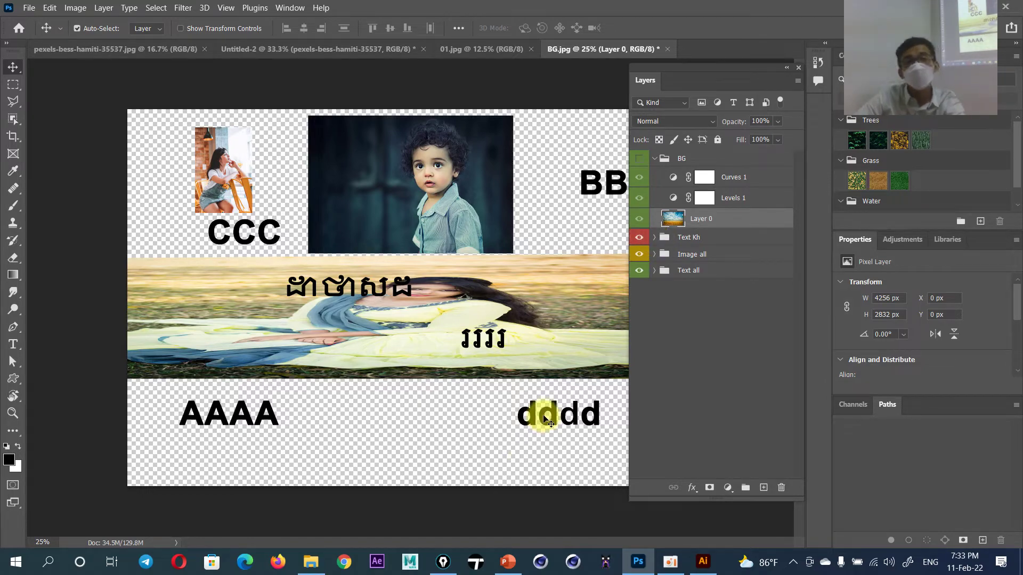
click(503, 561)
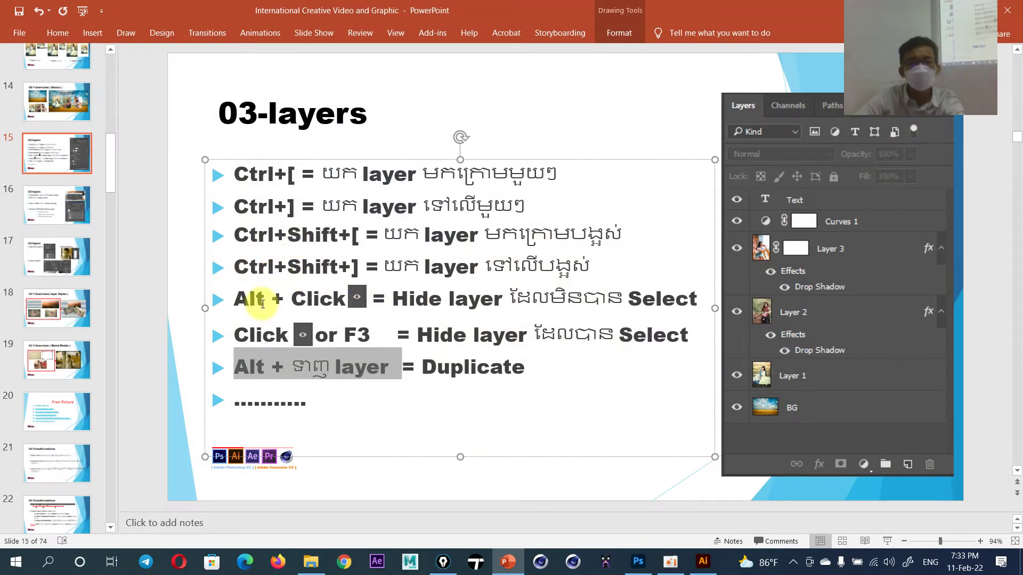
Highlight slide 15's Alt+Click hide-other-layers line, then hide the Text Kh group in Photoshop
drag(236, 298, 365, 305)
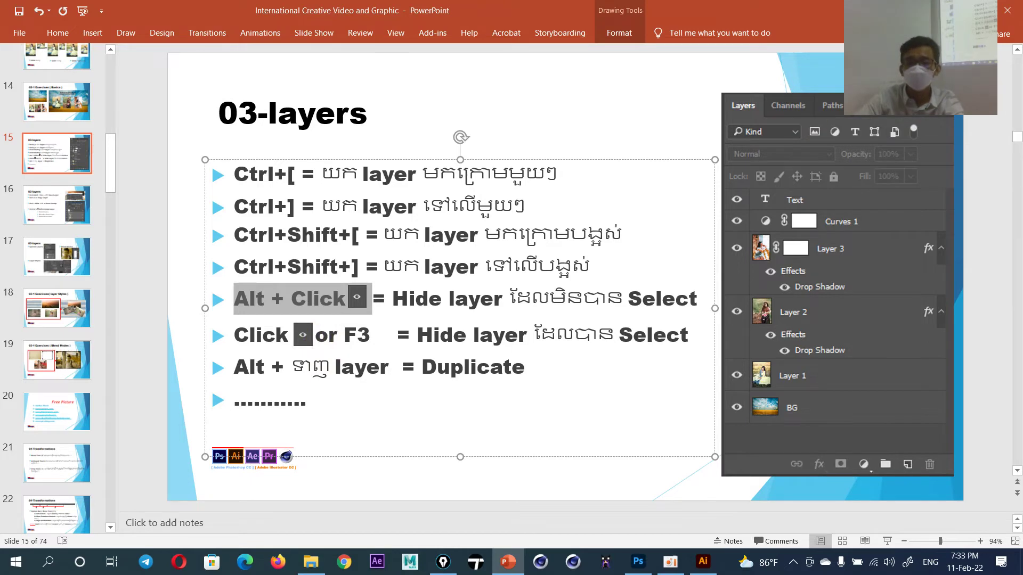
key(alt+Tab)
click(639, 242)
Toggle the Text Kh, Image all and Text all groups' visibility on and off repeatedly
click(639, 243)
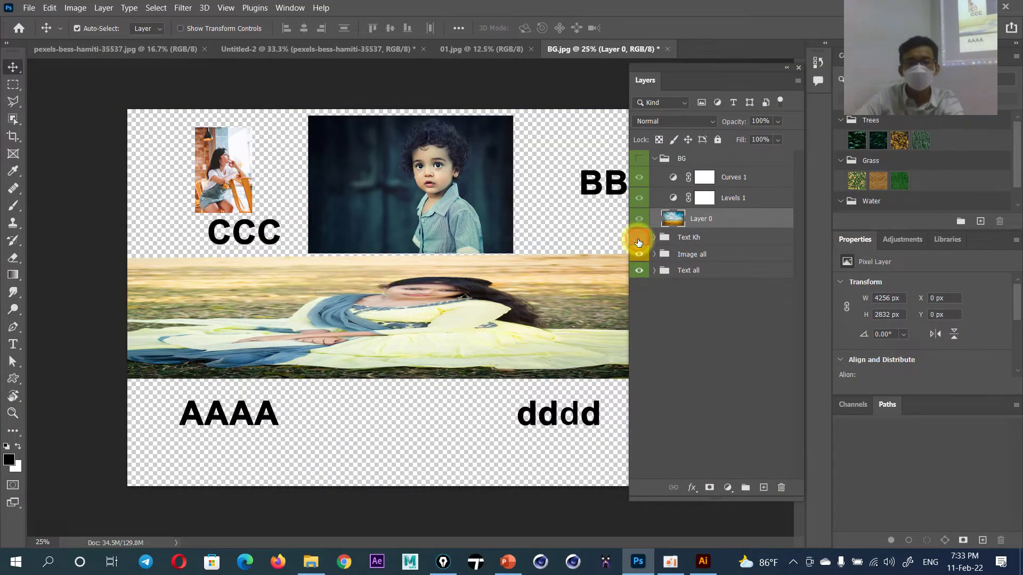
click(639, 255)
click(639, 254)
click(1008, 503)
click(640, 271)
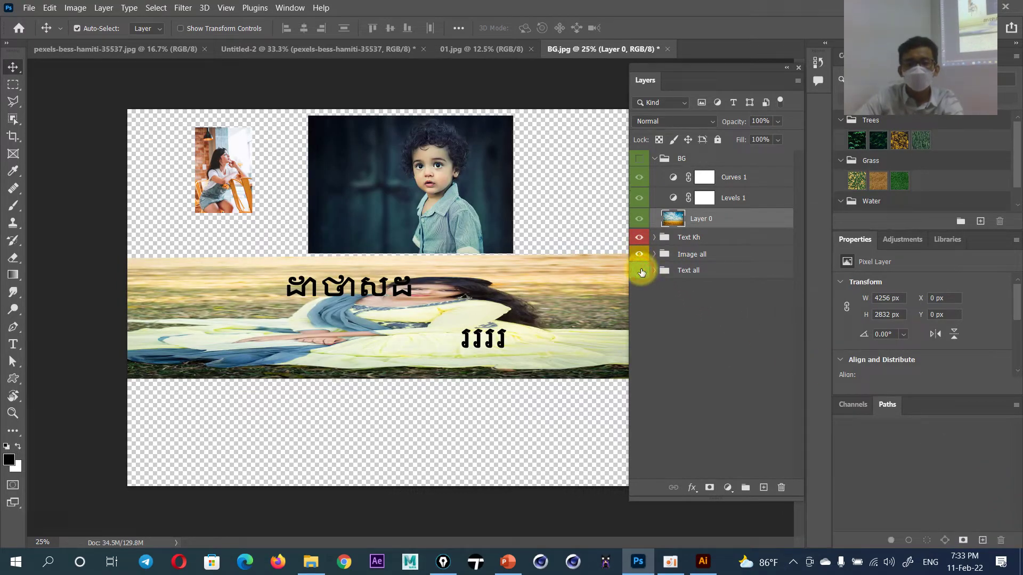
click(640, 271)
click(640, 270)
click(639, 271)
click(640, 270)
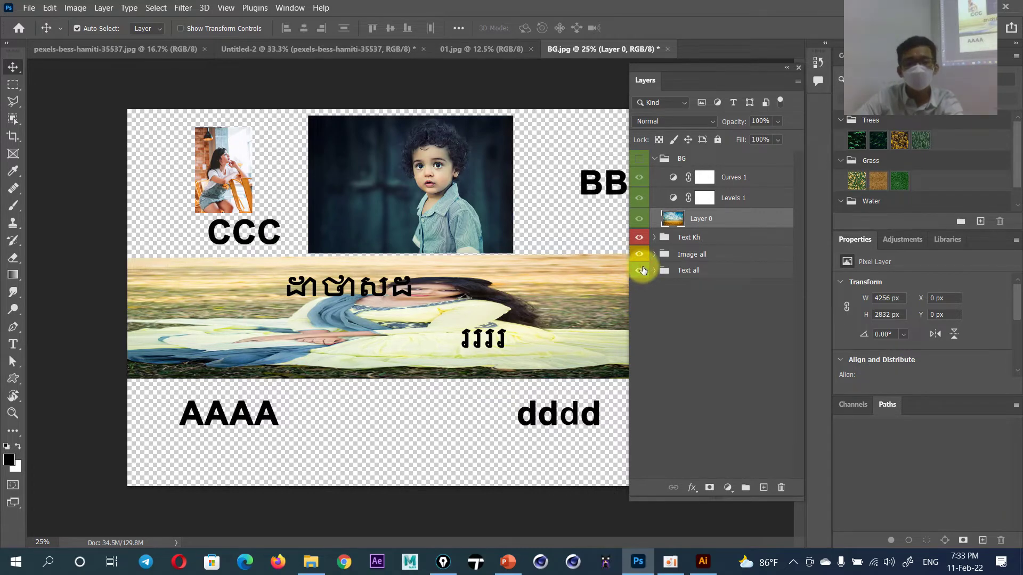
alt+click(640, 271)
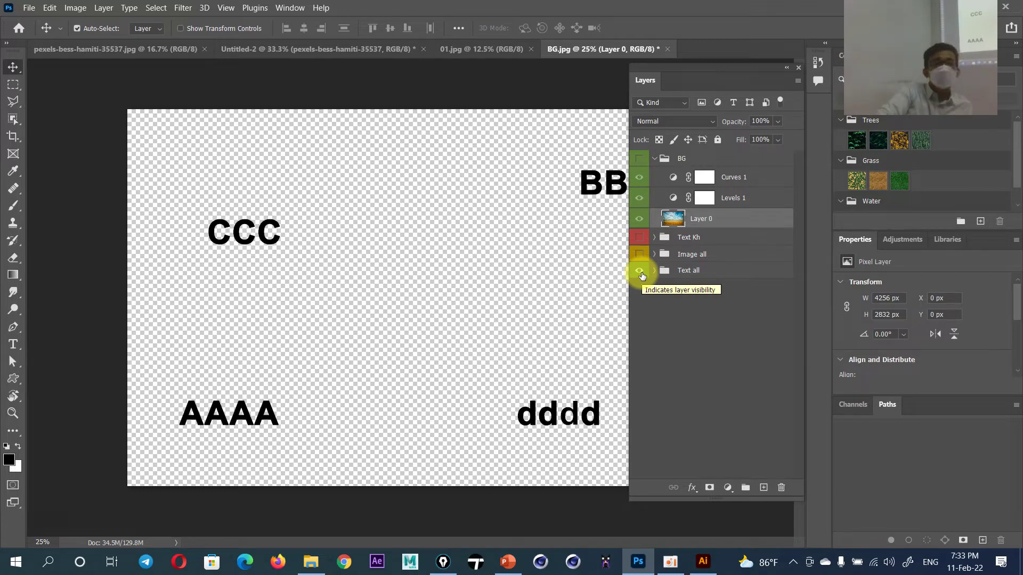
Restore Text Kh and Image all, briefly show then re-hide BG, and expand Image all to select pexels-bess-hamiti-35537
click(642, 275)
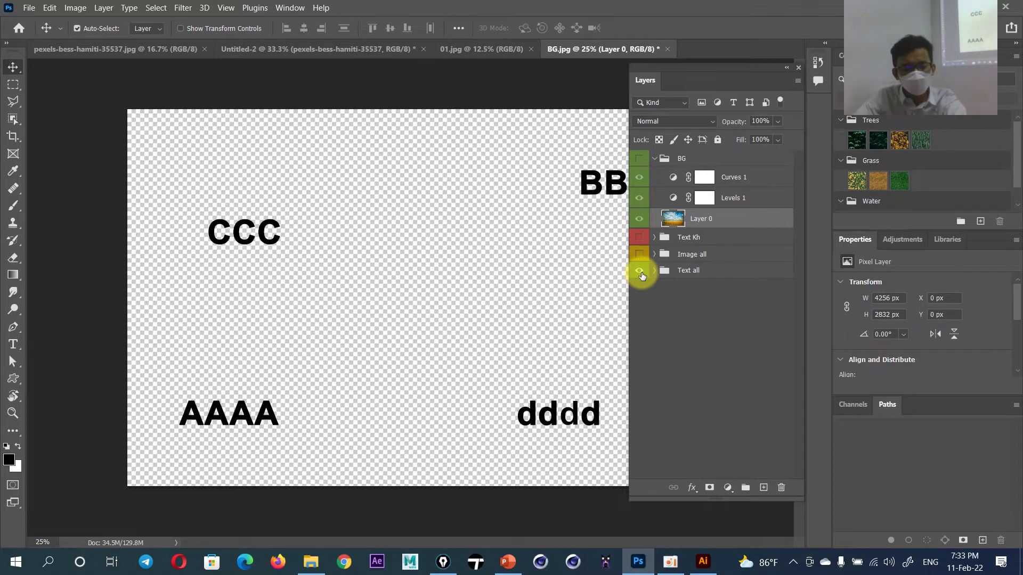
alt+click(642, 276)
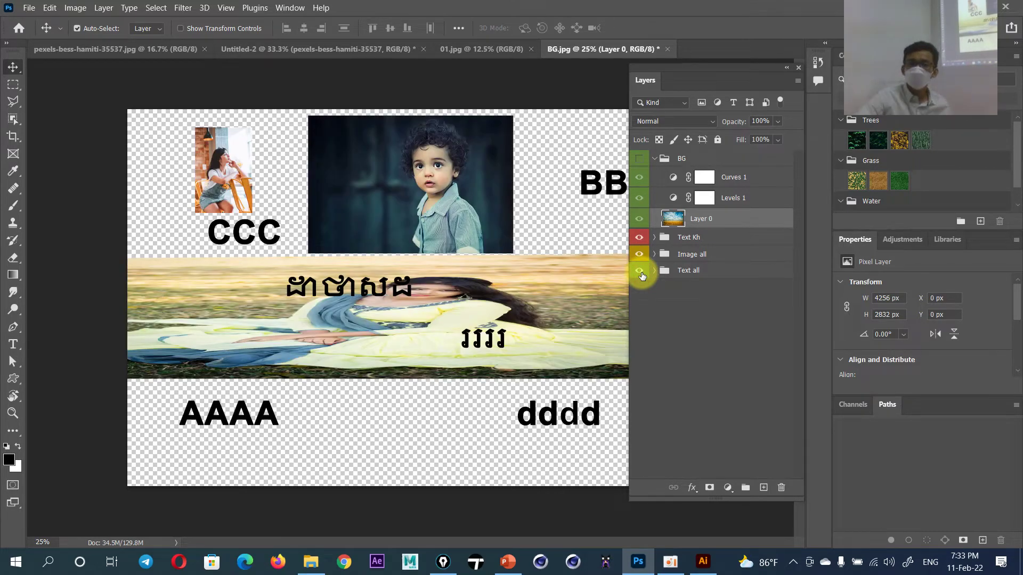
click(641, 159)
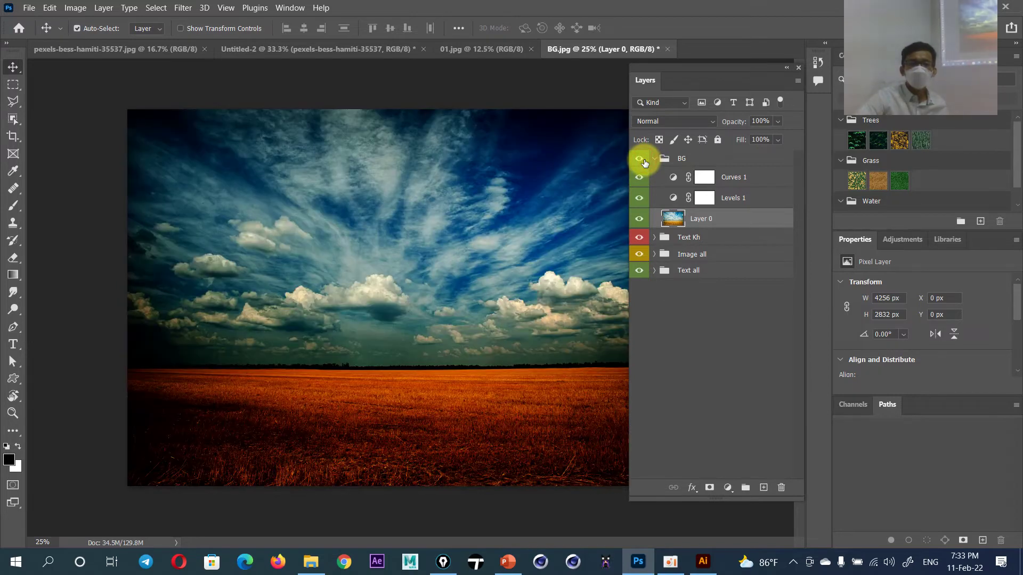
click(641, 159)
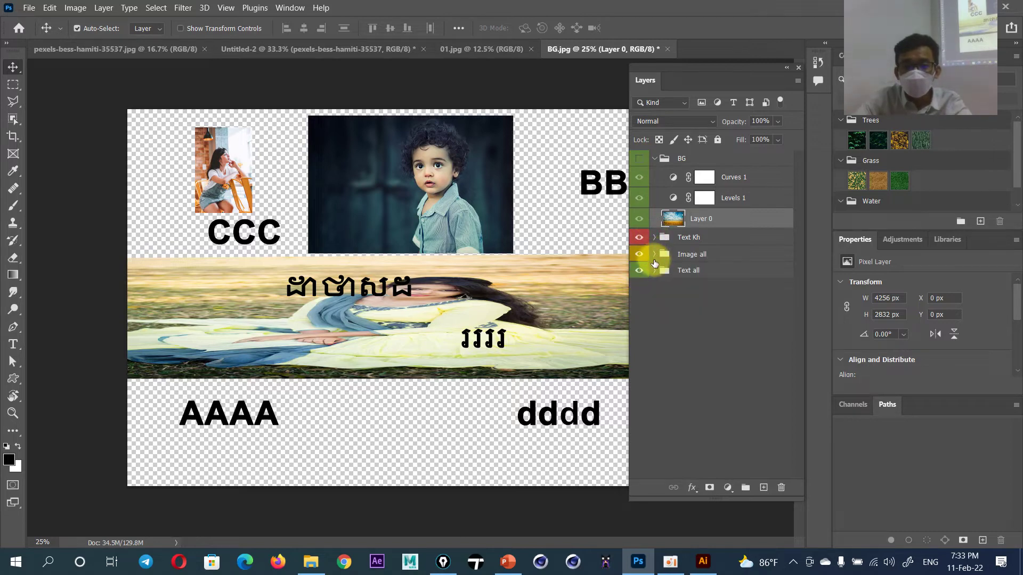
click(655, 256)
click(676, 293)
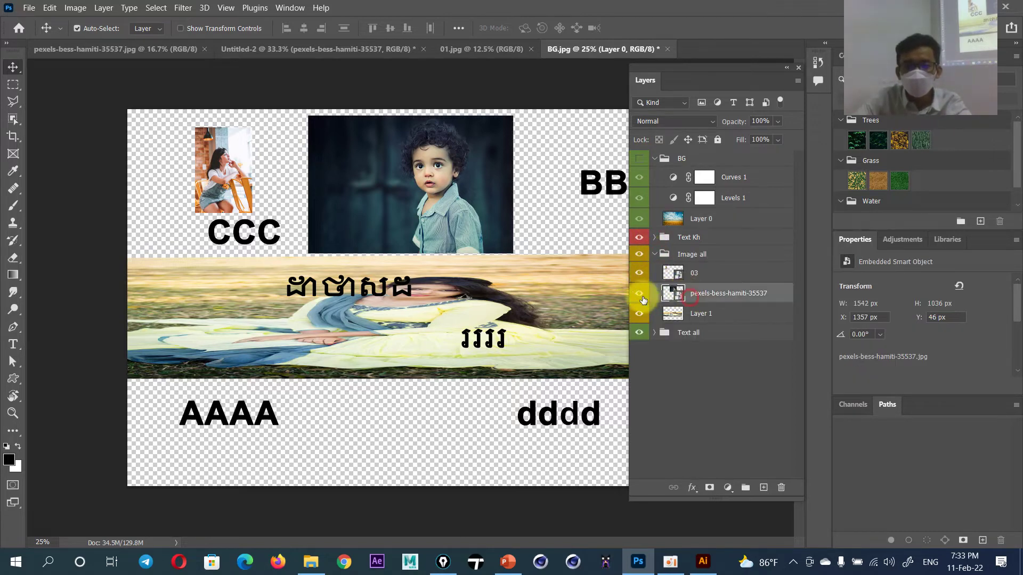
Alt+click the pexels-bess-hamiti-35537 eye so only the boy photo stays visible
alt+click(639, 293)
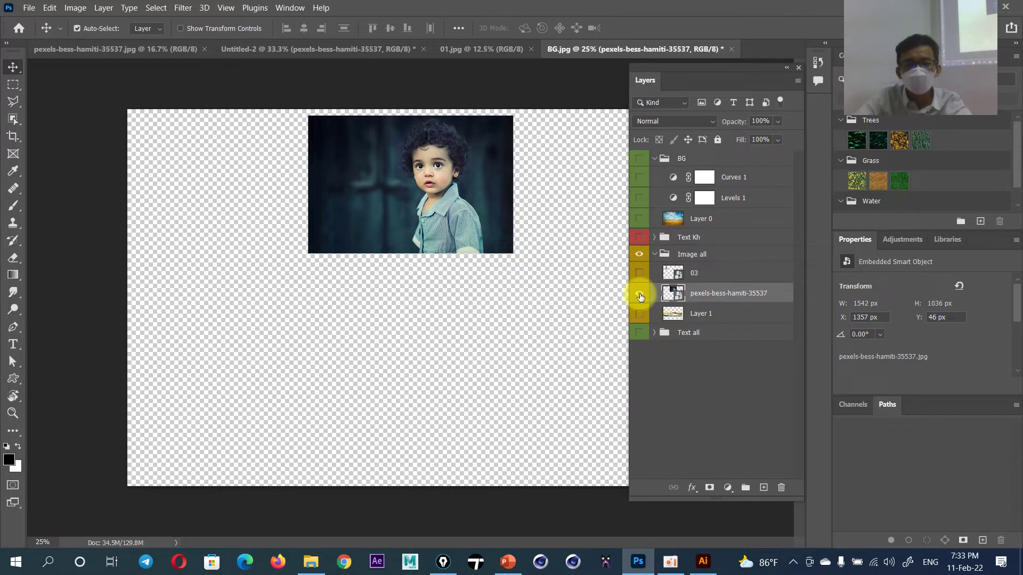
alt+click(640, 294)
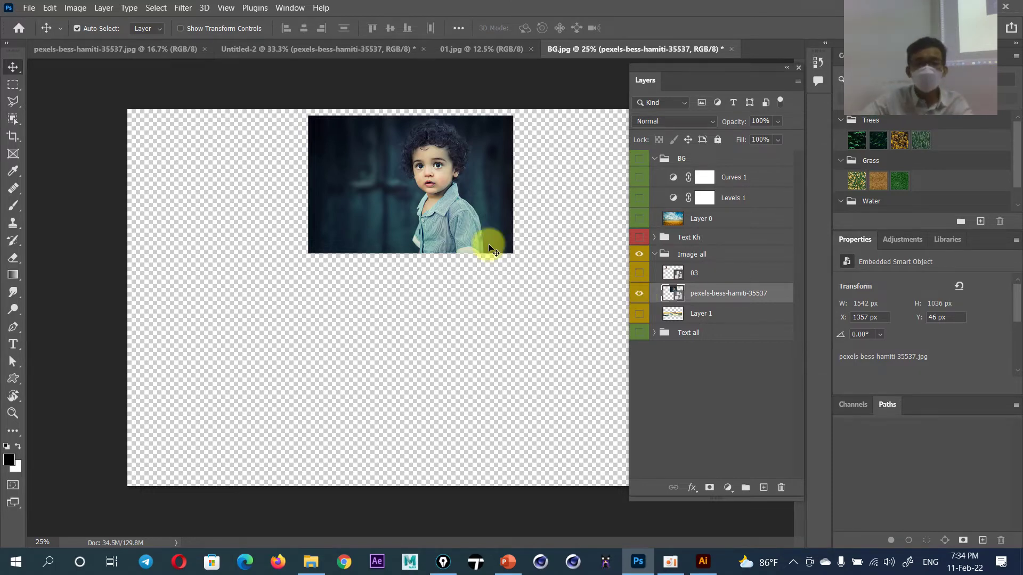
scroll(421, 196, up, 3)
scroll(435, 215, down, 2)
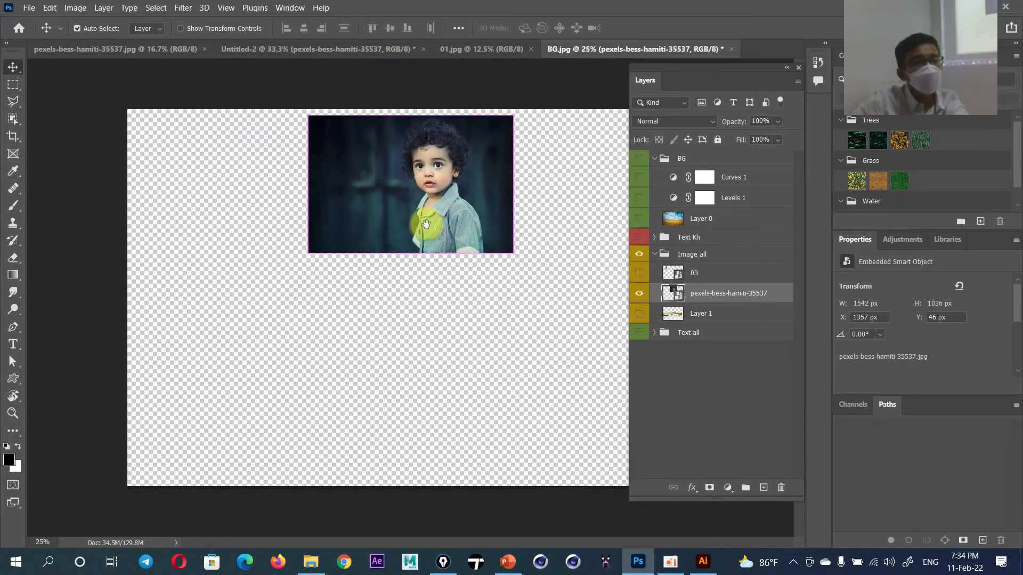
scroll(465, 194, up, 1)
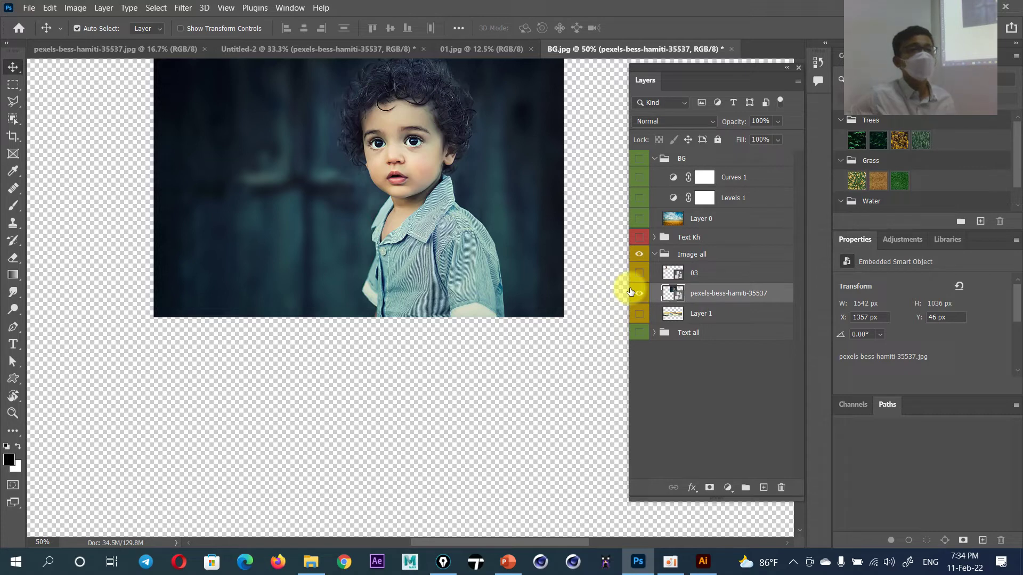
Make layer 03 visible alongside the boy photo and collapse the BG group
click(639, 274)
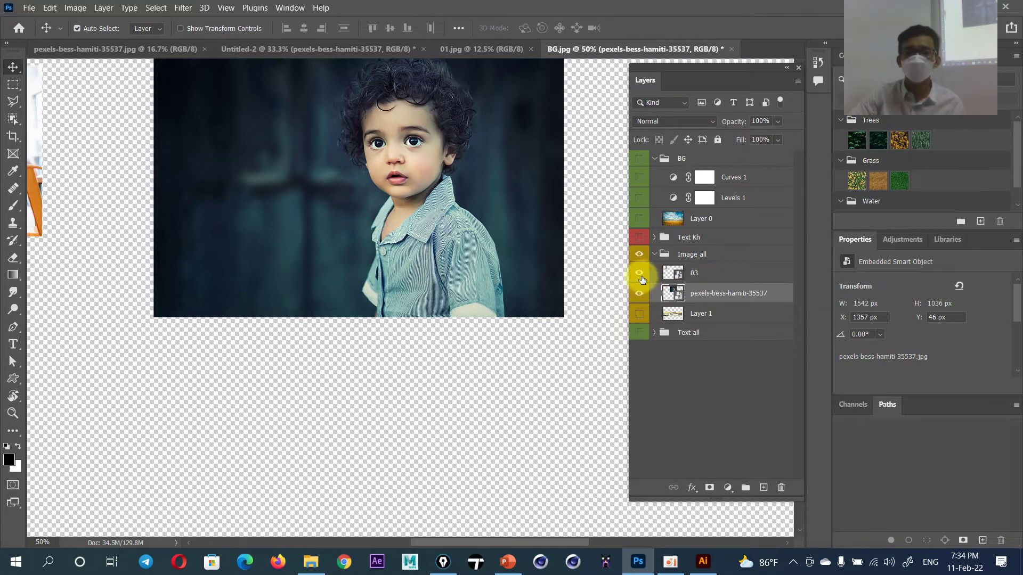
click(641, 275)
click(640, 276)
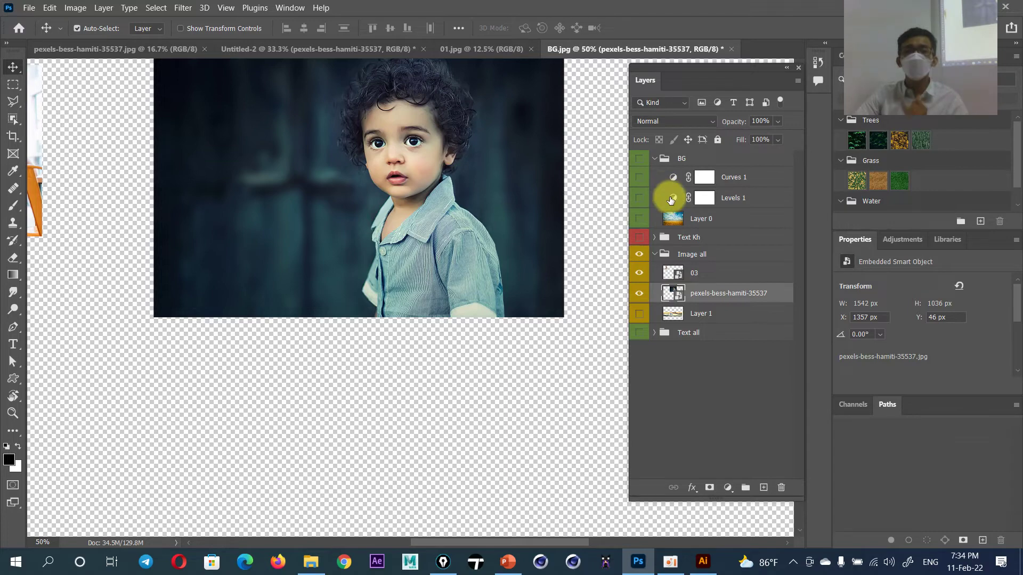
click(655, 159)
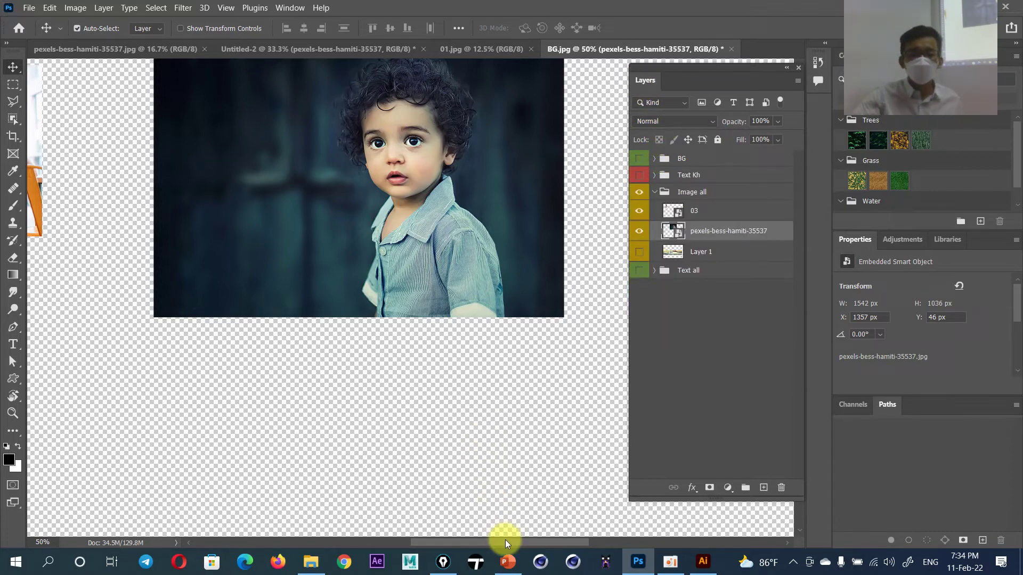
click(508, 561)
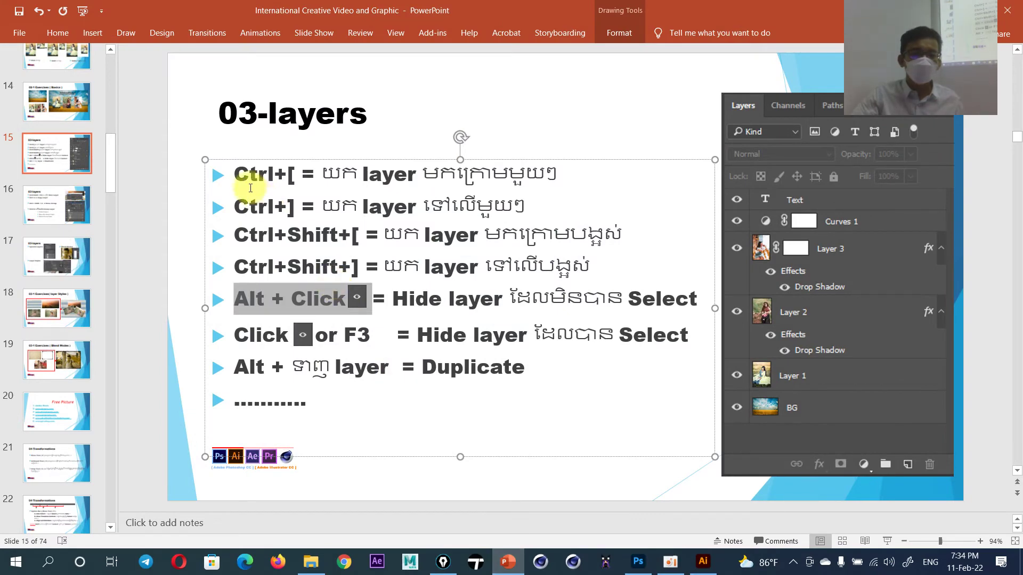
Highlight the Ctrl+[ shortcut on slide 15's first line, then return to Photoshop
drag(235, 174, 297, 182)
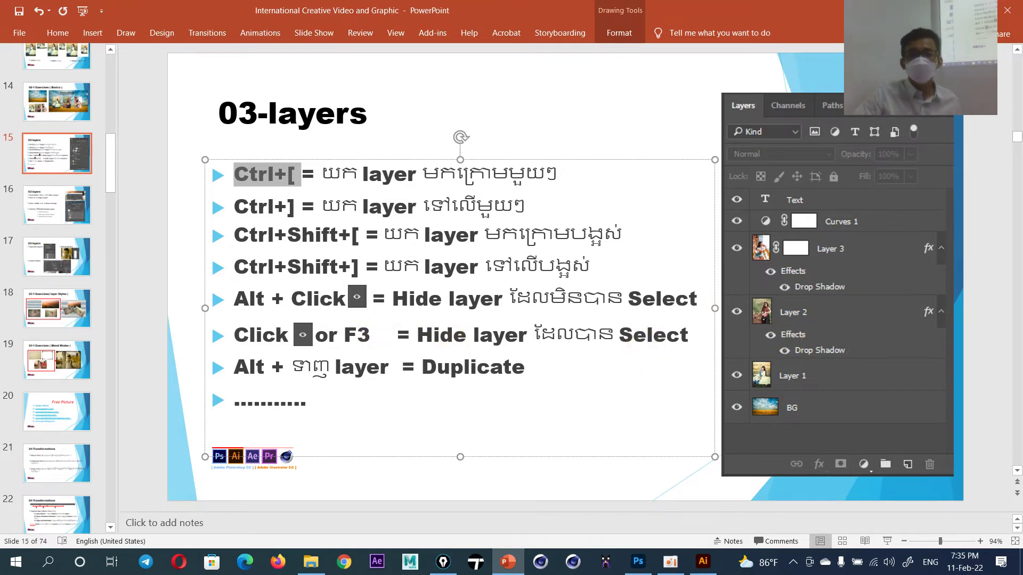
key(alt+Tab)
click(639, 231)
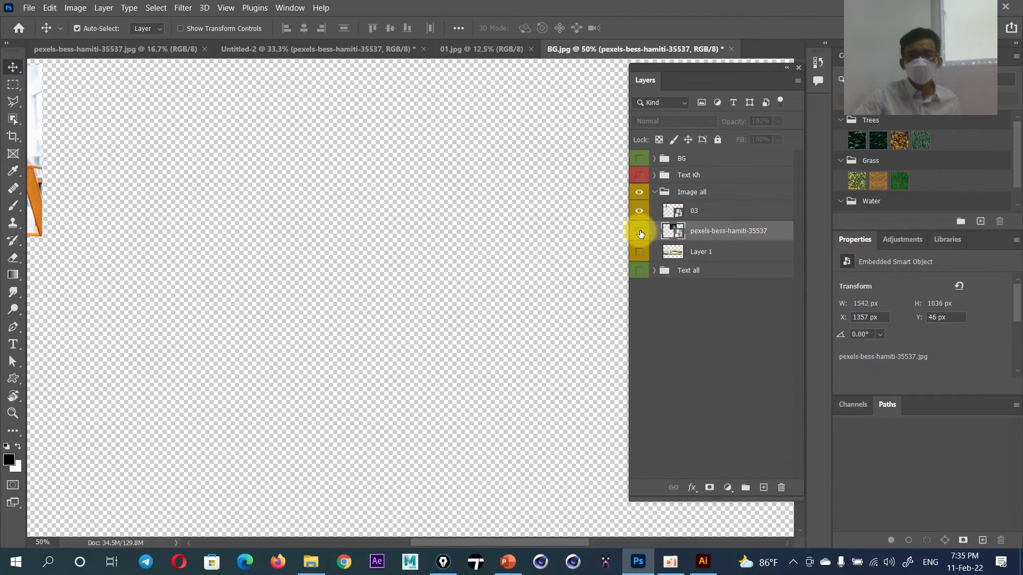
click(639, 230)
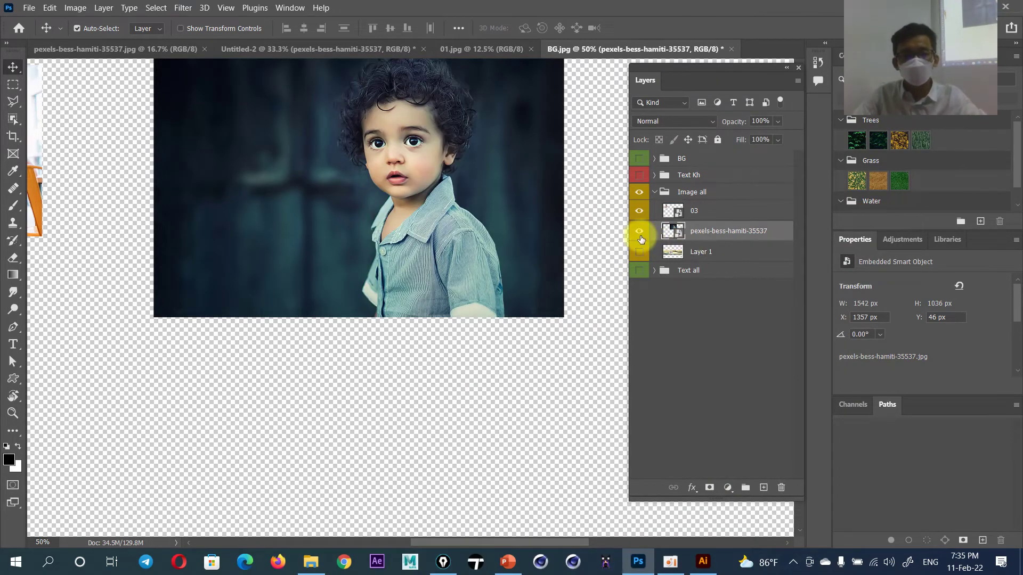
click(639, 232)
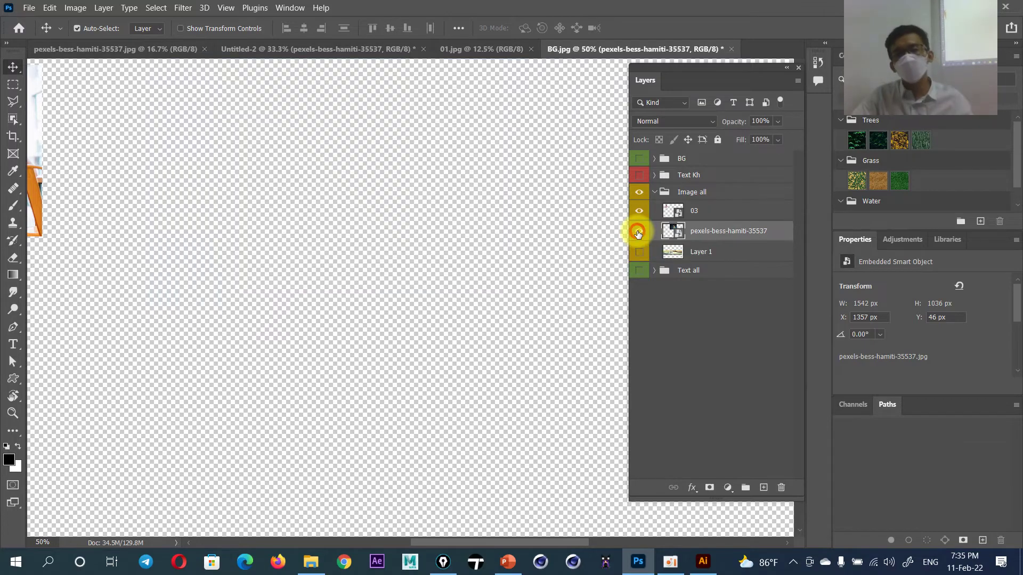
click(638, 232)
click(639, 232)
click(639, 232)
click(638, 233)
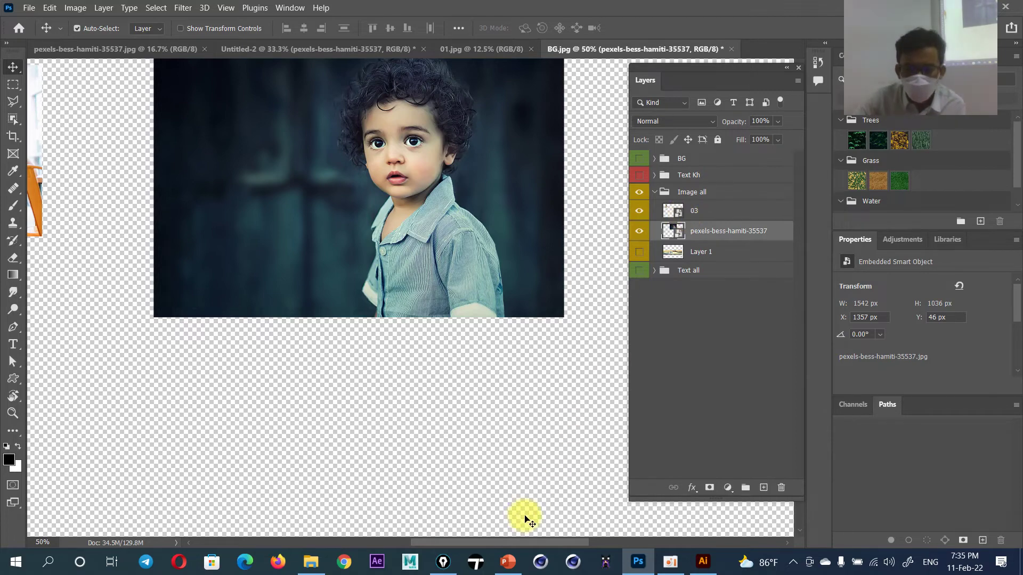
click(505, 563)
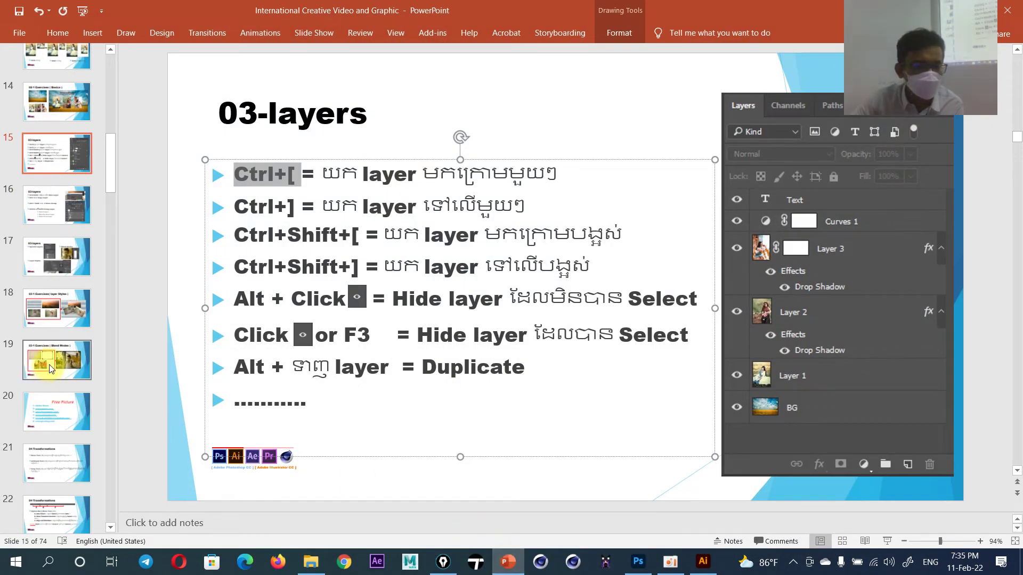
Go to slide 17, the overview of Special Layers, Blend Modes and Layer Styles
click(53, 270)
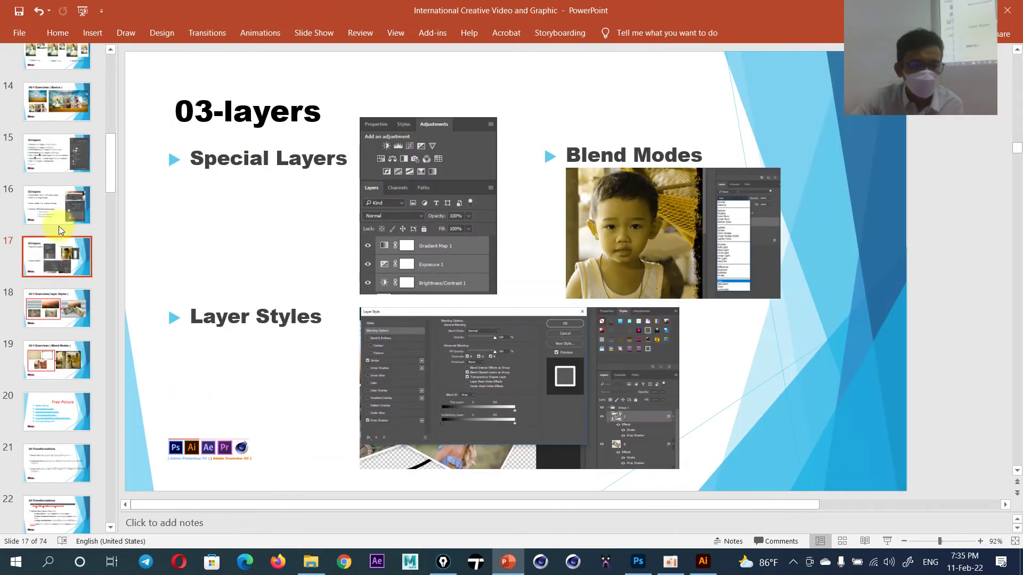
click(63, 218)
click(69, 260)
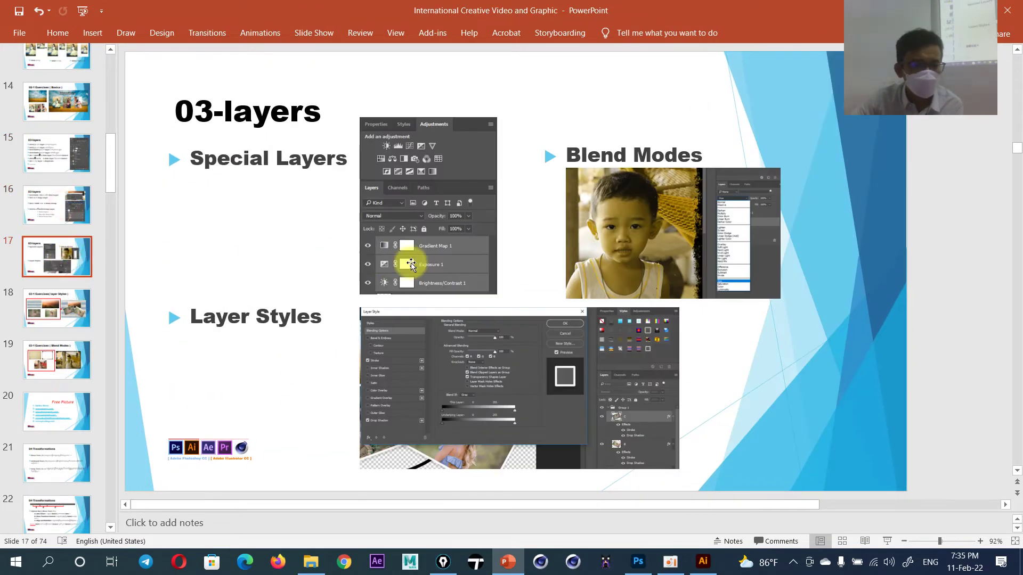
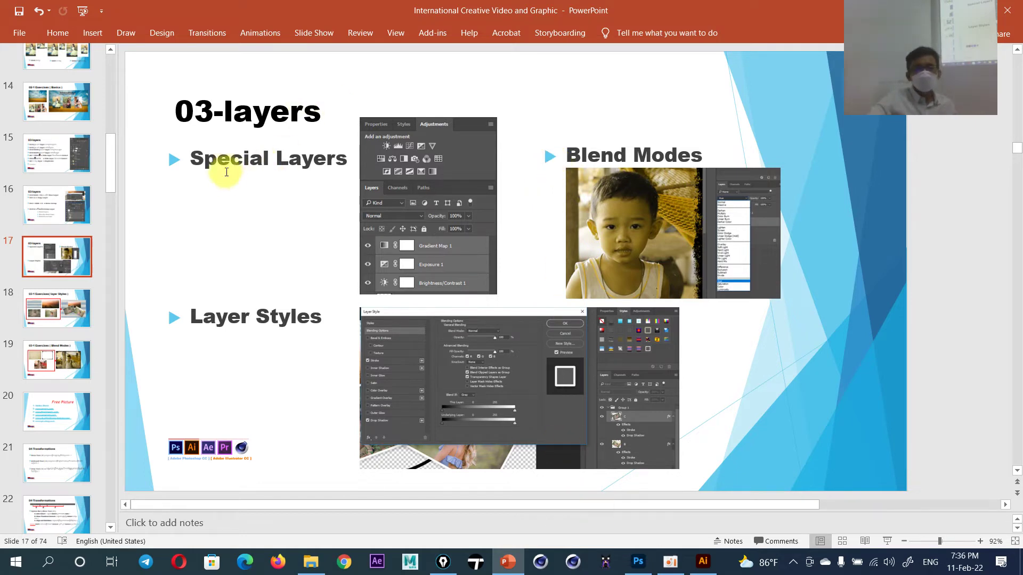
Switch from the PowerPoint lesson slide to the Photoshop BG.jpg portrait document
click(637, 560)
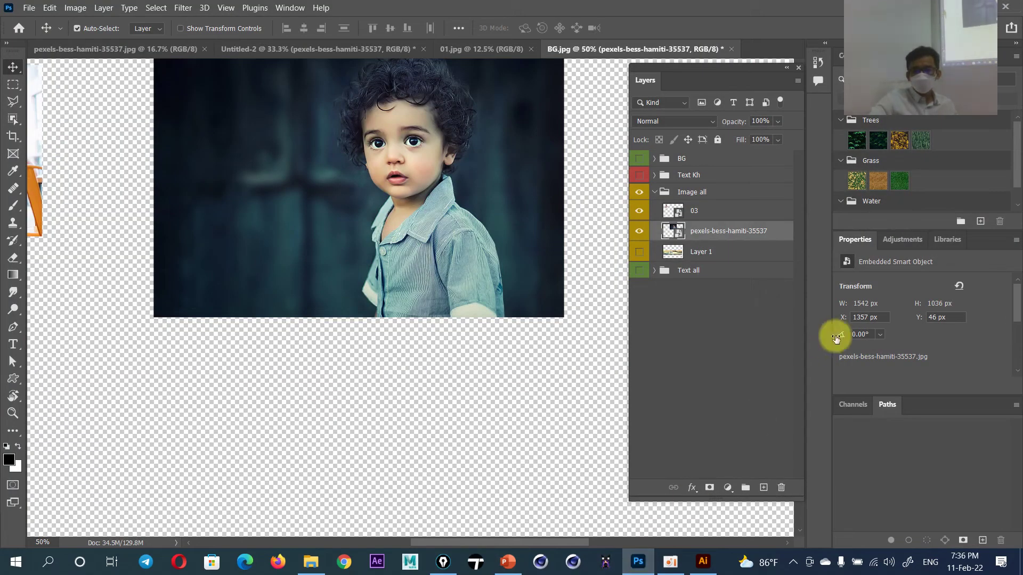
Browse the adjustment and layer style lists, then add a white layer mask to the pexels portrait layer
click(903, 239)
click(75, 7)
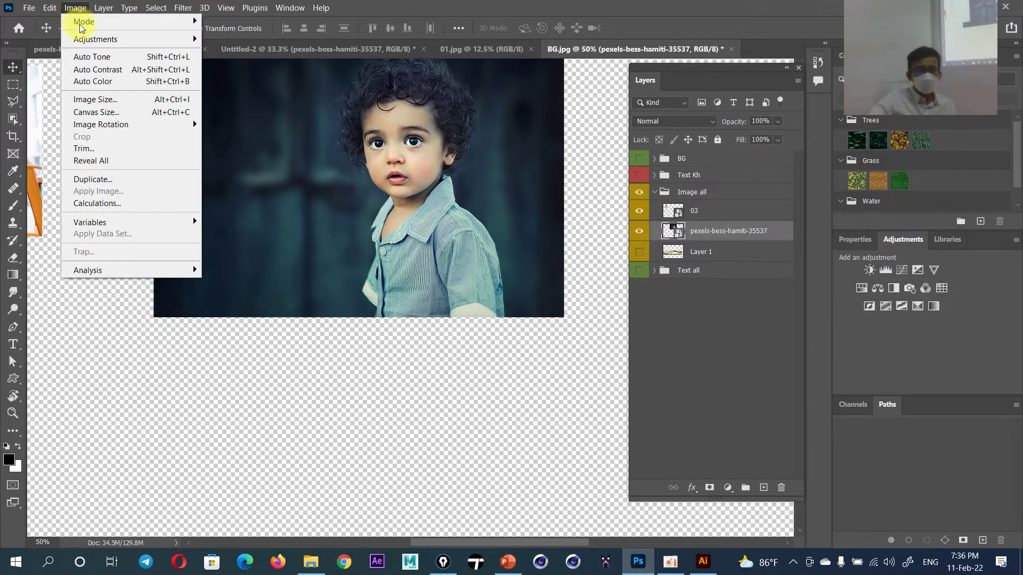
mouse_move(94, 39)
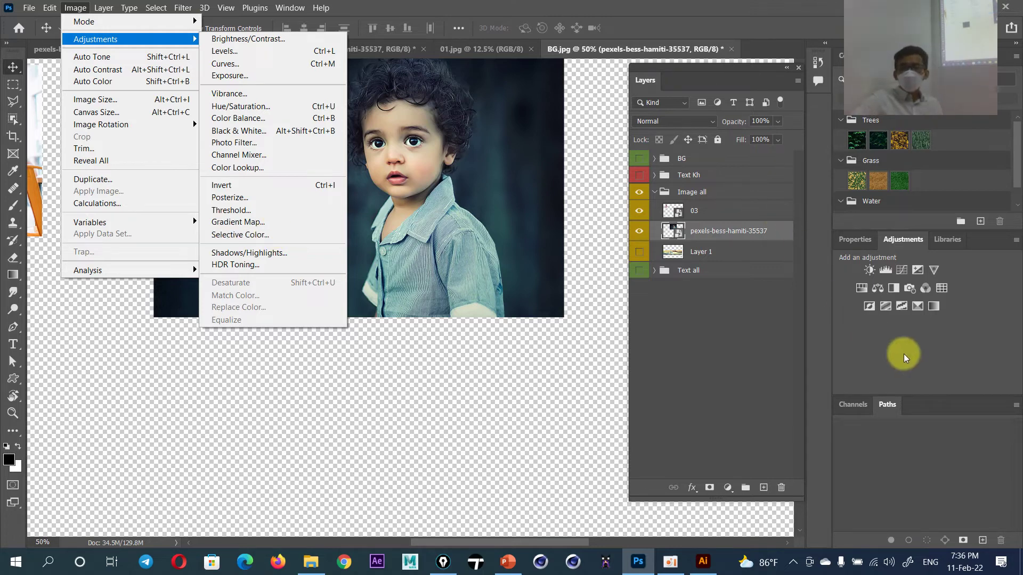
click(924, 341)
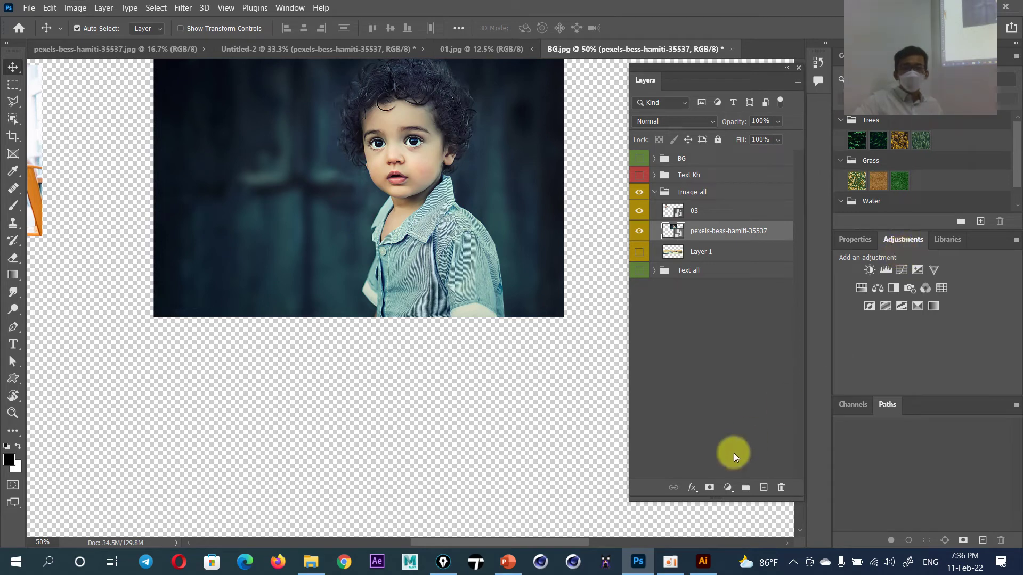
click(692, 488)
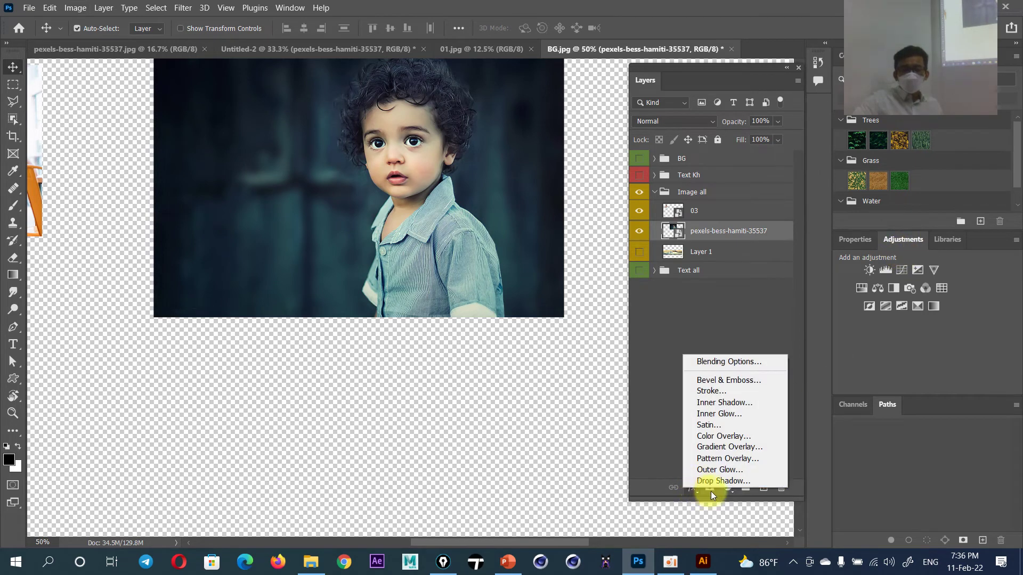
click(666, 421)
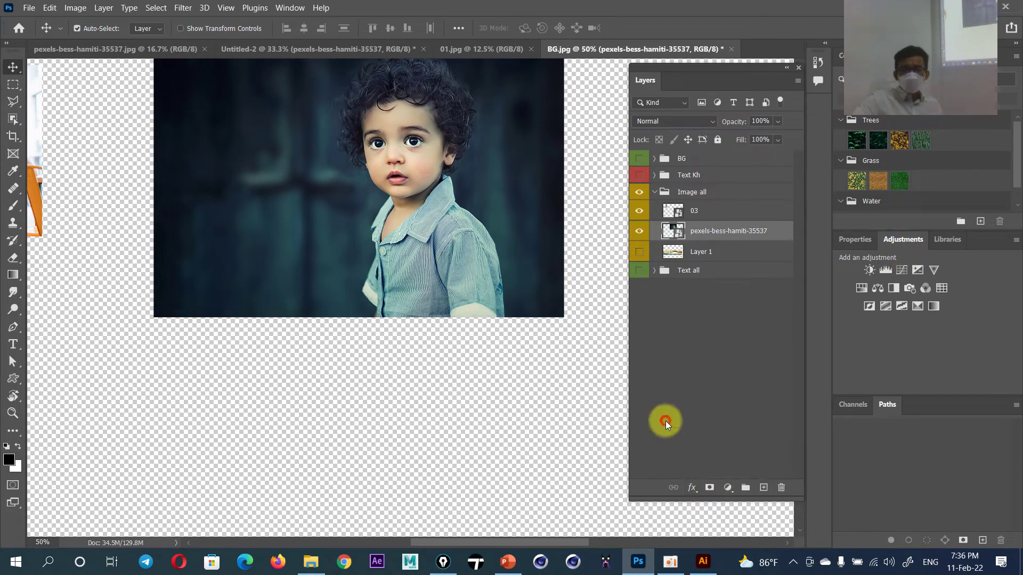
click(709, 488)
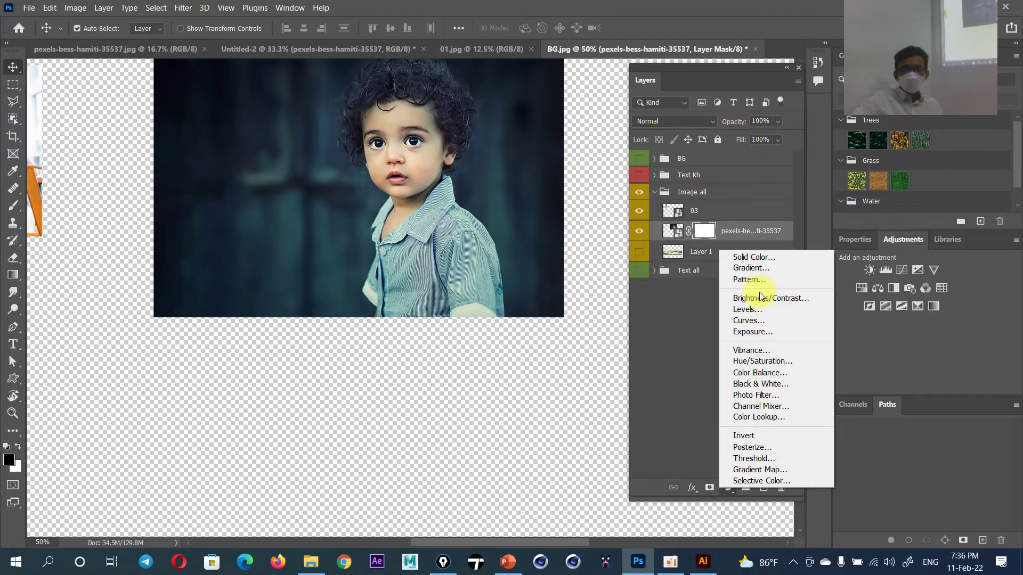
Review the Image Adjustments commands, then add a Levels 2 adjustment layer above the portrait
click(890, 433)
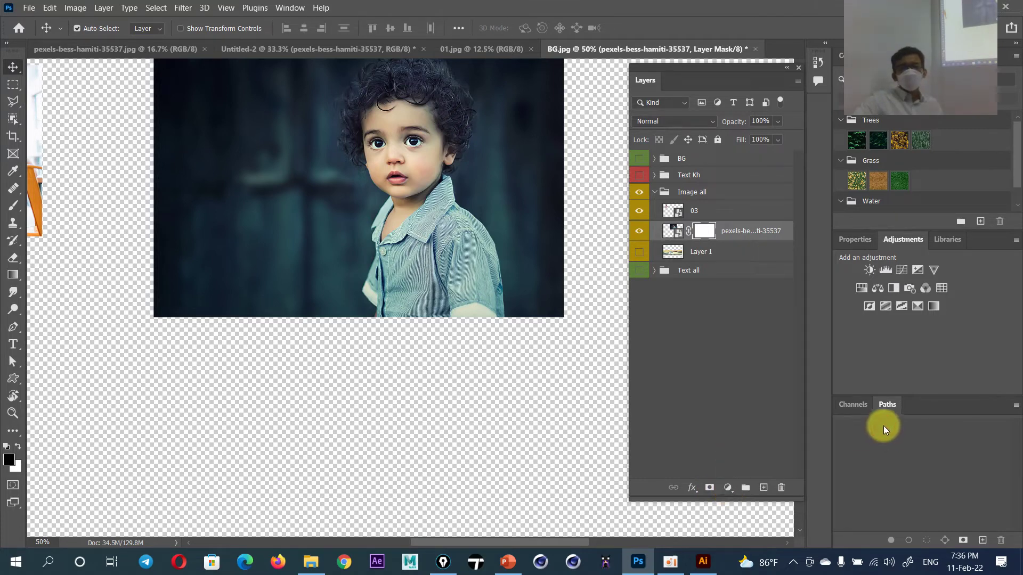
click(76, 8)
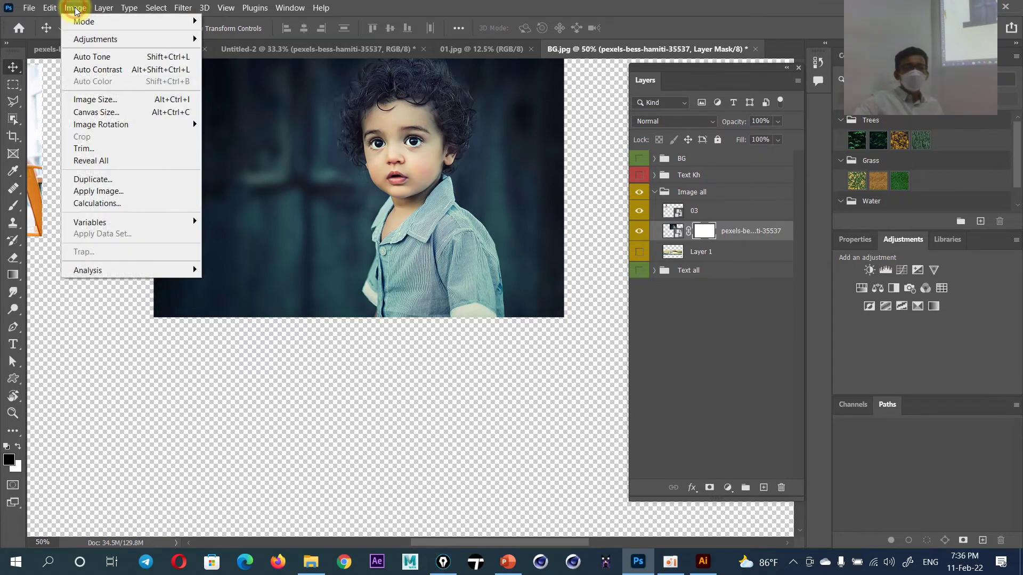
click(348, 50)
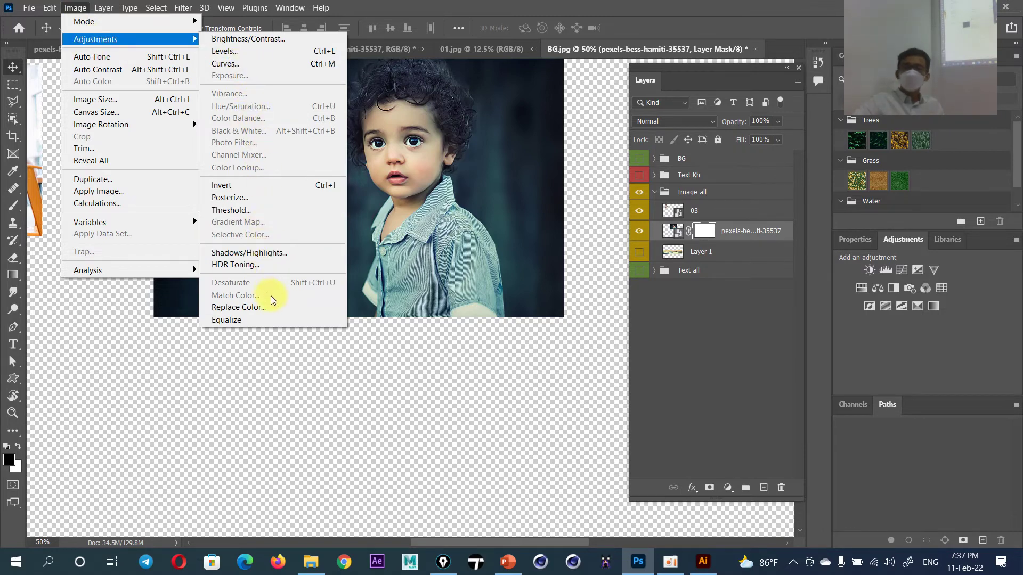
click(856, 337)
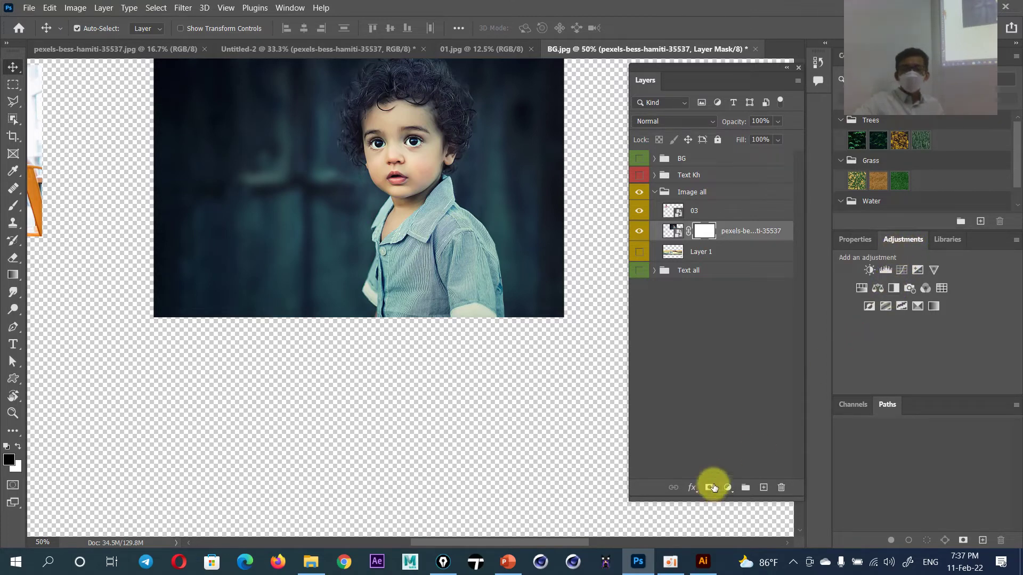
click(728, 489)
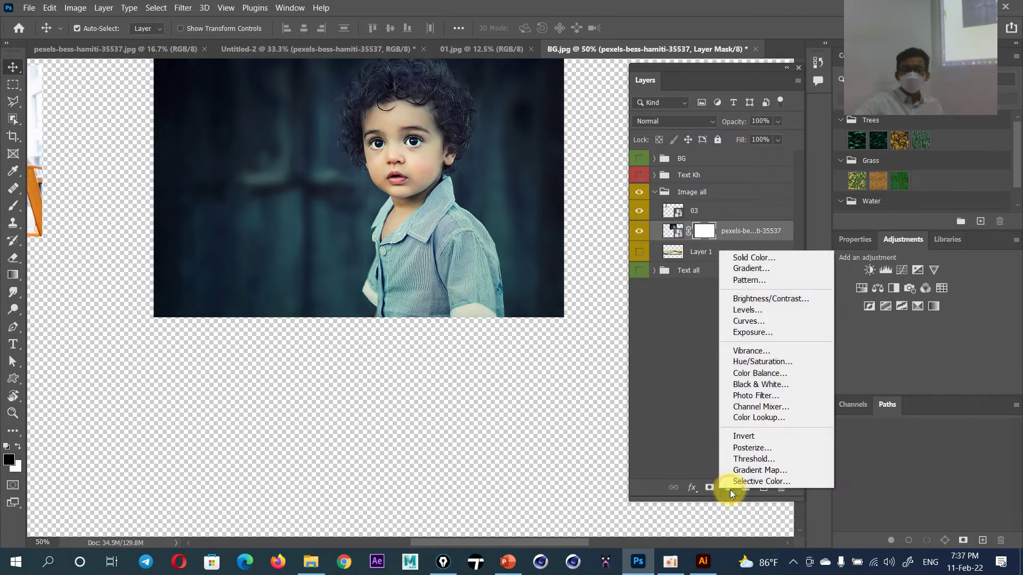
click(766, 310)
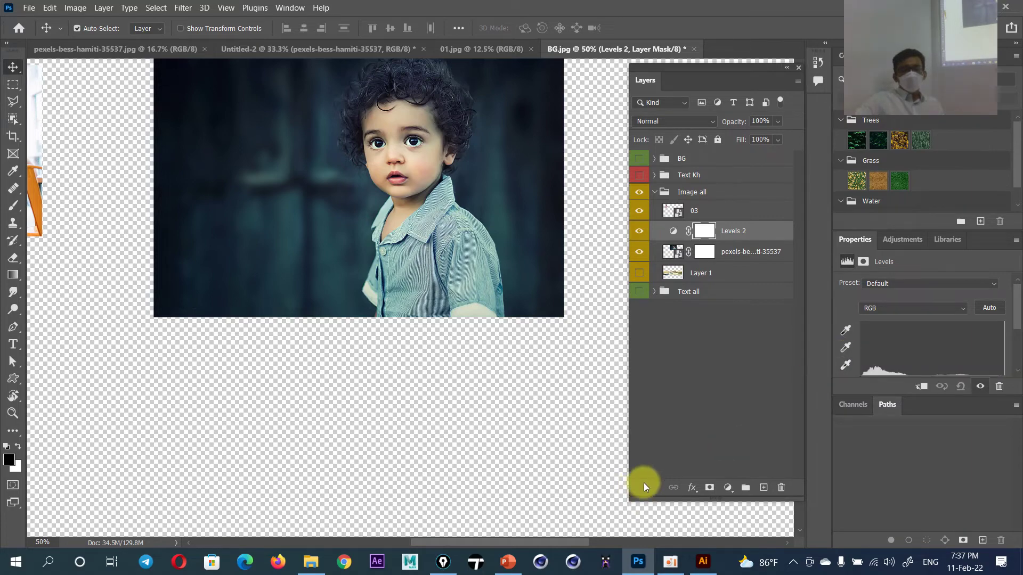
click(508, 561)
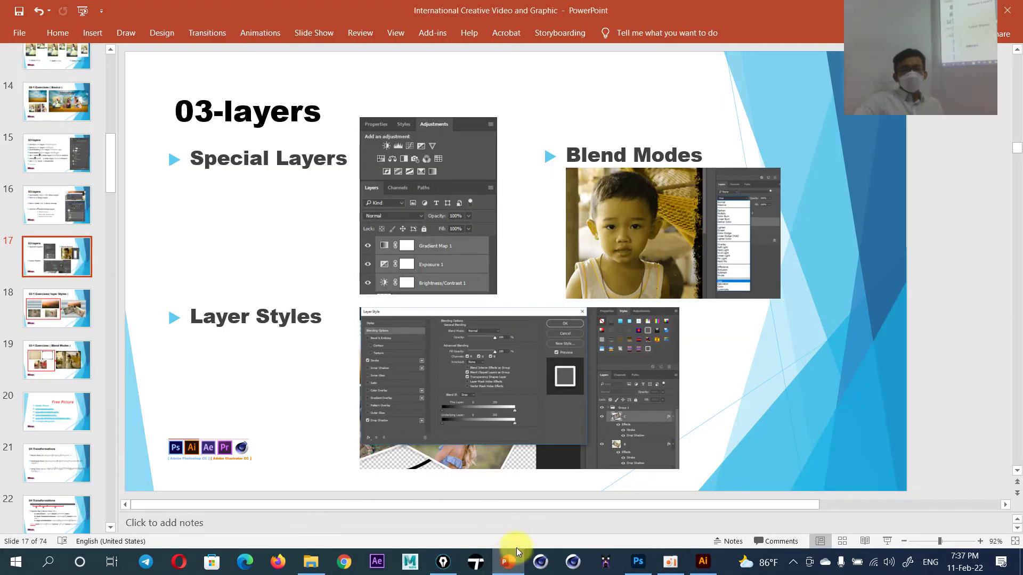
drag(235, 316, 343, 334)
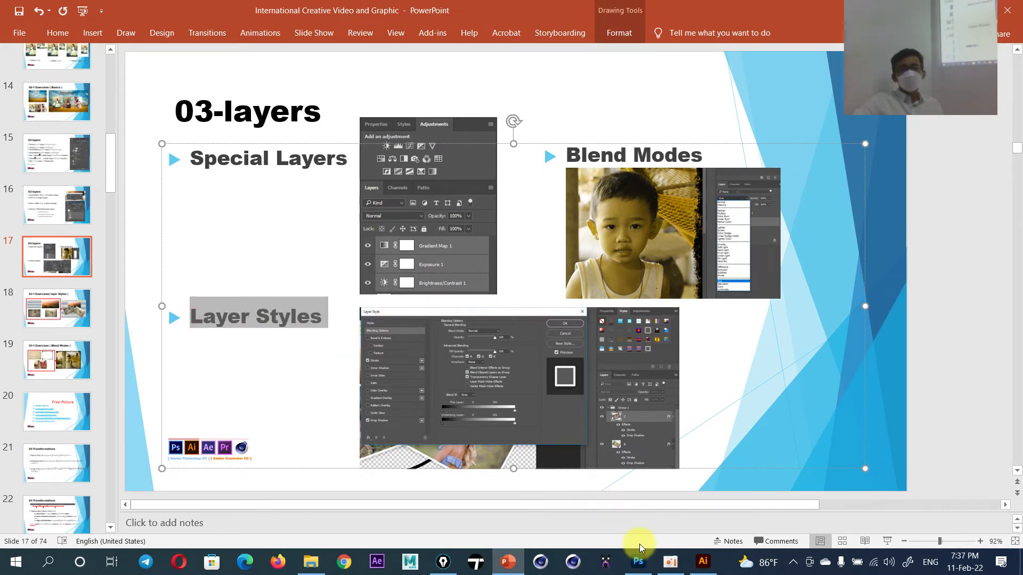
click(637, 561)
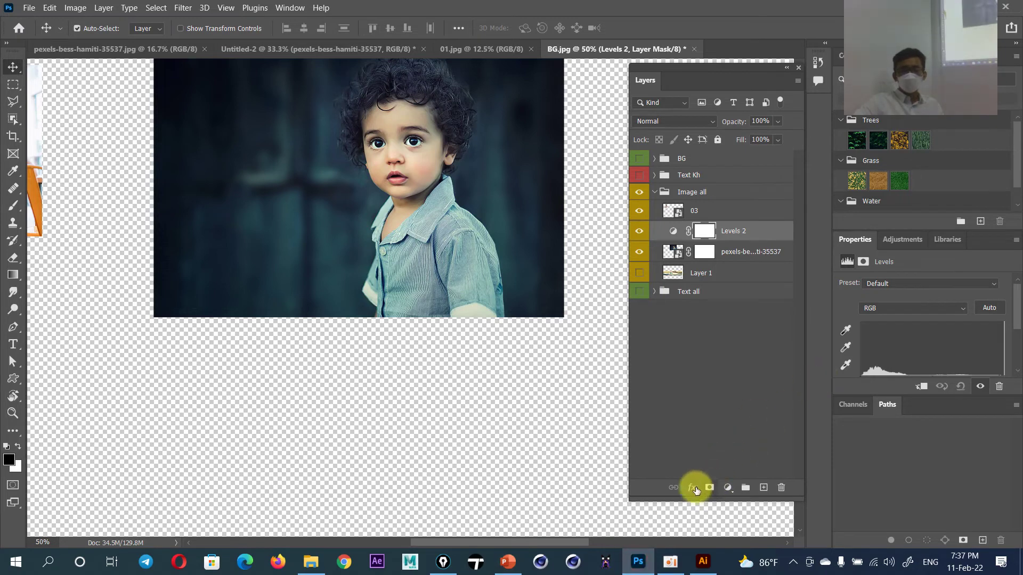
Add a black 'Lorem Ipsum' text layer below the photo and pick Bevel & Emboss for it
click(688, 488)
click(458, 383)
click(13, 344)
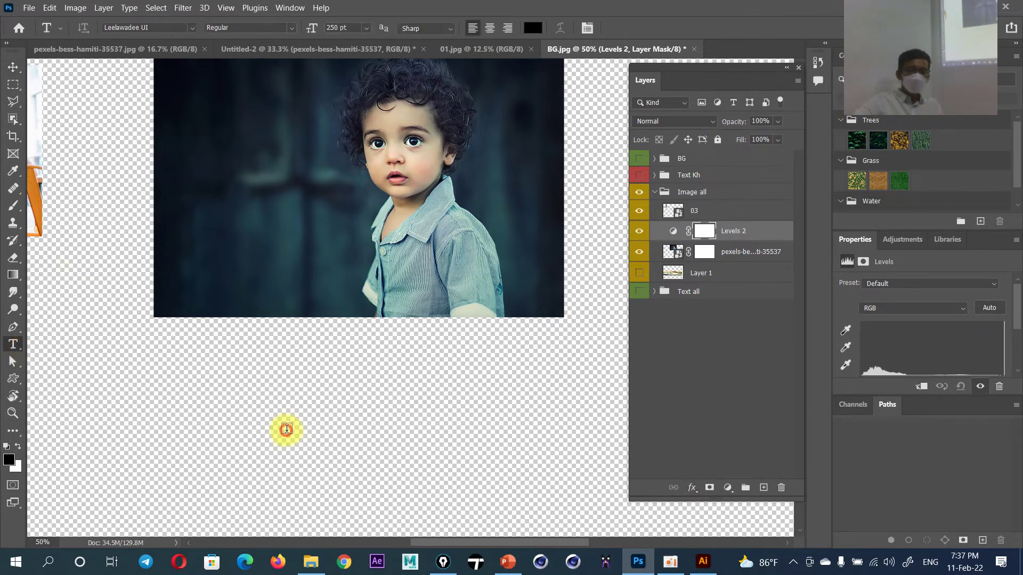
click(288, 427)
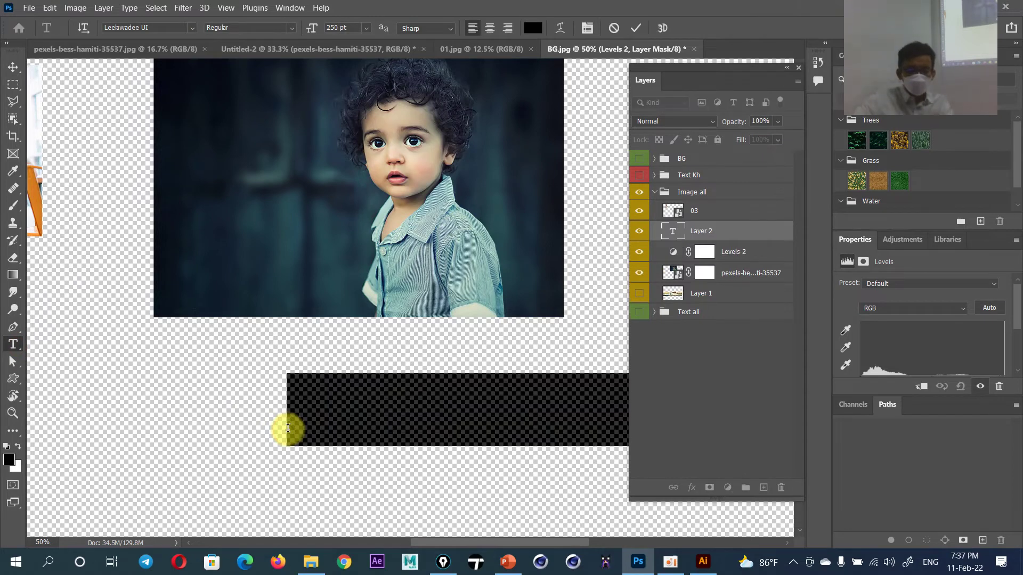
click(635, 28)
click(692, 488)
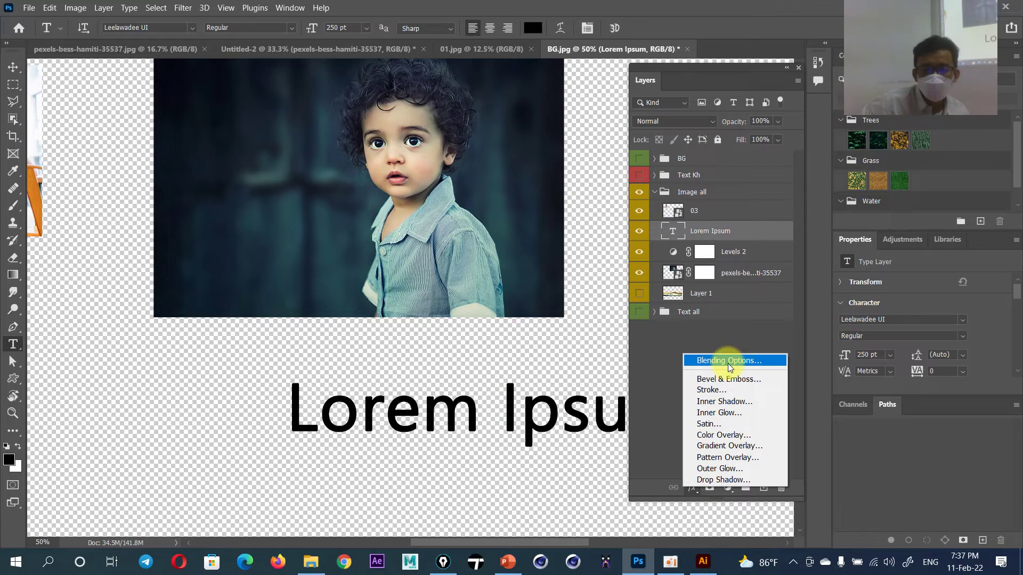
click(729, 379)
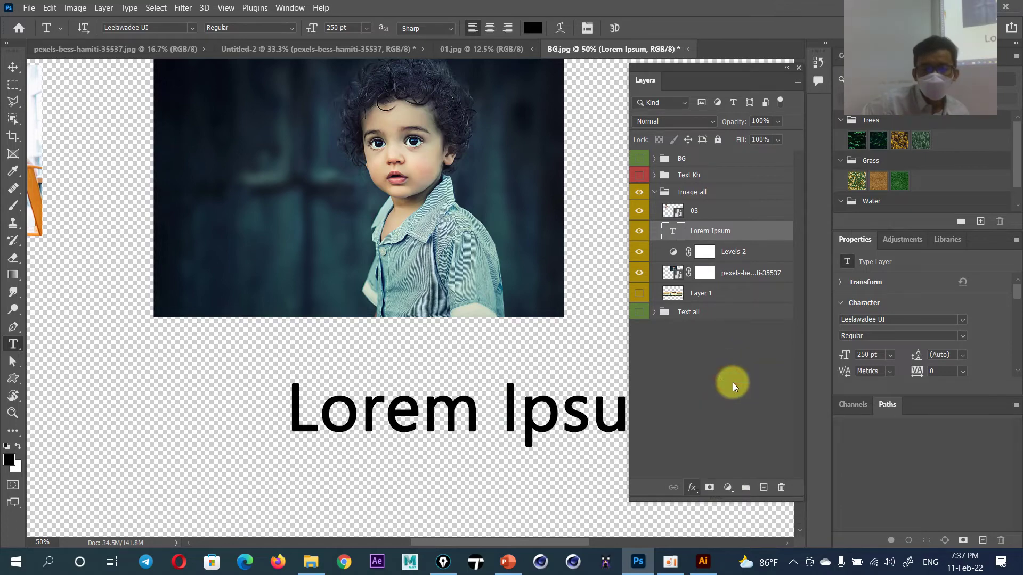
Apply Bevel & Emboss to the Lorem Ipsum text, undo it, and return to the 03-layers slide
mouse_move(578, 136)
mouse_down()
mouse_move(405, 42)
mouse_move(356, 40)
mouse_up()
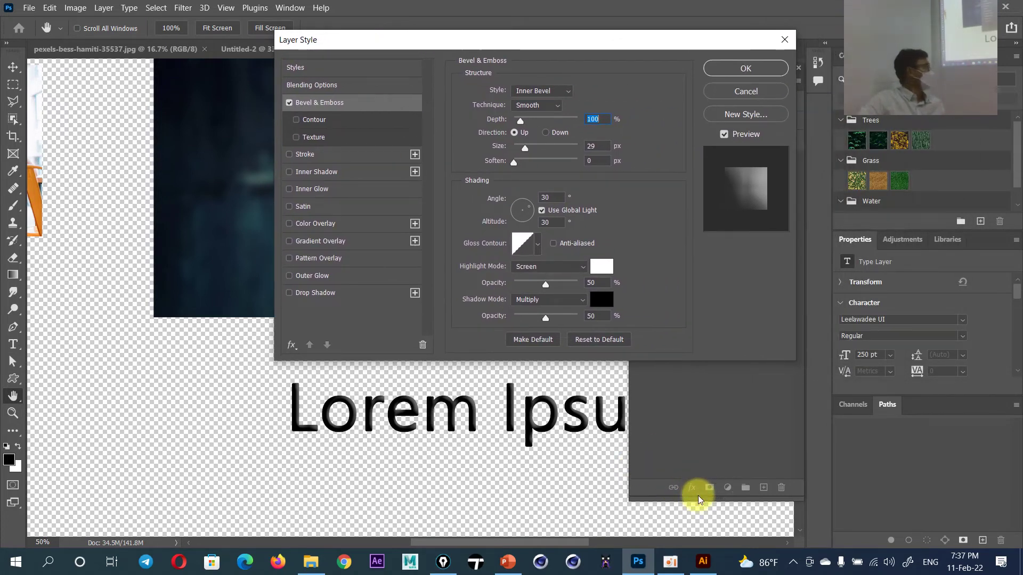
click(746, 68)
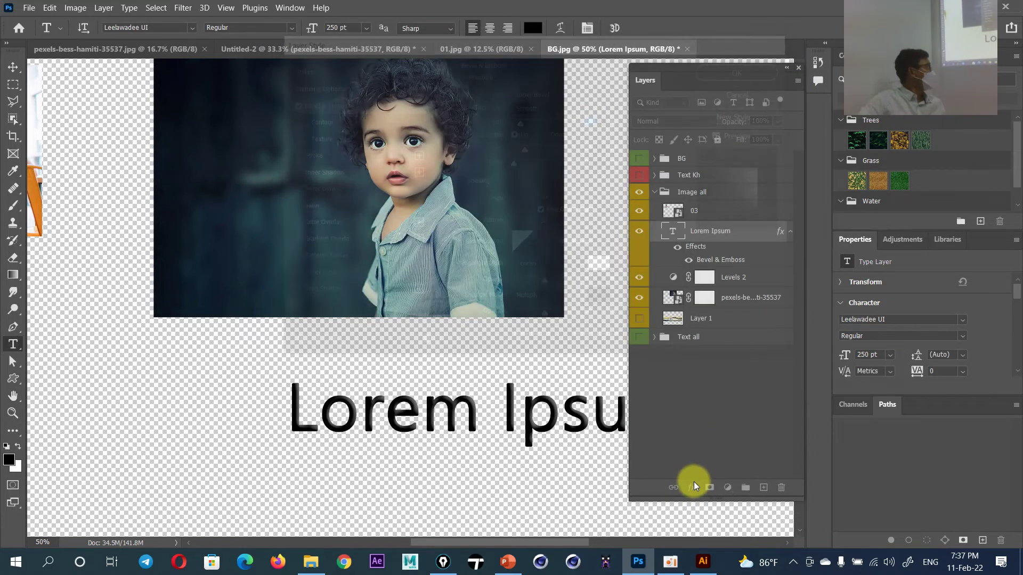
key(ctrl+z)
click(692, 488)
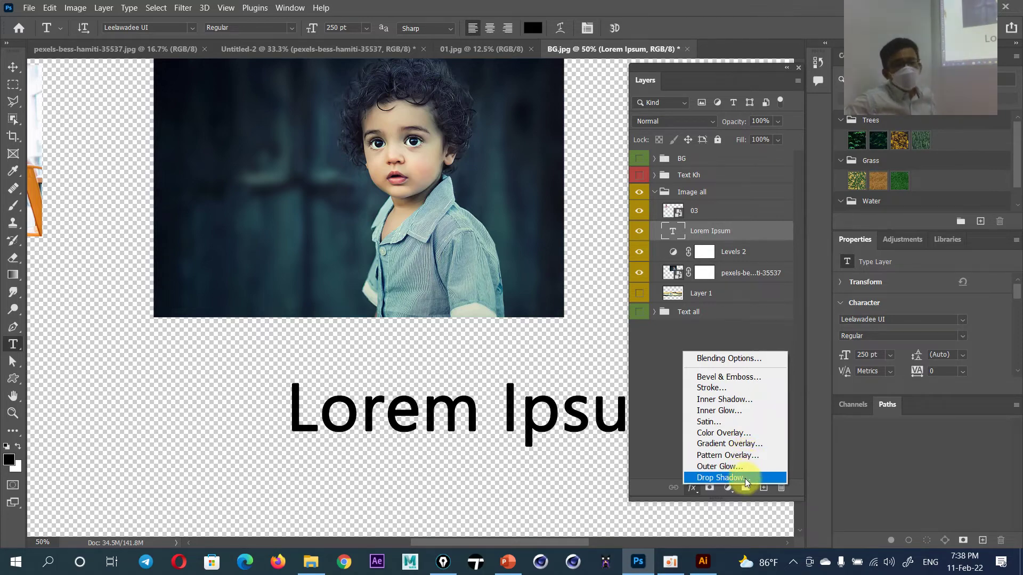
click(509, 563)
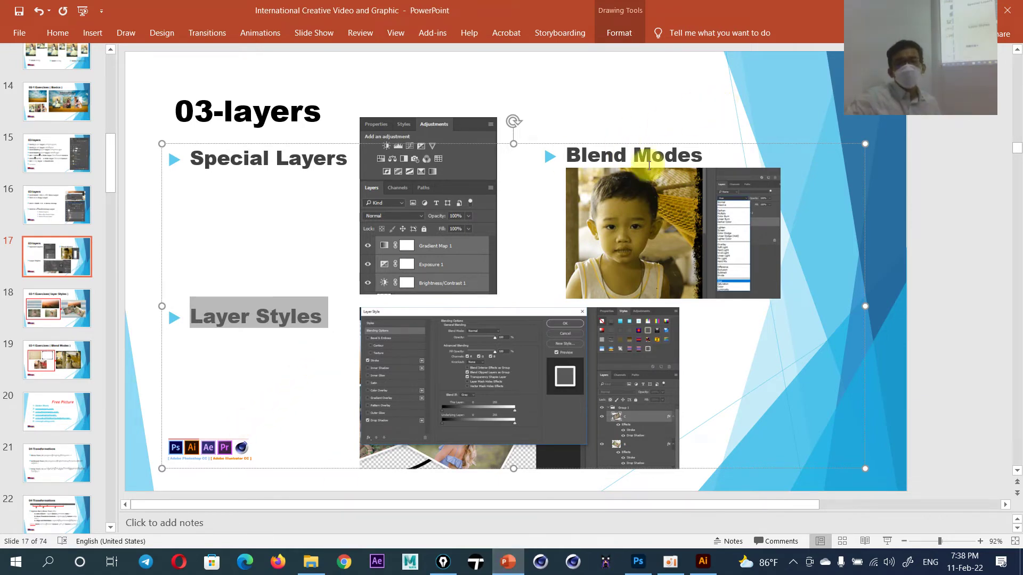
Highlight the 'Blend Modes' heading on slide 17, then return to the Photoshop Lorem Ipsum document
click(692, 155)
drag(563, 155, 706, 155)
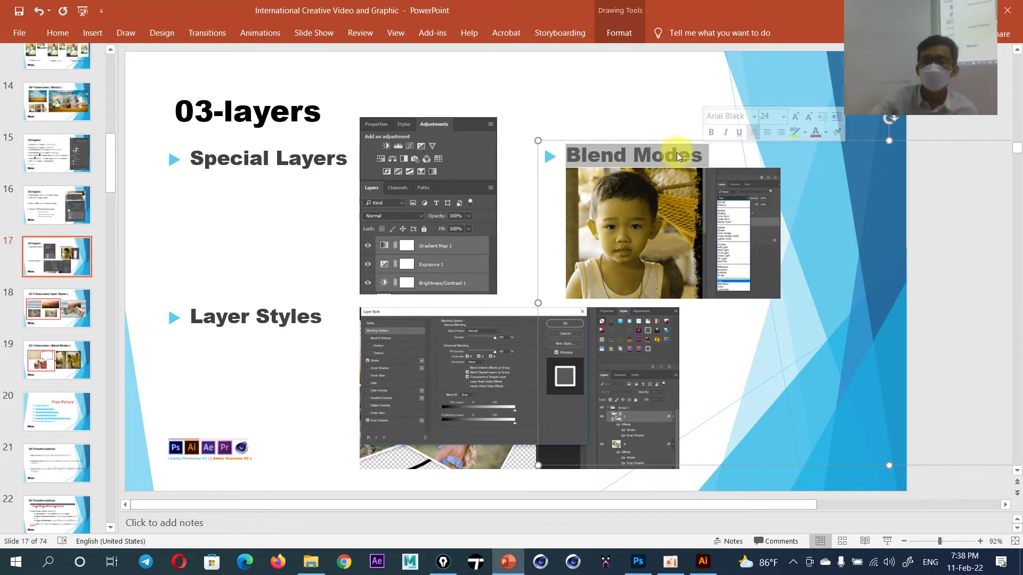
click(638, 560)
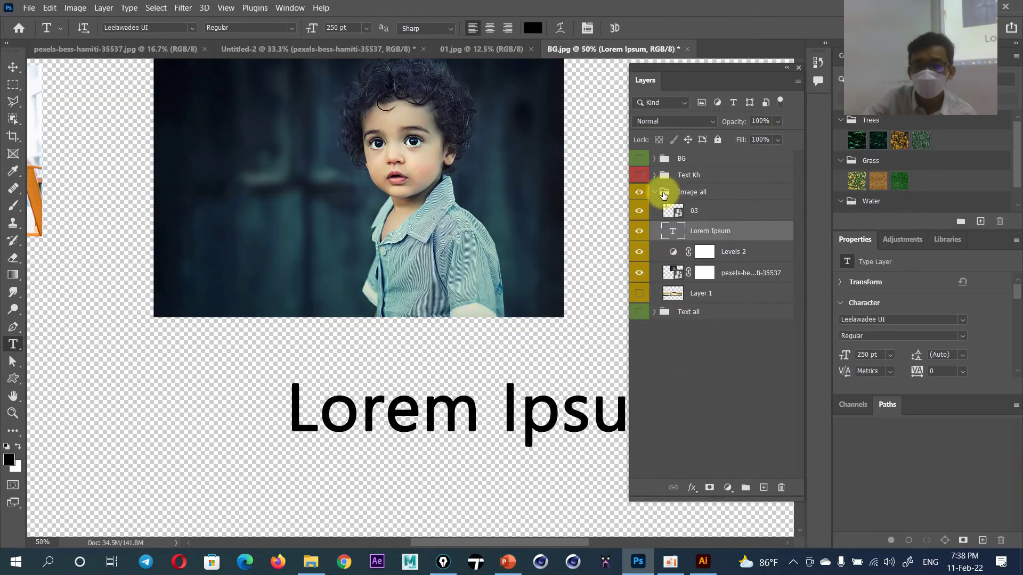
click(671, 122)
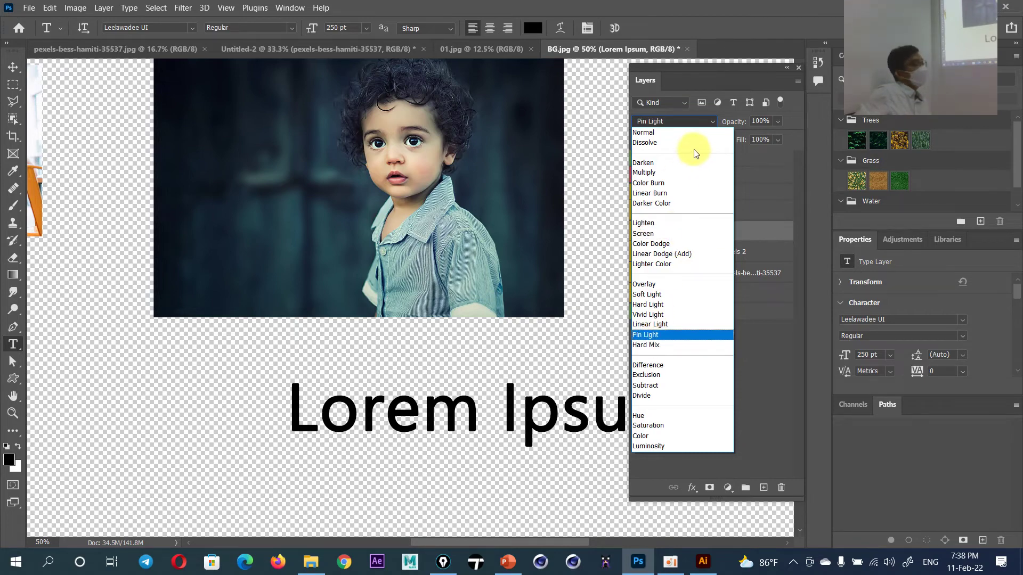
click(766, 351)
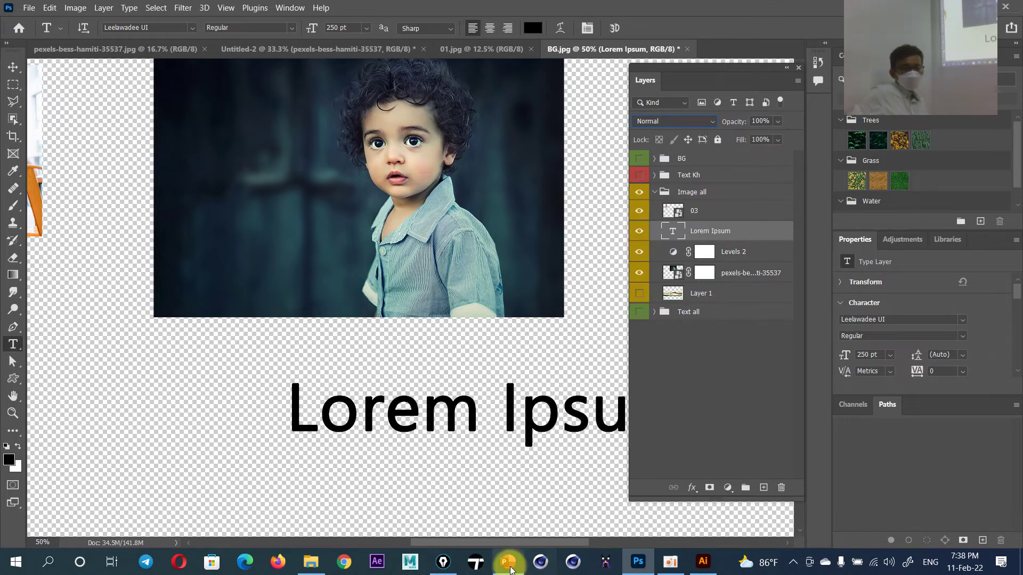
In PowerPoint, step through slides 15, 16 and 17 to the slide 18 layer-styles exercise
click(508, 562)
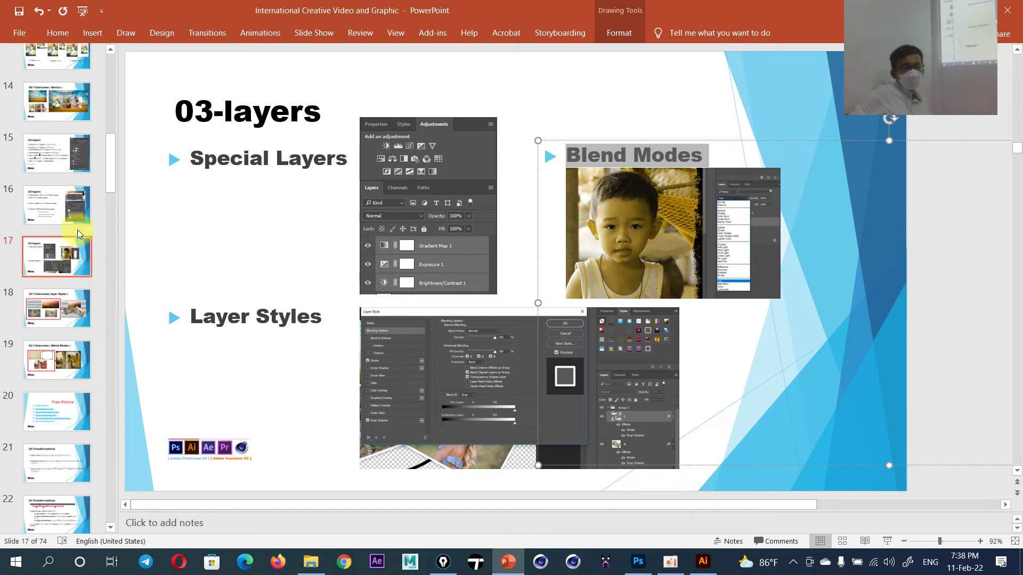
click(62, 169)
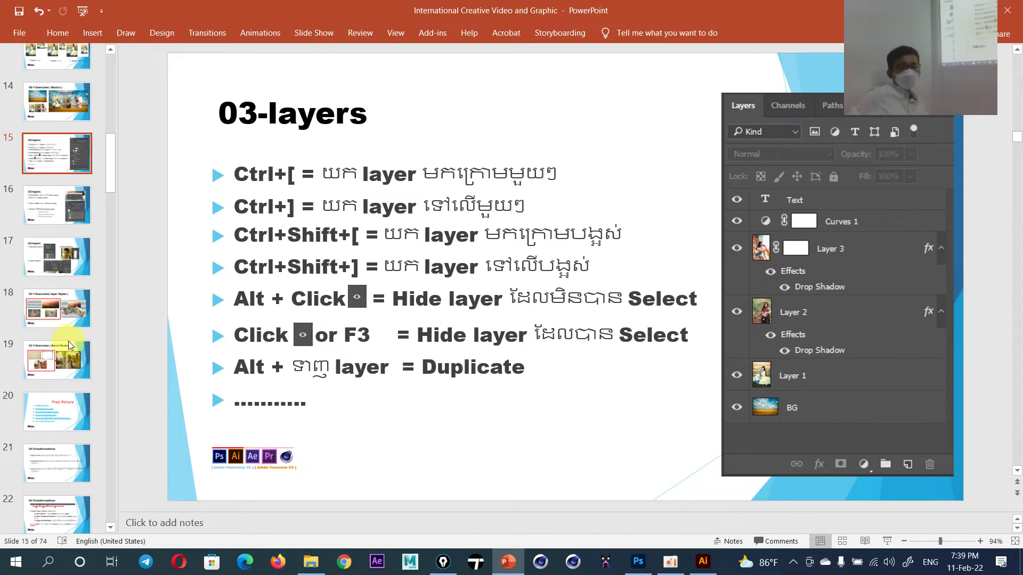
click(62, 213)
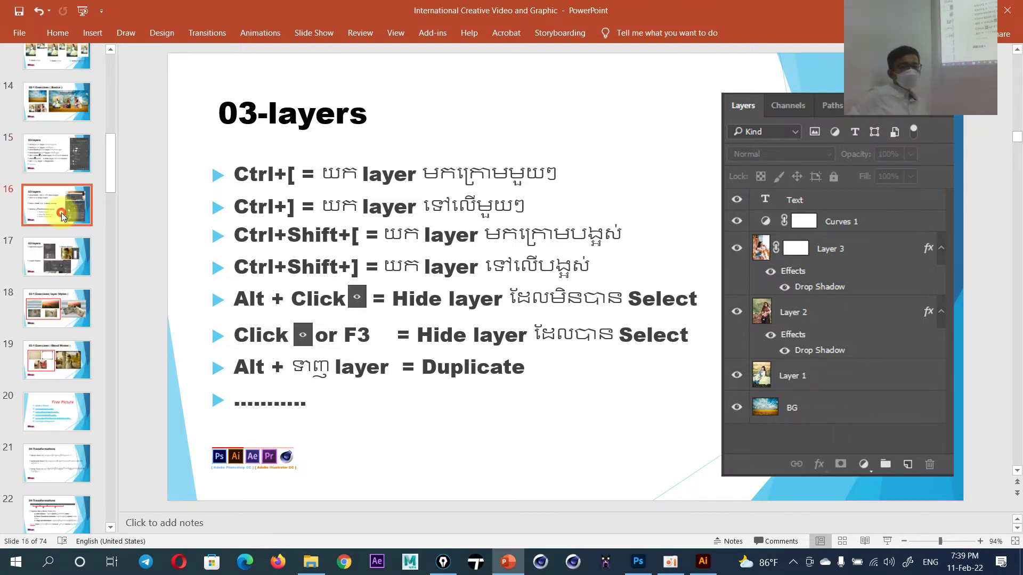
click(59, 266)
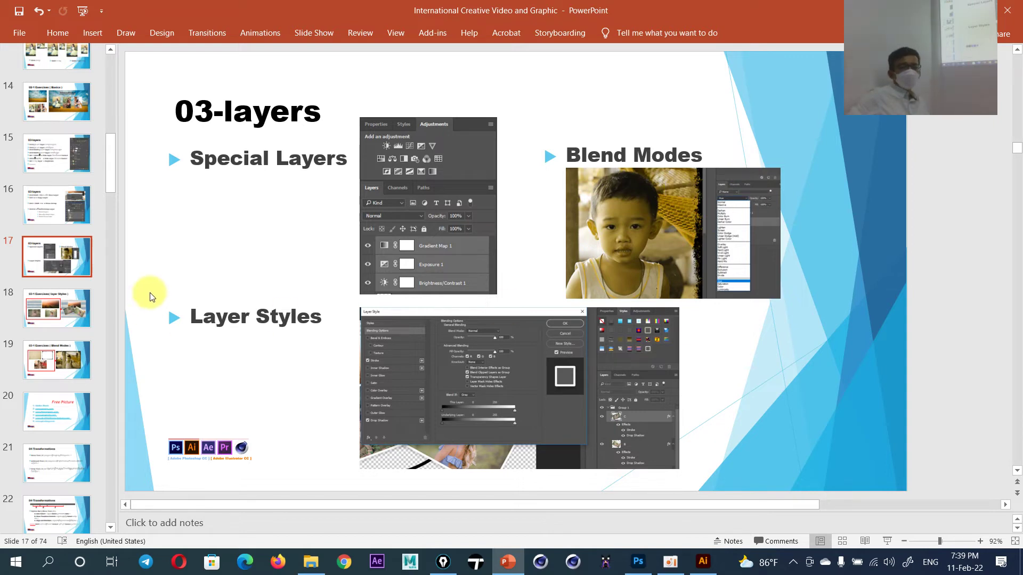
click(57, 313)
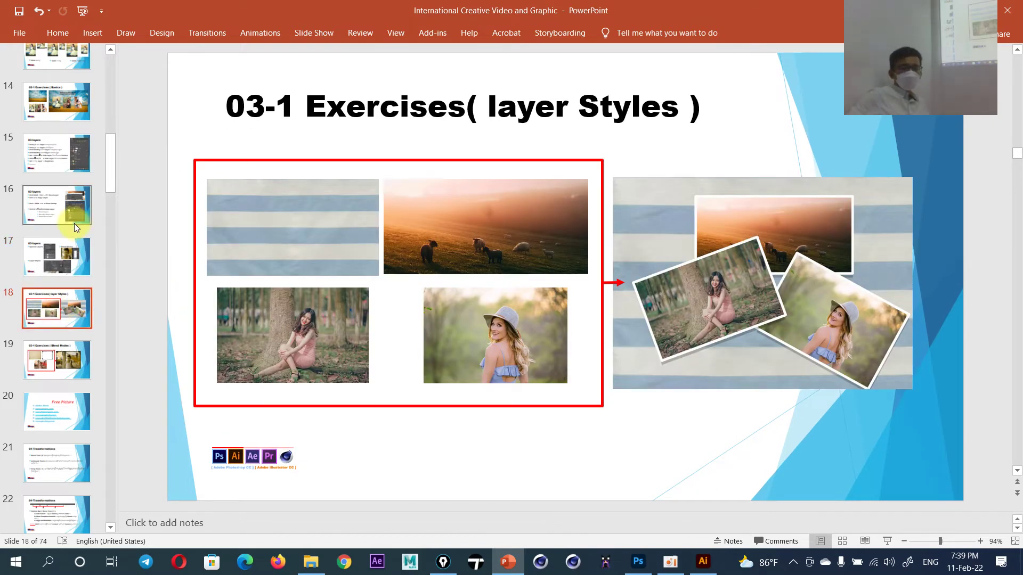
Compare the layer-styles and blend-modes exercise slides 18 and 19, then return to Photoshop
click(63, 364)
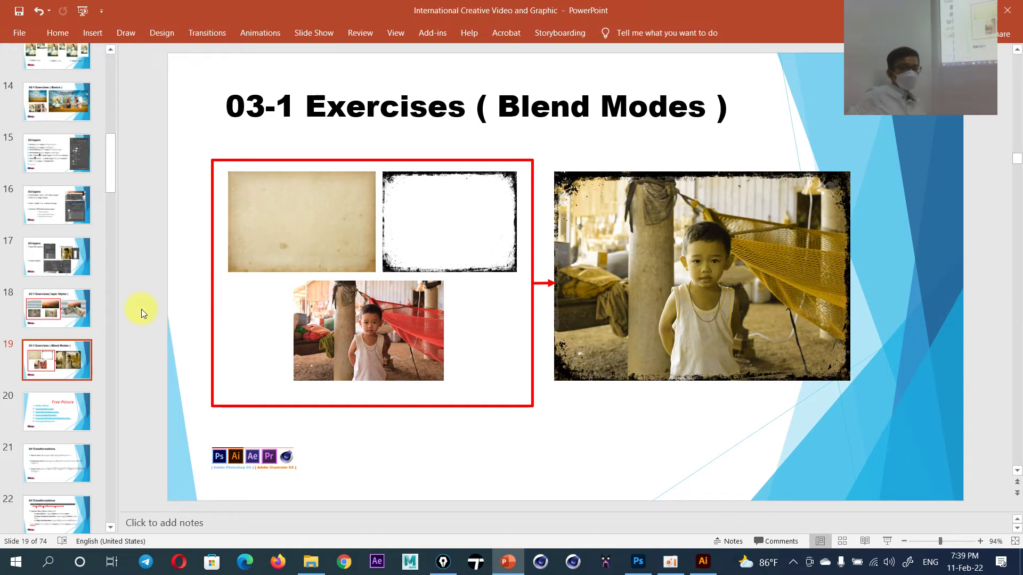
click(47, 283)
click(60, 296)
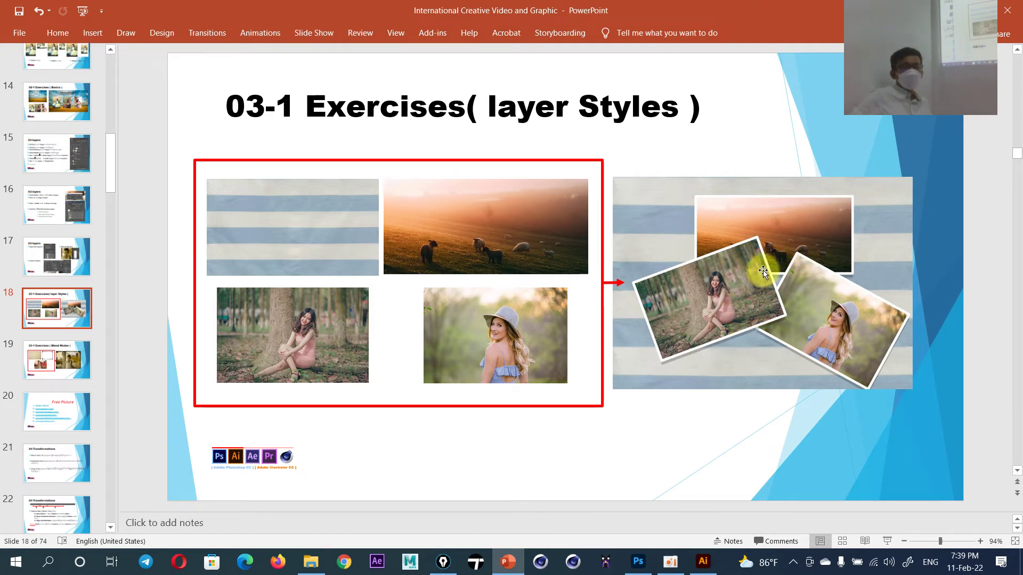
click(59, 360)
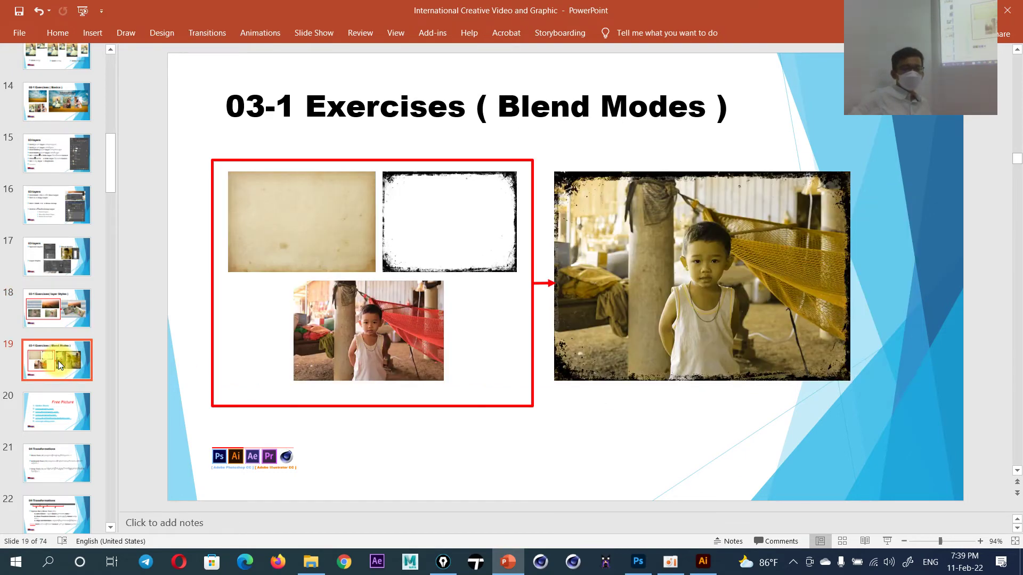
click(62, 316)
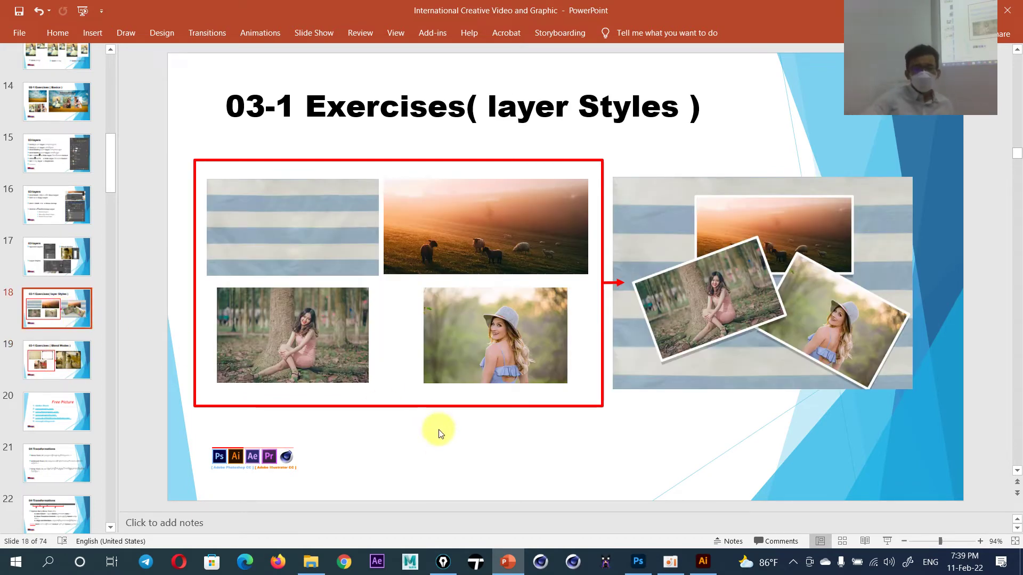
click(638, 562)
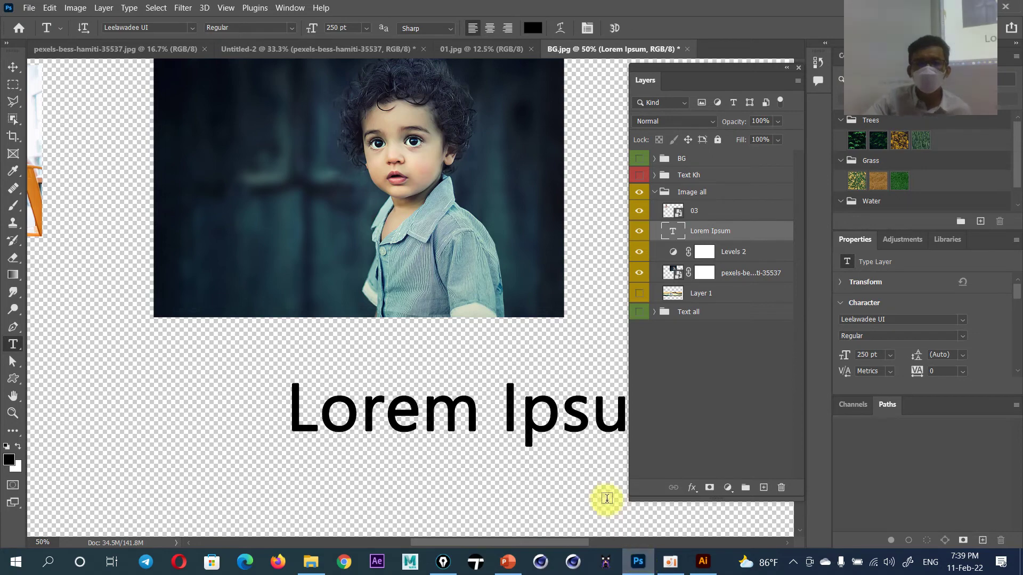
click(30, 8)
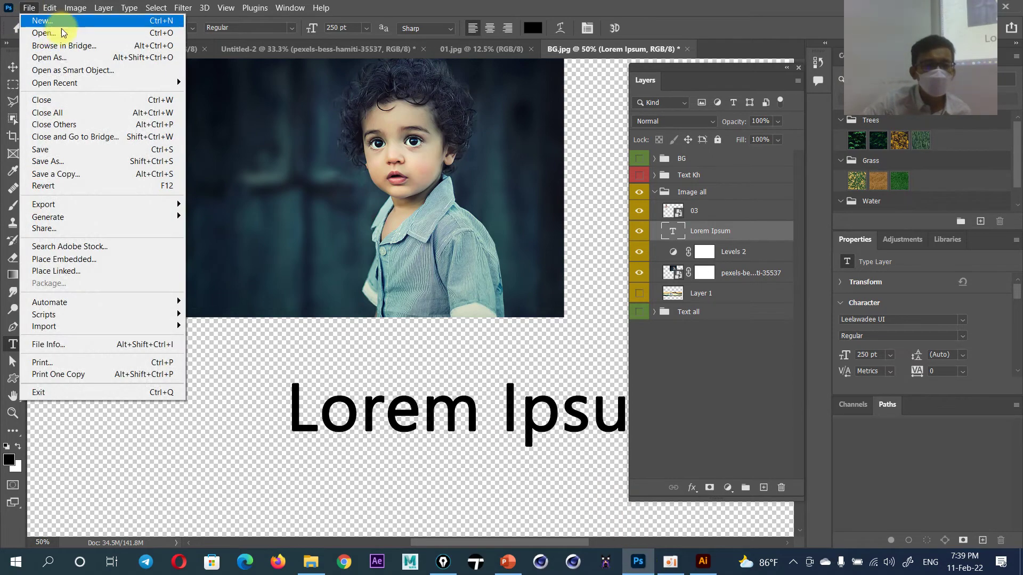
Create a blank white A4 document, Untitled-3, from the Print presets after browsing the other preset categories
click(29, 23)
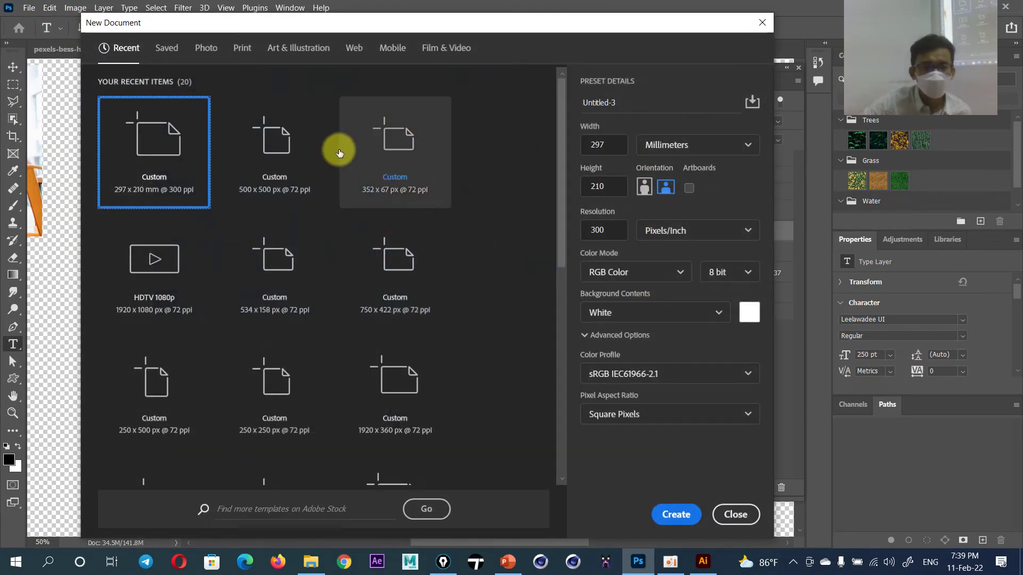
click(204, 49)
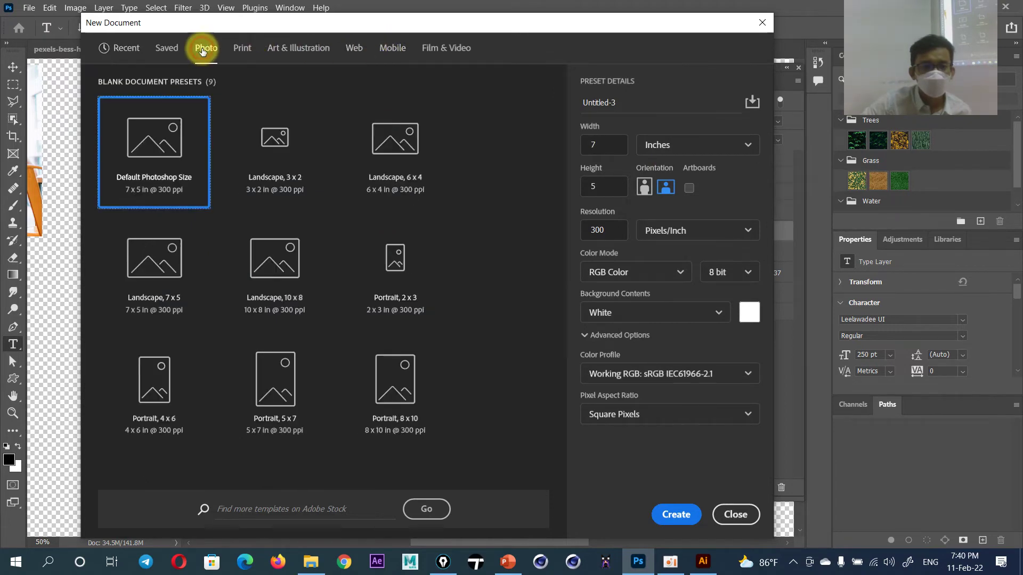
click(392, 47)
click(430, 48)
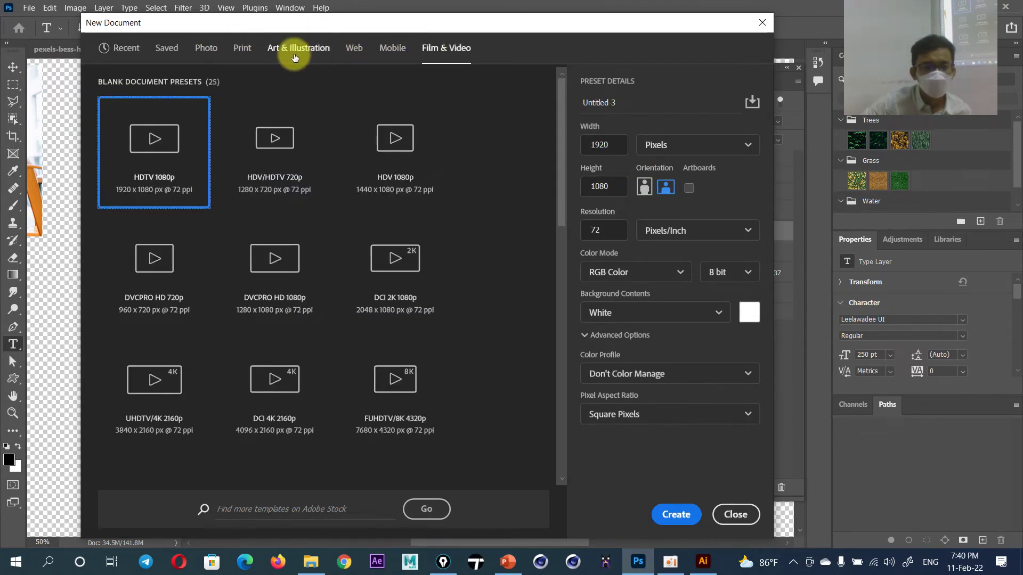
click(241, 48)
click(155, 269)
click(676, 514)
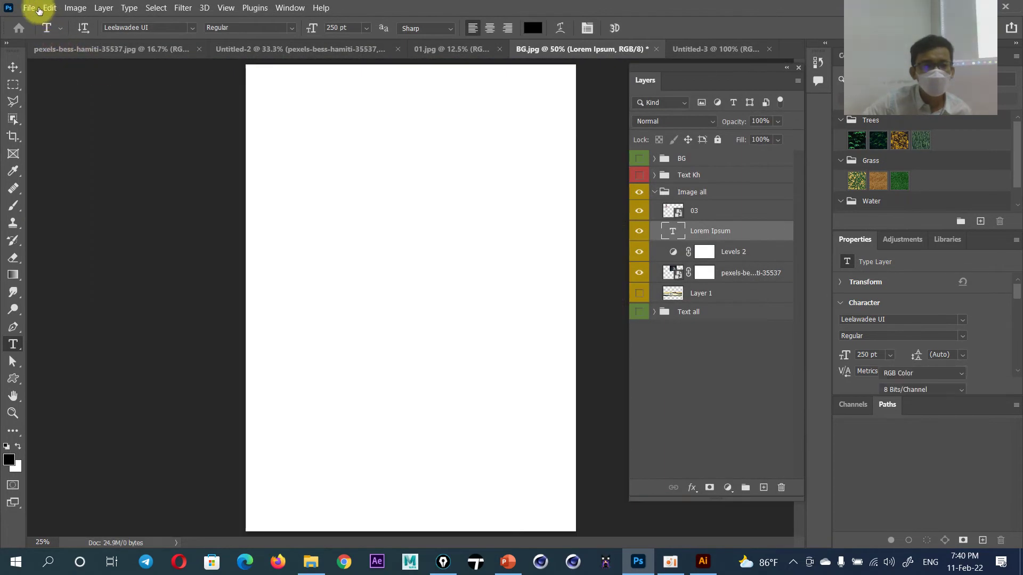
click(30, 7)
Try opening beautiful-cute-daylight (2) from the 03-layers folder, and dismiss the could-not-open error
click(71, 8)
click(29, 7)
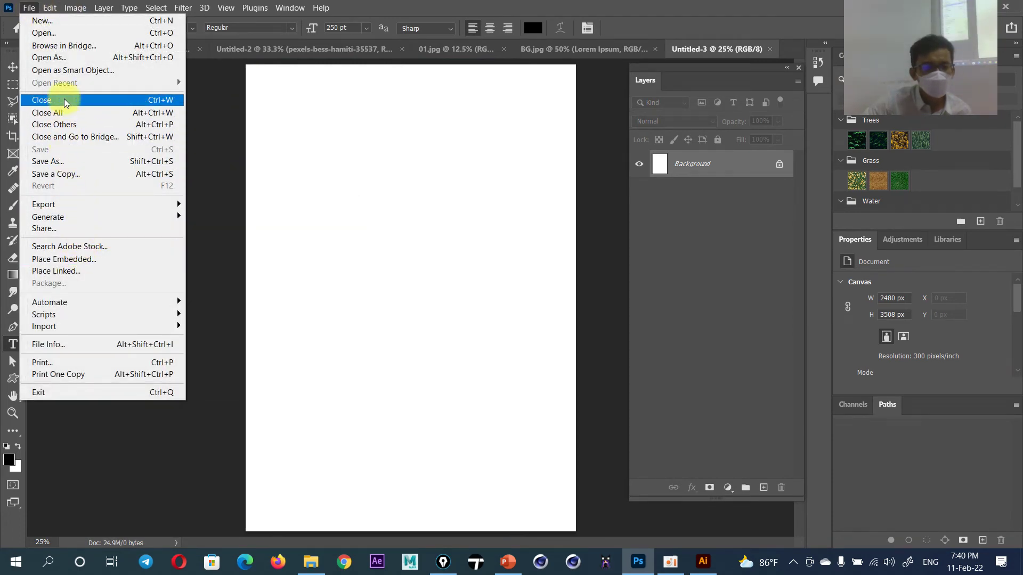
click(64, 60)
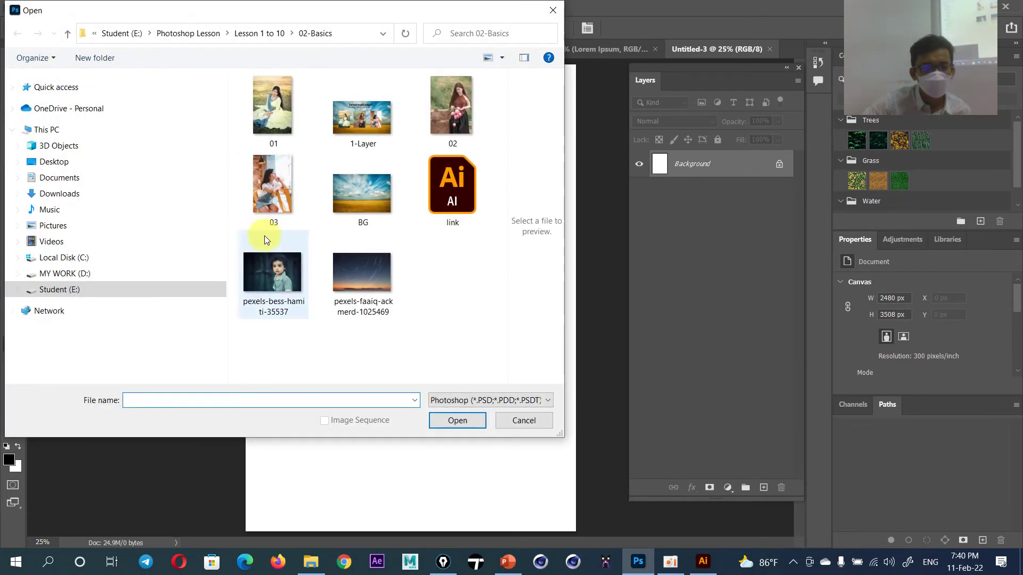
click(259, 33)
double_click(304, 297)
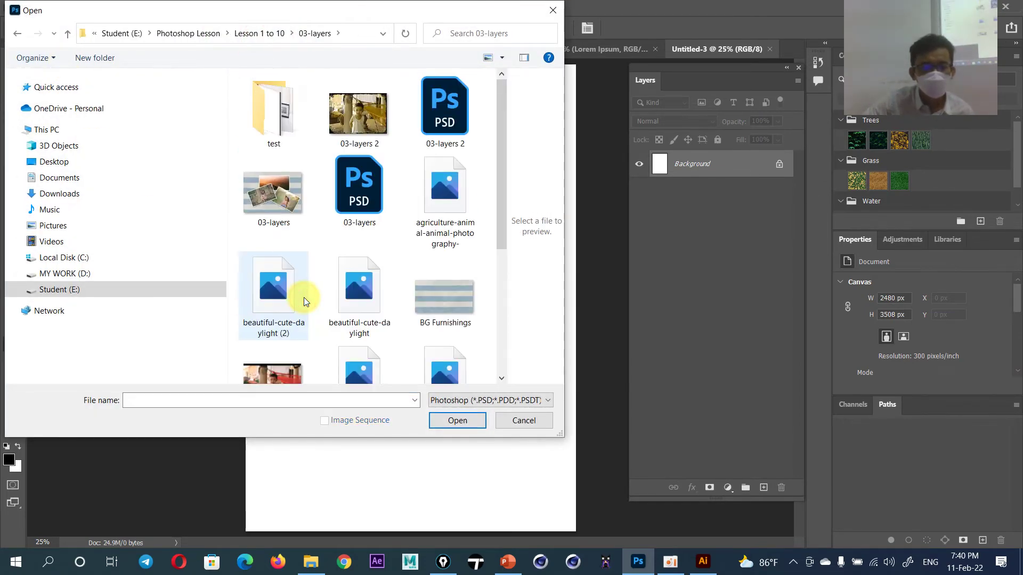
double_click(278, 303)
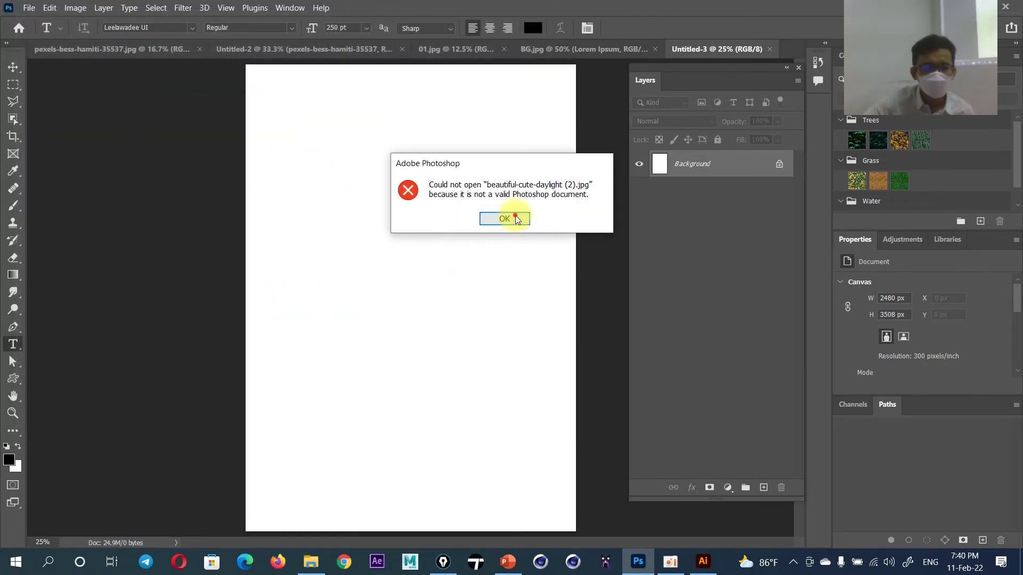
click(505, 219)
Open the beautiful-cute-daylight.jpg portrait from the 03-layers folder as its own document
click(29, 8)
click(44, 33)
double_click(358, 296)
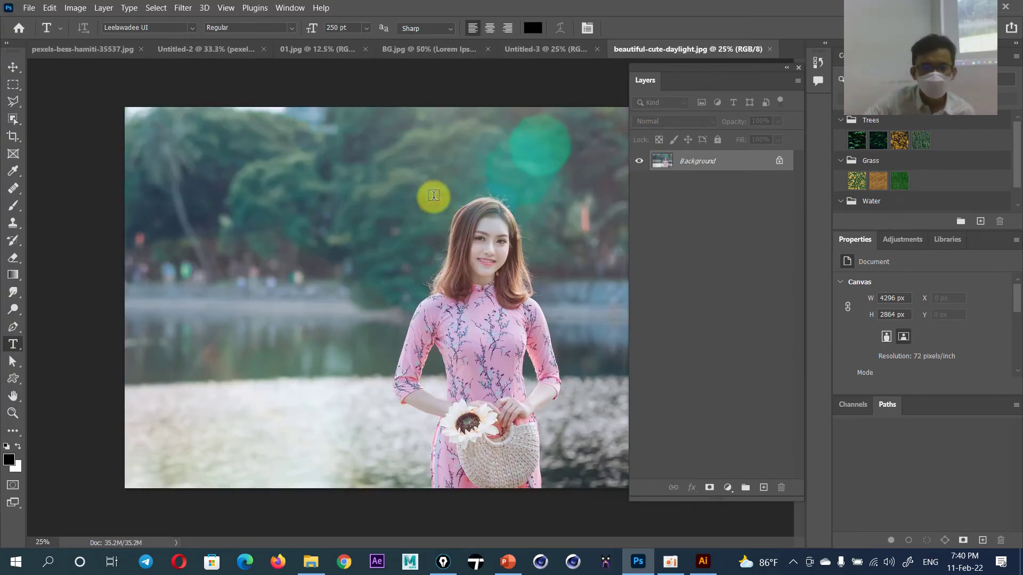
click(13, 67)
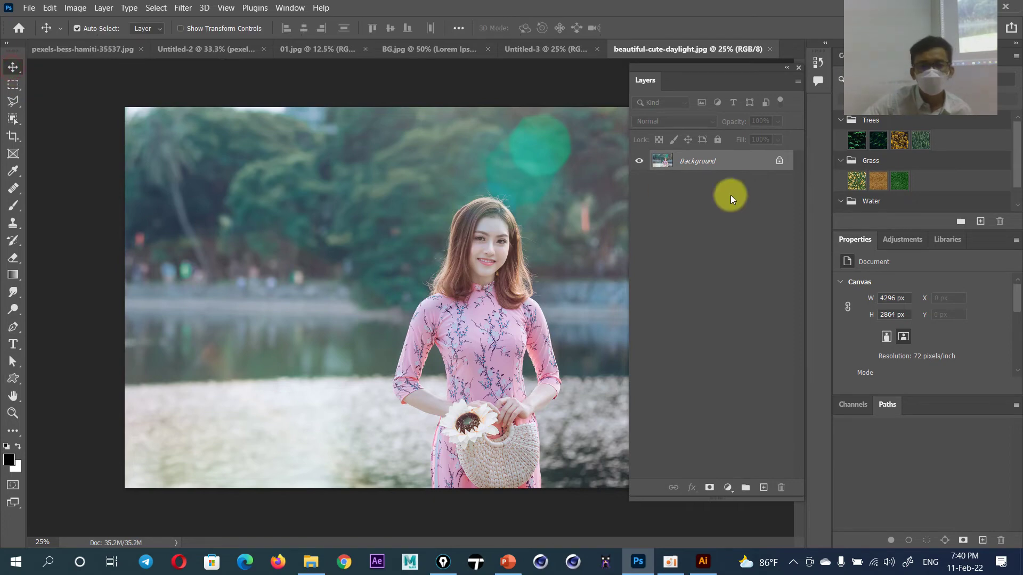
Place the unlocked photo on Untitled-3 as Layer 1, scaled to about a third and rotated about 25°
click(779, 160)
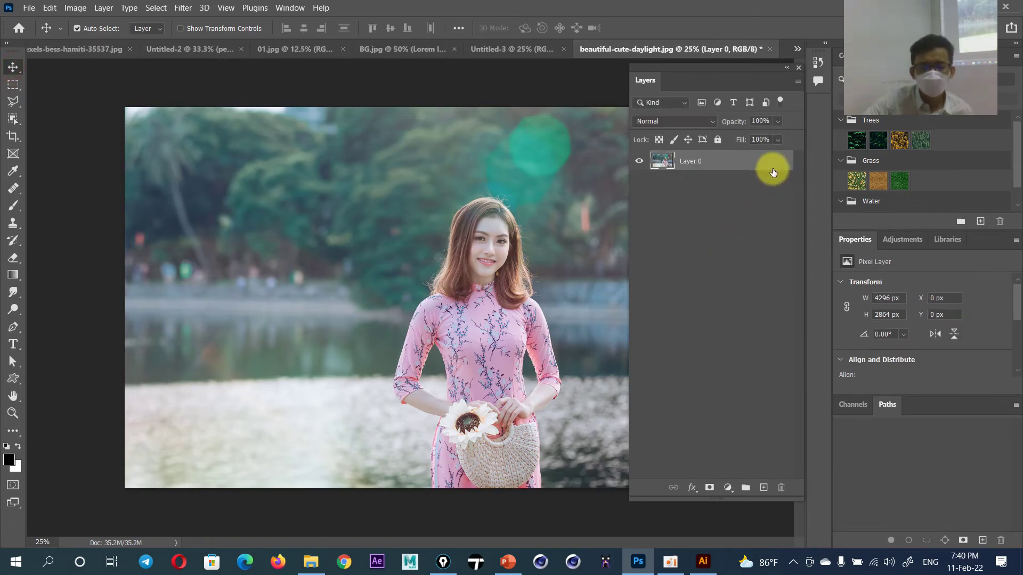
mouse_move(491, 171)
mouse_down()
mouse_move(436, 232)
mouse_move(418, 291)
mouse_up()
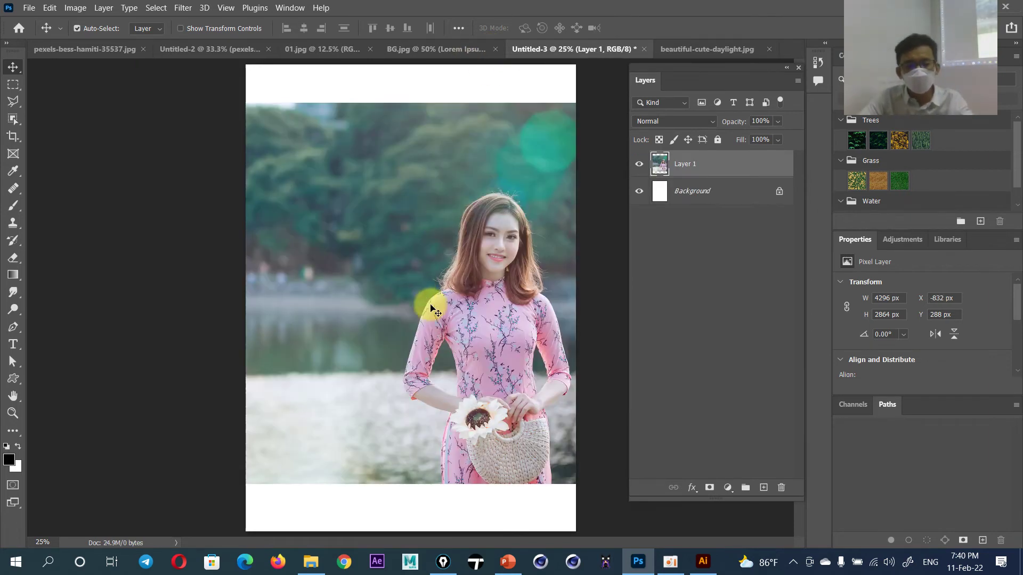
key(ctrl+t)
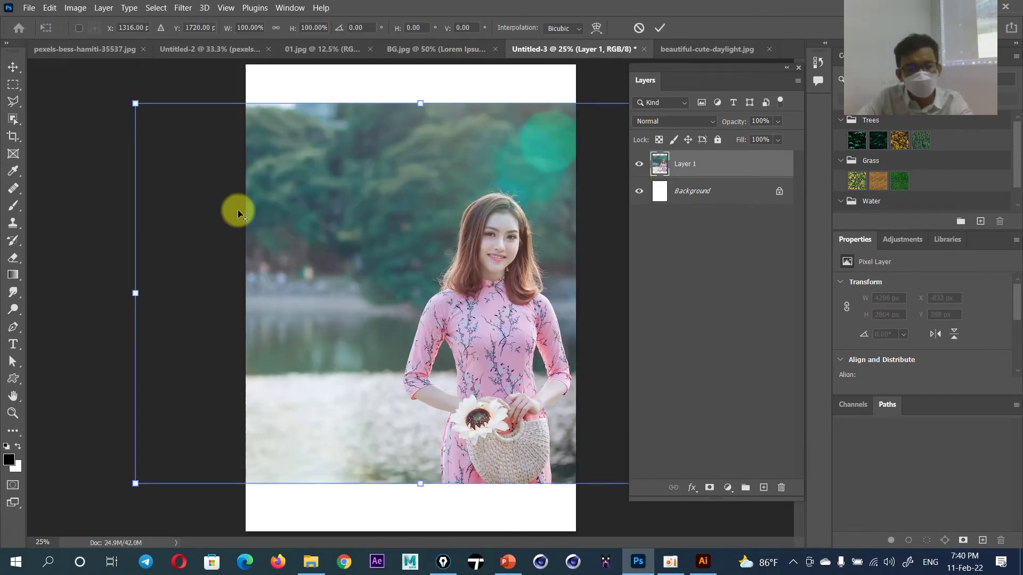
drag(140, 108, 320, 228)
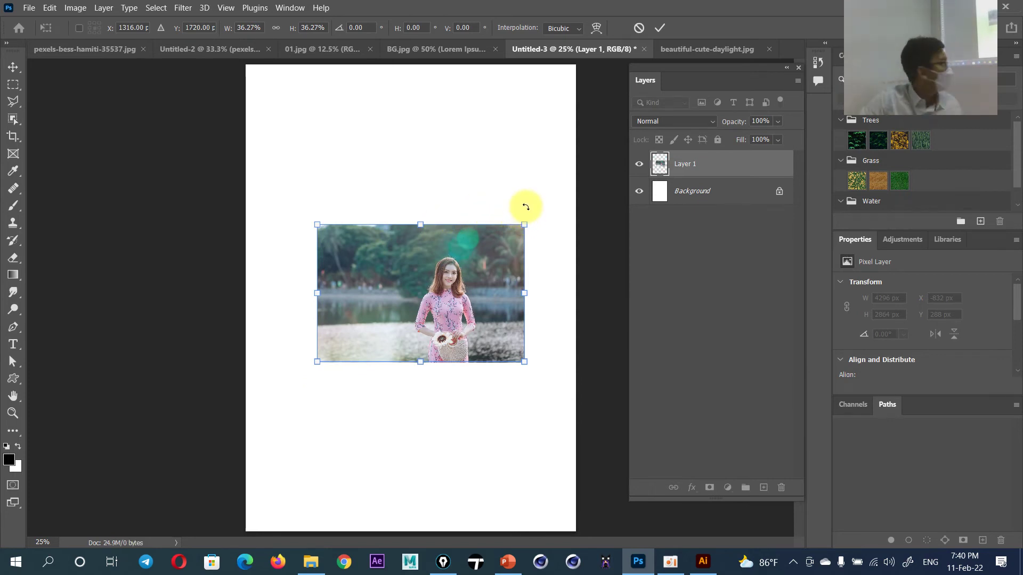
drag(525, 207, 596, 187)
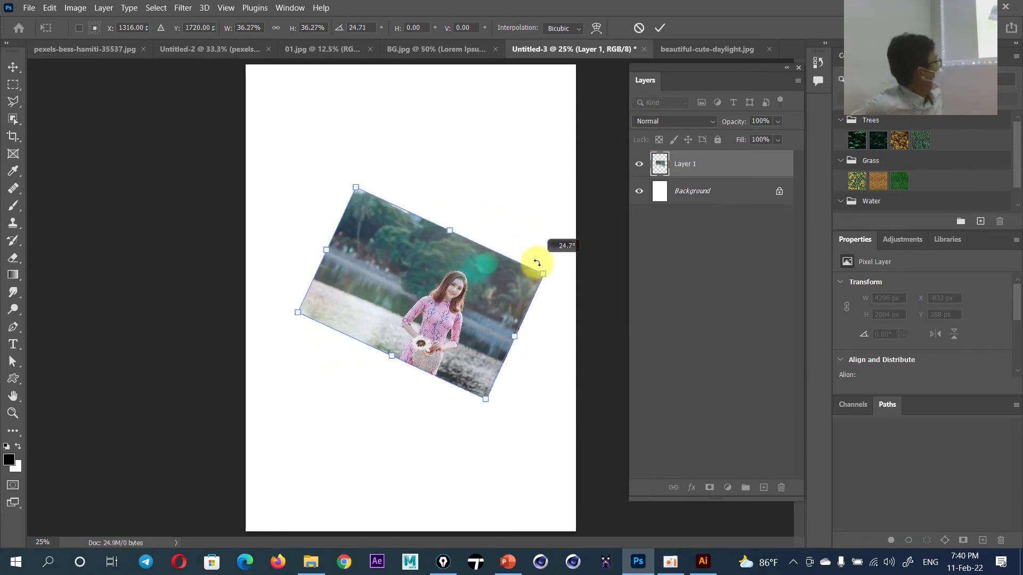
click(654, 27)
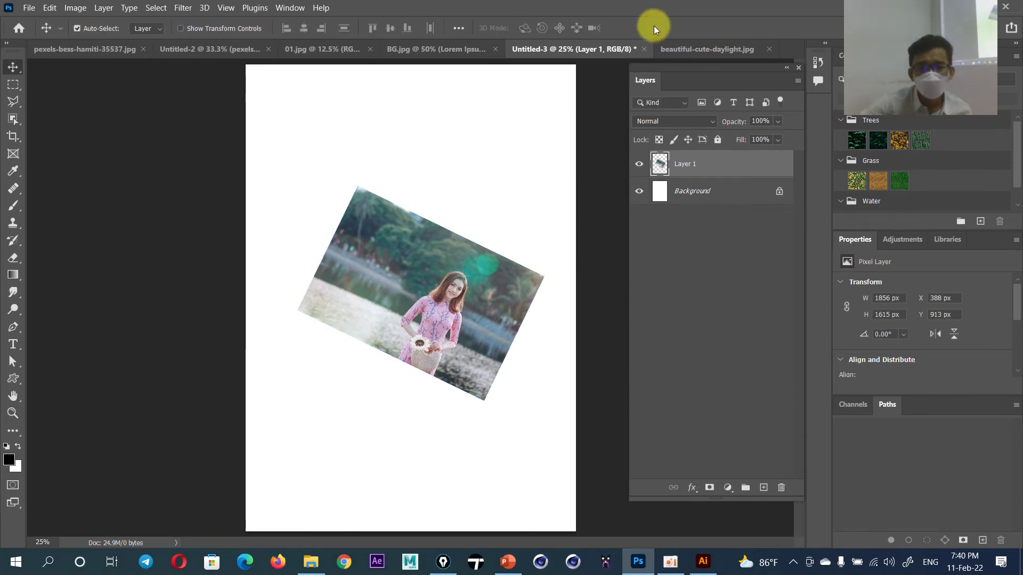
Open the tilted photo's layer styles list after checking PowerPoint slide 17 on layer styles
scroll(498, 312, up, 2)
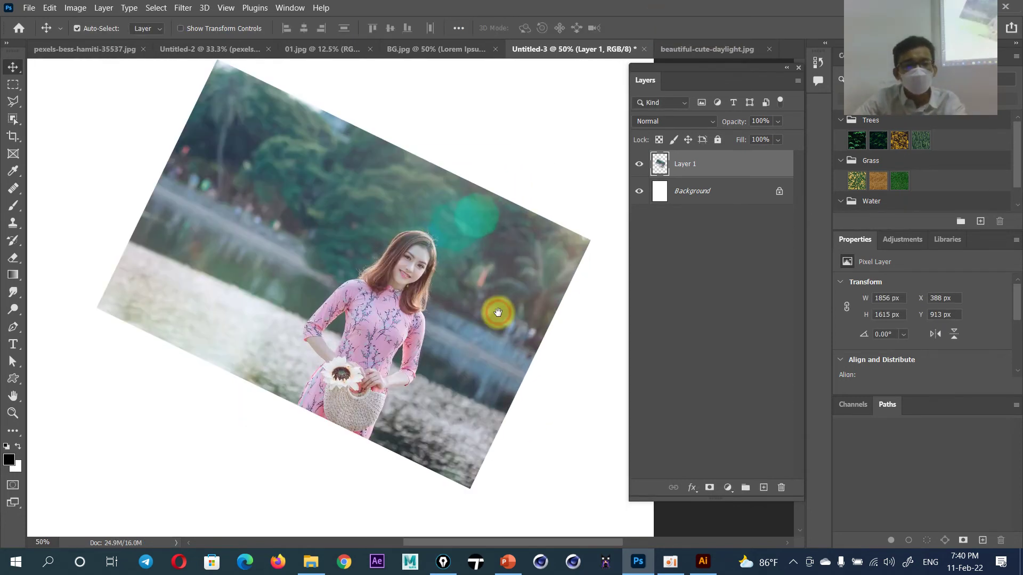
click(692, 487)
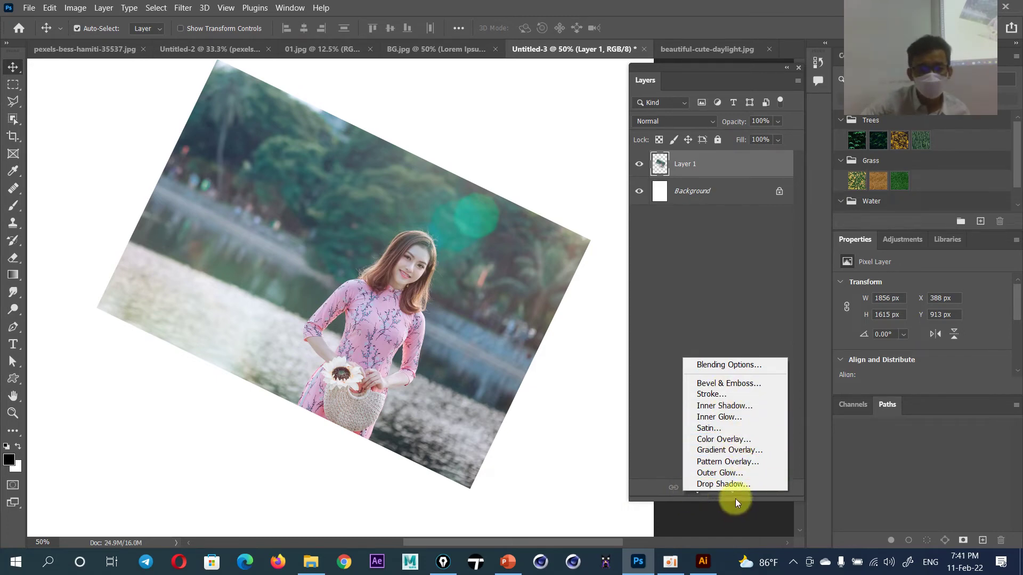
click(508, 562)
click(60, 255)
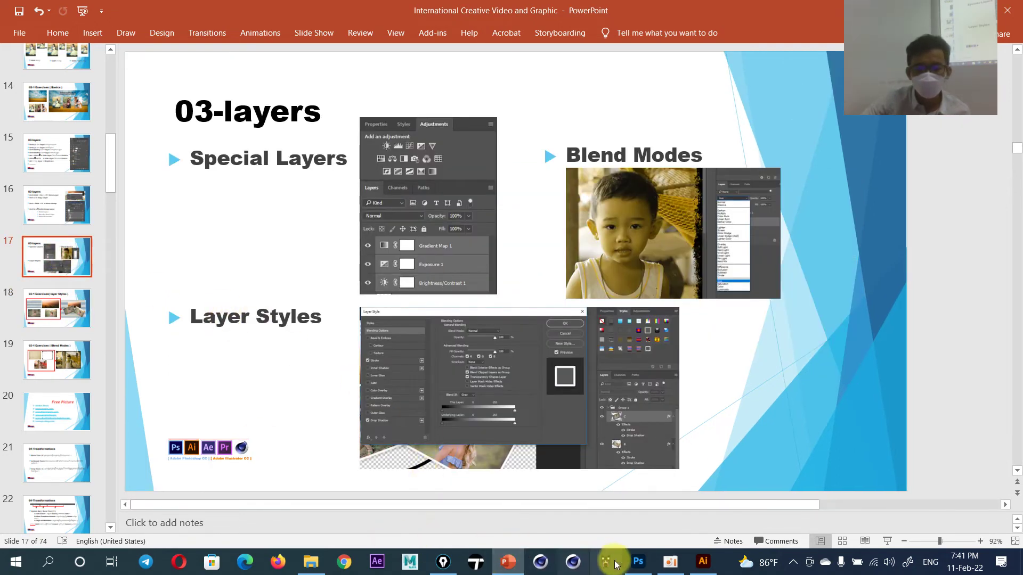
click(637, 561)
click(691, 488)
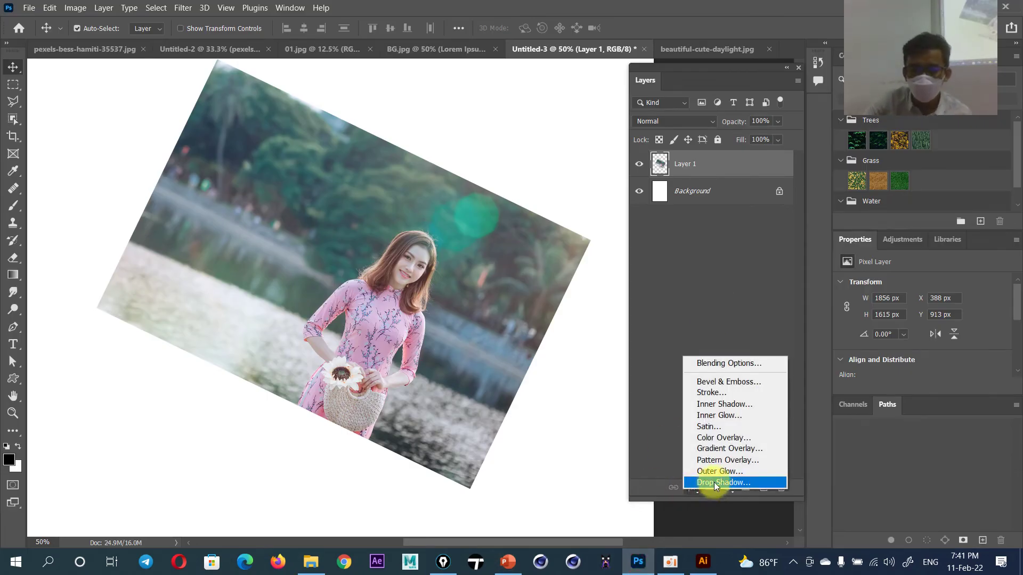
Give the tilted photo a thick bright red Stroke outline
click(713, 392)
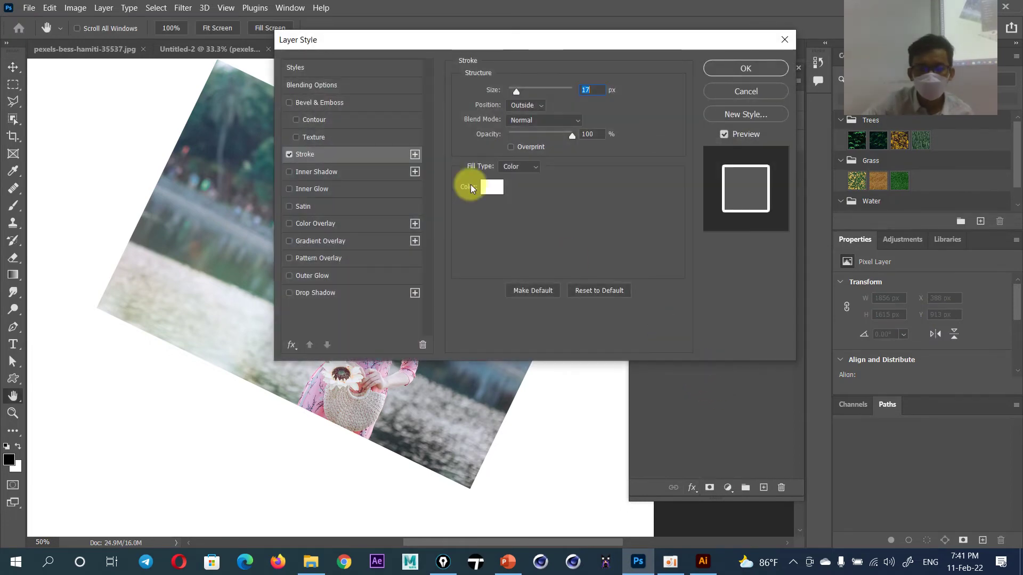
drag(437, 44, 618, 94)
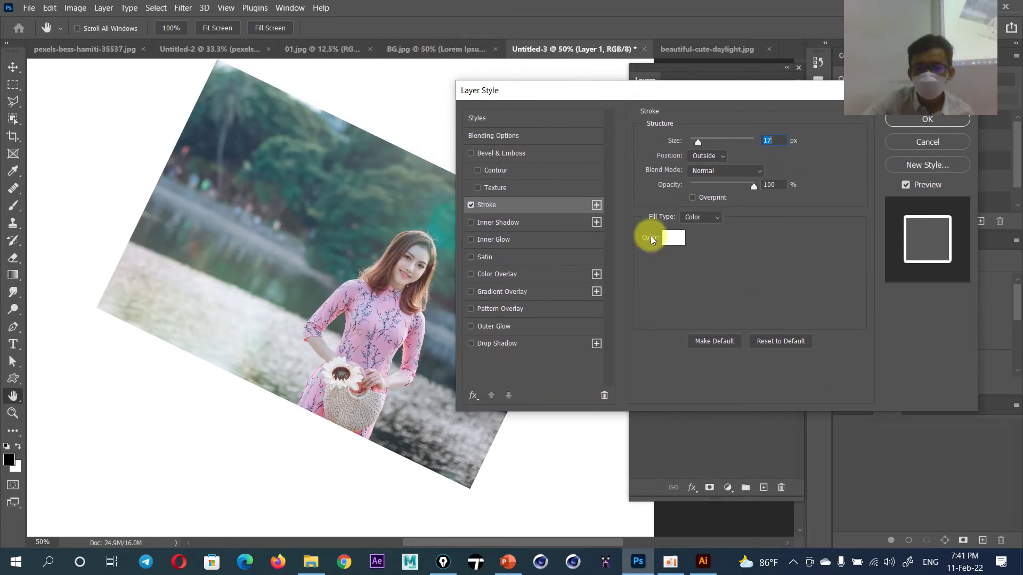
click(667, 241)
drag(758, 325, 831, 252)
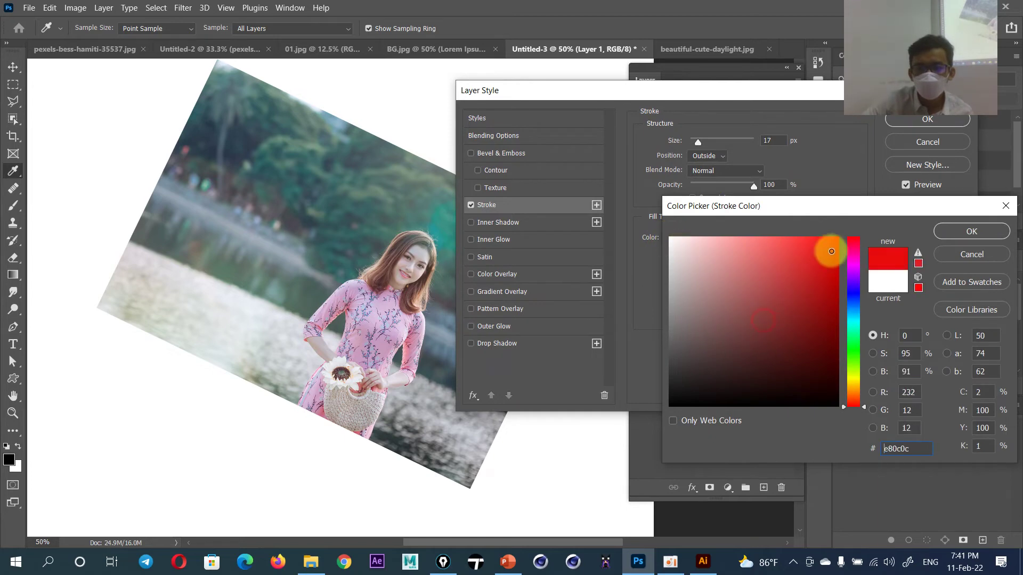
click(950, 239)
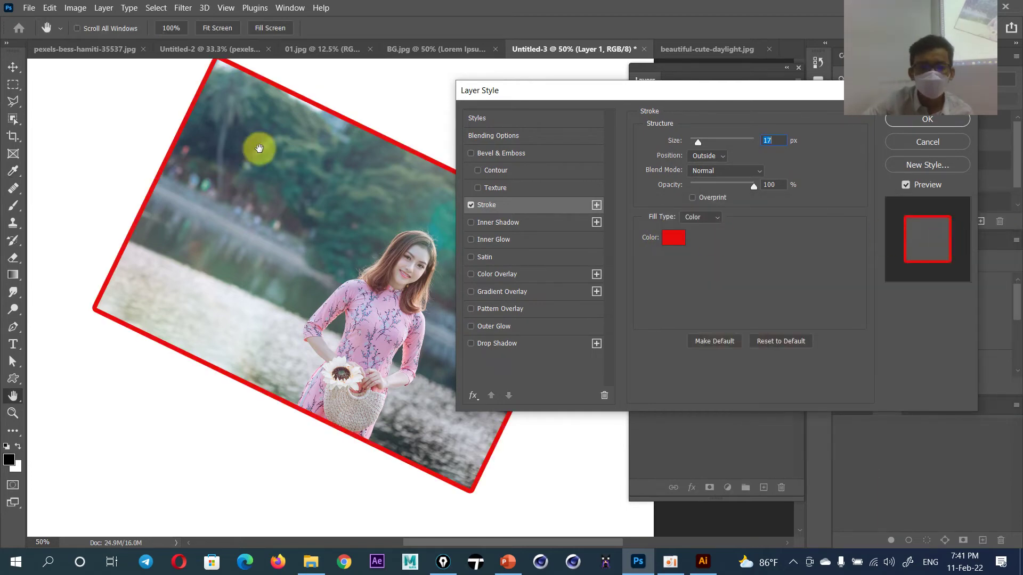
mouse_move(698, 141)
mouse_down()
mouse_move(721, 143)
mouse_move(709, 142)
mouse_up()
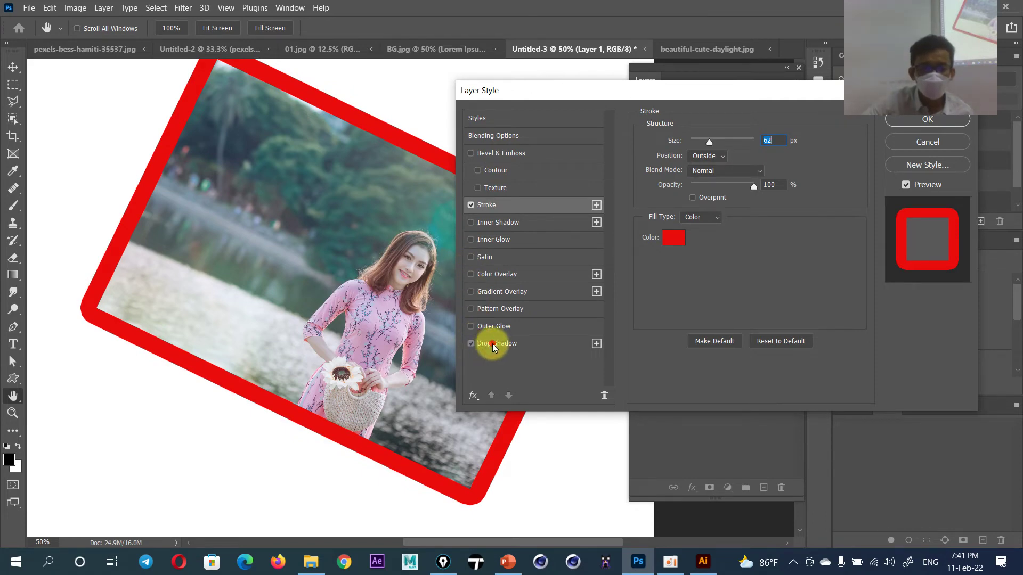
Add a drop shadow at a 28° angle, apply the styles, and move the photo up and left
click(471, 344)
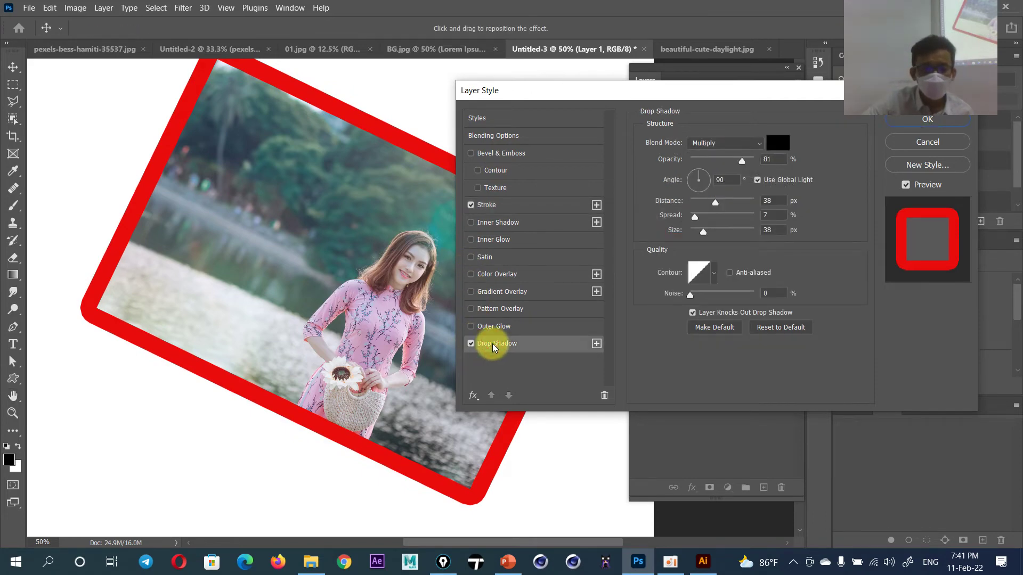
click(706, 176)
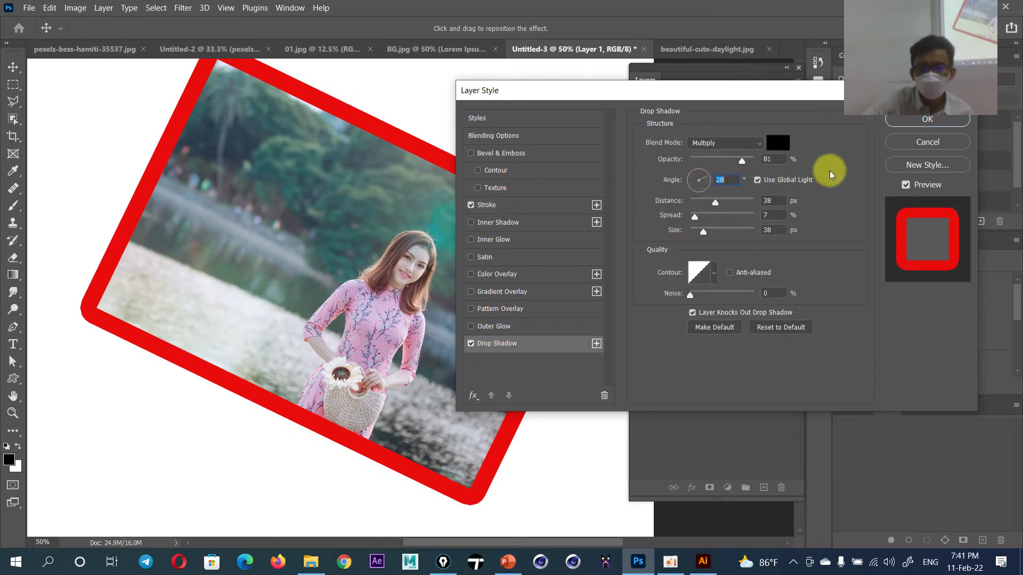
click(912, 122)
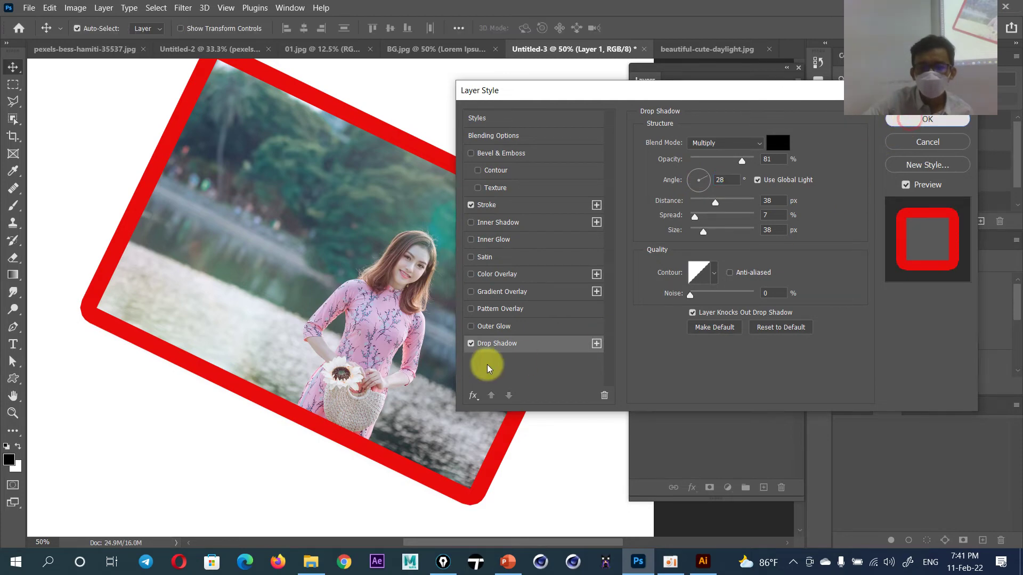
mouse_move(433, 294)
mouse_down()
mouse_move(407, 245)
mouse_move(405, 290)
mouse_up()
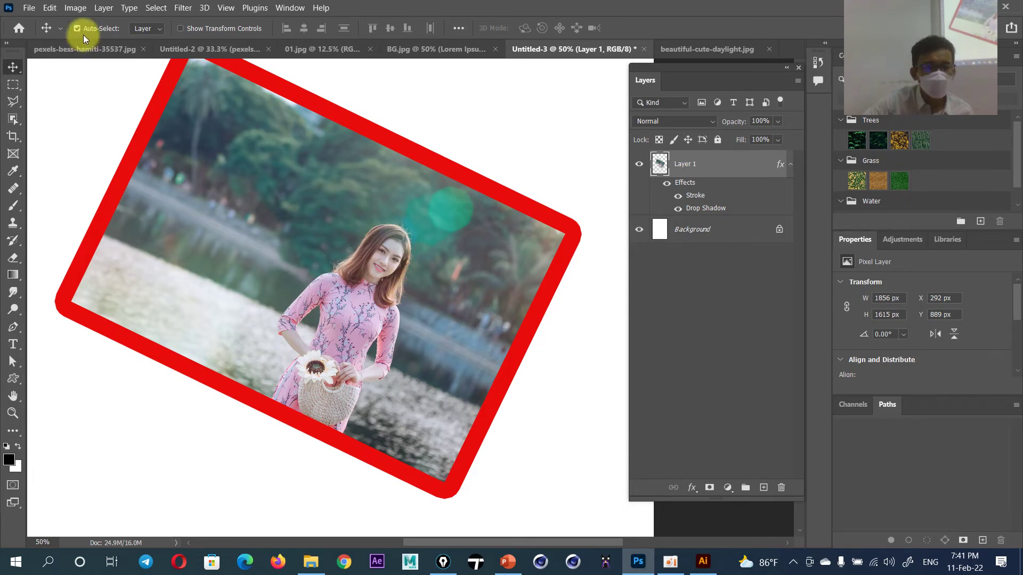
click(29, 8)
Open old paper, grunge border, fineas-gavre and matthew-t-rader images together
click(50, 34)
scroll(368, 329, down, 5)
click(358, 250)
ctrl+click(437, 171)
ctrl+click(351, 153)
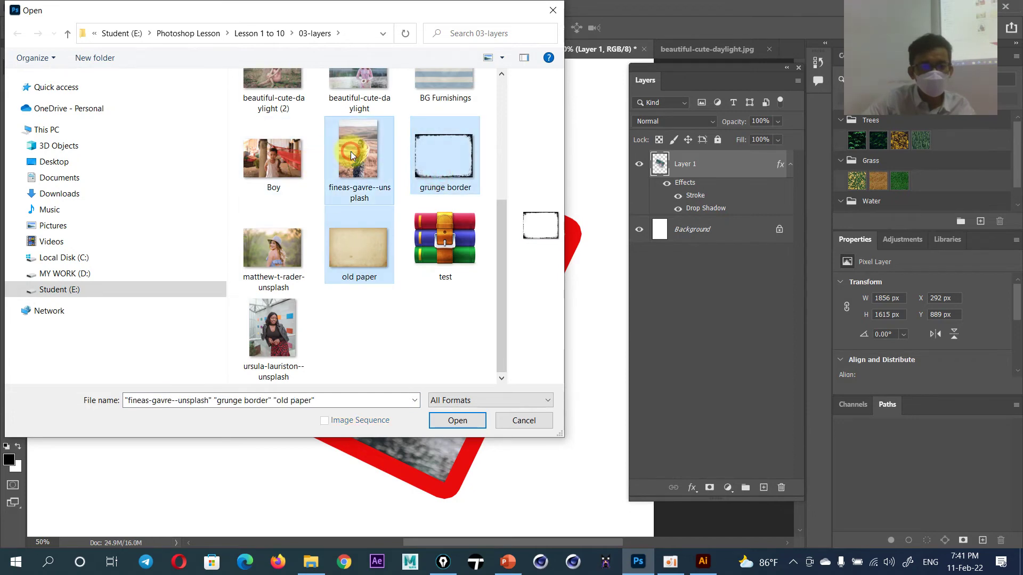
ctrl+click(275, 252)
click(458, 422)
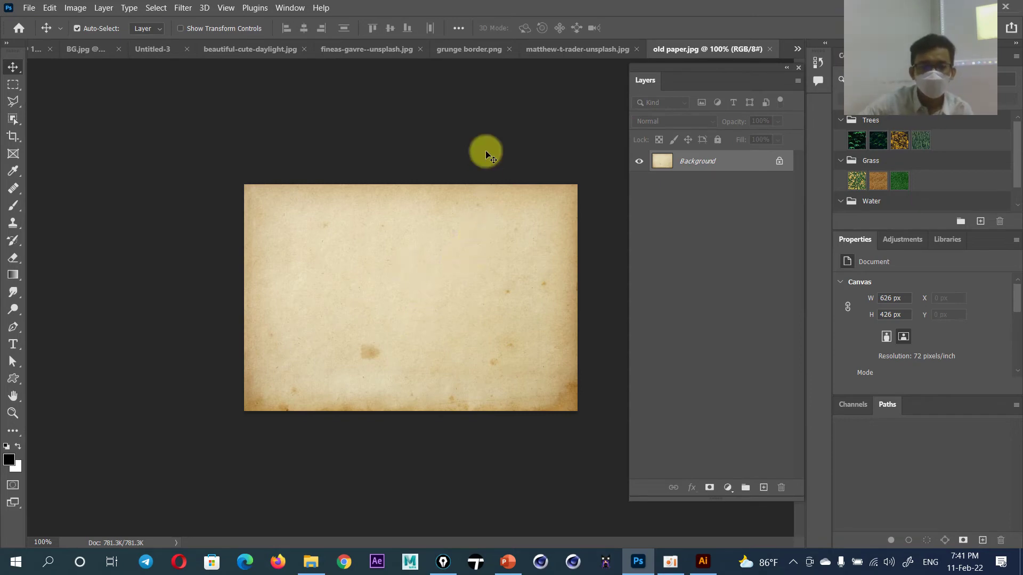
Unlock the old paper layer, bring it into the matthew-t-rader portrait and enlarge it over the photo
click(779, 161)
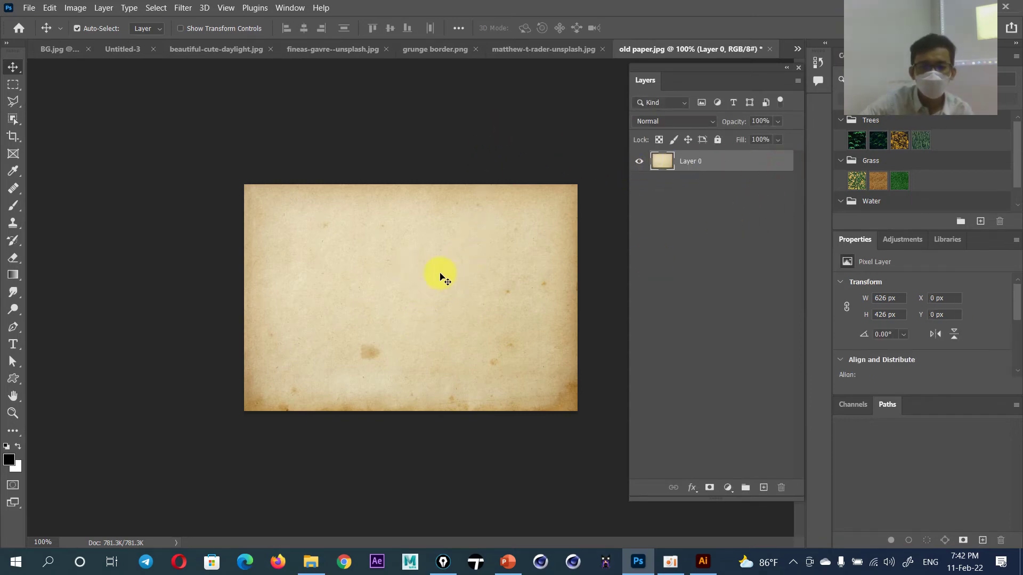
drag(495, 140, 441, 280)
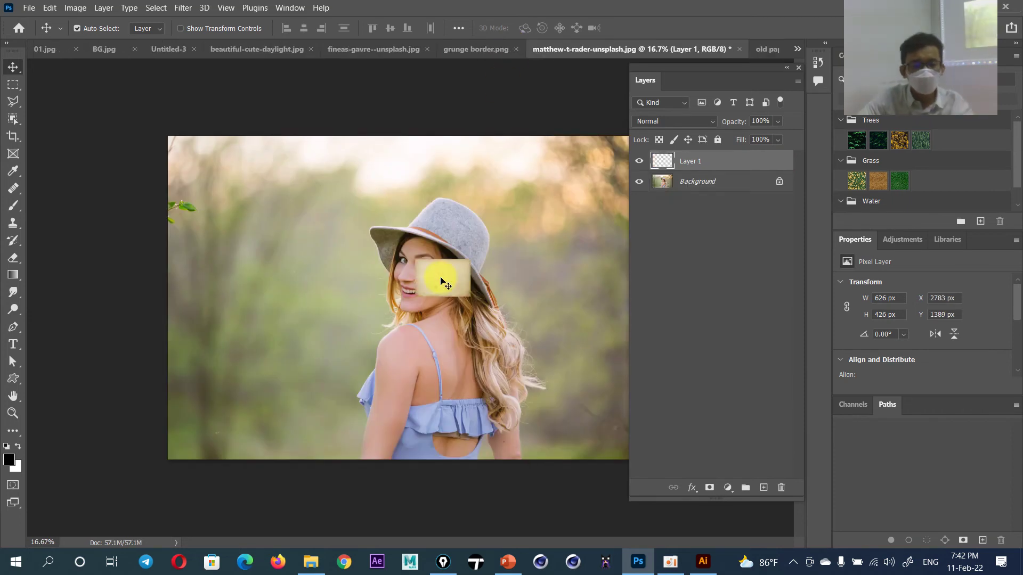
key(ctrl+t)
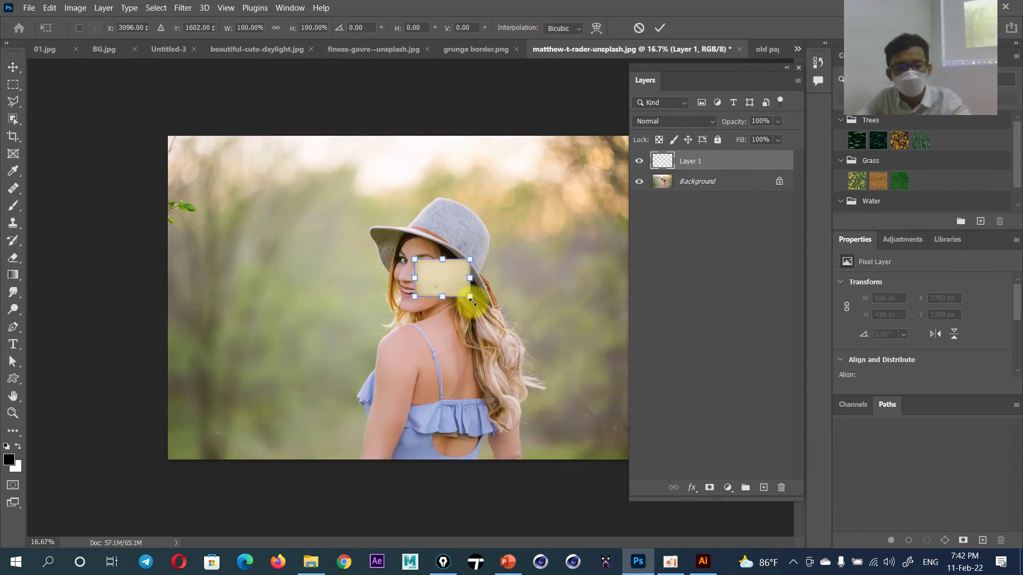
drag(475, 304, 593, 467)
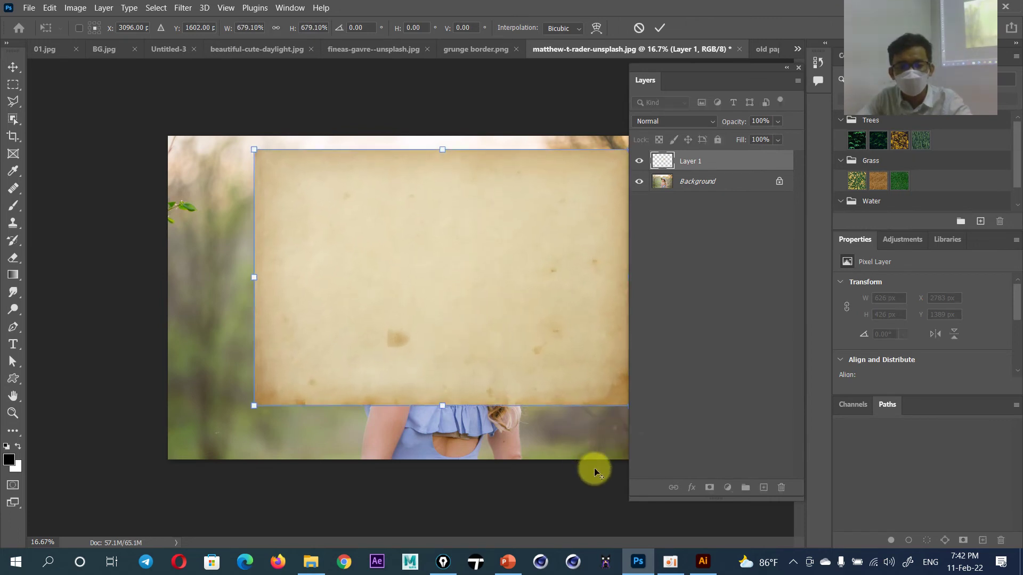
key(Return)
drag(443, 295, 423, 316)
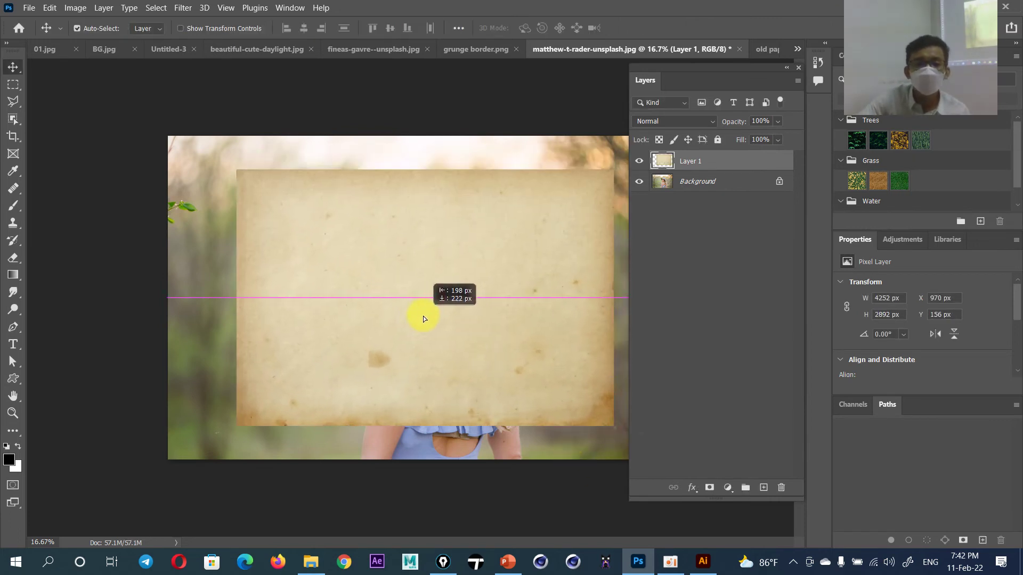
drag(422, 319, 432, 302)
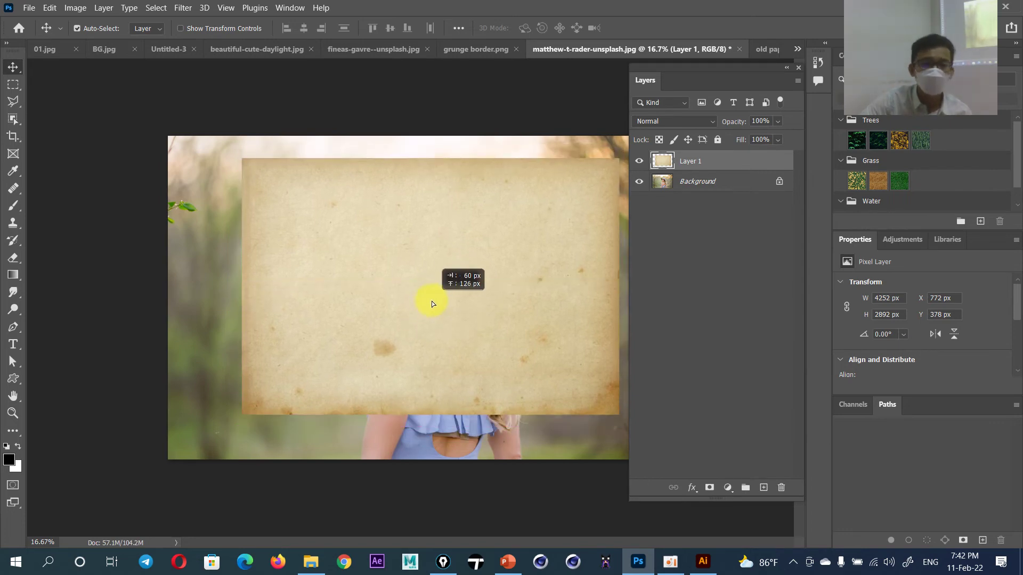
click(675, 122)
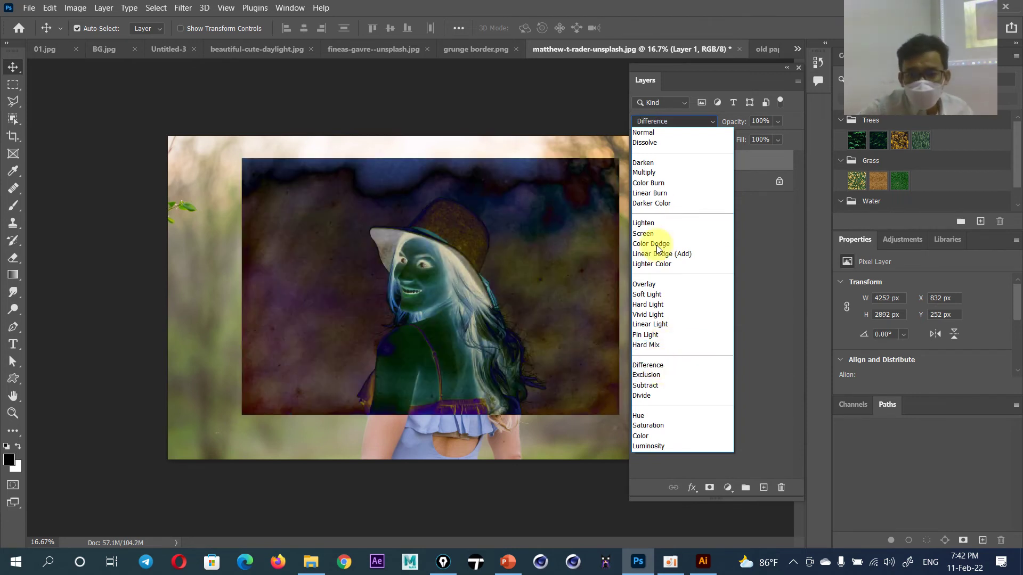
Set the paper layer to Multiply and toggle its visibility to compare the aged look
click(663, 173)
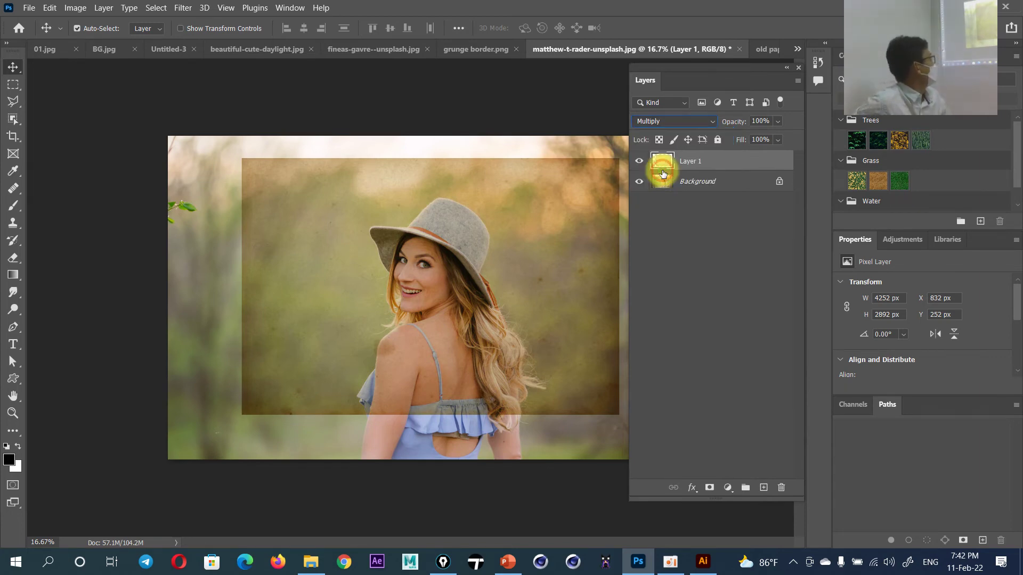
click(635, 162)
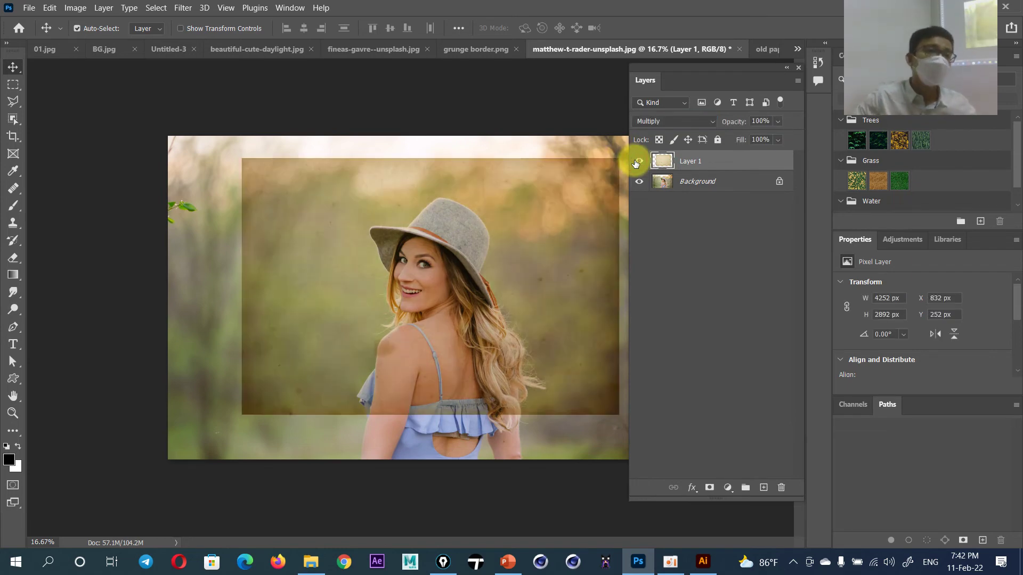
click(635, 162)
click(635, 162)
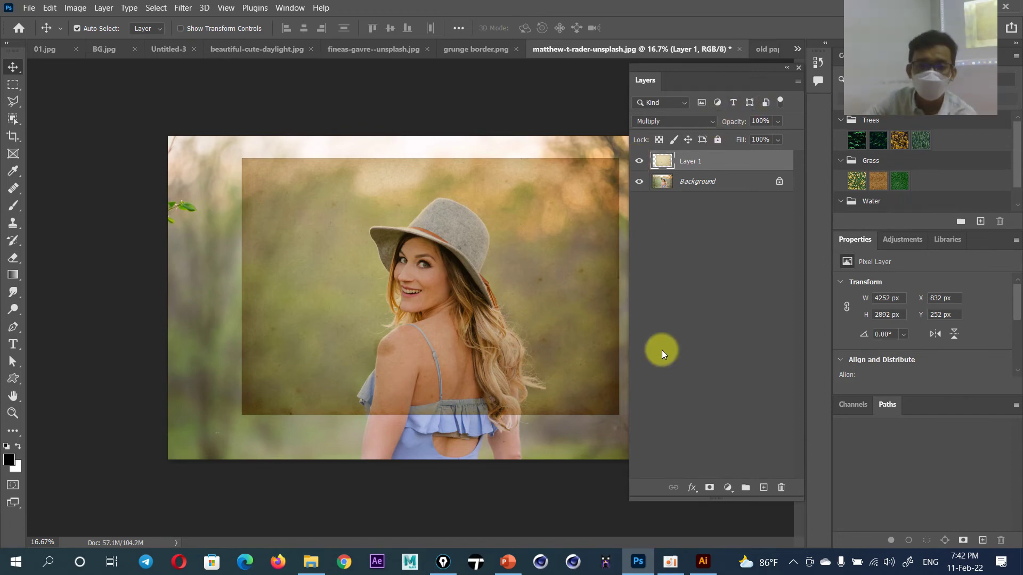
Bring the grunge border into the hat portrait as Layer 2, scaled and positioned over the paper
click(478, 49)
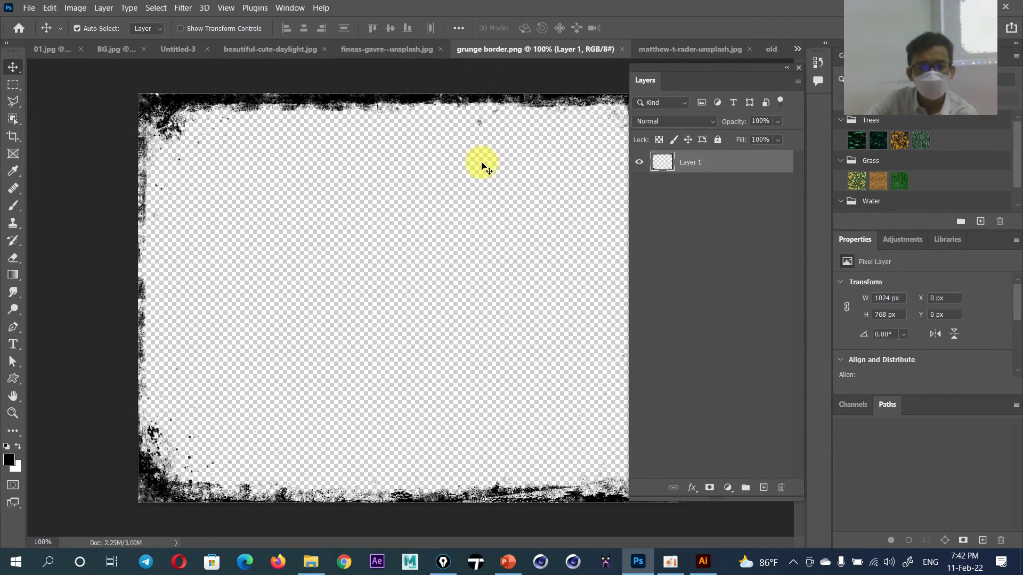
drag(400, 103, 669, 50)
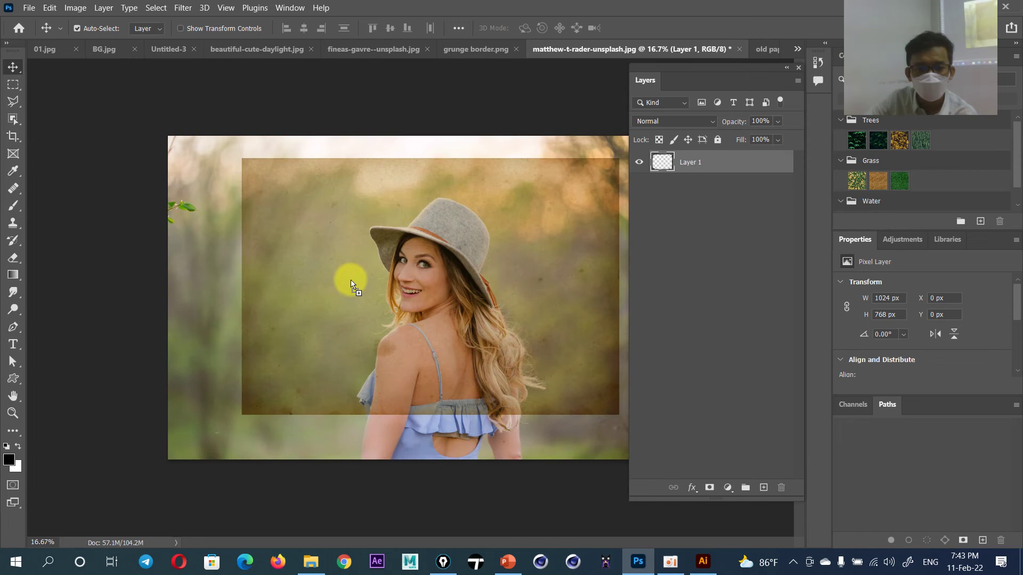
mouse_move(669, 50)
mouse_down()
mouse_move(388, 291)
mouse_move(499, 416)
mouse_up()
key(ctrl+t)
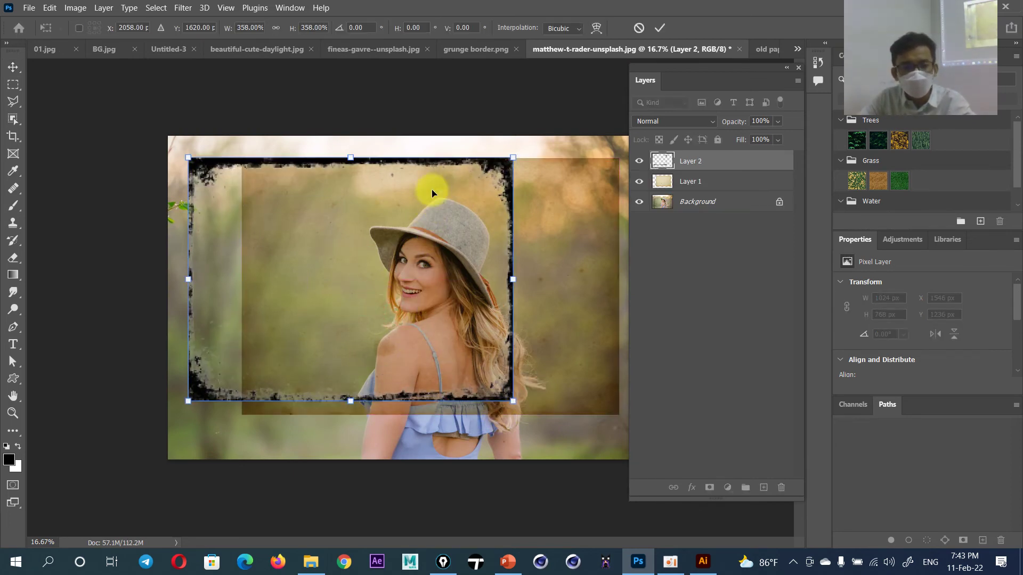
drag(429, 168, 513, 171)
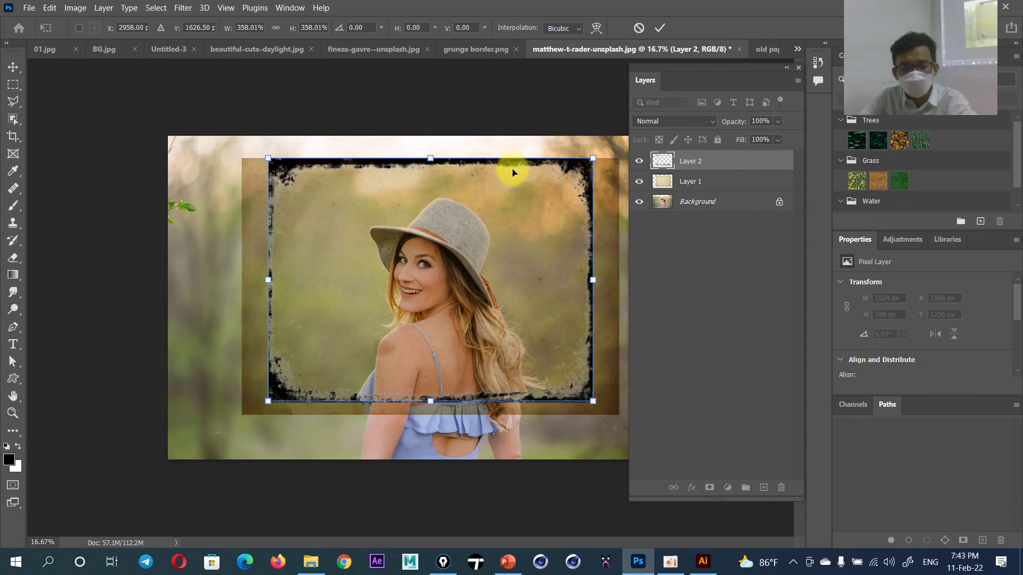
key(Return)
scroll(519, 170, up, 1)
scroll(256, 206, up, 1)
scroll(250, 210, up, 1)
drag(249, 210, 428, 207)
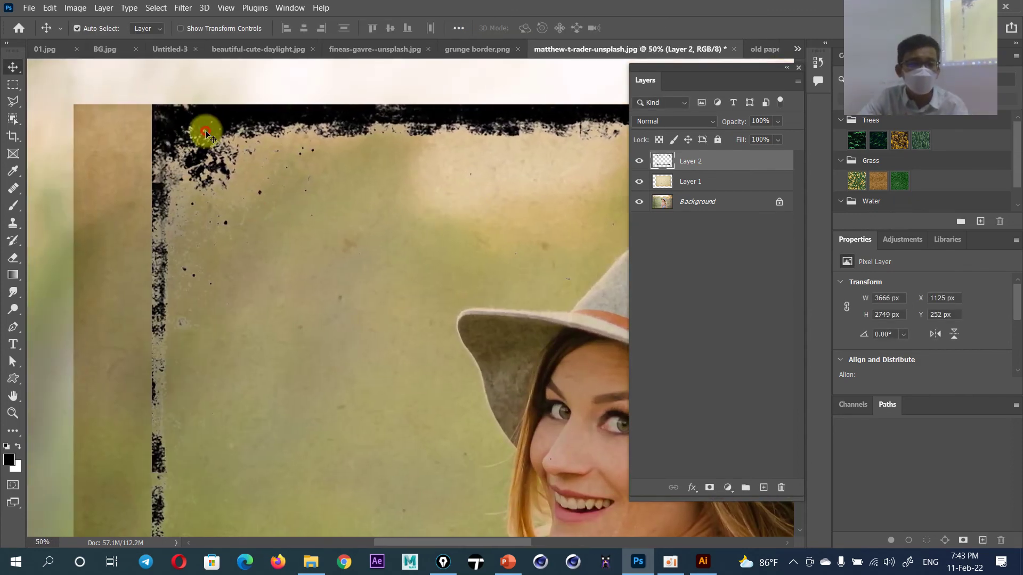
Preview blend modes on the grunge border, settle on Soft Light, and zoom out to view the frame
click(659, 117)
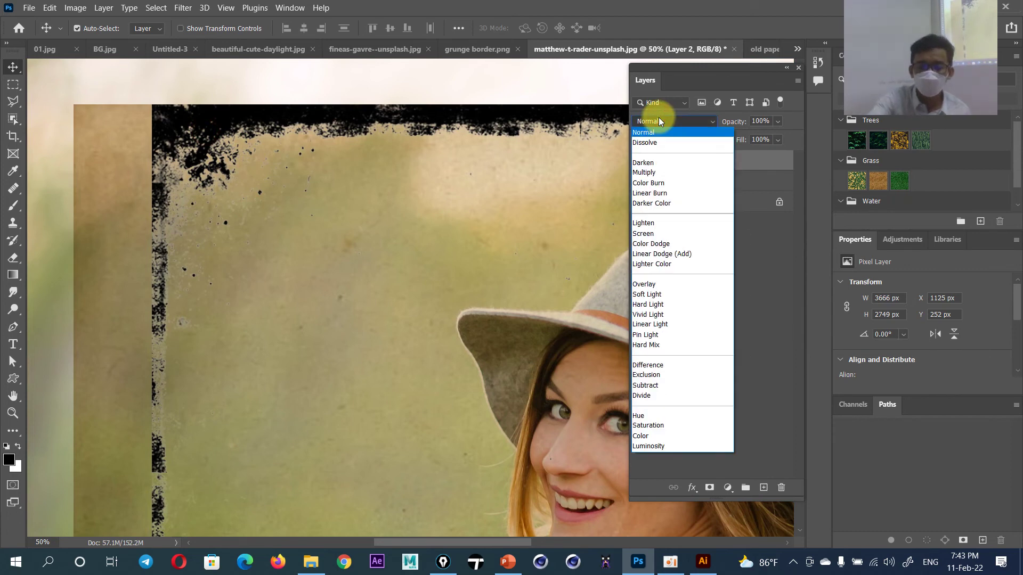
key(Down)
key(Down)
key(Down)
key(Down)
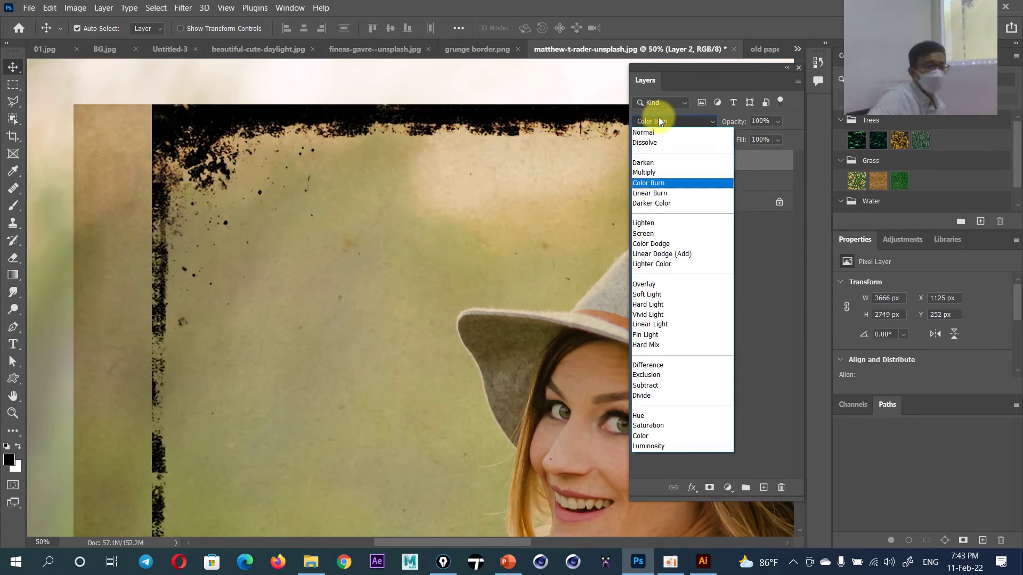
key(Down)
key(Down)
key(Down)
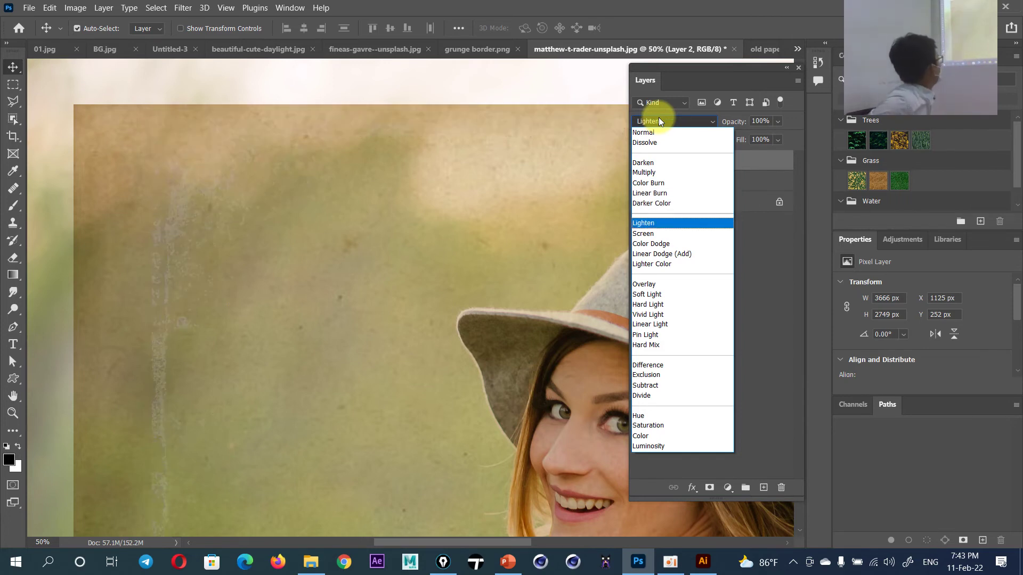
key(Down)
key(Down)
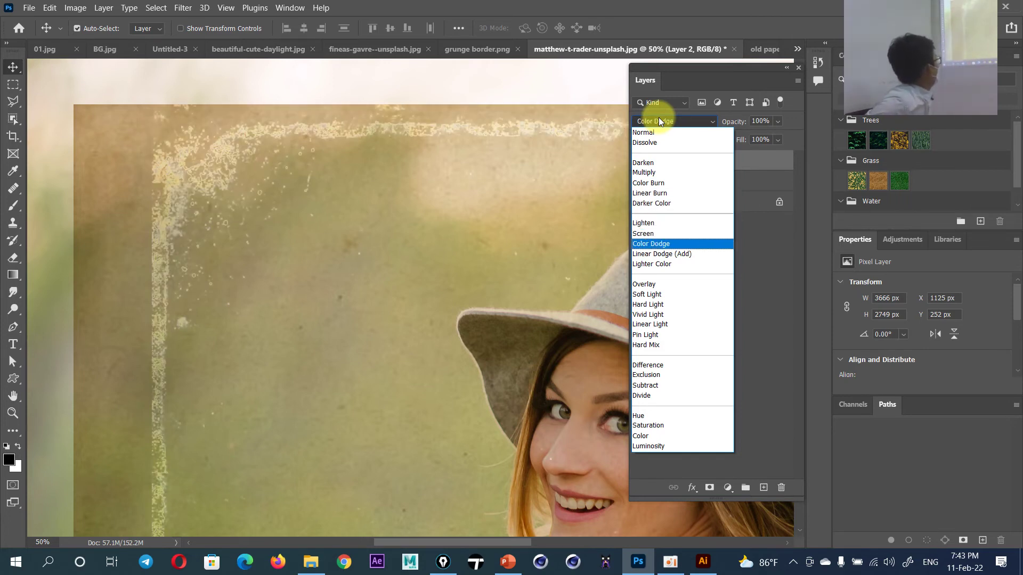
key(Down)
key(Down)
key(Down)
key(Down)
key(Up)
key(Down)
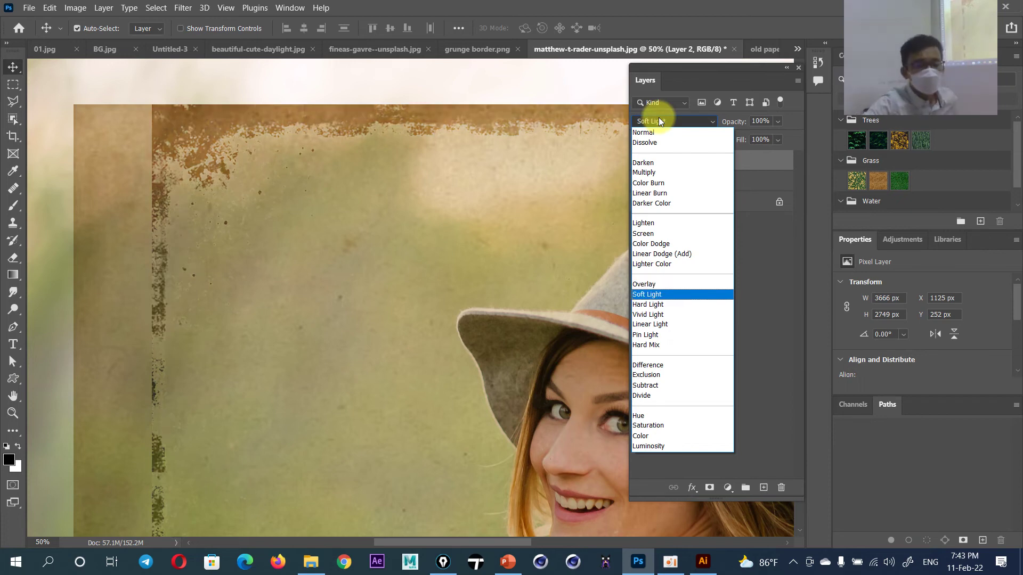
key(Return)
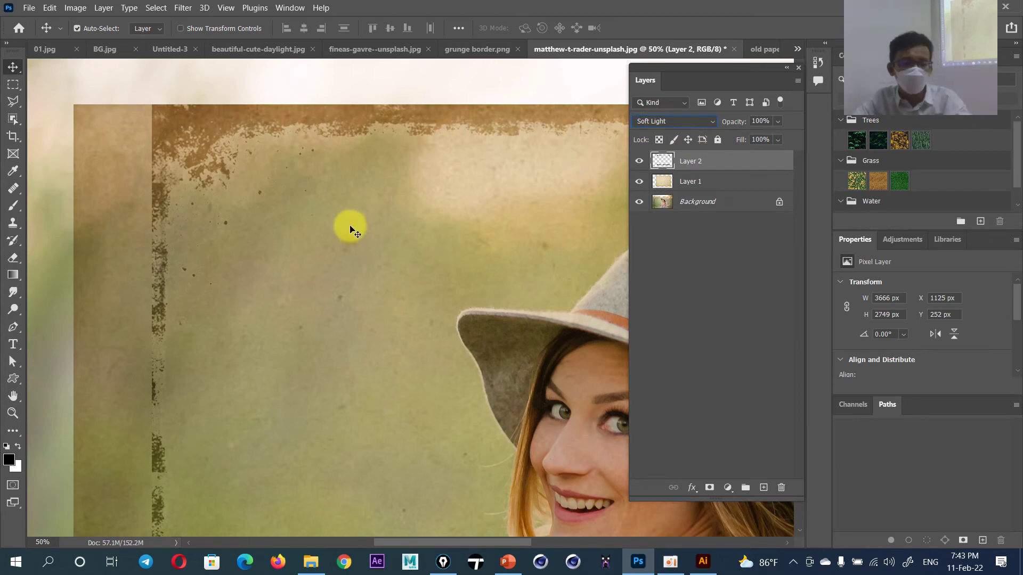
ctrl+click(350, 224)
drag(417, 212, 283, 152)
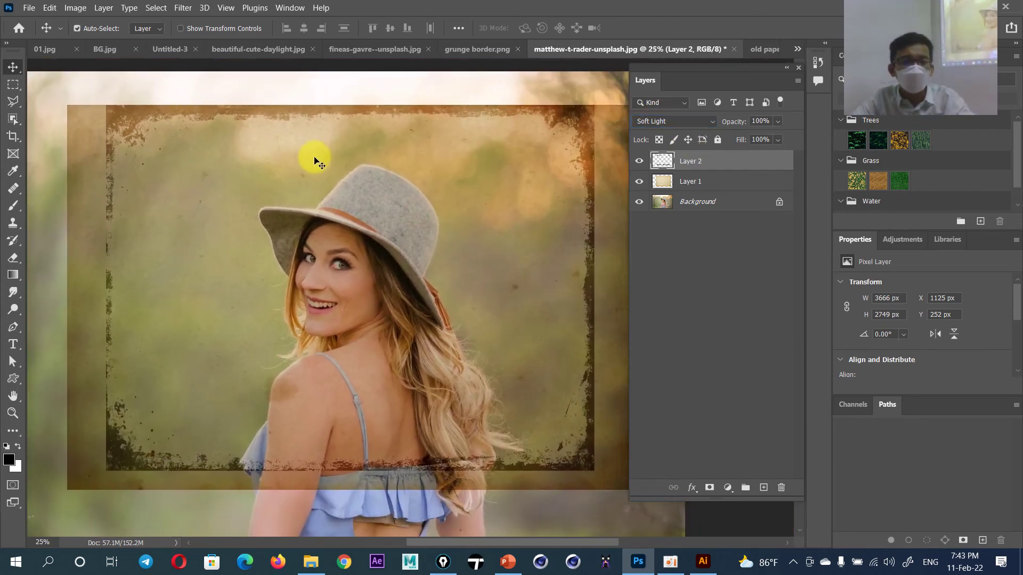
Crop the hat portrait canvas to the grunge border's edges
click(11, 136)
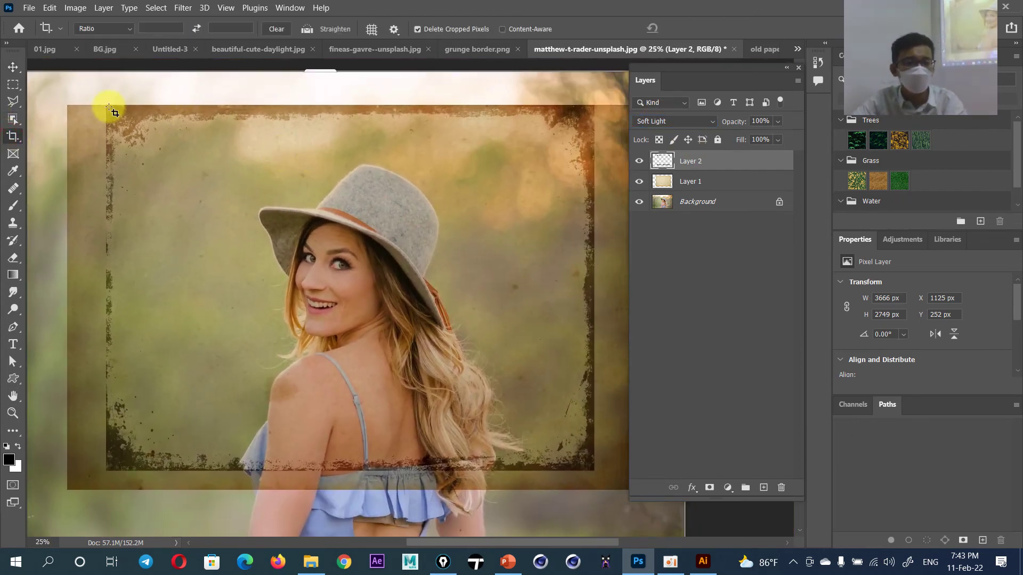
drag(106, 103, 600, 471)
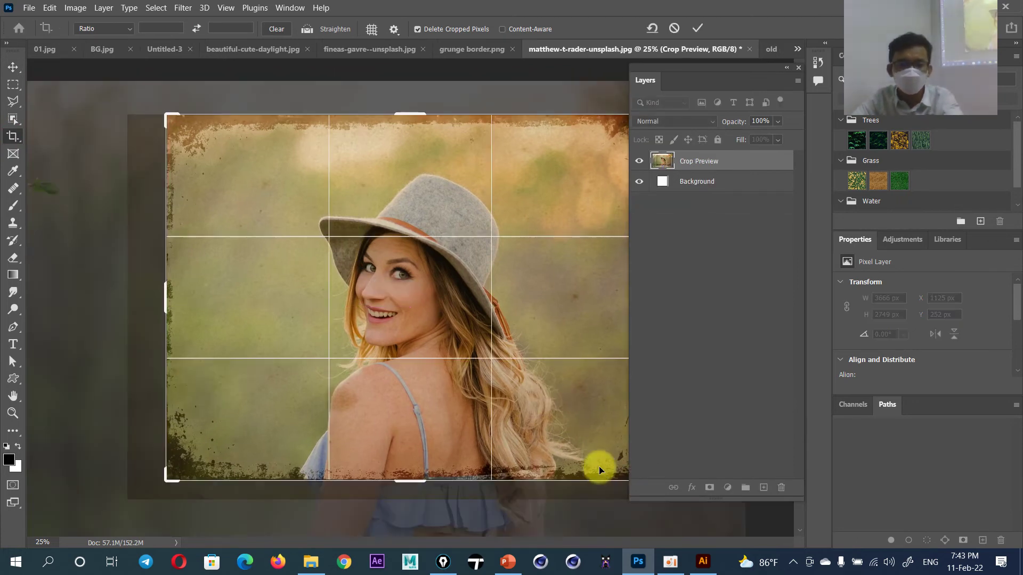
key(Return)
Float the portrait document in its own window, zoomed to show the whole photo
ctrl+click(341, 230)
alt+click(561, 152)
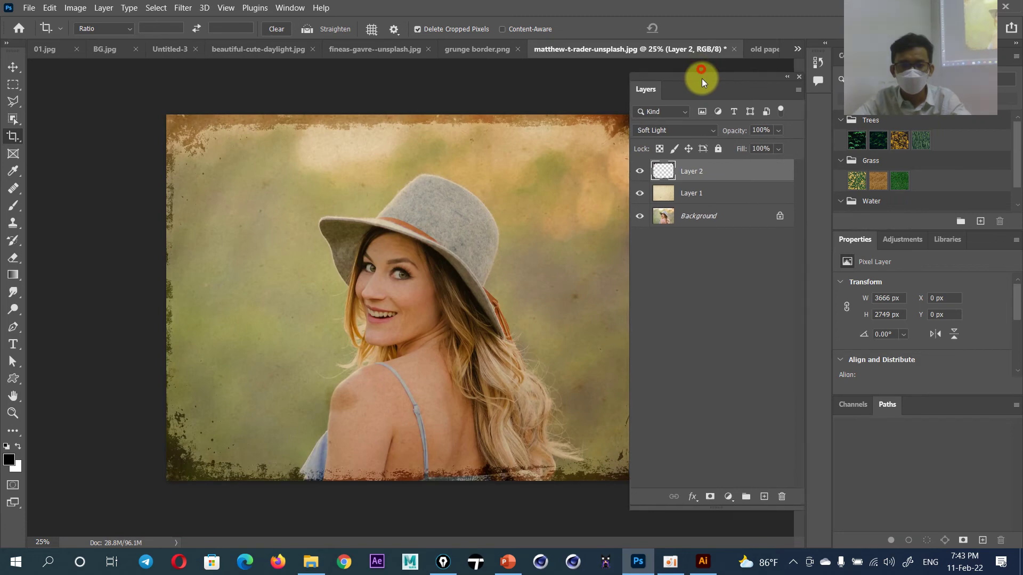
drag(701, 69, 756, 134)
drag(622, 60, 265, 100)
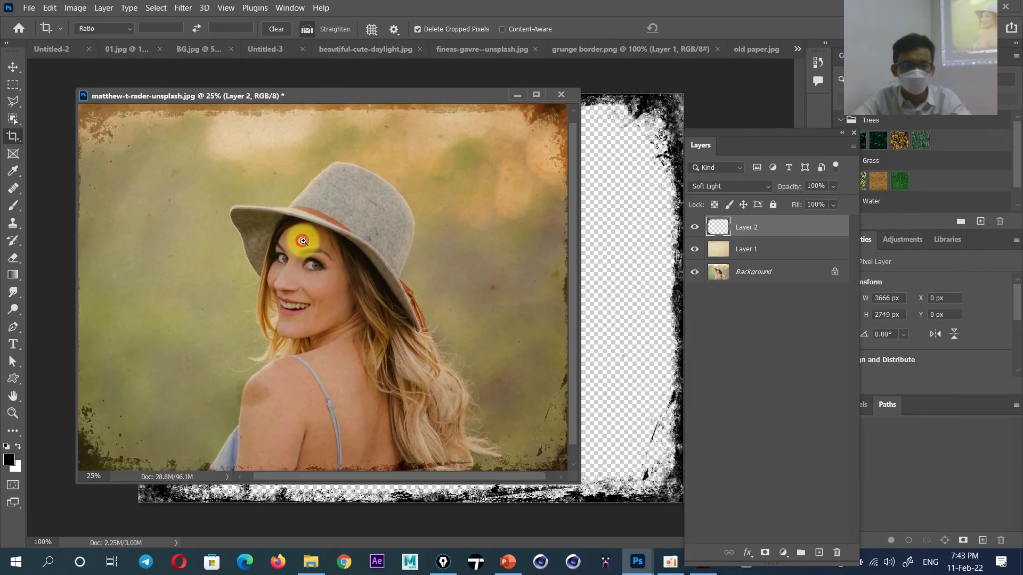
alt+click(305, 236)
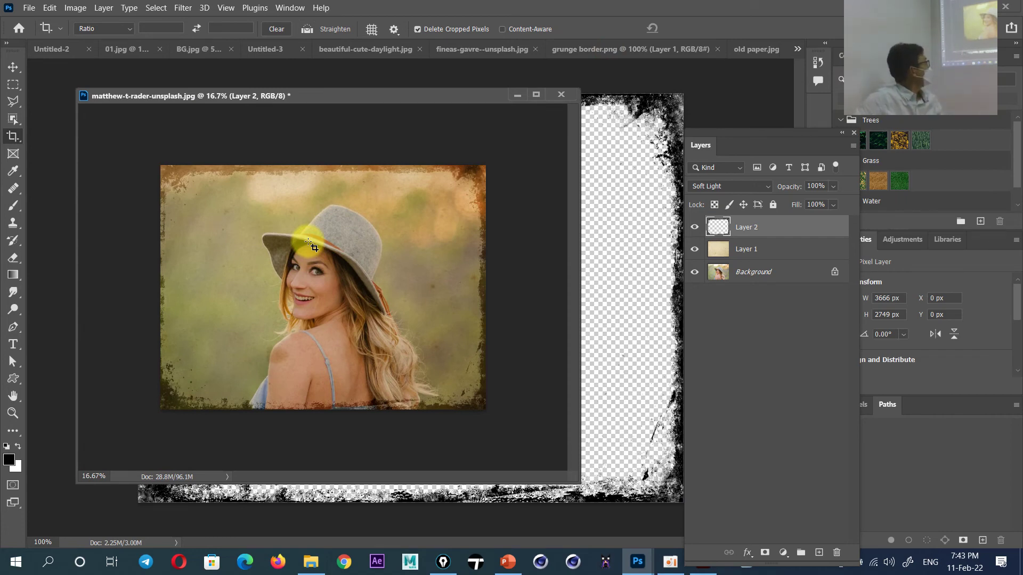
click(506, 563)
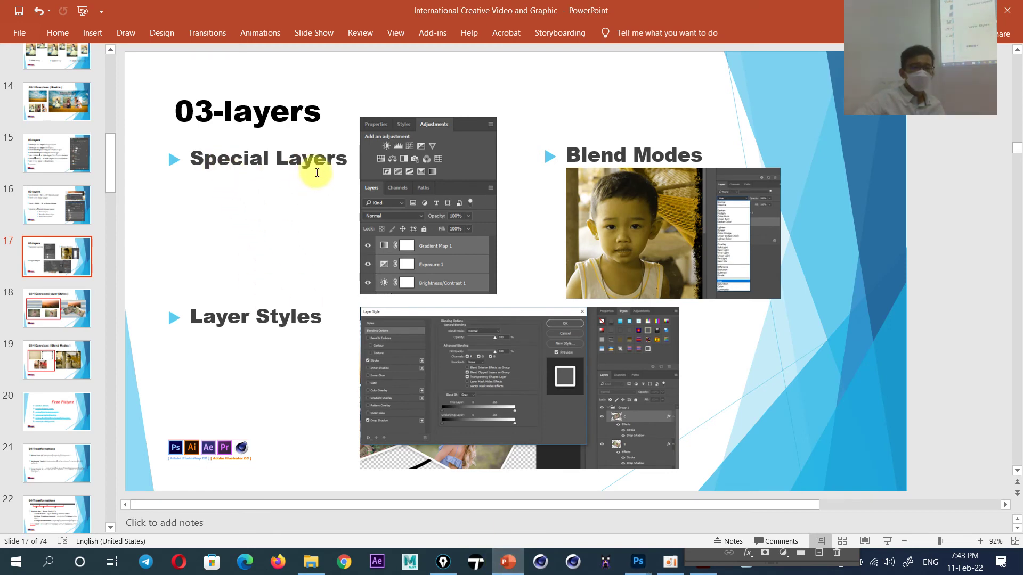
mouse_move(637, 561)
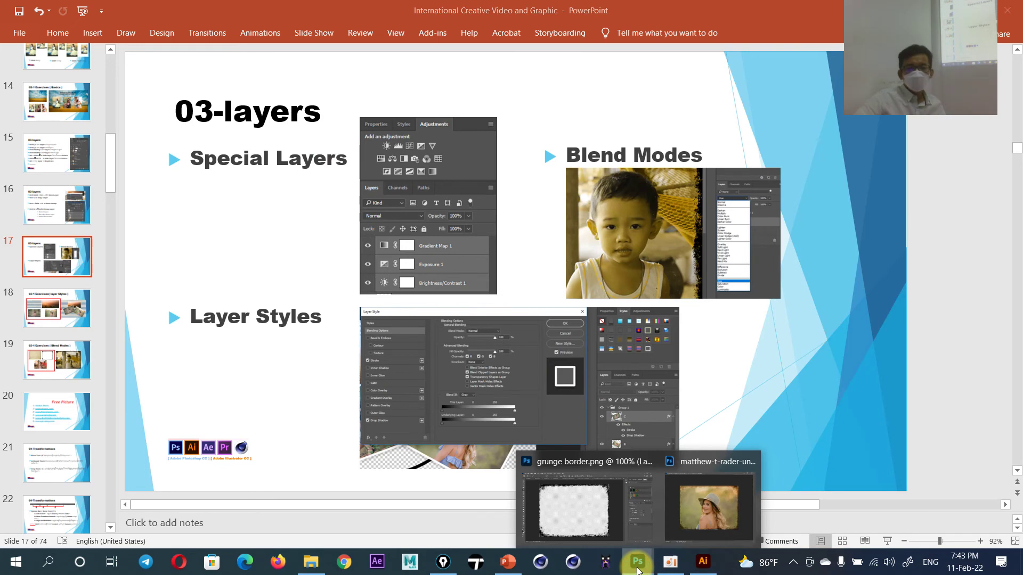
click(731, 503)
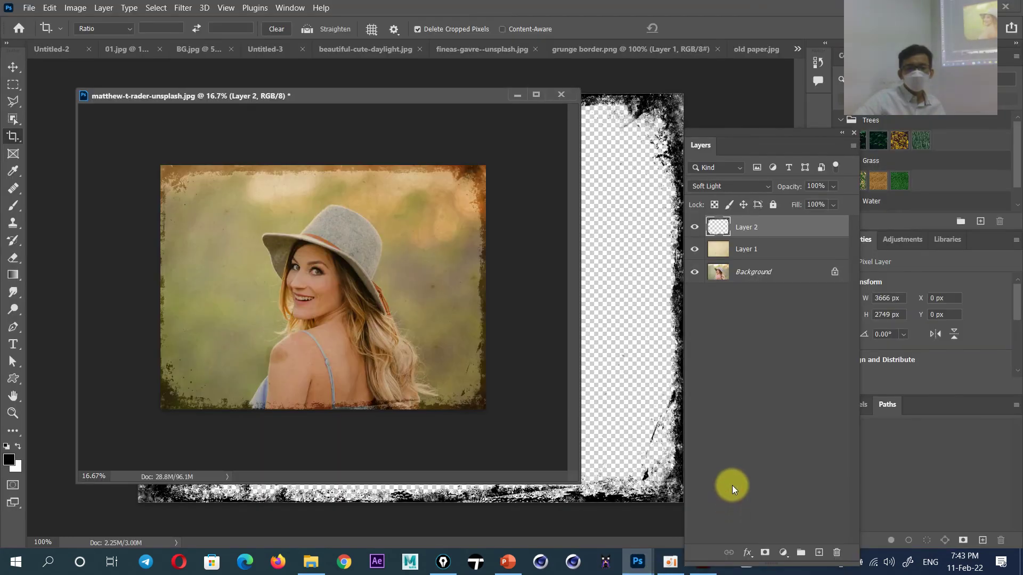
drag(762, 132, 704, 103)
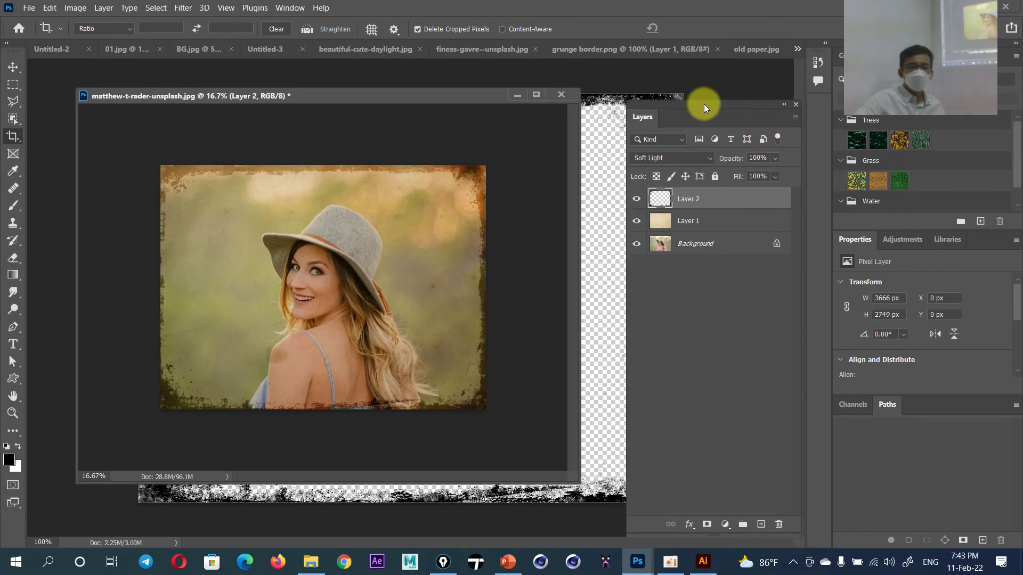
Browse the adjustment layer options and add a default Curves 1 layer above the grunge border
click(725, 525)
click(670, 439)
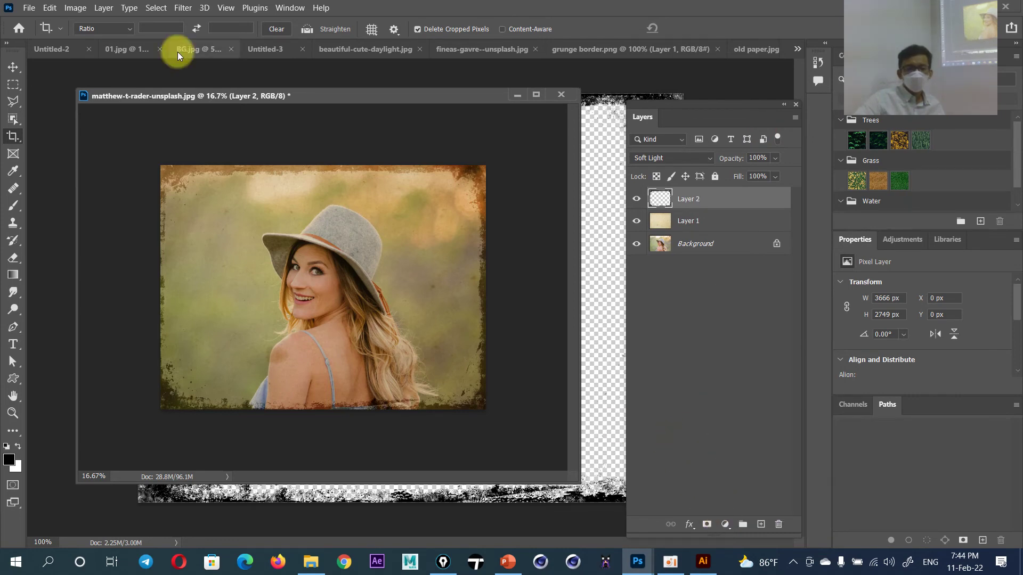
click(81, 11)
mouse_move(95, 39)
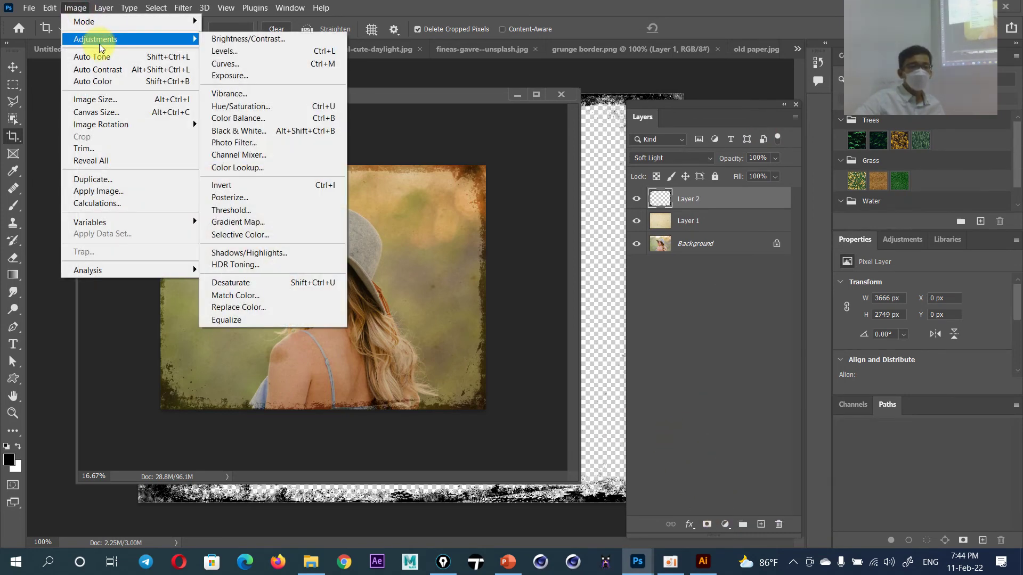
click(725, 525)
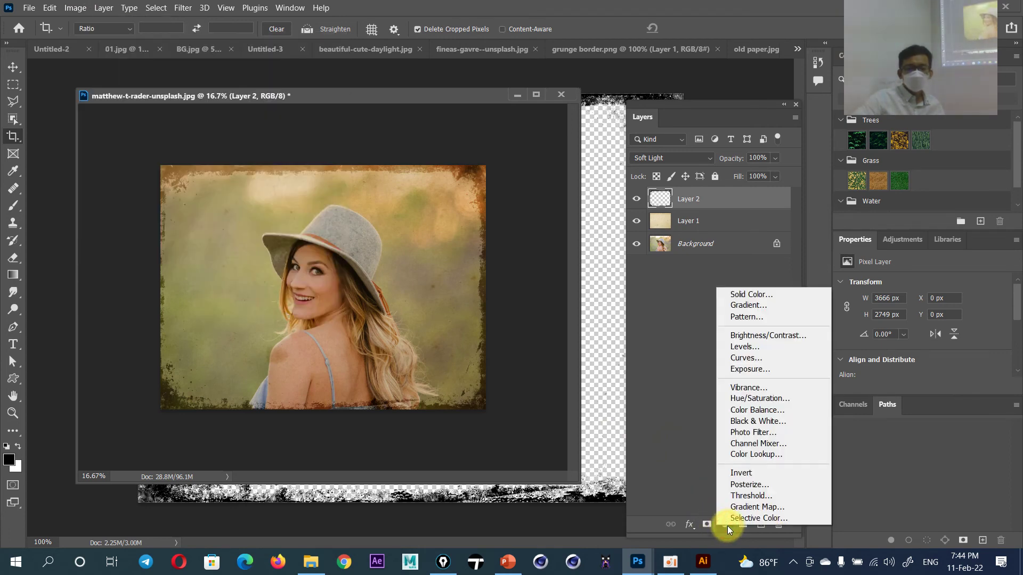
click(879, 477)
click(900, 239)
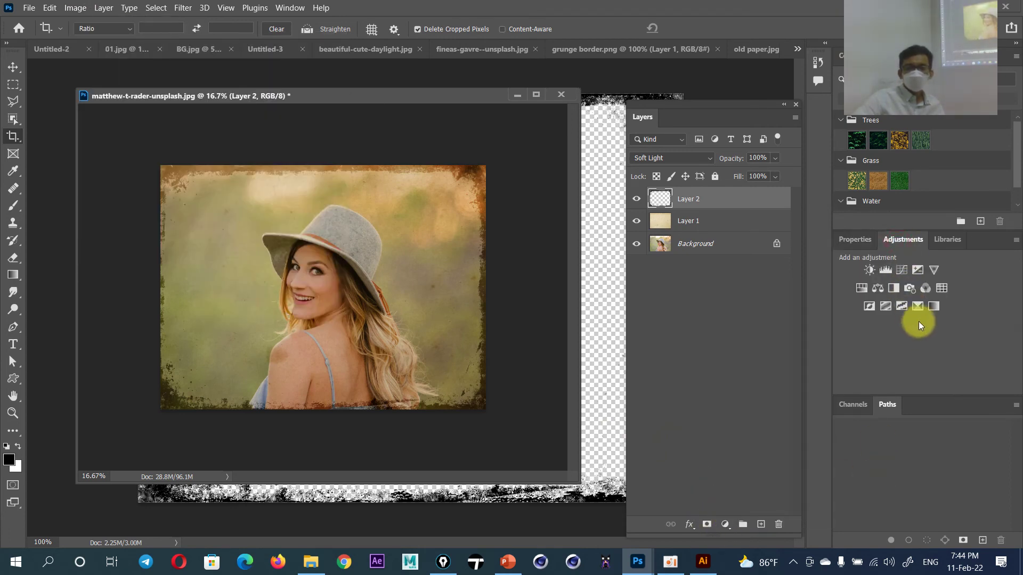
click(724, 525)
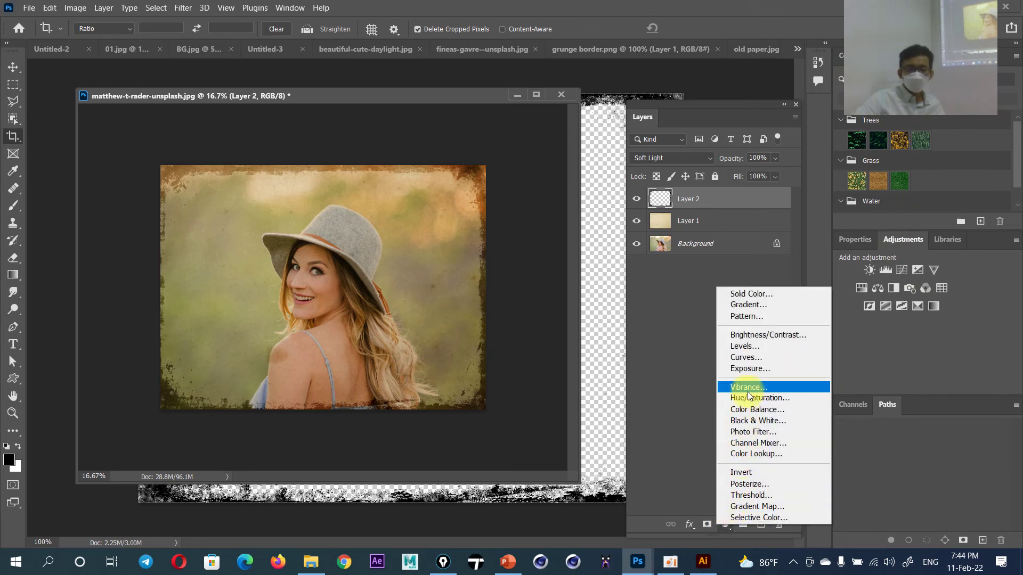
click(753, 357)
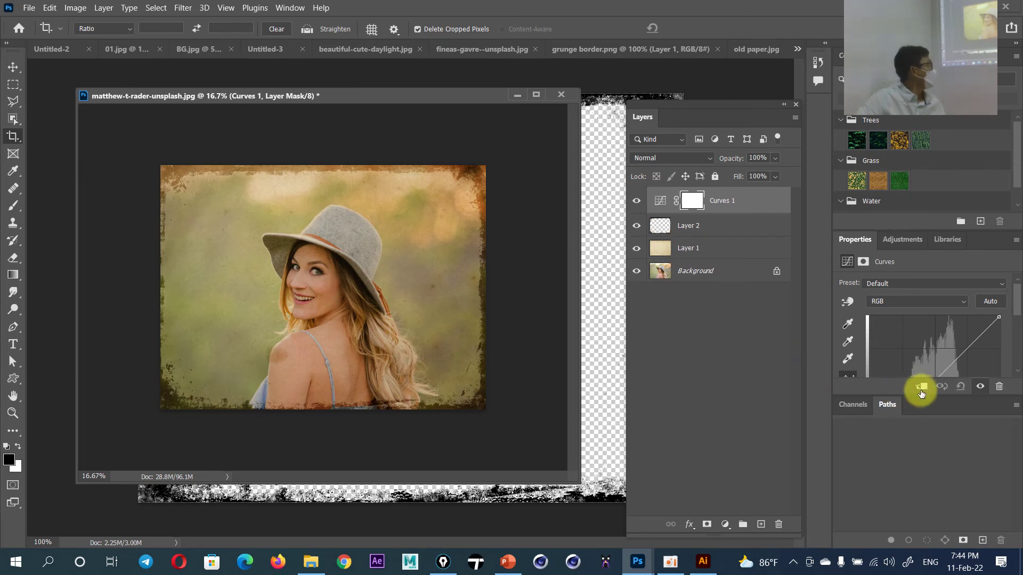
Bend the RGB curve, then pull the Red channel curve down for a cooler, greener tint
drag(855, 239, 363, 113)
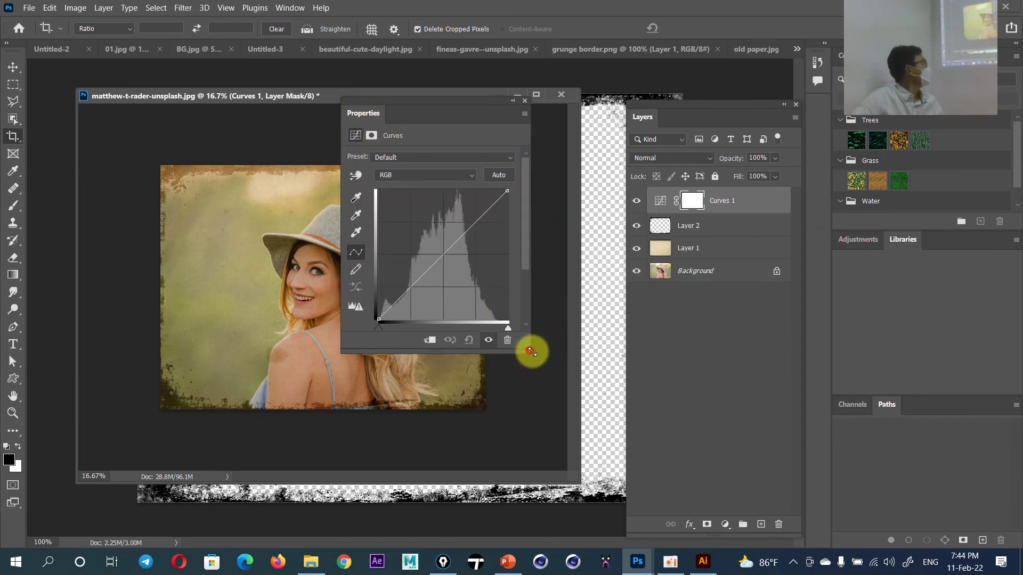
drag(531, 351, 635, 423)
drag(570, 206, 560, 214)
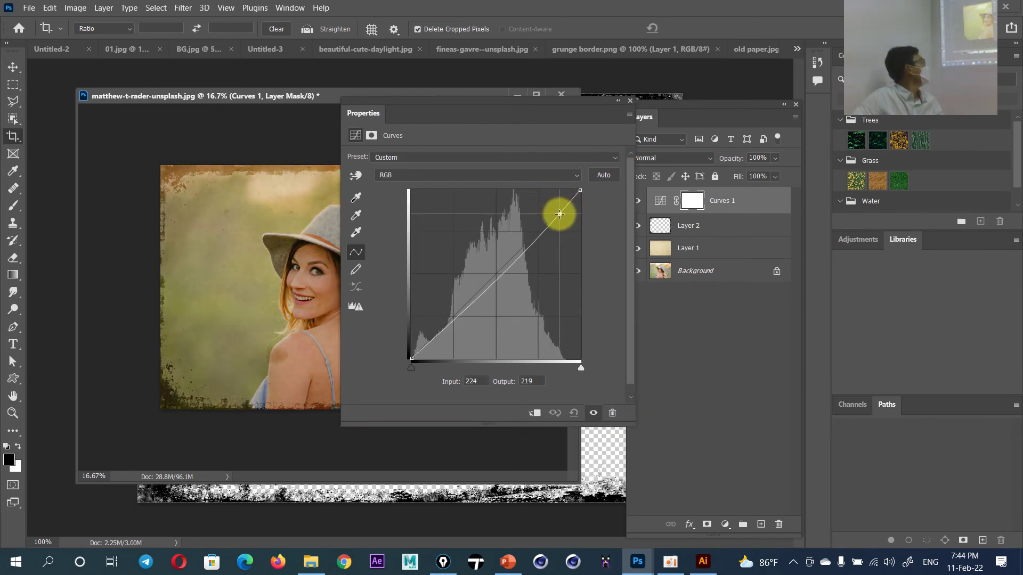
drag(511, 99, 558, 103)
drag(481, 347, 479, 341)
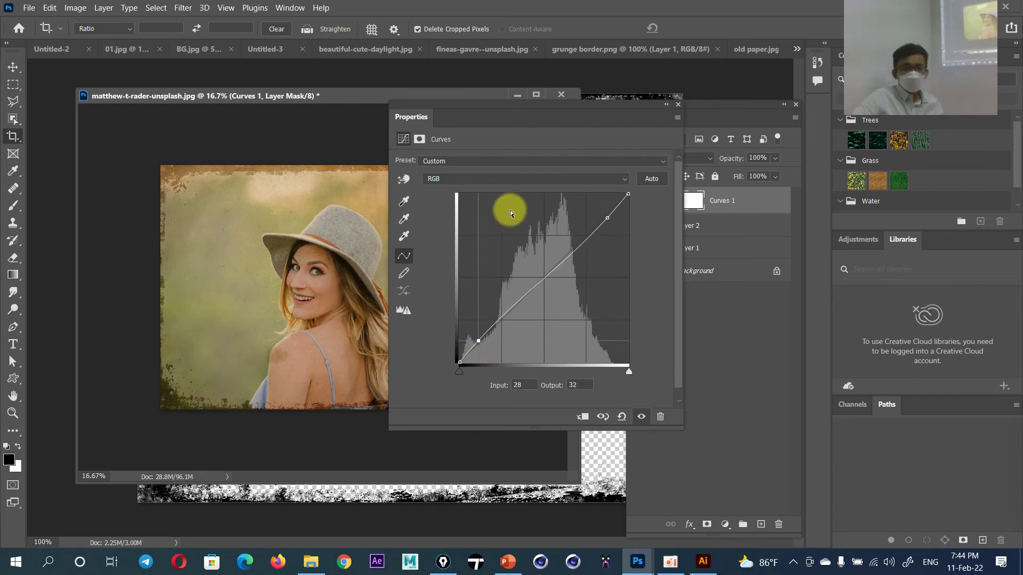
click(487, 181)
drag(551, 261, 576, 269)
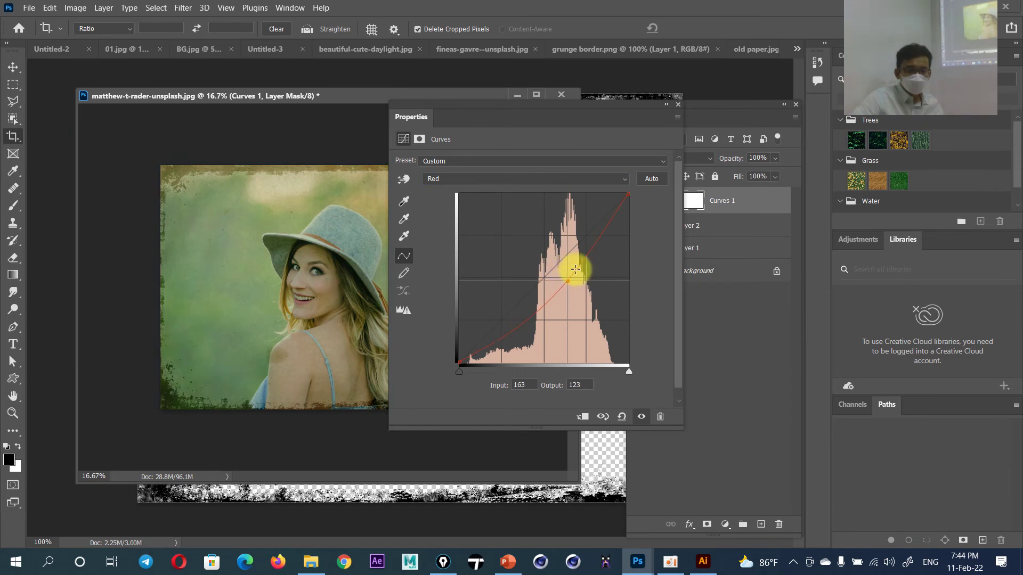
Toggle the Curves 1 layer's visibility to compare the portrait with and without it
drag(641, 104, 816, 357)
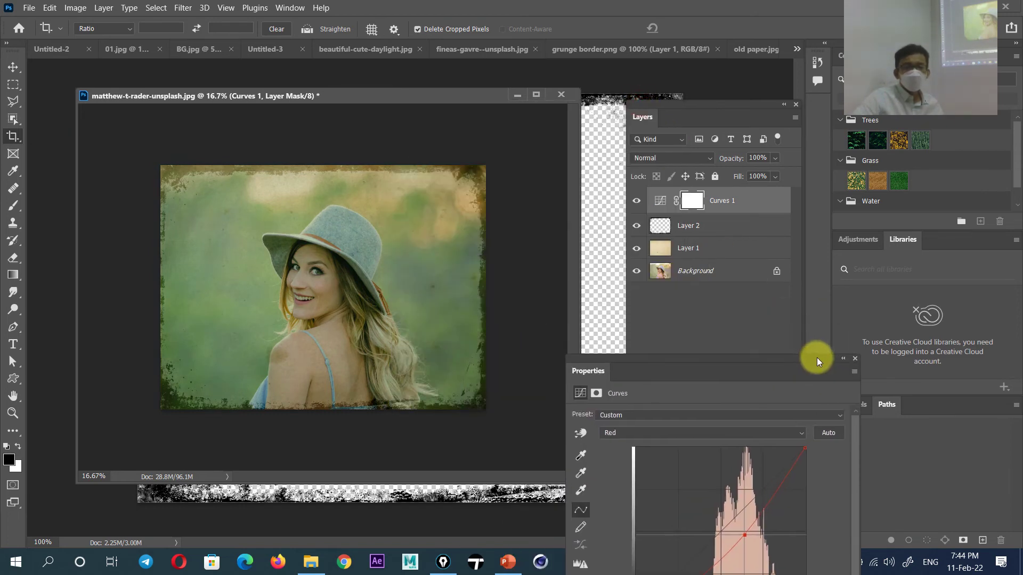
click(715, 320)
click(695, 200)
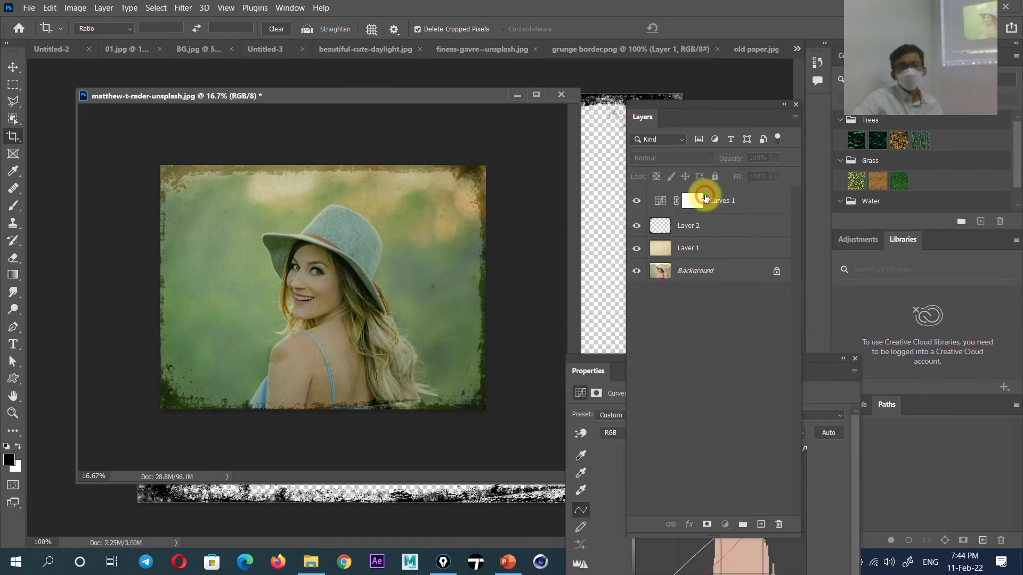
click(636, 201)
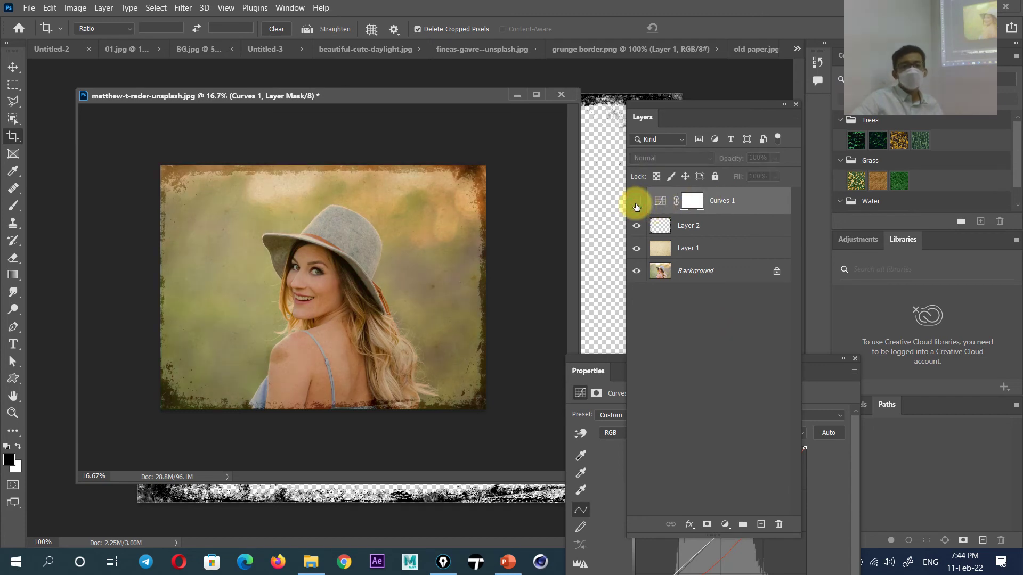
click(636, 202)
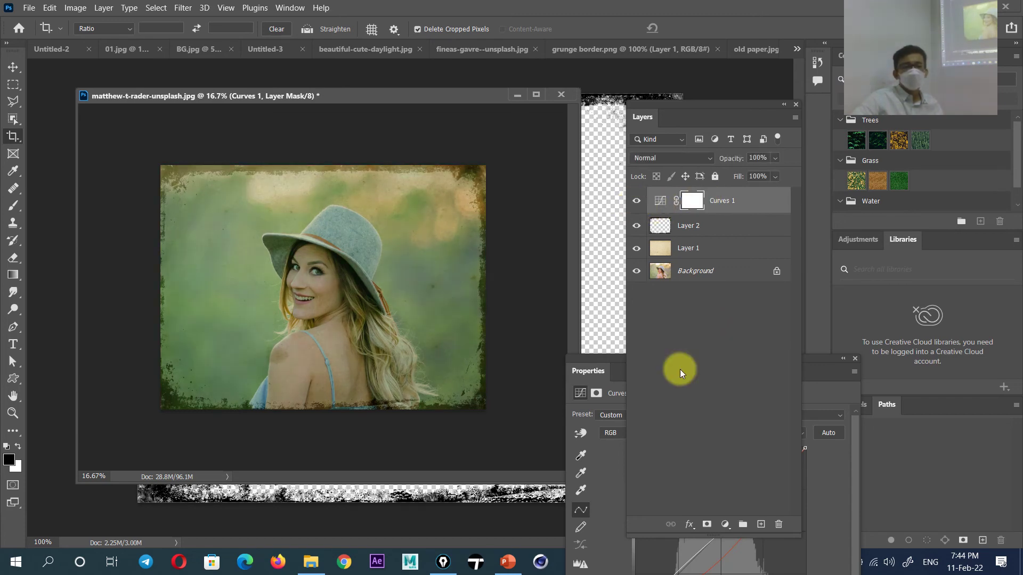
click(636, 202)
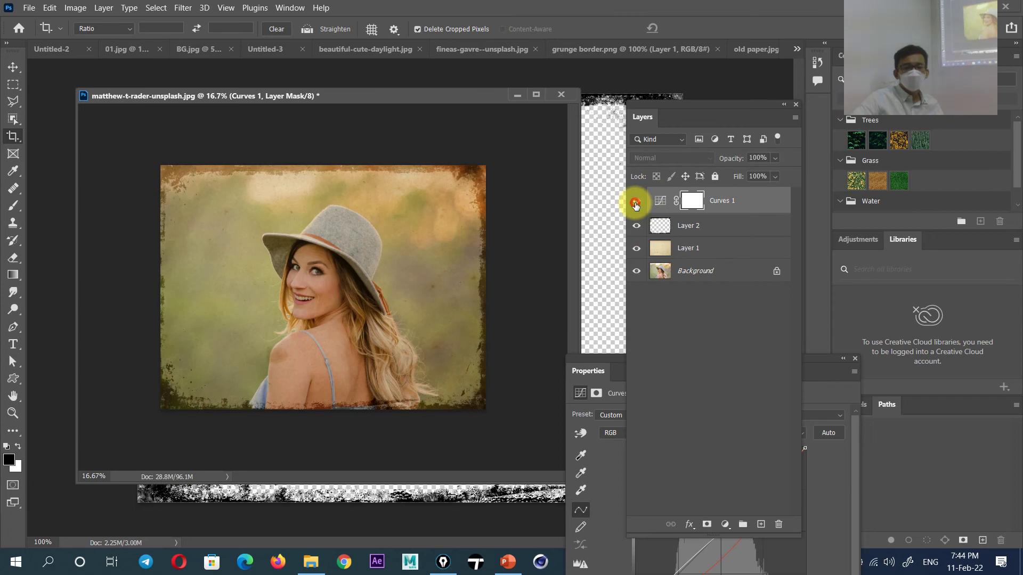
Toggle the Curves tint to compare the portrait, then select Layer 1, the paper texture
click(636, 201)
click(509, 563)
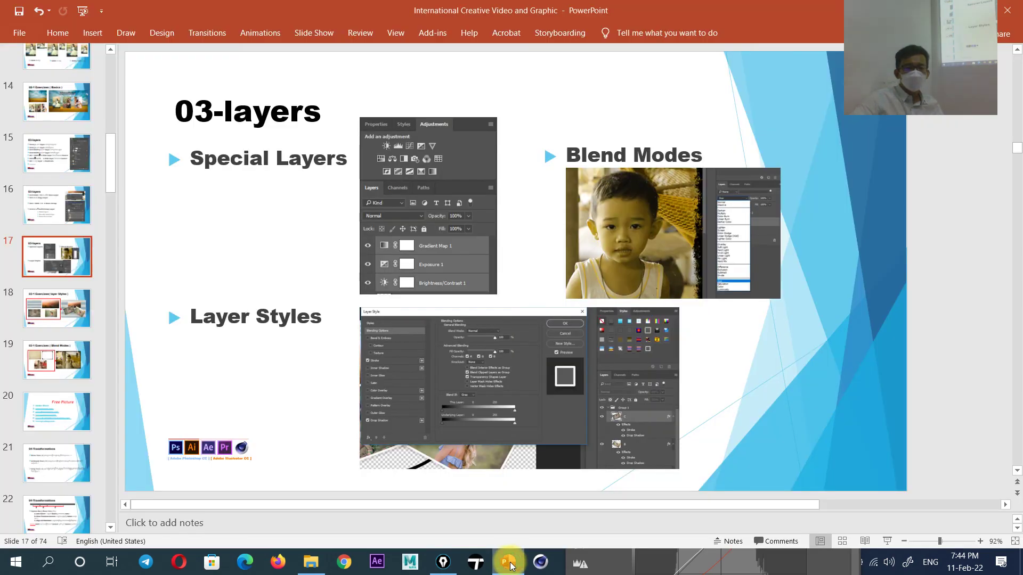
click(509, 563)
click(636, 203)
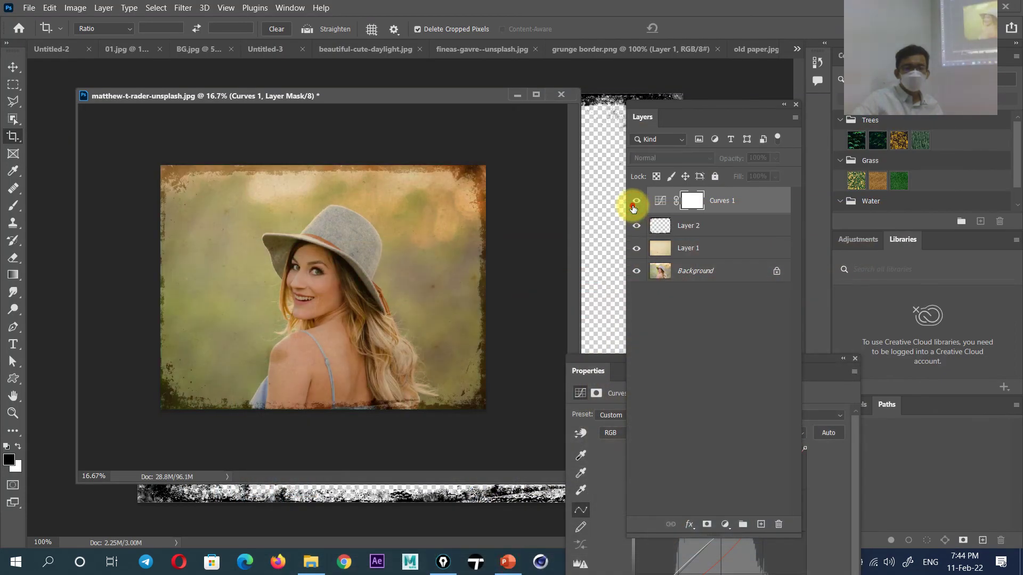
click(682, 246)
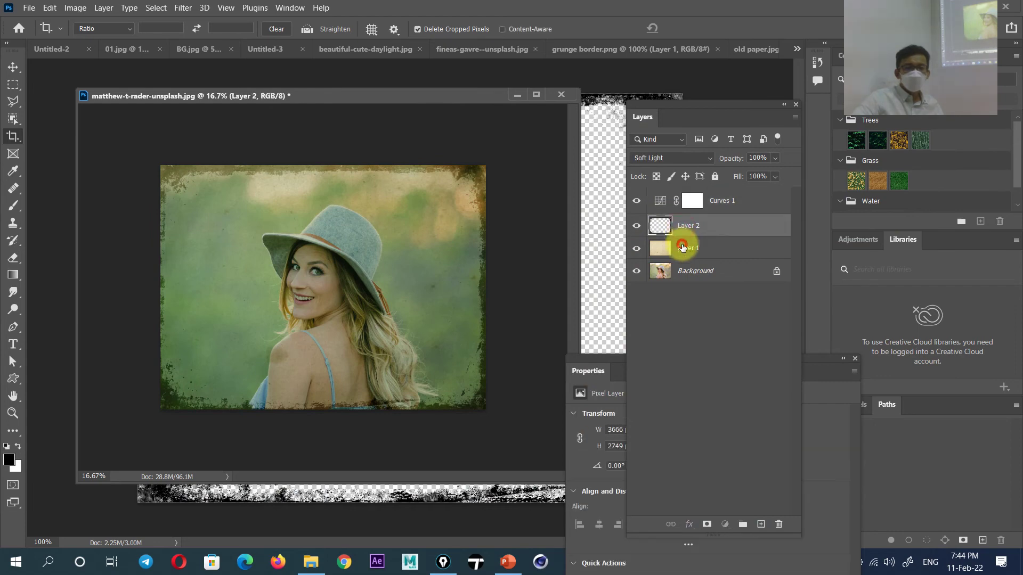
Cycle through the open document tabs to old paper.jpg from the tab overflow list
click(746, 47)
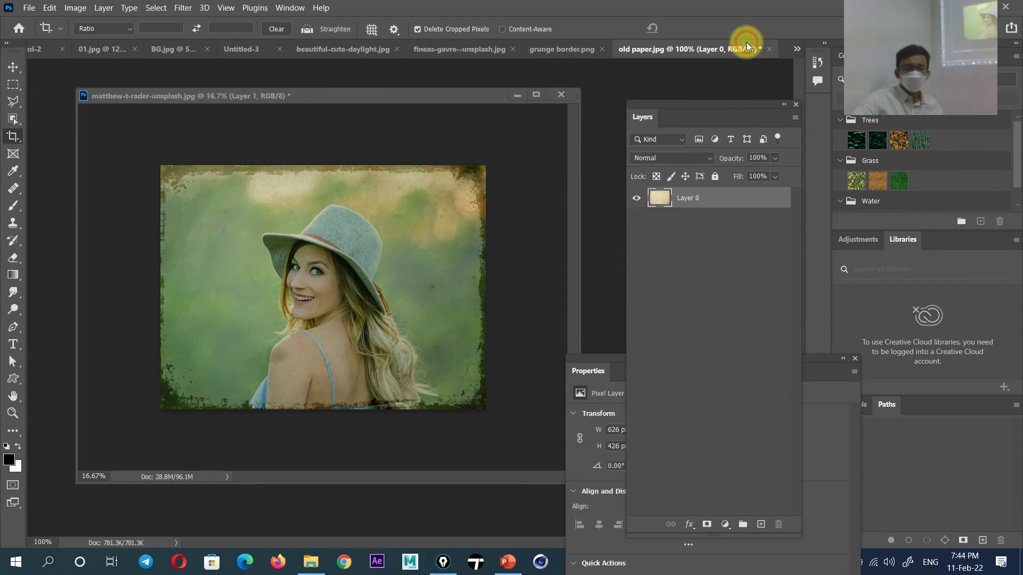
click(571, 47)
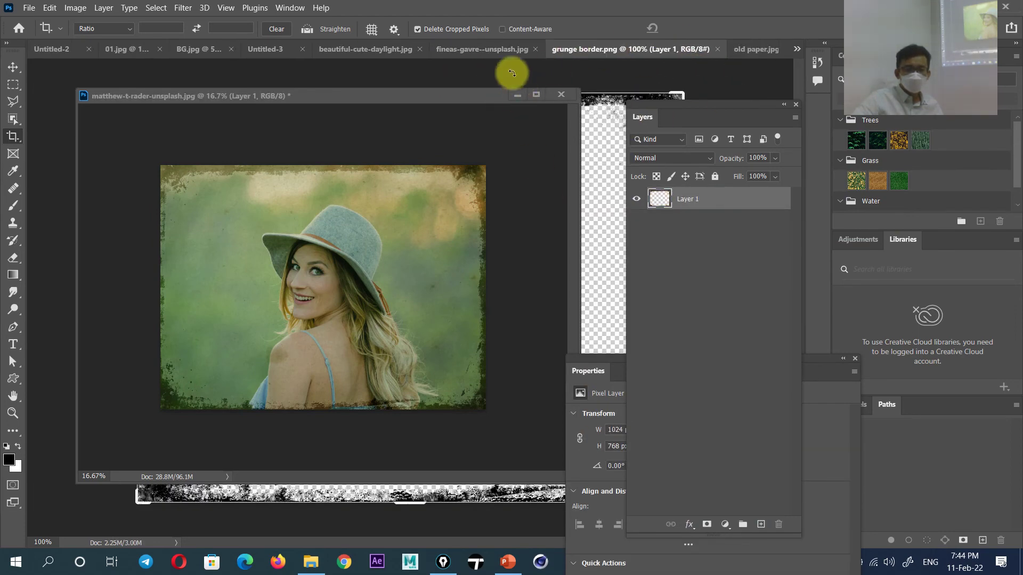
click(489, 52)
click(469, 104)
click(757, 57)
click(797, 49)
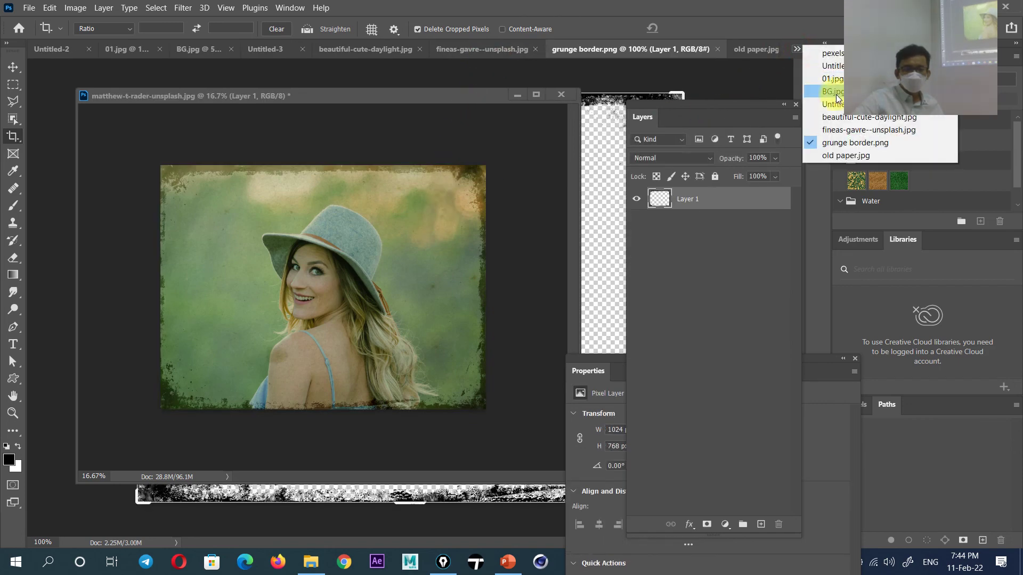
click(845, 155)
Minimize the floating portrait window and return to the red-framed Untitled-3 photo
click(515, 96)
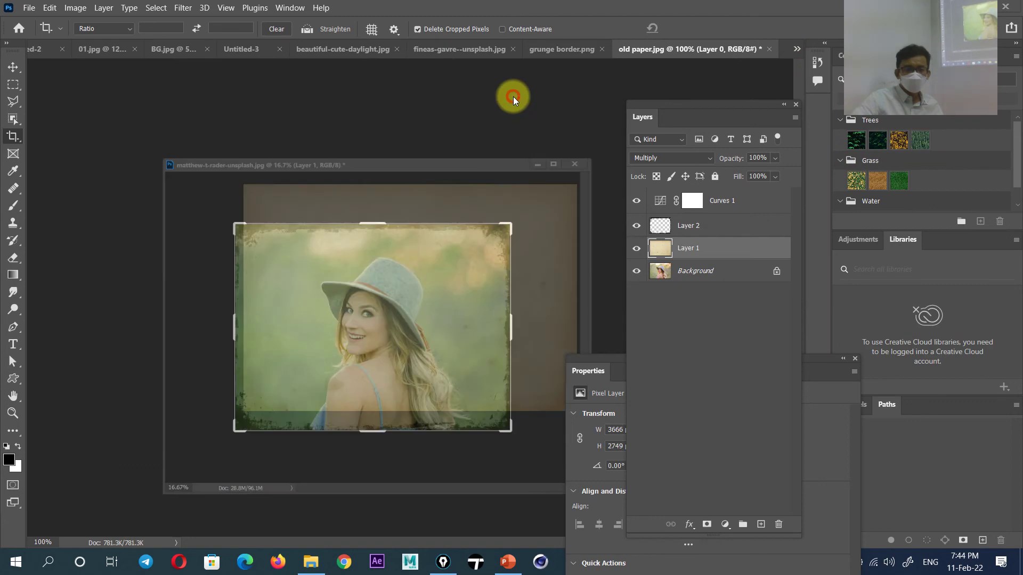
click(340, 49)
click(255, 49)
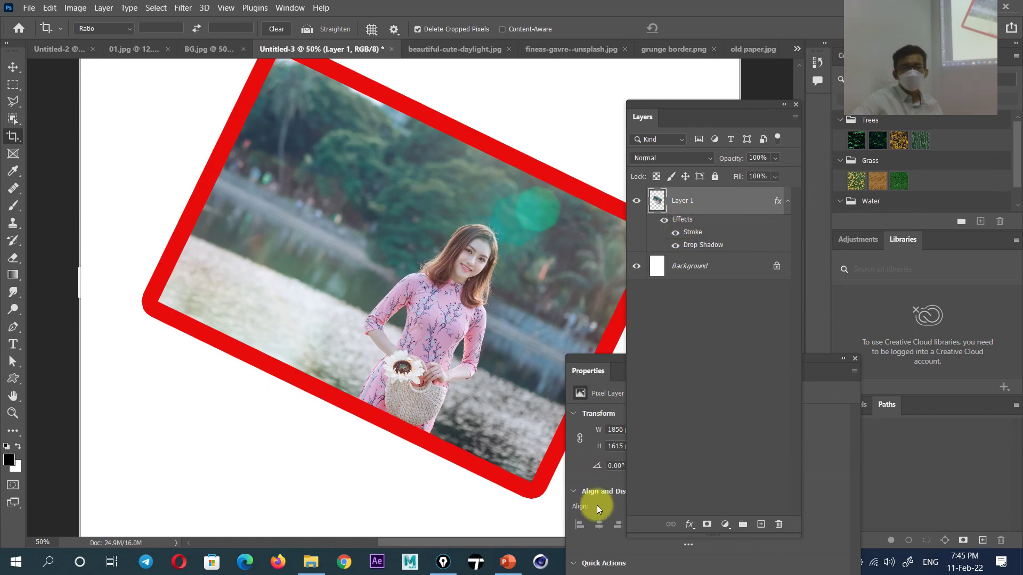
Glance at the slides, then briefly open and close Layer 1's Layer Style settings
click(508, 566)
click(509, 566)
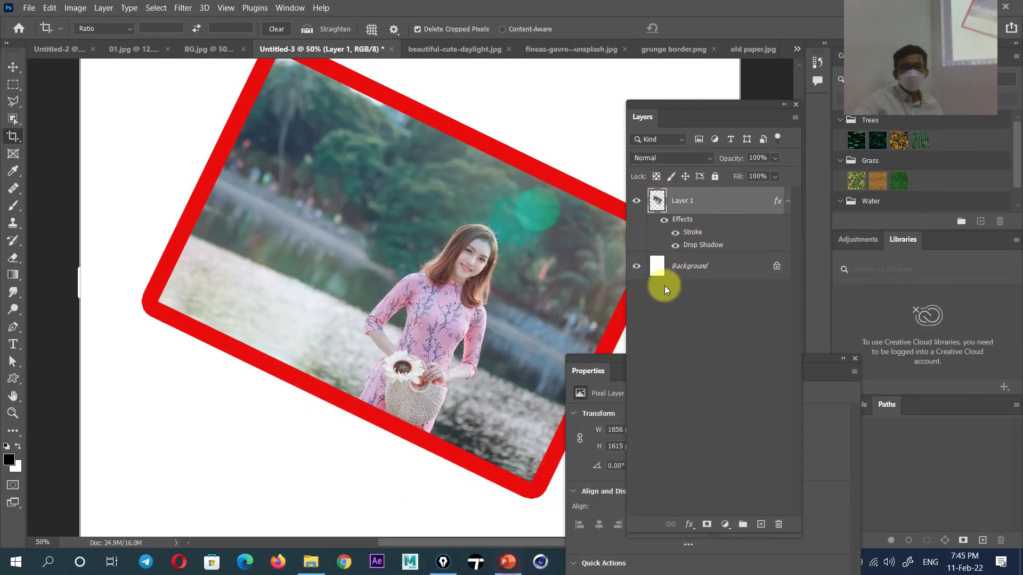
click(775, 203)
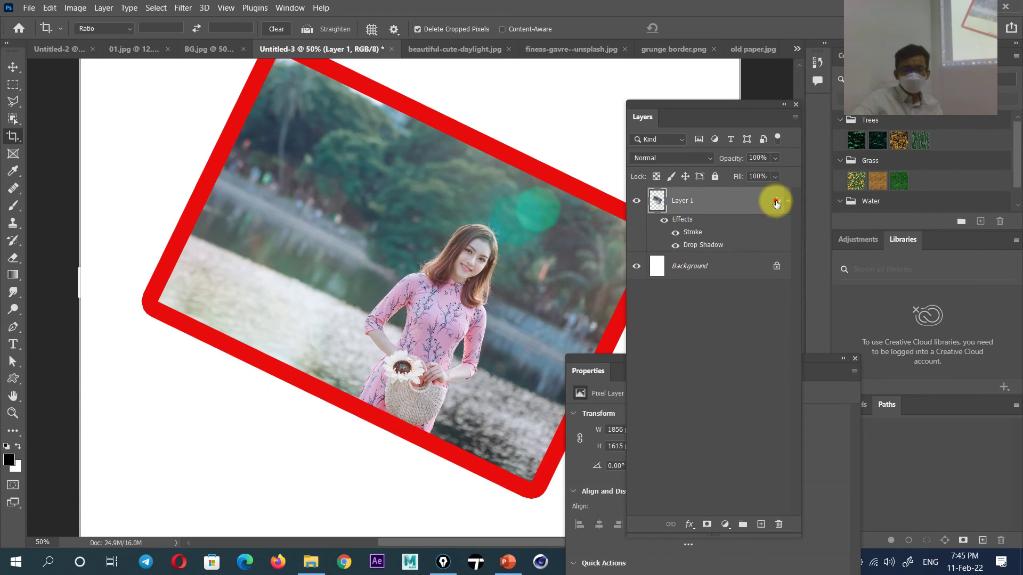
double_click(666, 220)
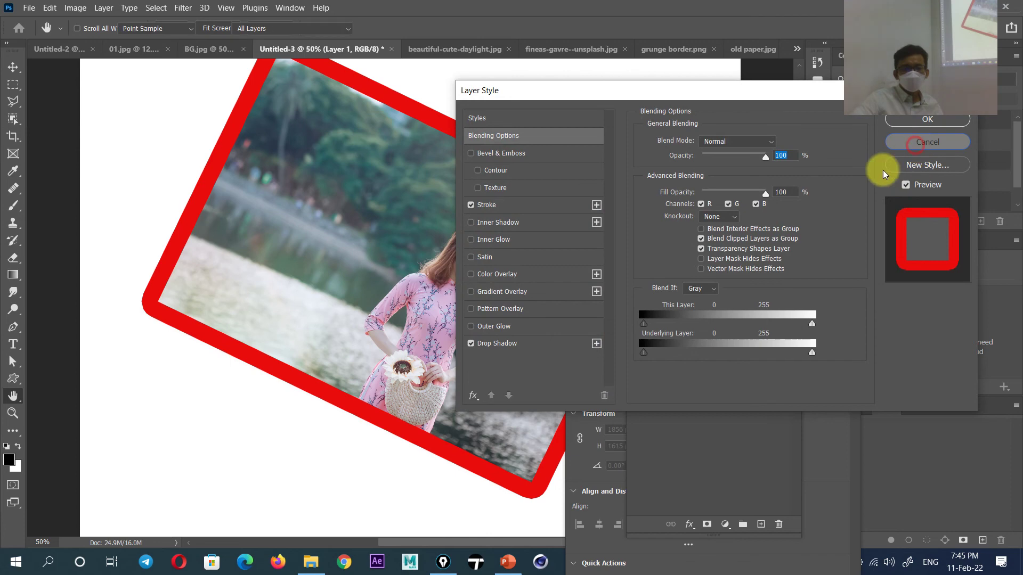
click(916, 142)
Turn off Layer 1's red Stroke but keep its Drop Shadow, then show grunge border.png
click(775, 205)
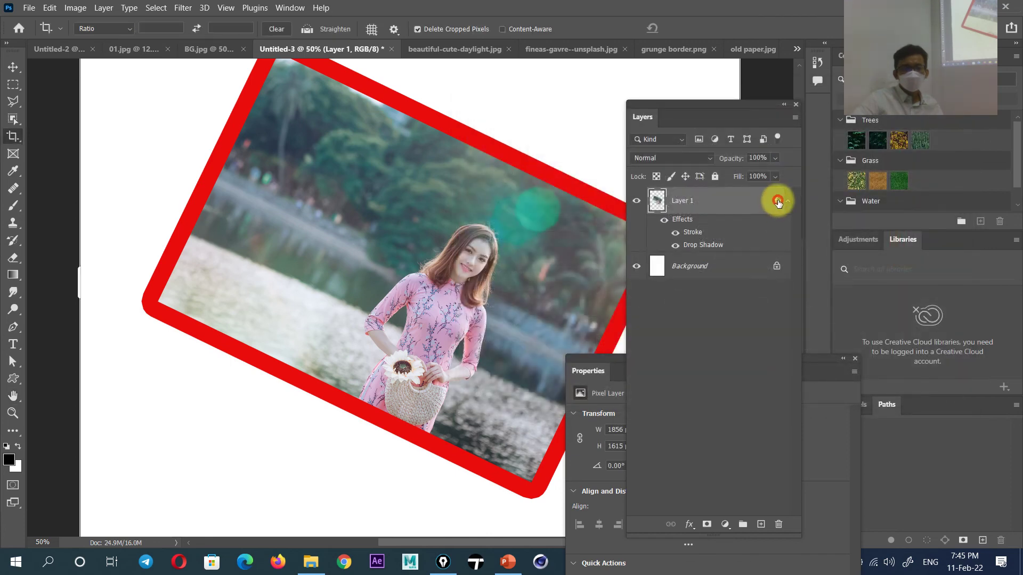
double_click(779, 201)
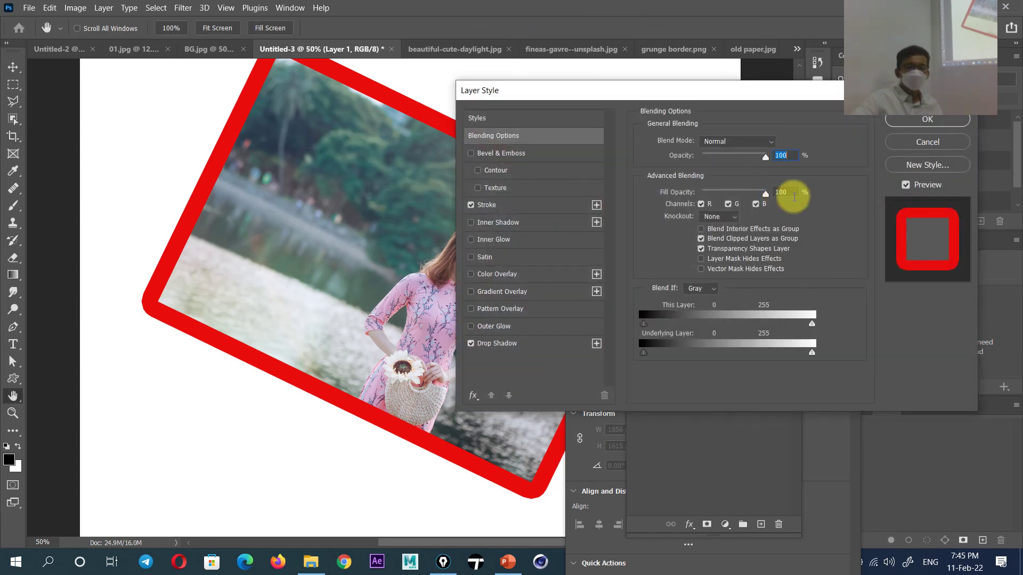
click(472, 205)
click(471, 344)
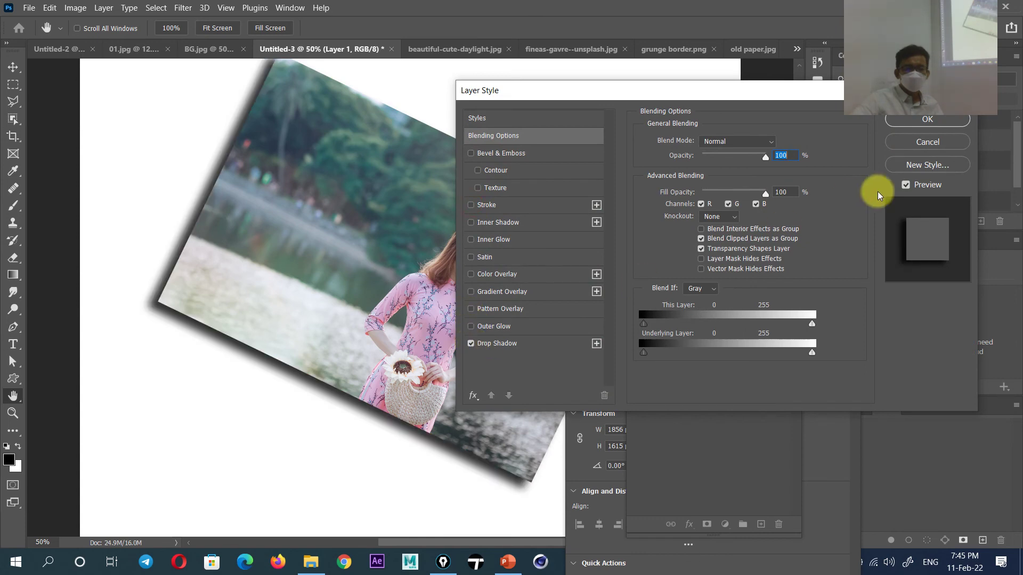
click(927, 119)
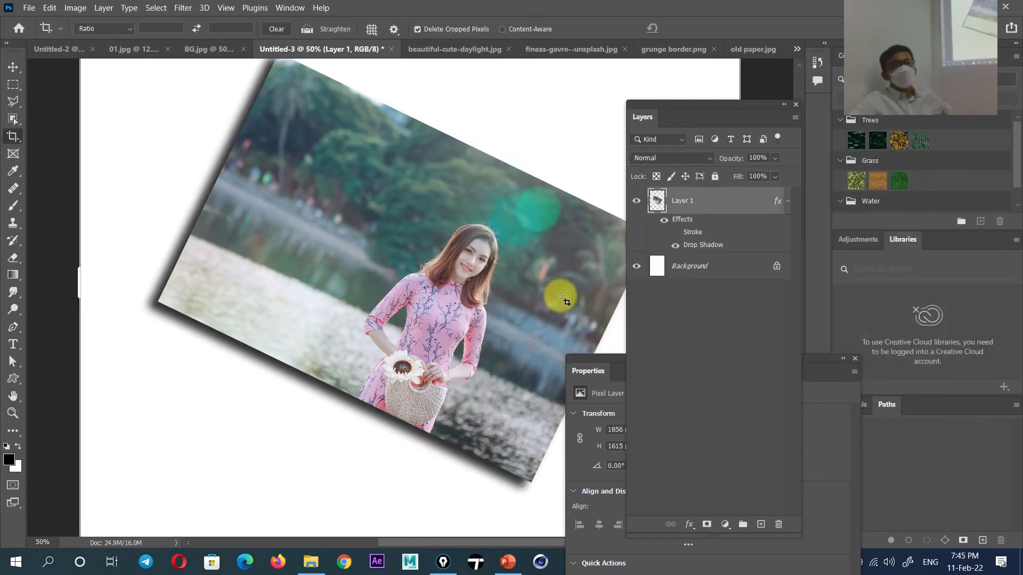
click(750, 52)
click(560, 52)
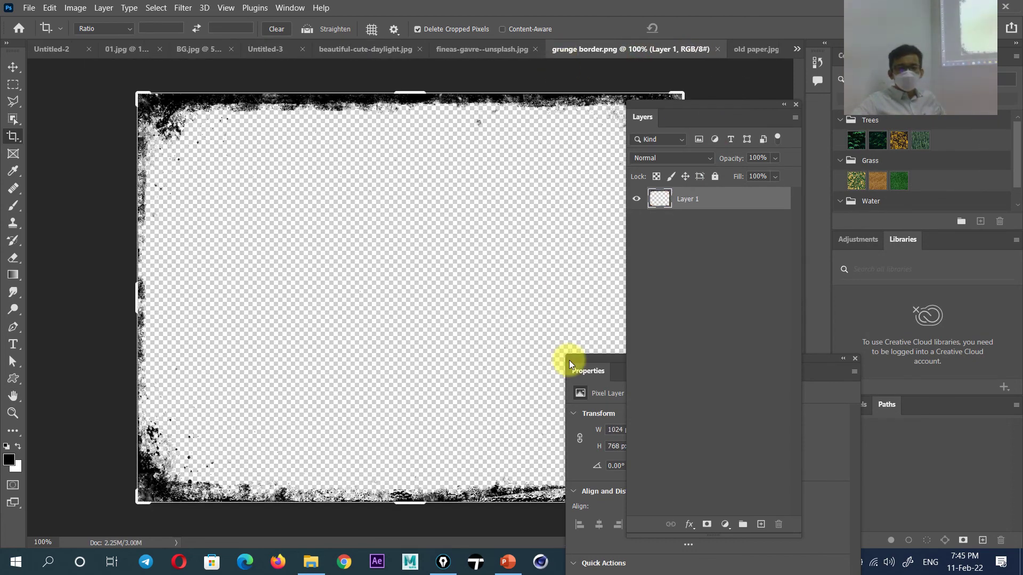
Undock the Properties panel and float it over the canvas while flipping photo tabs
drag(588, 370, 515, 325)
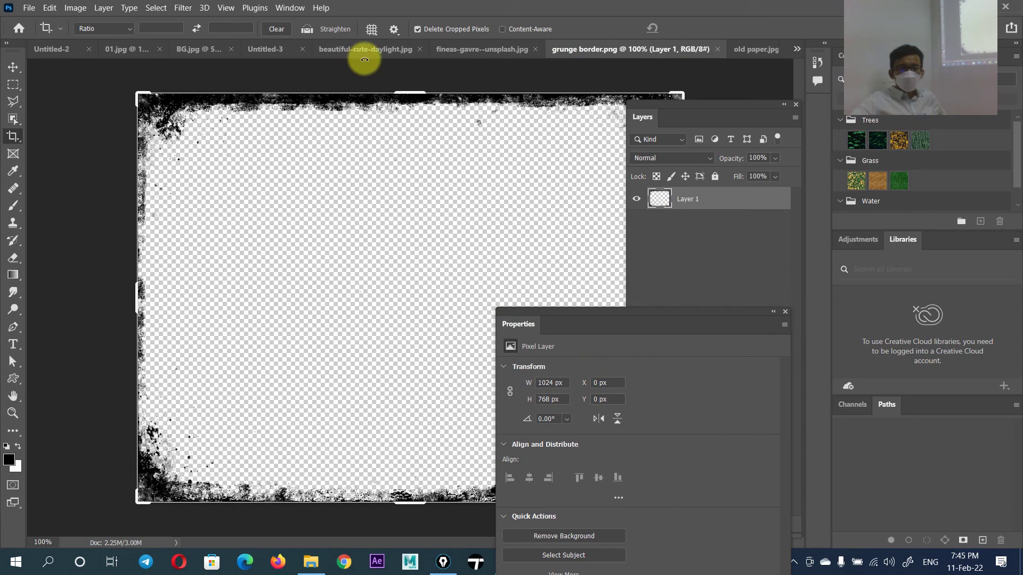
click(369, 53)
click(549, 55)
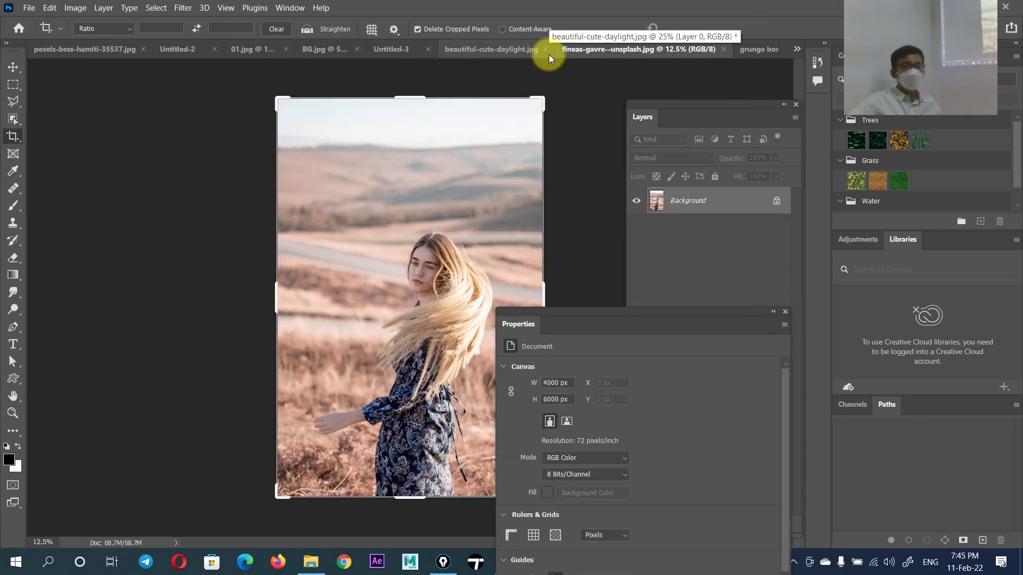
drag(643, 313, 327, 127)
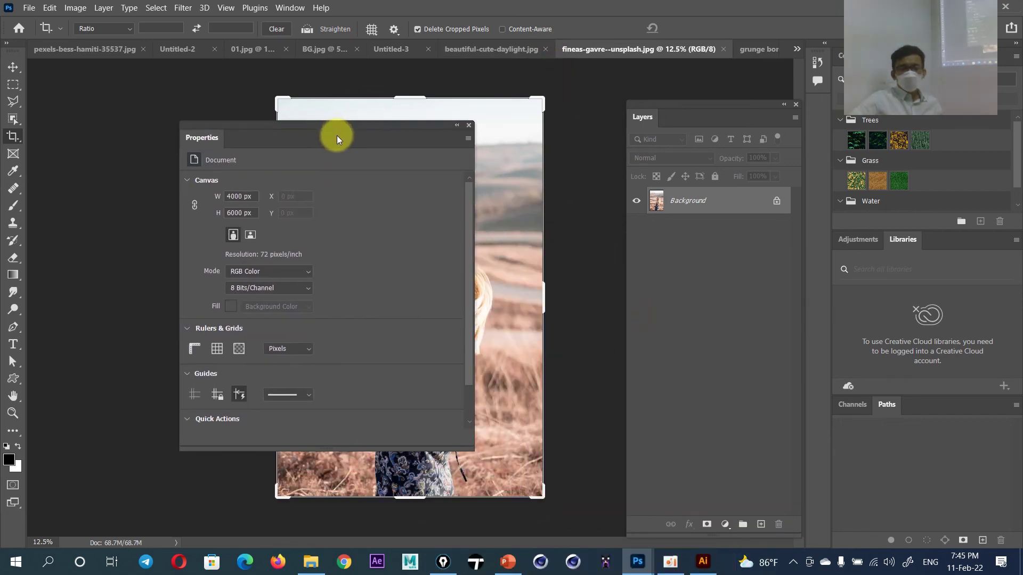
Make old paper.jpg the active document, then bring PowerPoint's slides to the front
click(763, 53)
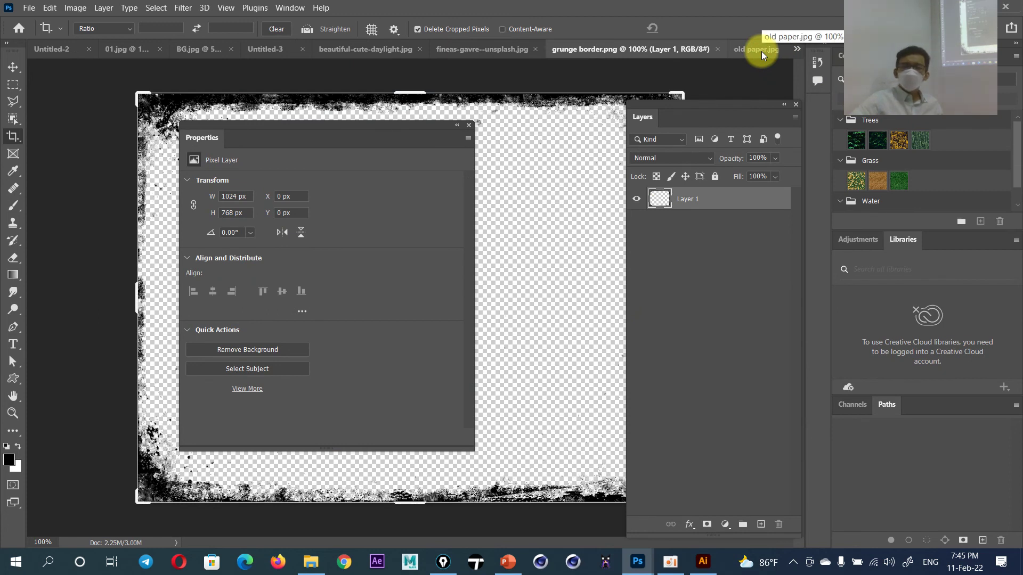
drag(761, 54, 740, 59)
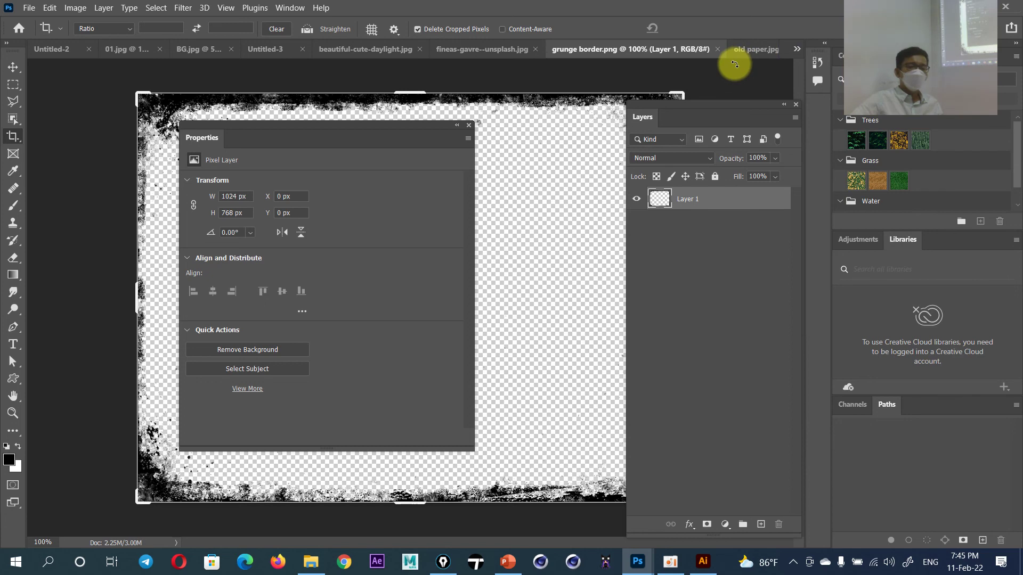
drag(741, 60, 752, 52)
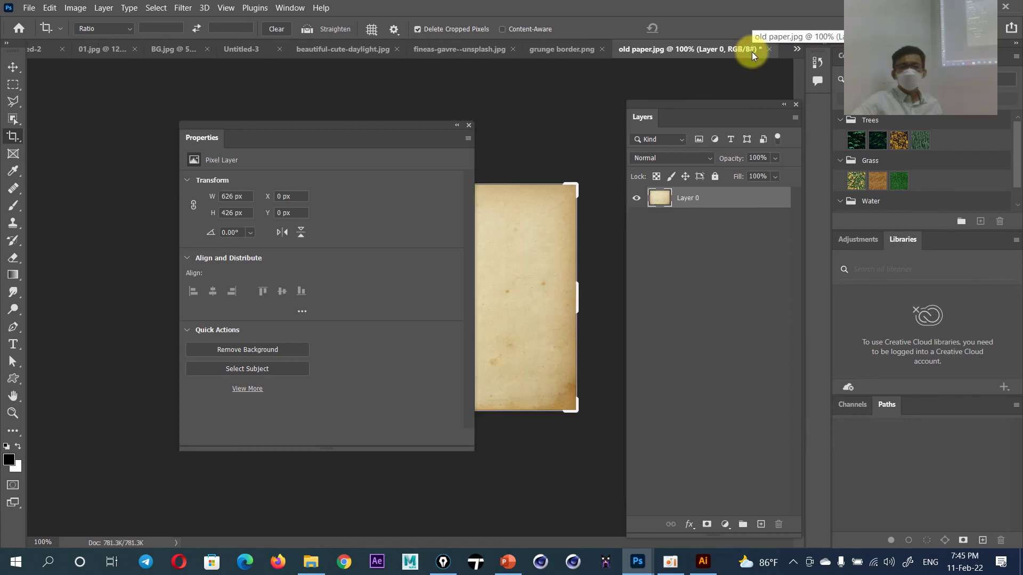
click(508, 561)
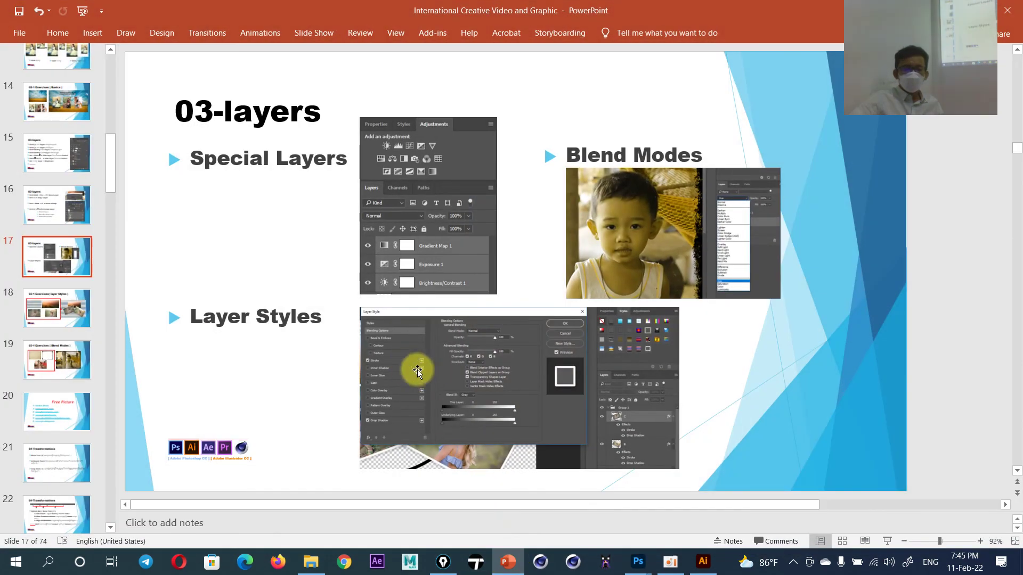
Show slide 18, the layer Styles exercise, and circle its finished result with the pen
click(69, 297)
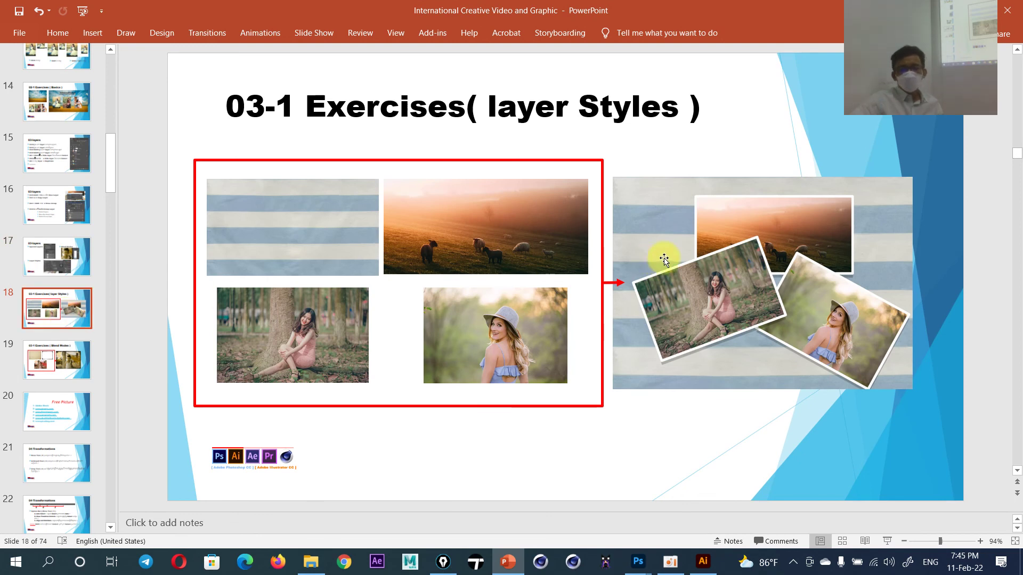
click(982, 121)
click(985, 230)
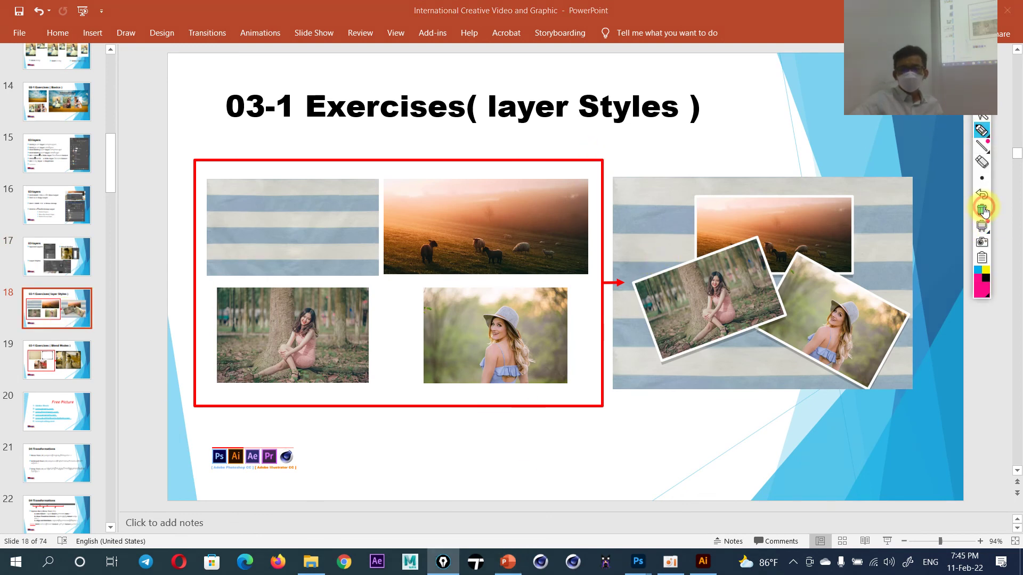
mouse_move(850, 169)
mouse_down()
mouse_move(778, 154)
mouse_move(593, 236)
mouse_move(815, 418)
mouse_move(902, 197)
mouse_move(790, 156)
mouse_up()
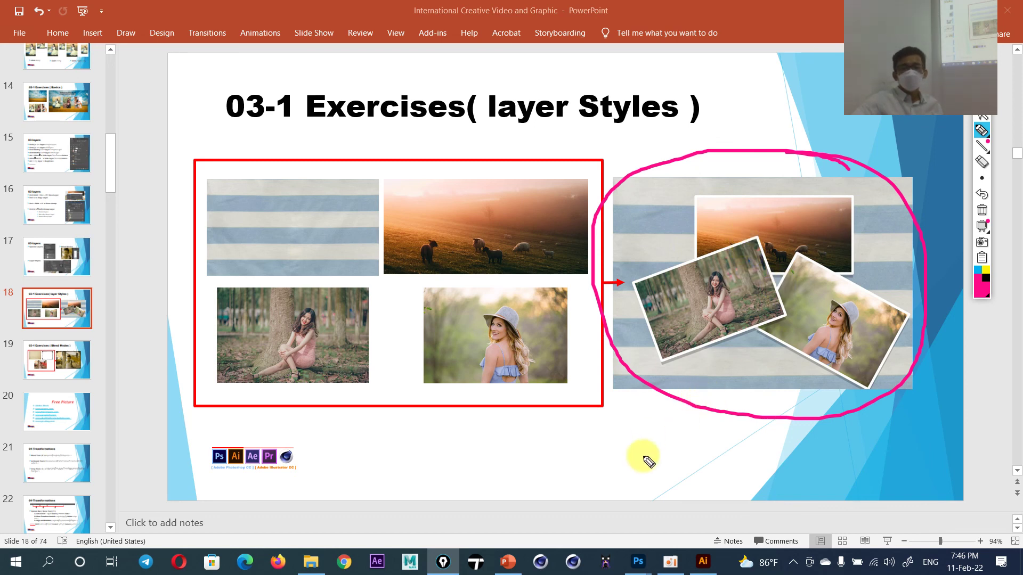
Sketch a box below the result image, then clear all ink from the slide
drag(630, 430, 775, 521)
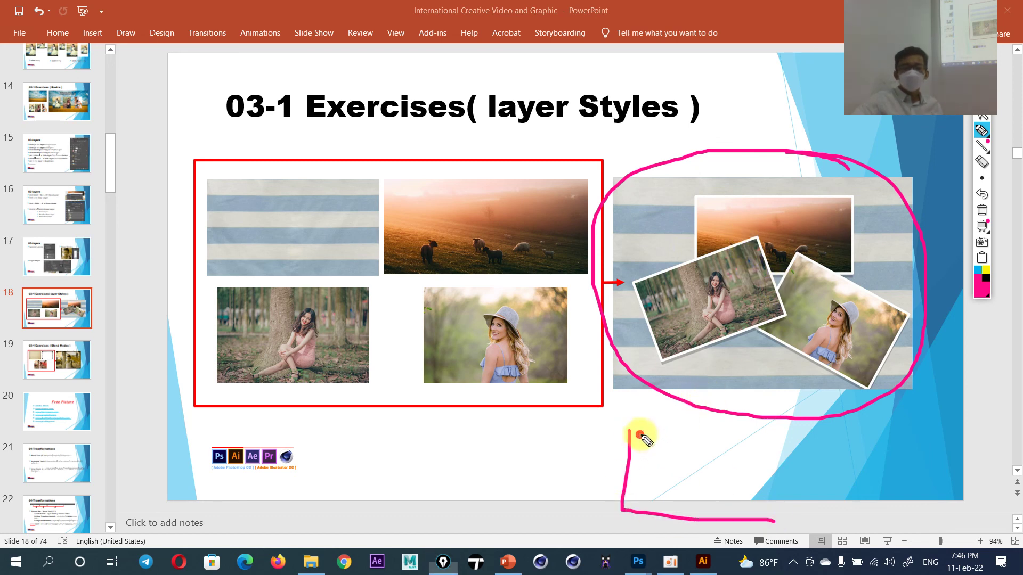
drag(639, 434, 766, 519)
mouse_move(644, 455)
mouse_down()
mouse_move(664, 483)
mouse_move(645, 457)
mouse_move(716, 486)
mouse_up()
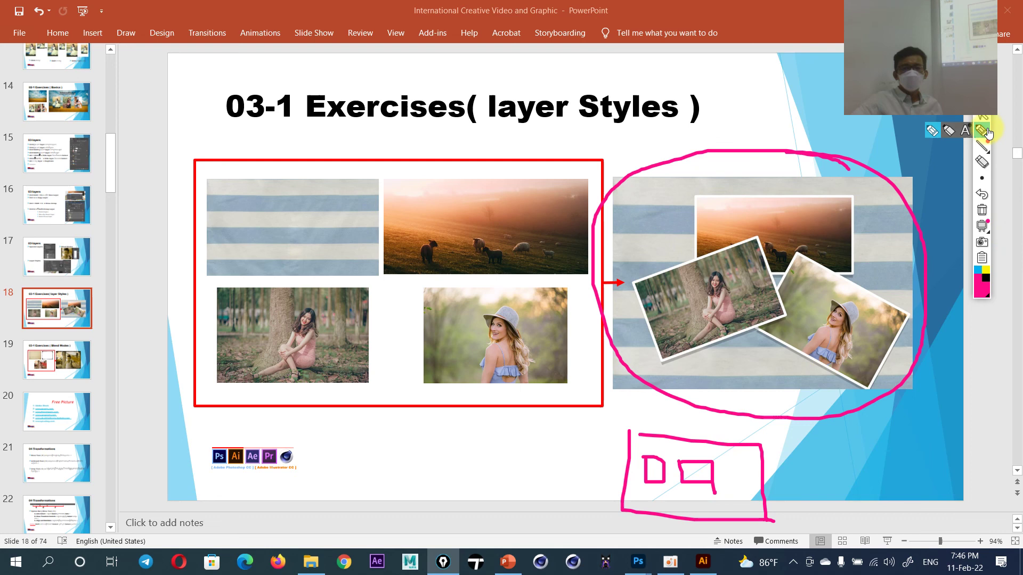
click(978, 116)
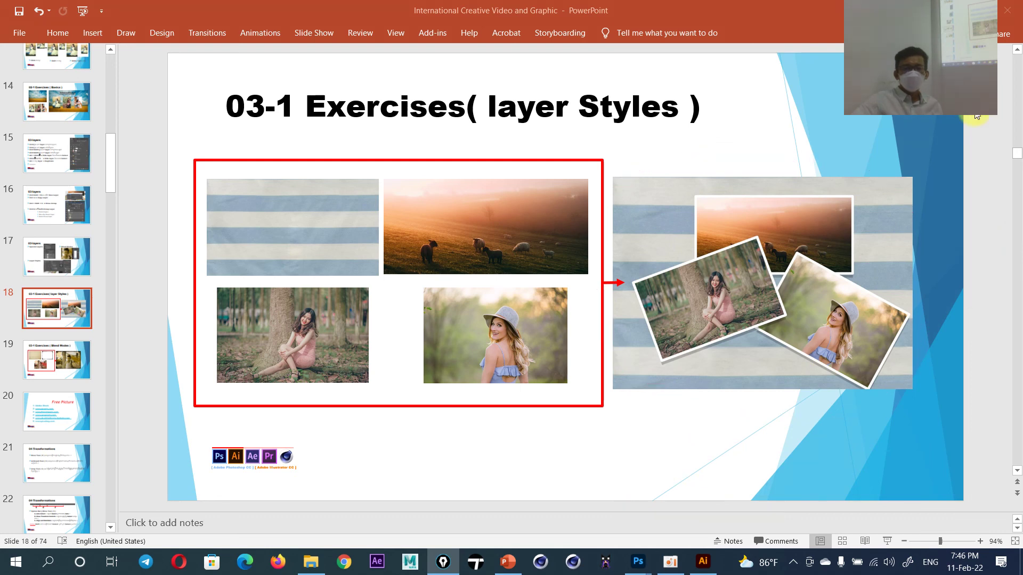
Compare the Blend Modes and layer Styles exercise slides, ending on slide 15's layer shortcuts
click(48, 362)
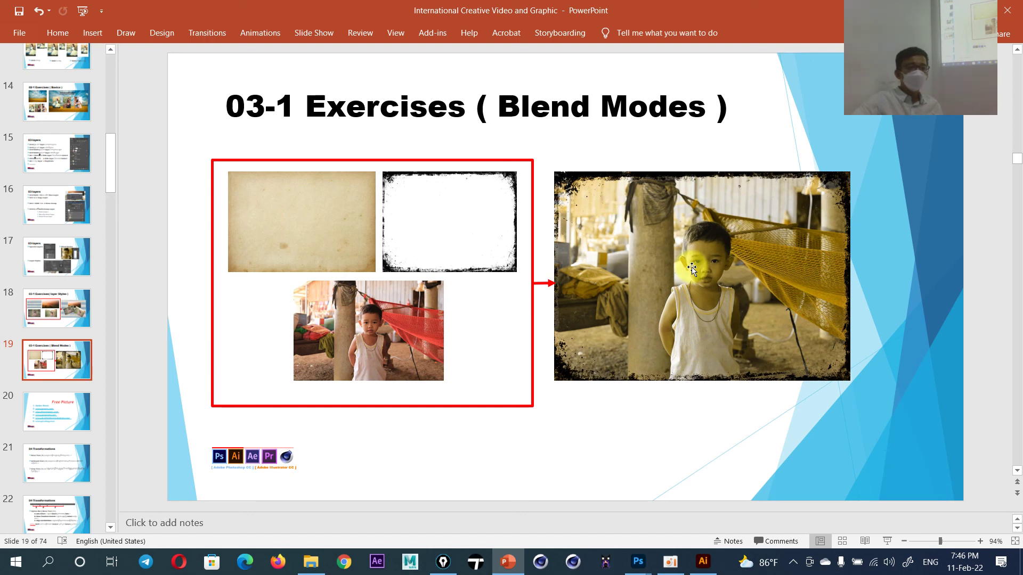
click(65, 312)
click(64, 350)
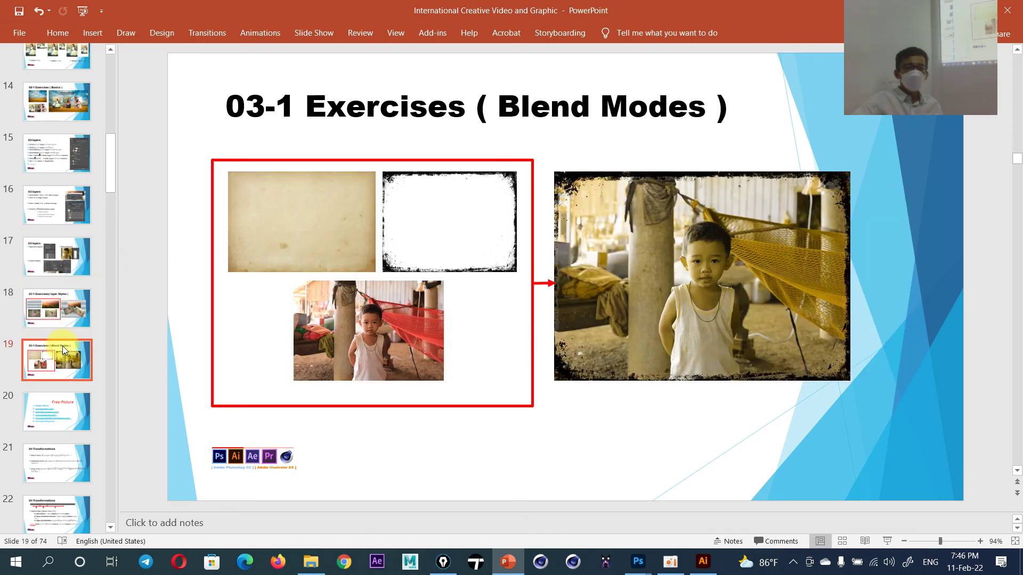
click(63, 307)
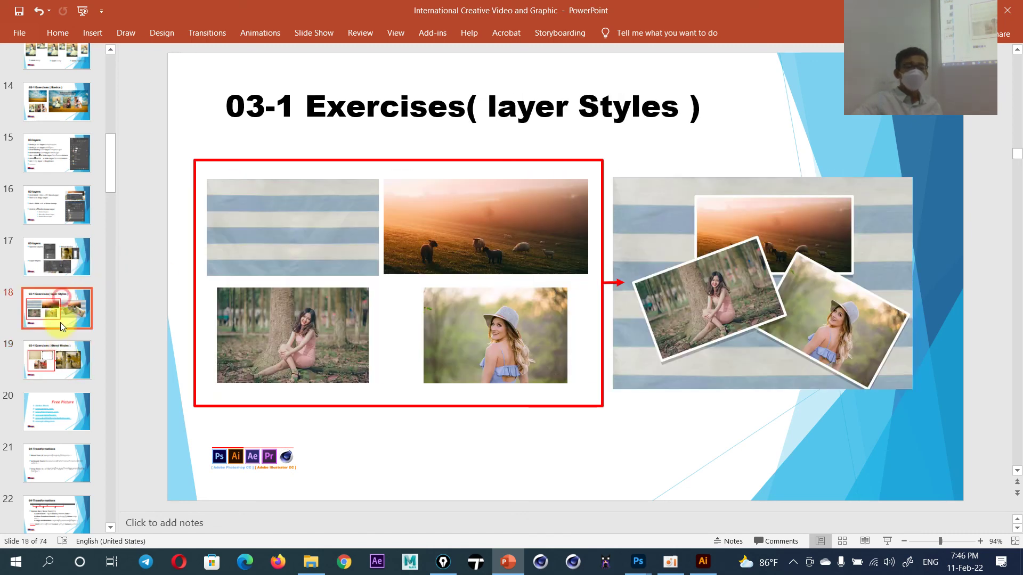
click(90, 364)
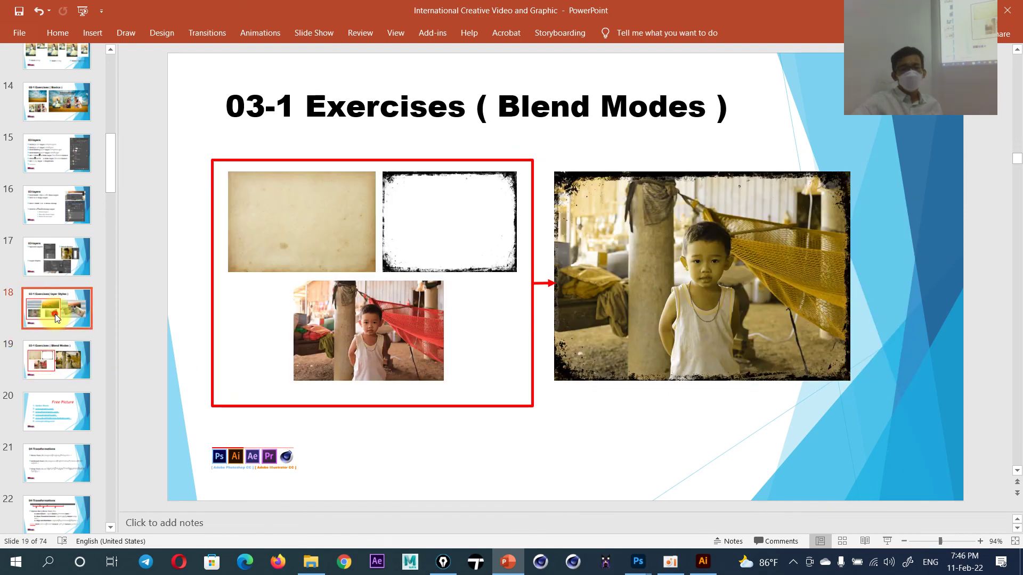
click(55, 314)
click(62, 366)
click(61, 320)
click(62, 277)
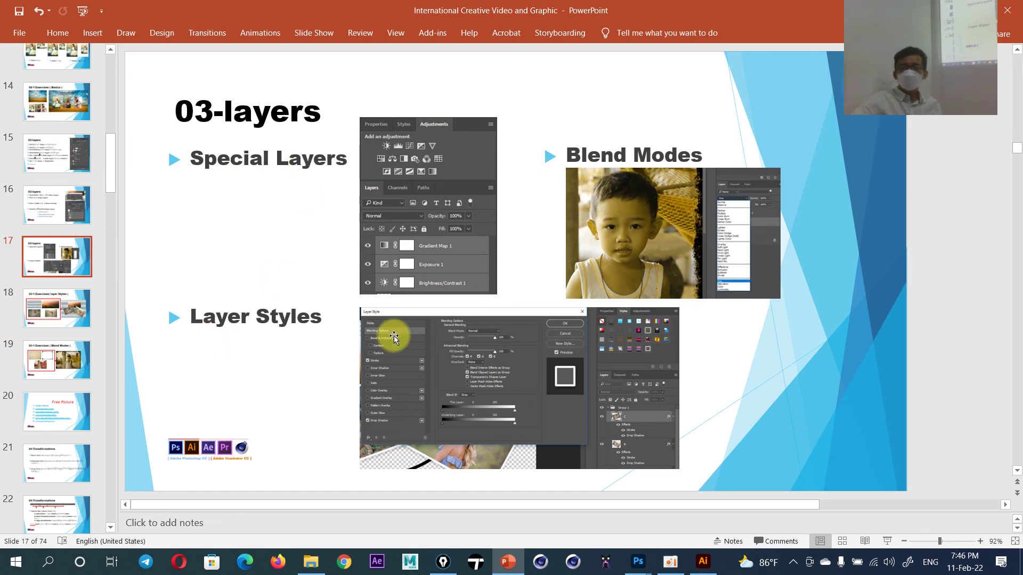
click(61, 167)
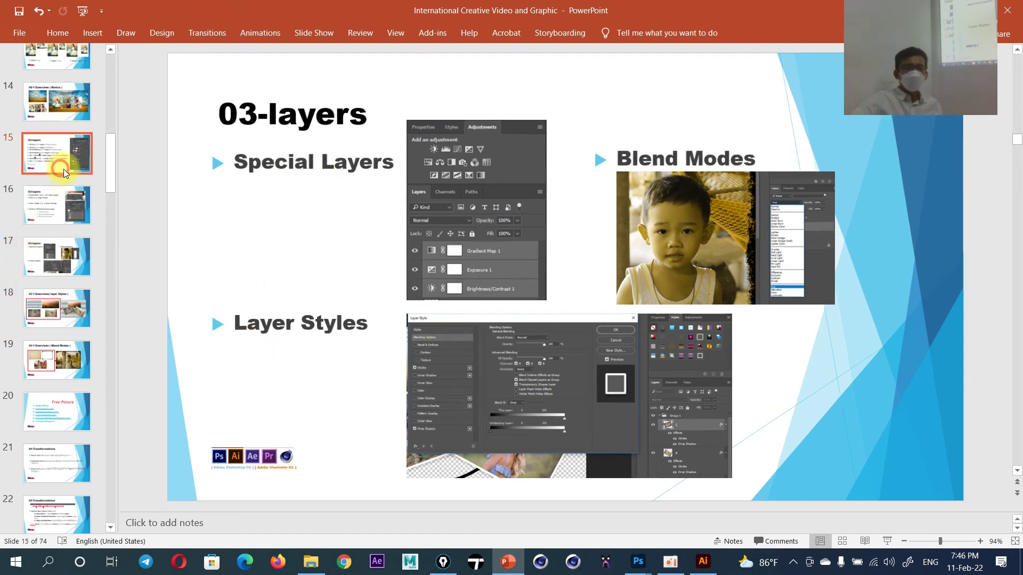